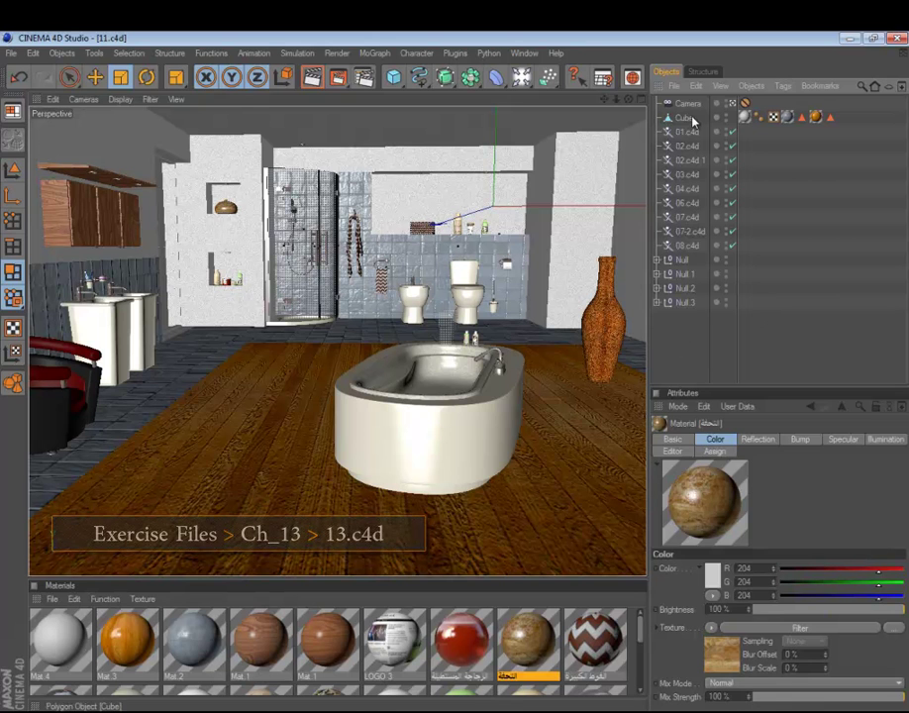
Add an area light to the bathroom scene.
click(521, 76)
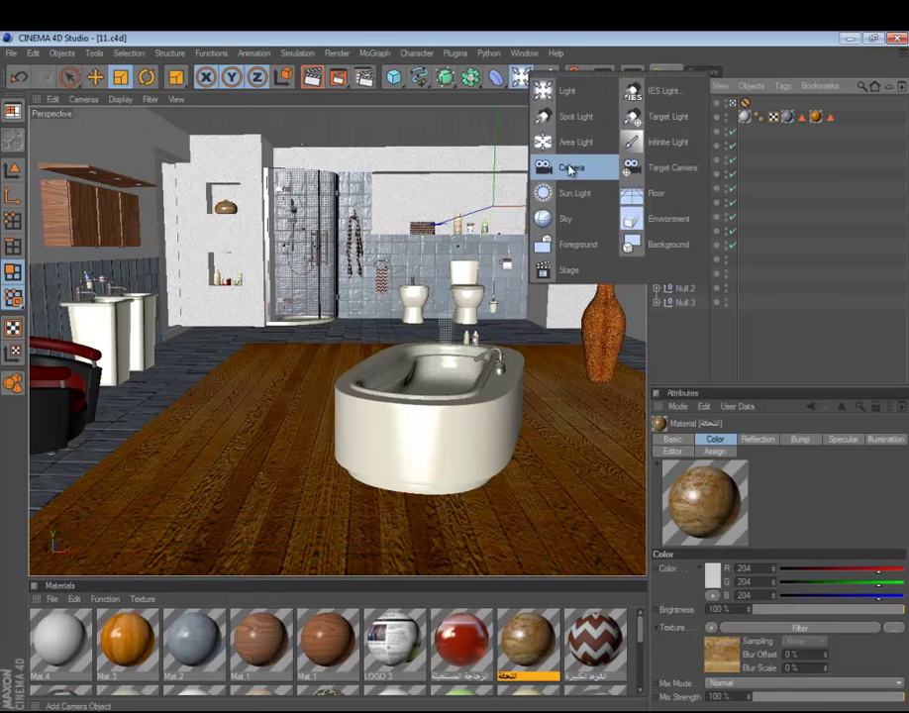
click(570, 147)
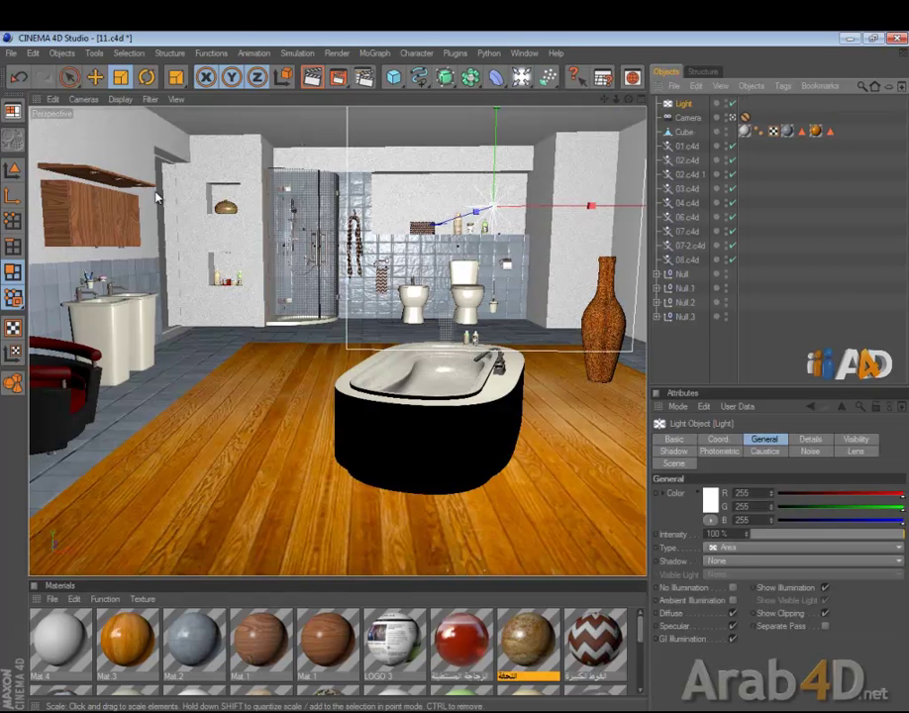
middle_click(551, 270)
middle_click(550, 264)
scroll(462, 223, down, 3)
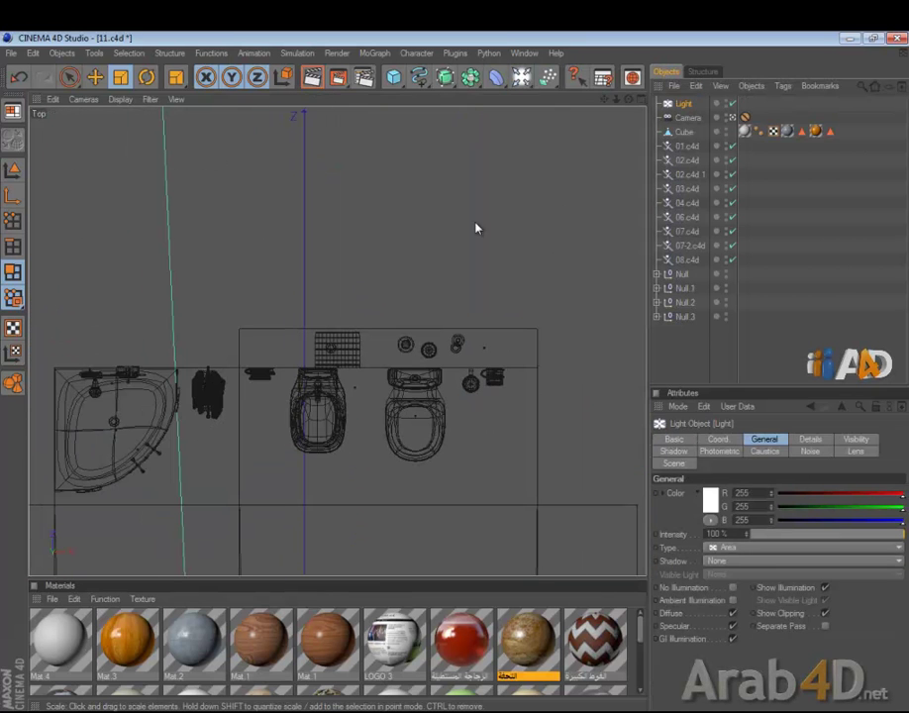
Disable the XRef objects 01.c4d to 08.c4d and hide the four null groups so only the empty room shows.
drag(732, 146, 733, 260)
middle_click(420, 319)
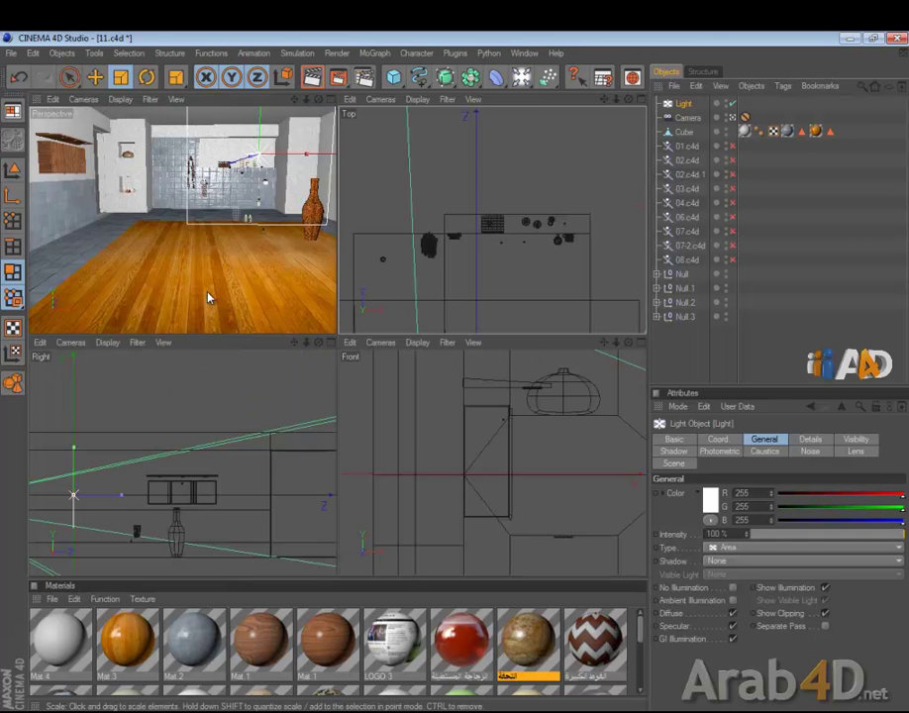
middle_click(209, 298)
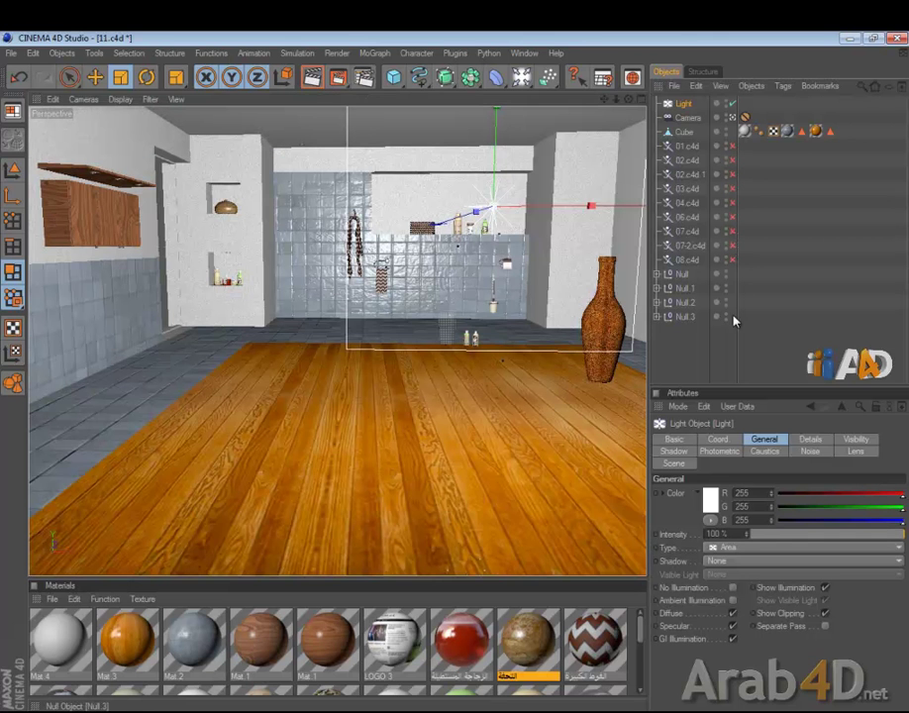
click(727, 272)
drag(727, 271, 727, 316)
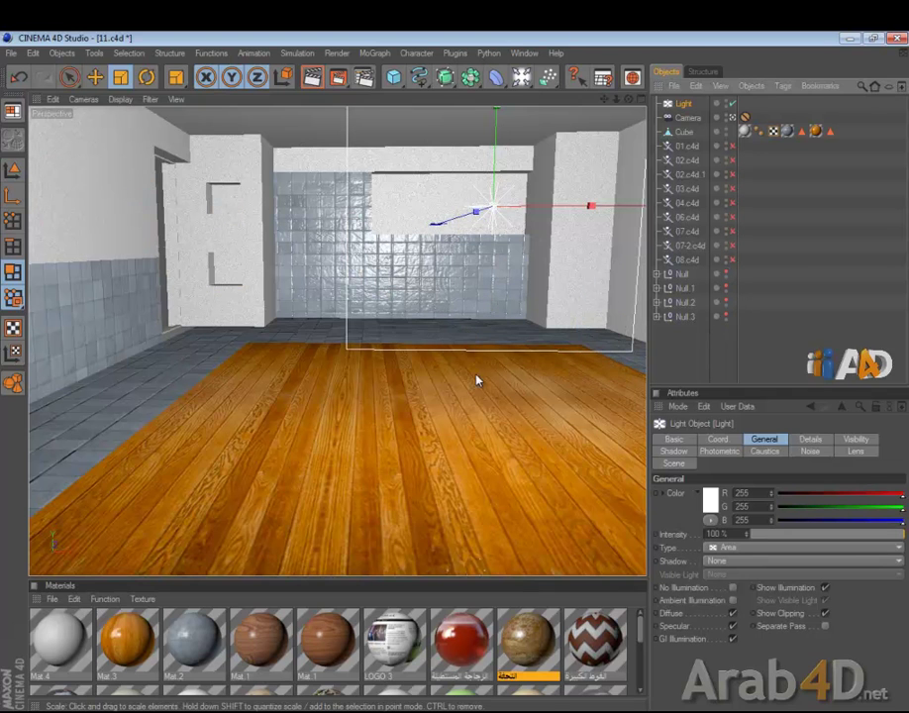
Move the area light along the Z axis in the Top view and rotate it to face across the room from the window side.
middle_click(445, 205)
click(95, 77)
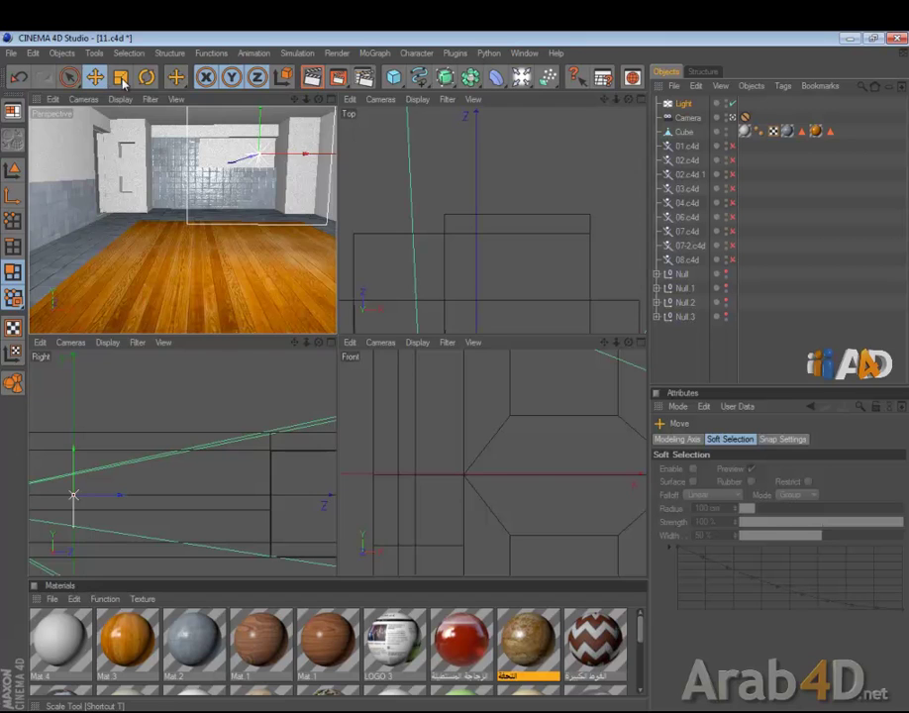
middle_click(534, 168)
scroll(531, 178, down, 6)
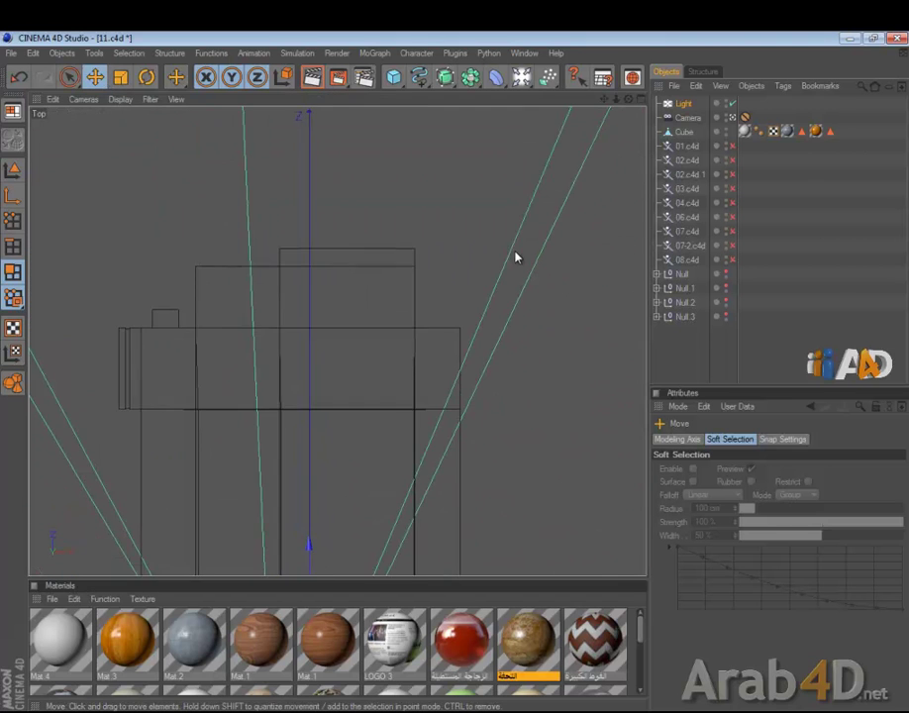
drag(320, 440, 319, 258)
click(146, 77)
drag(183, 181, 200, 449)
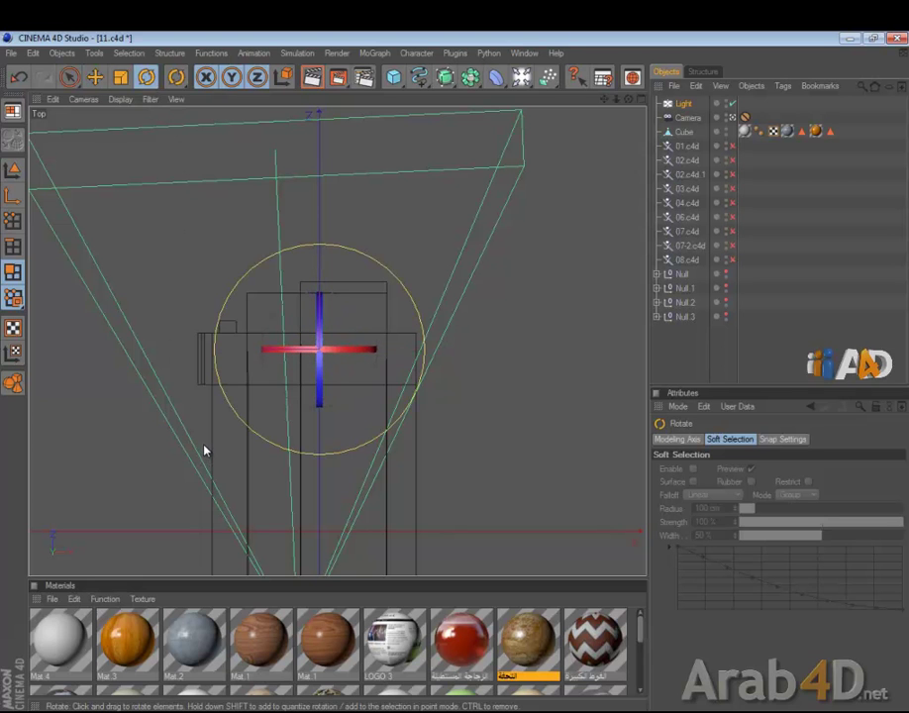
Move the area light sideways in the Top view to just outside the side wall with the window opening.
click(95, 77)
drag(276, 353, 458, 379)
alt+middle_drag(310, 367, 456, 358)
drag(309, 341, 456, 379)
scroll(321, 357, up, 5)
drag(305, 313, 456, 378)
middle_click(456, 378)
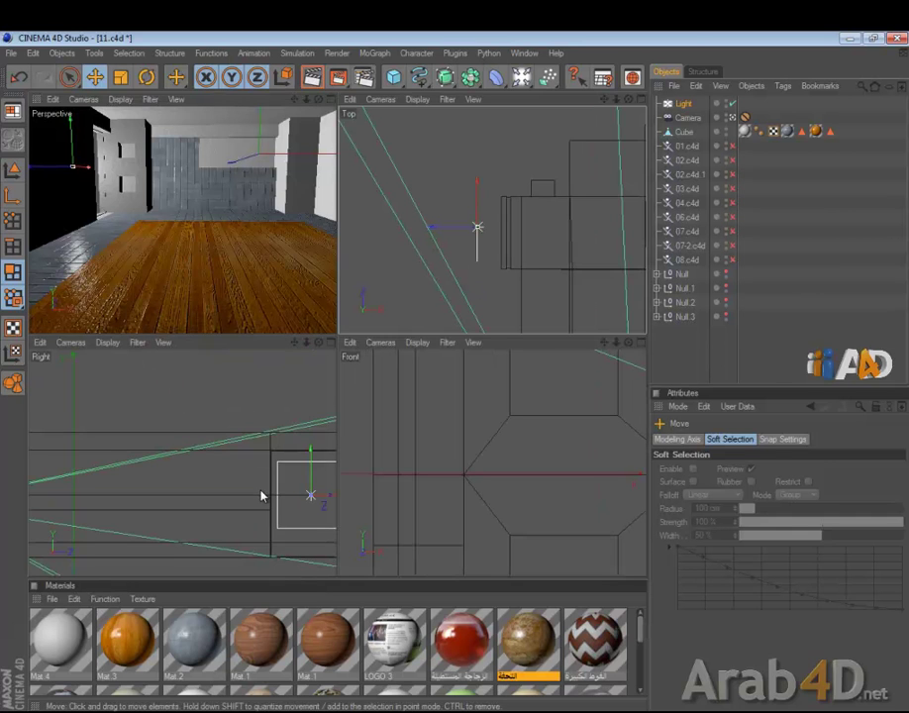
Align the area light with the window opening in the Right view and resize it to cover the opening.
drag(321, 490, 284, 459)
click(17, 381)
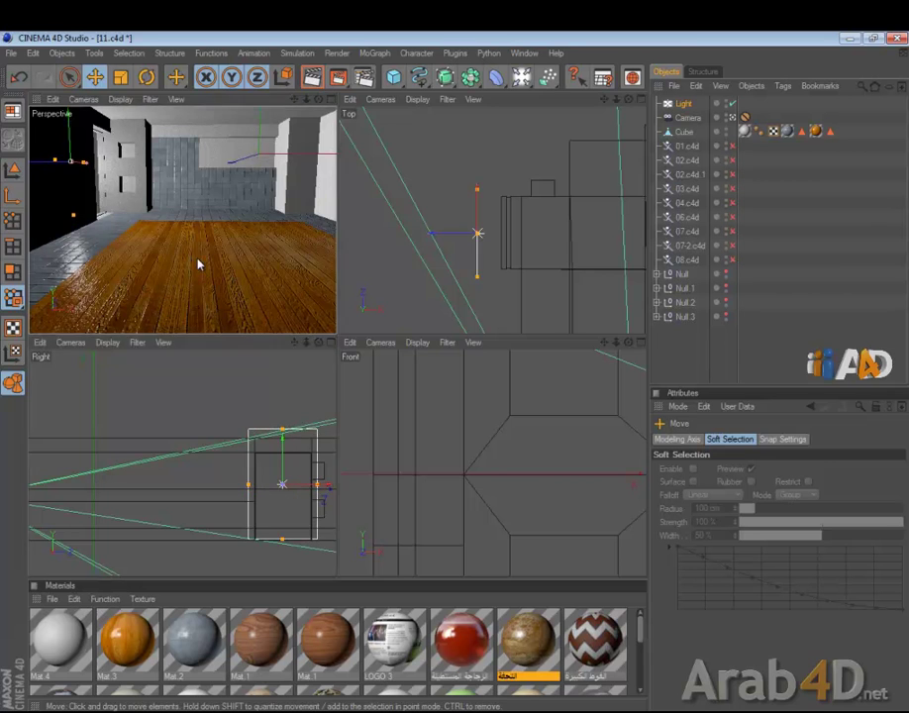
middle_click(199, 263)
Set the window light's intensity to 150% and its shadow type to Area.
click(683, 104)
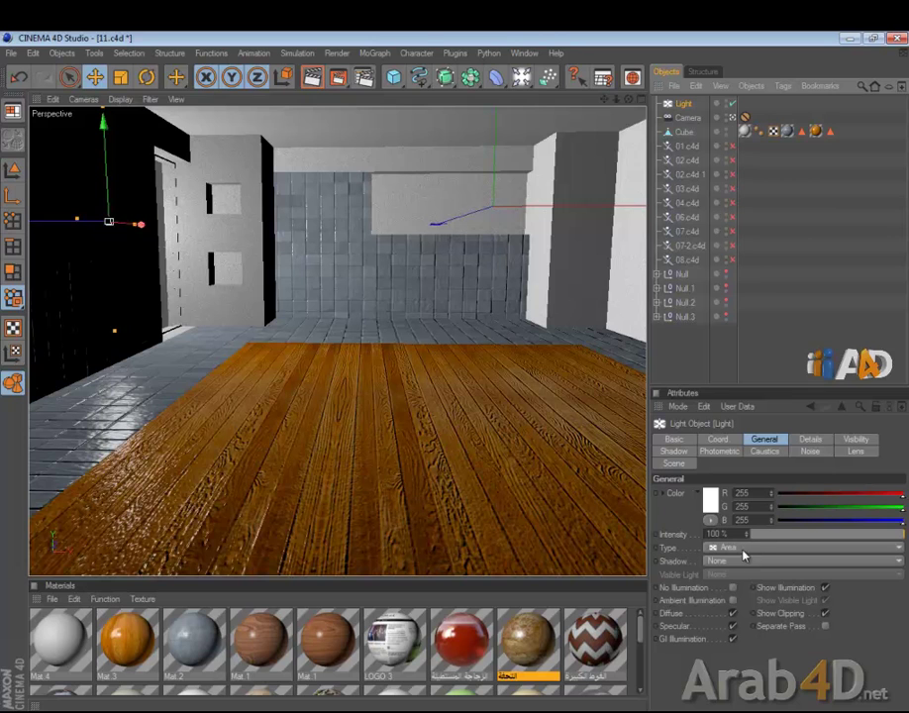
drag(731, 534, 688, 537)
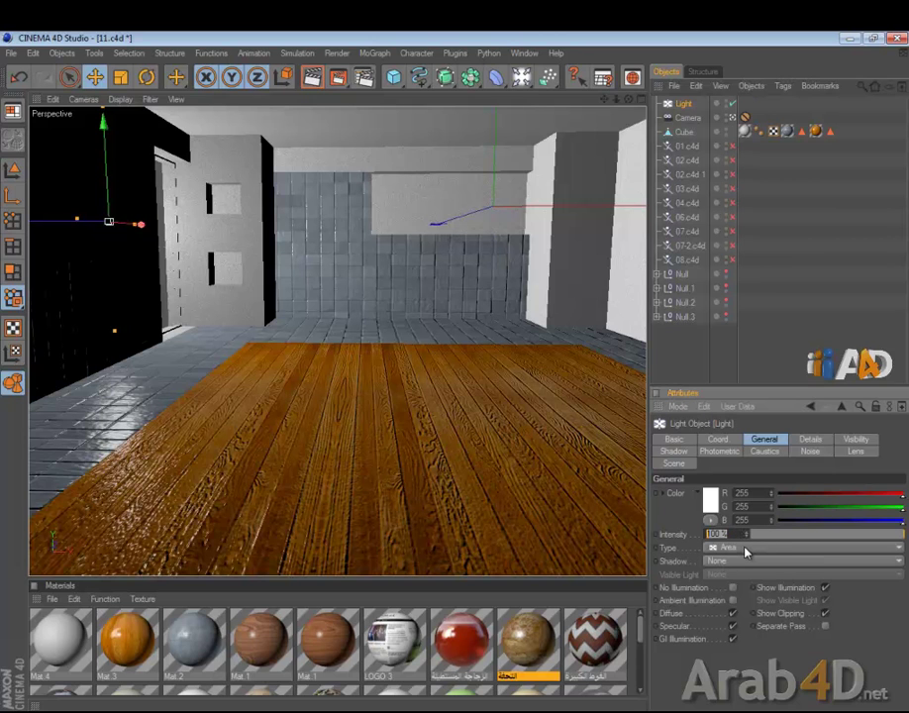
text(15)
key(Return)
click(741, 561)
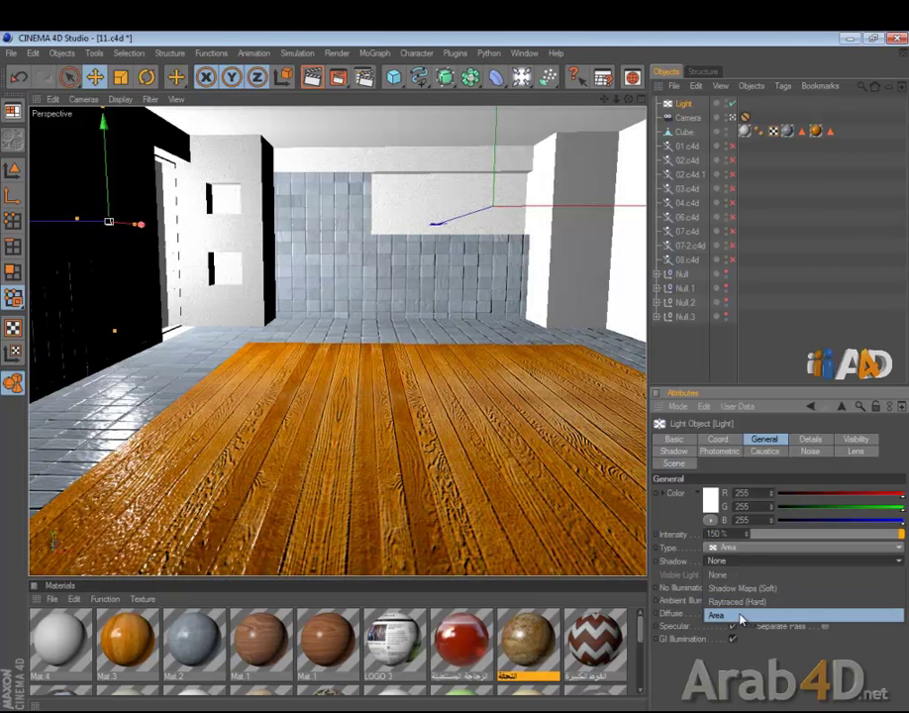
click(741, 616)
Deselect the light and enable shadow display in the perspective viewport.
click(481, 243)
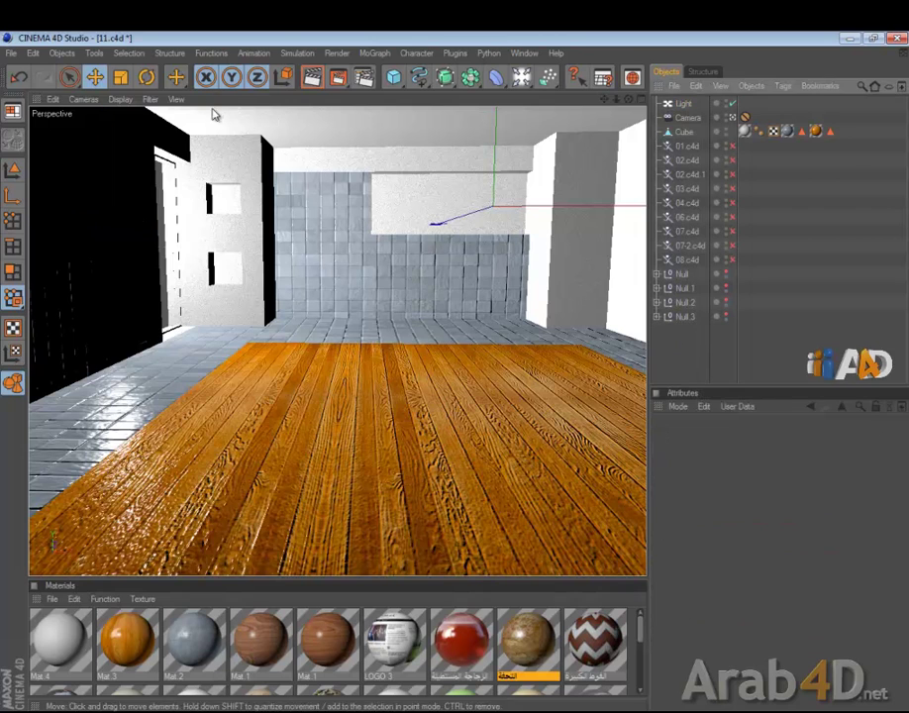
click(120, 99)
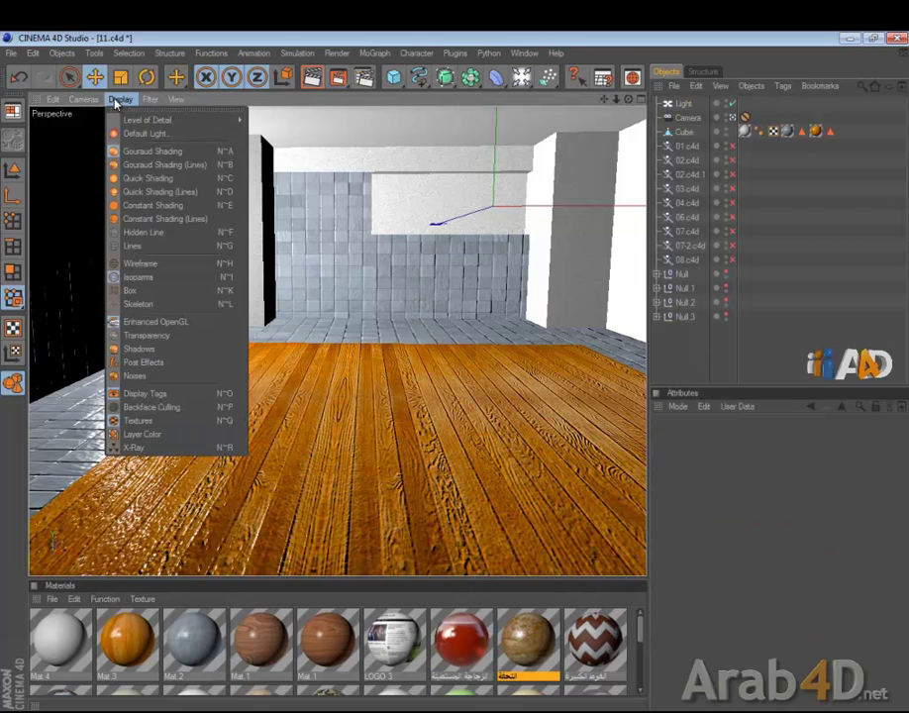
click(169, 354)
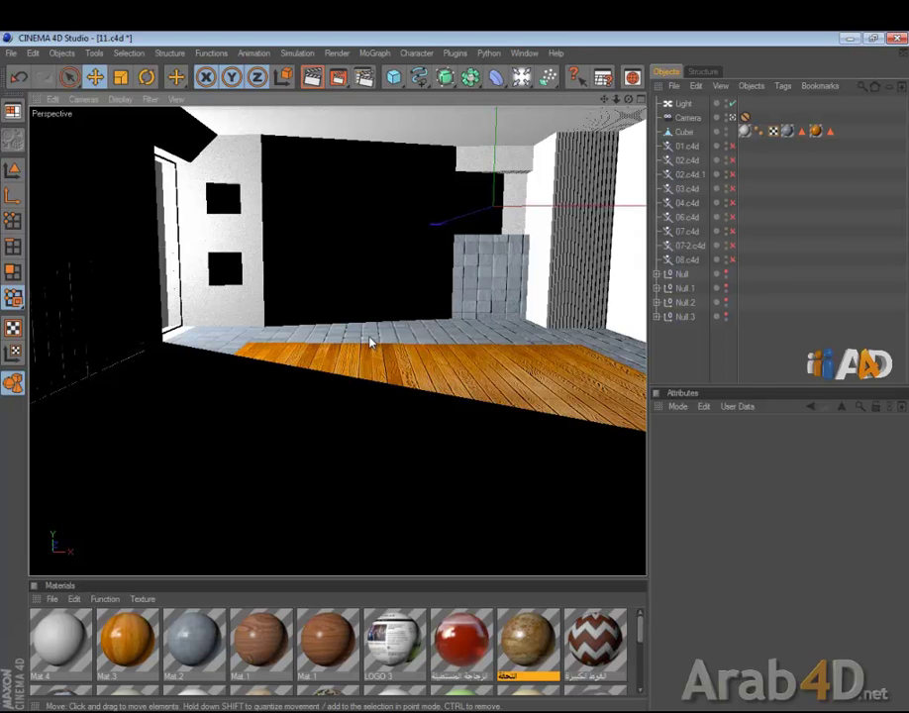
Lower the window light slightly and shift it a little farther out from the side wall.
click(684, 104)
drag(105, 171, 105, 167)
drag(456, 377, 459, 377)
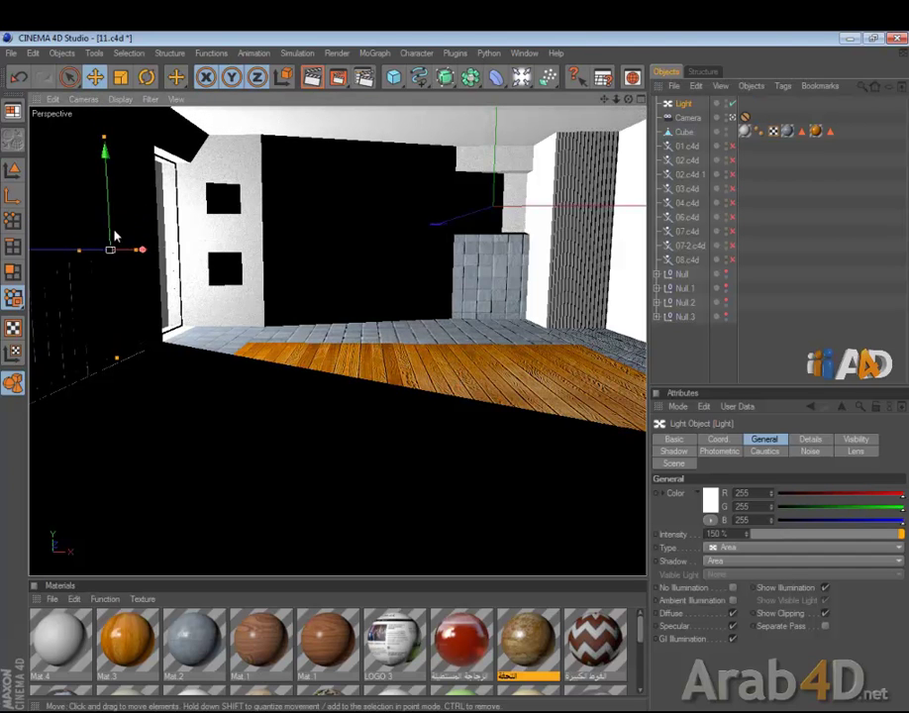
drag(52, 259, 453, 384)
Show the XRef objects and null groups briefly to check how the light falls on them, and hide them again.
drag(732, 146, 732, 260)
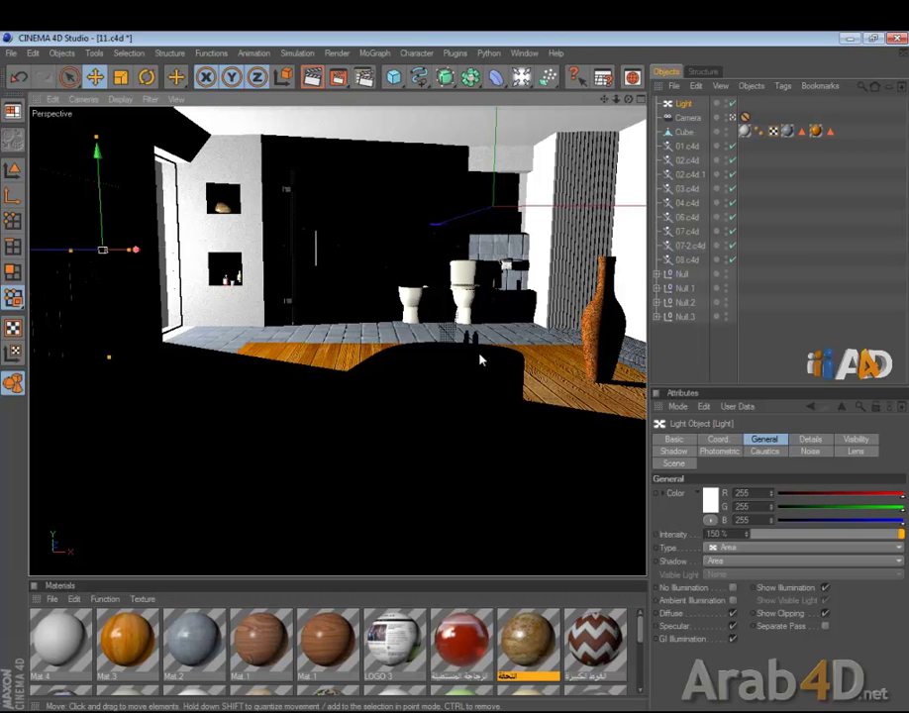
drag(731, 146, 726, 274)
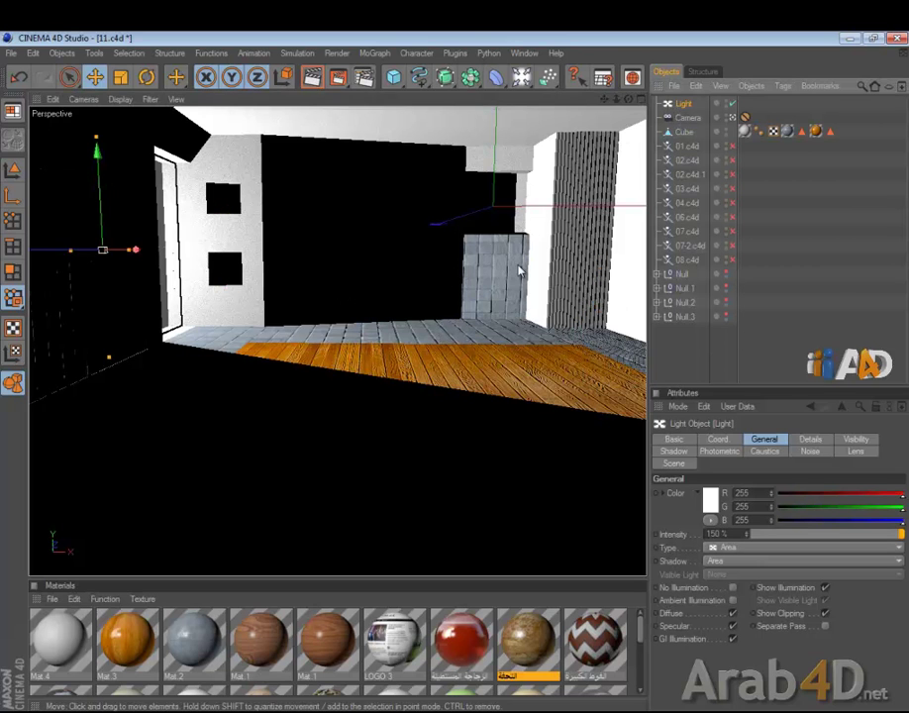
Set the window light's intensity to 125%, view its area details and deselect it.
click(732, 534)
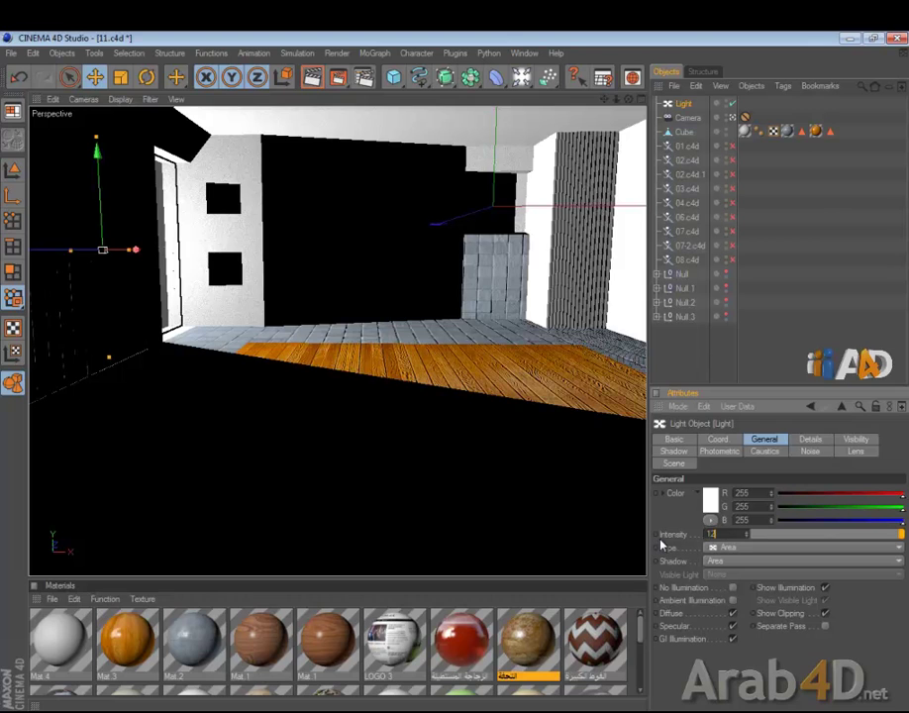
text(125)
key(Return)
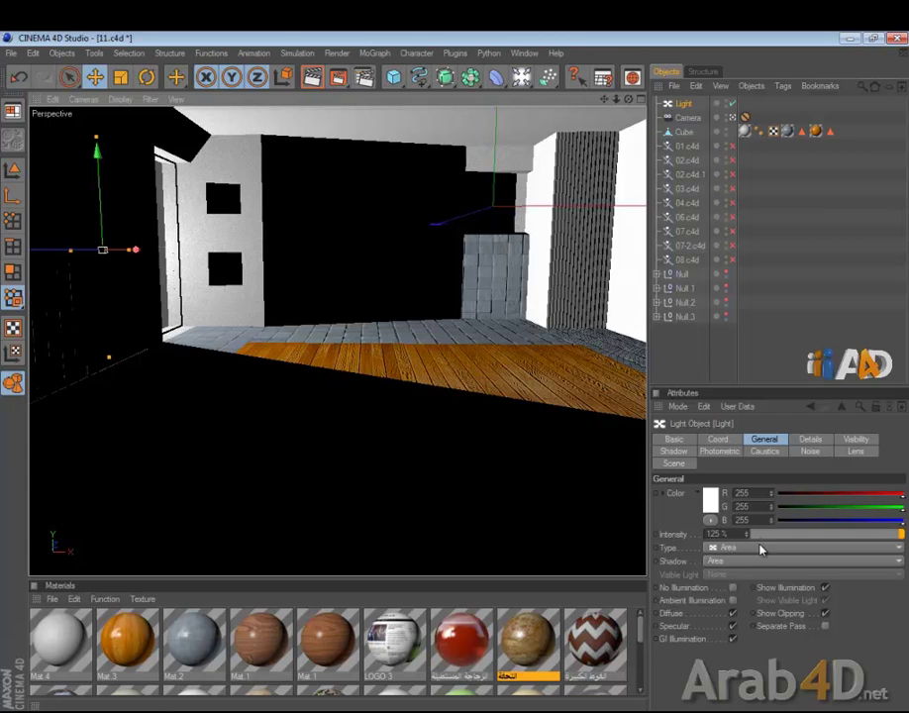
click(812, 440)
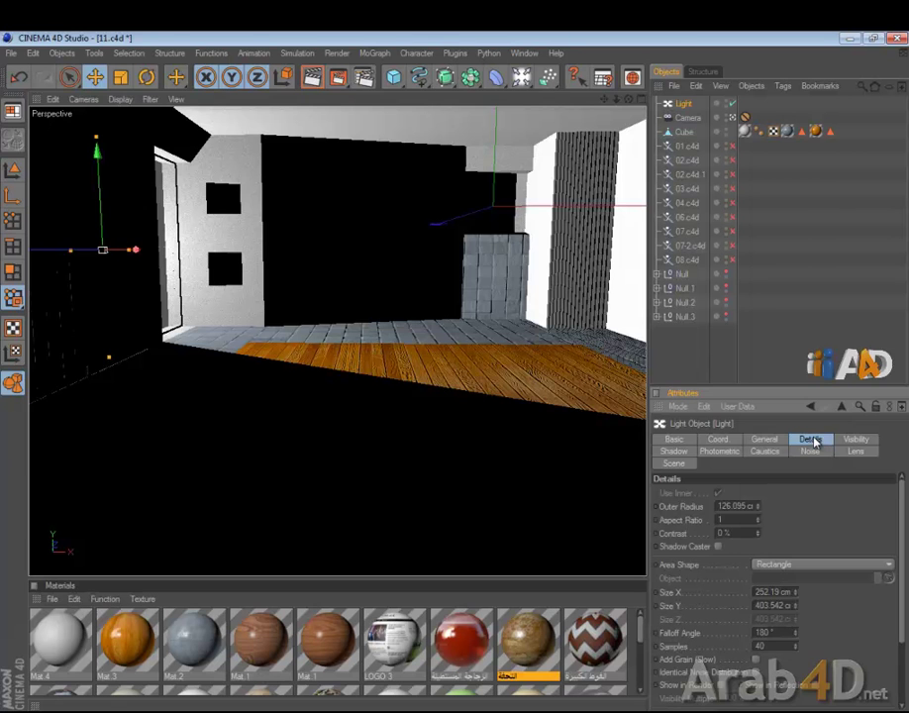
click(686, 346)
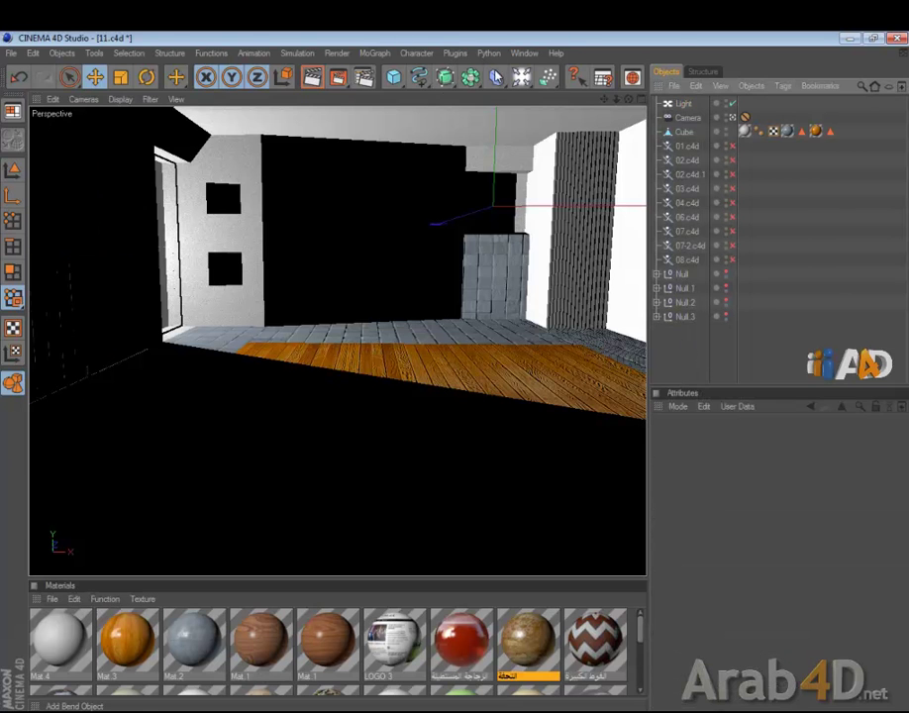
Add a second area light to the scene.
drag(522, 77, 562, 150)
click(570, 148)
middle_click(531, 307)
middle_click(478, 310)
scroll(479, 308, down, 2)
scroll(480, 311, down, 6)
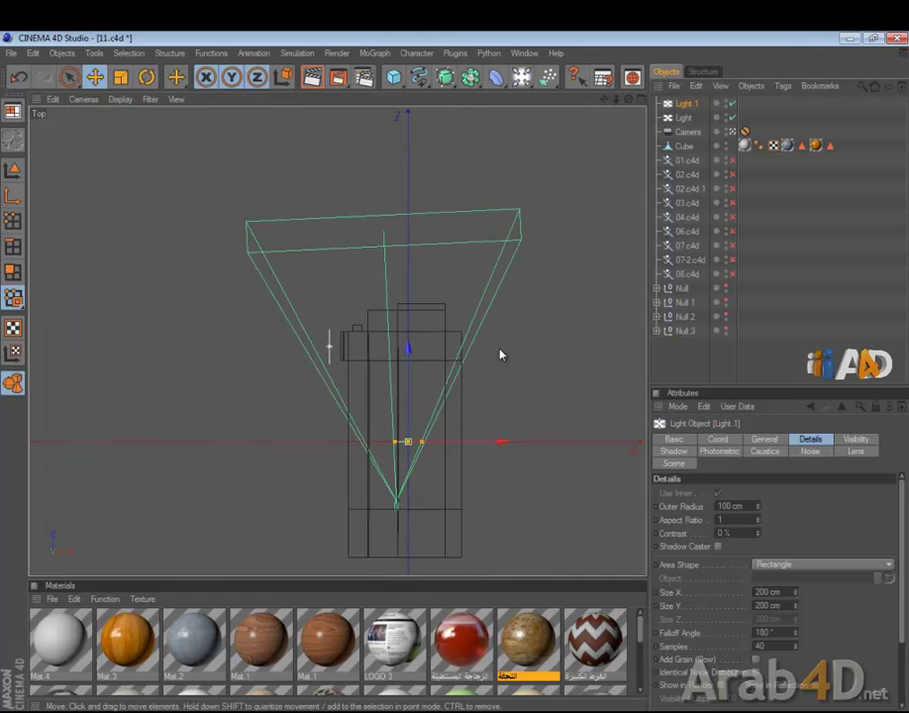
Position the second area light along the room's depth and widen it to about 895 cm.
drag(411, 287, 456, 377)
middle_click(456, 378)
middle_click(513, 456)
scroll(512, 446, down, 5)
scroll(512, 446, down, 7)
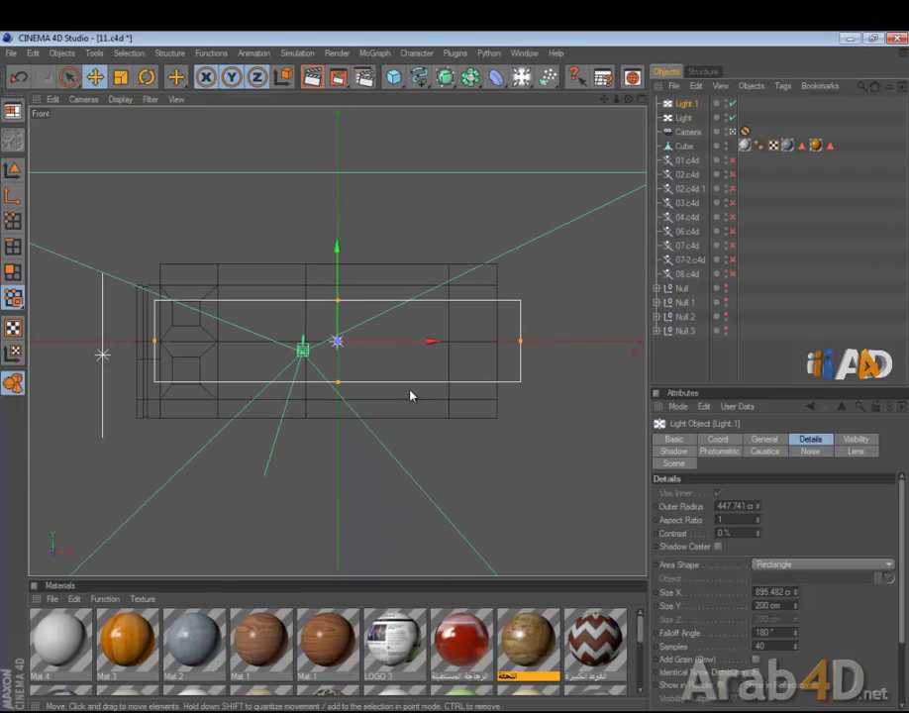
Resize the second light to about 816 by 386 cm in the Front view and shift it sideways to fit the room.
drag(338, 299, 338, 261)
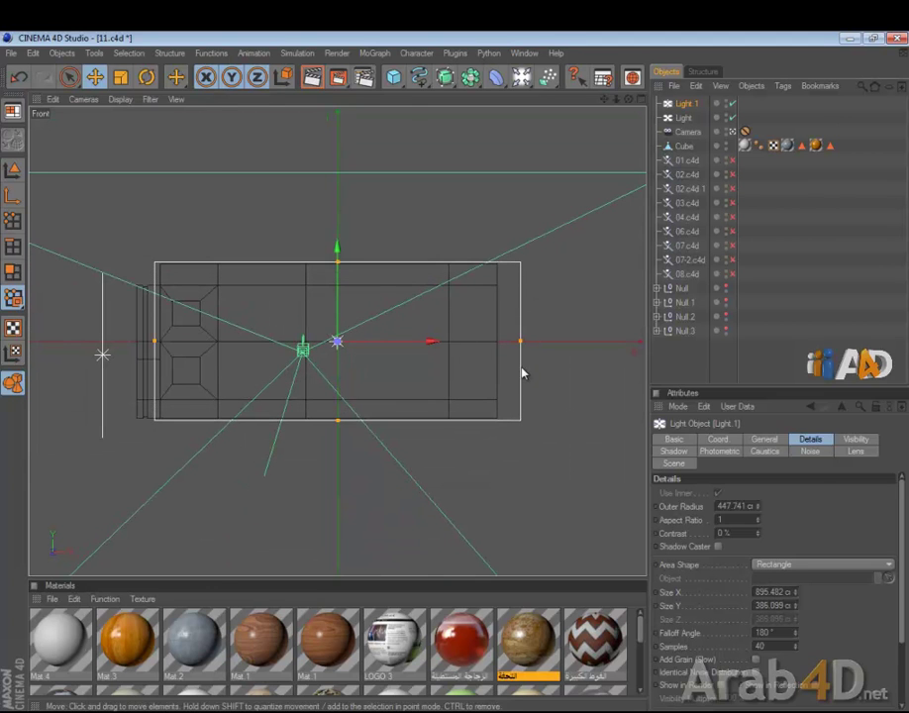
drag(520, 341, 505, 341)
mouse_move(439, 341)
mouse_down()
mouse_move(454, 373)
mouse_move(428, 343)
mouse_up()
middle_click(422, 401)
middle_click(244, 217)
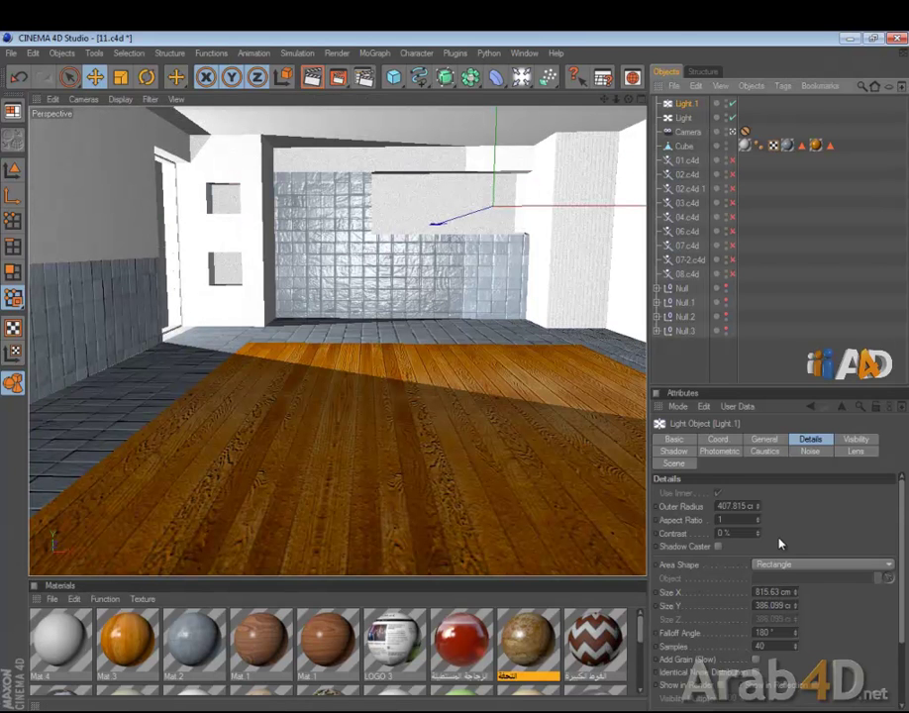
Set the second light's intensity to 50% and open its scene exclusion settings.
click(765, 439)
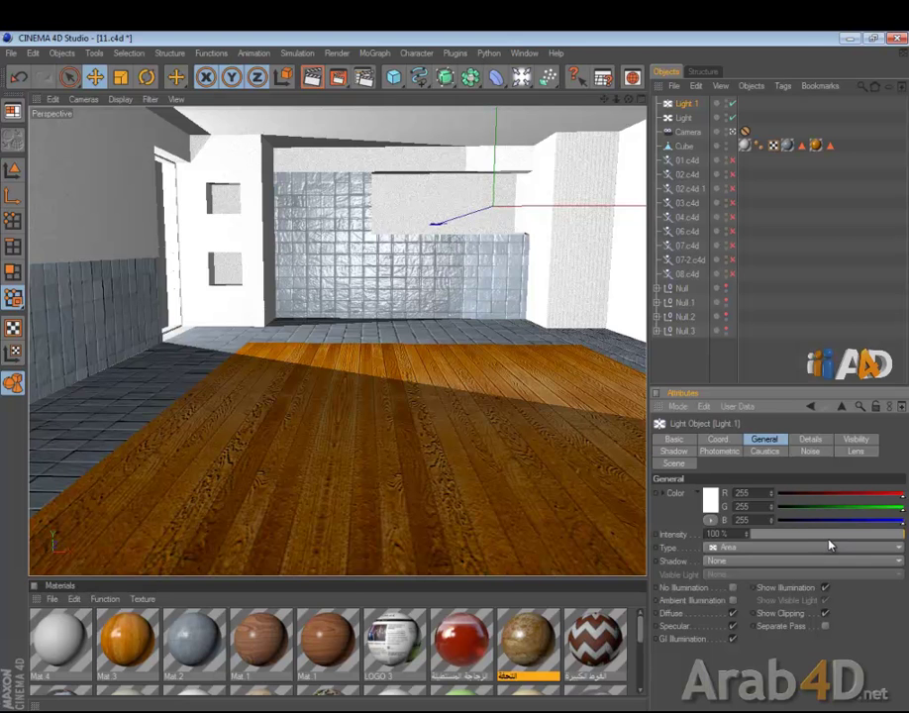
click(829, 539)
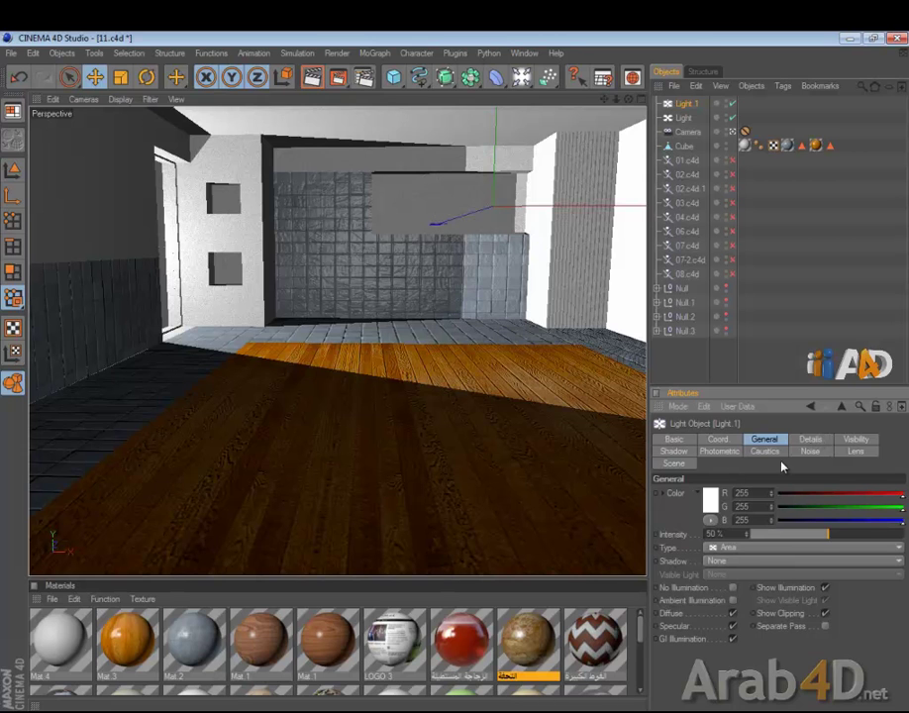
click(675, 463)
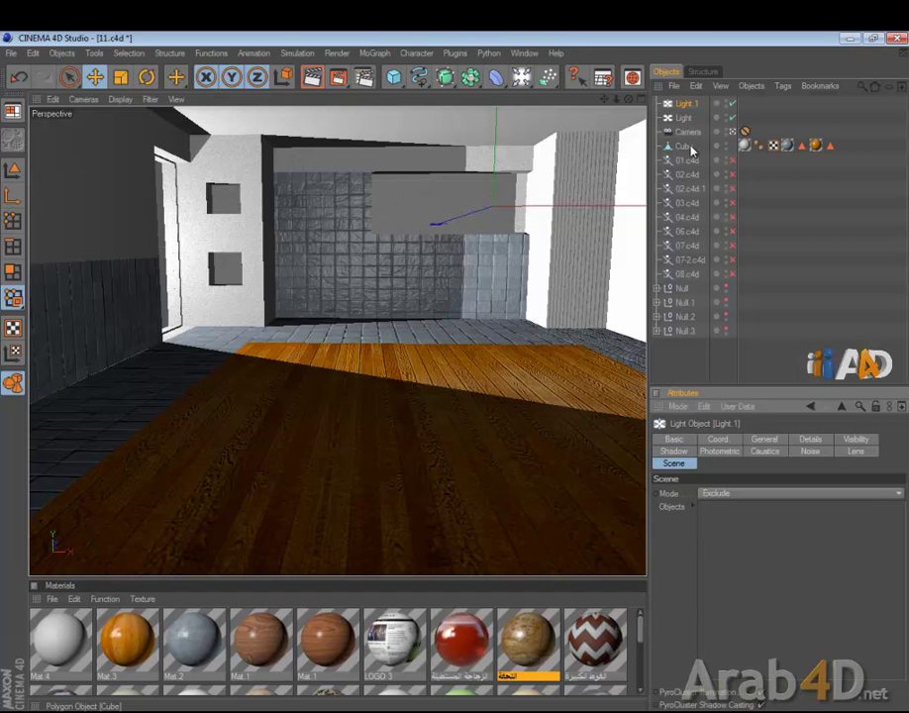
Turn all XRef objects and null groups back on and rename the XRef object 01.c4d as الكنبة.
drag(732, 162, 729, 287)
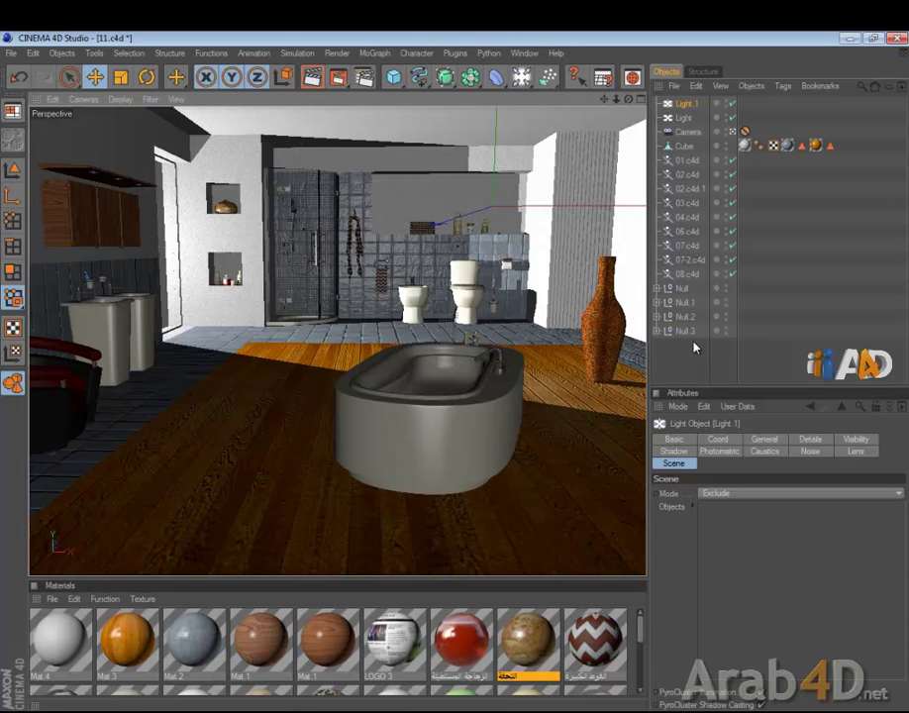
click(686, 161)
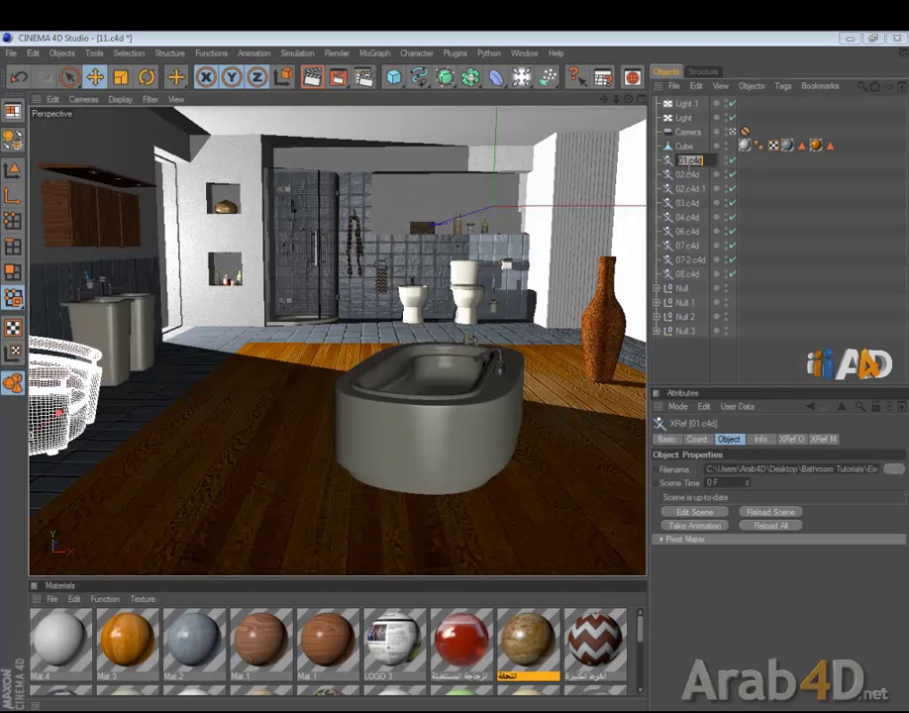
double_click(688, 161)
key(BackSpace)
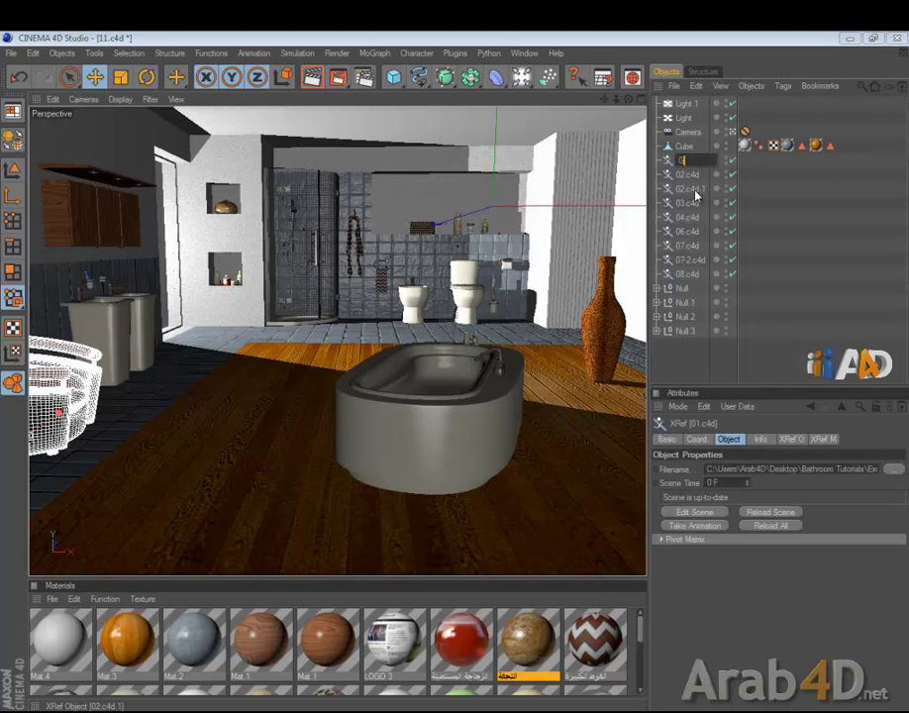
text(كرسي)
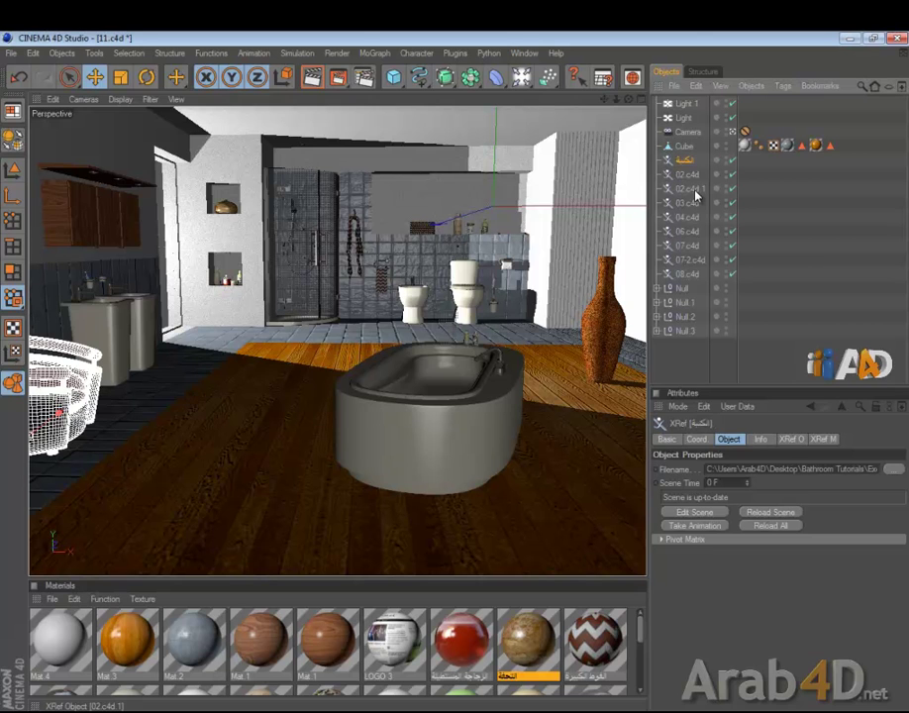
Rename the two sink XRef objects 02.c4d and 02.c4d.1 as المغسلة 1 and المغسلة 2.
click(691, 175)
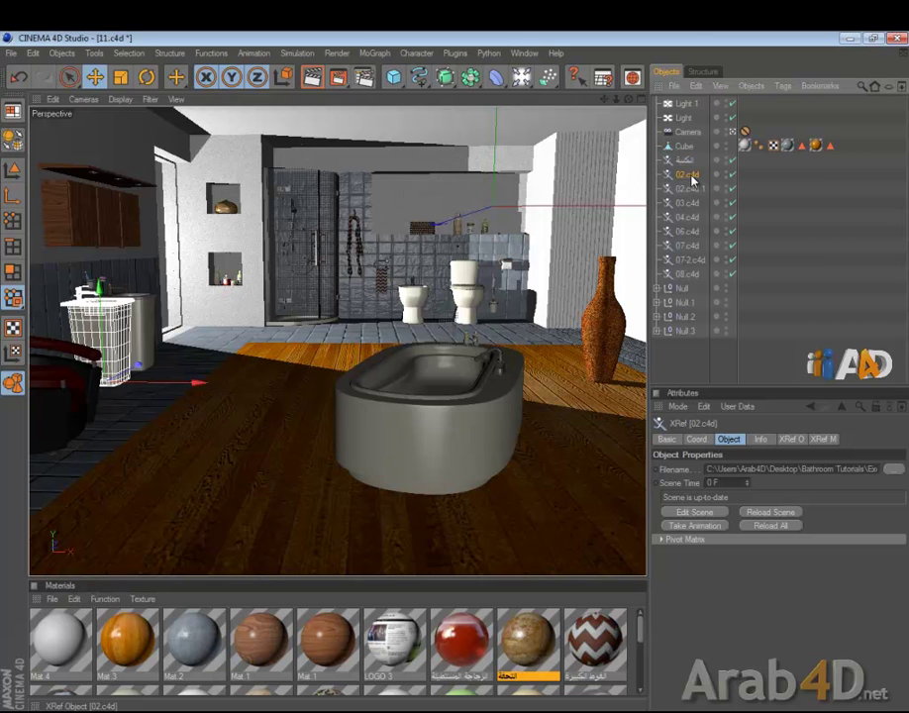
double_click(691, 175)
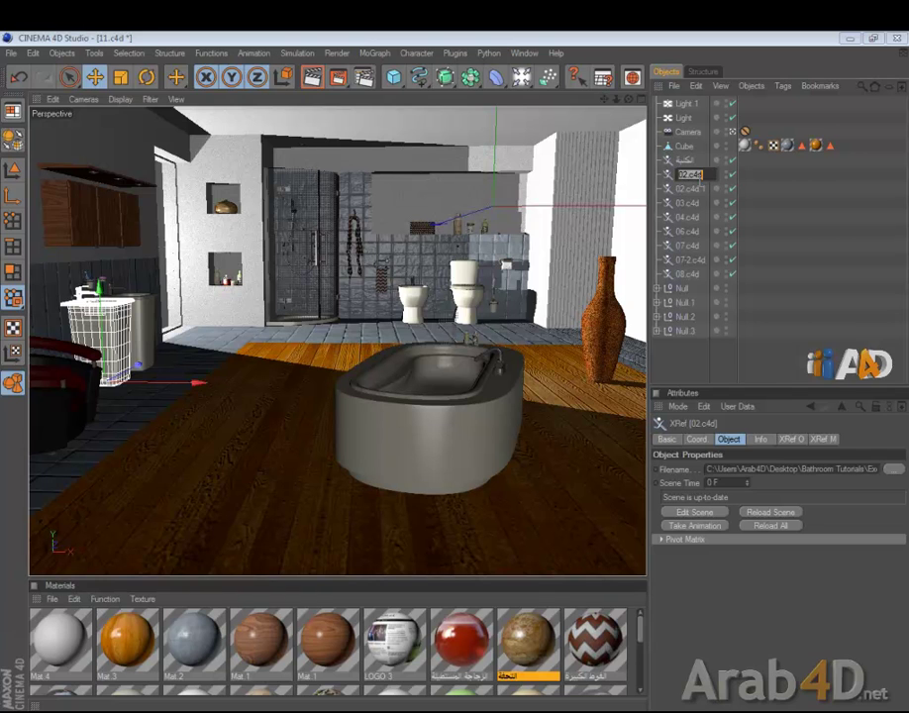
text(ه)
text(لمجسمة 1)
key(Return)
double_click(697, 189)
text(المغ)
text(جسمة)
key(Return)
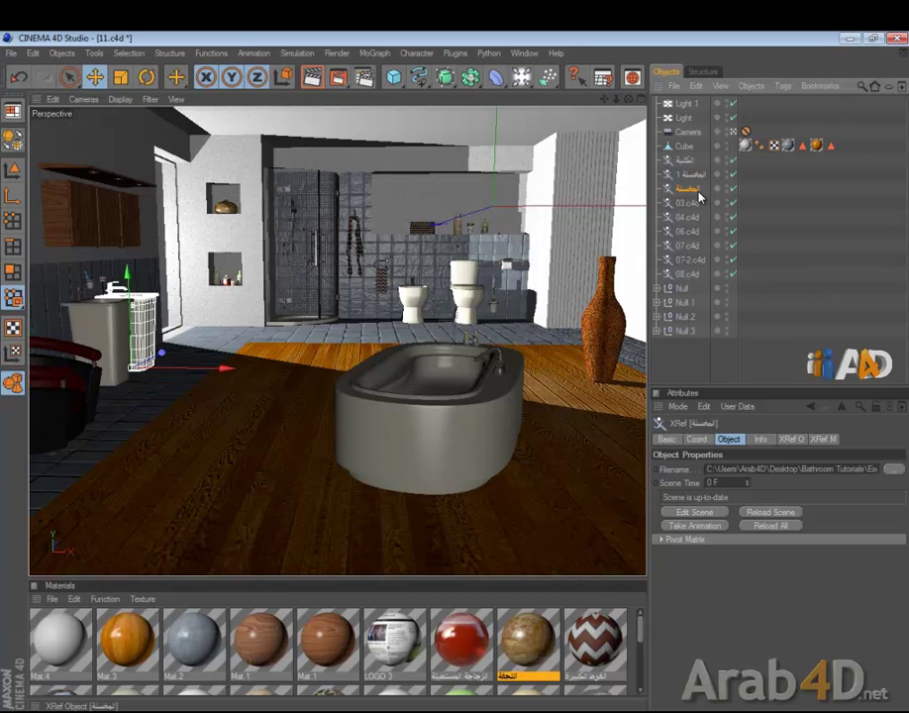
double_click(693, 189)
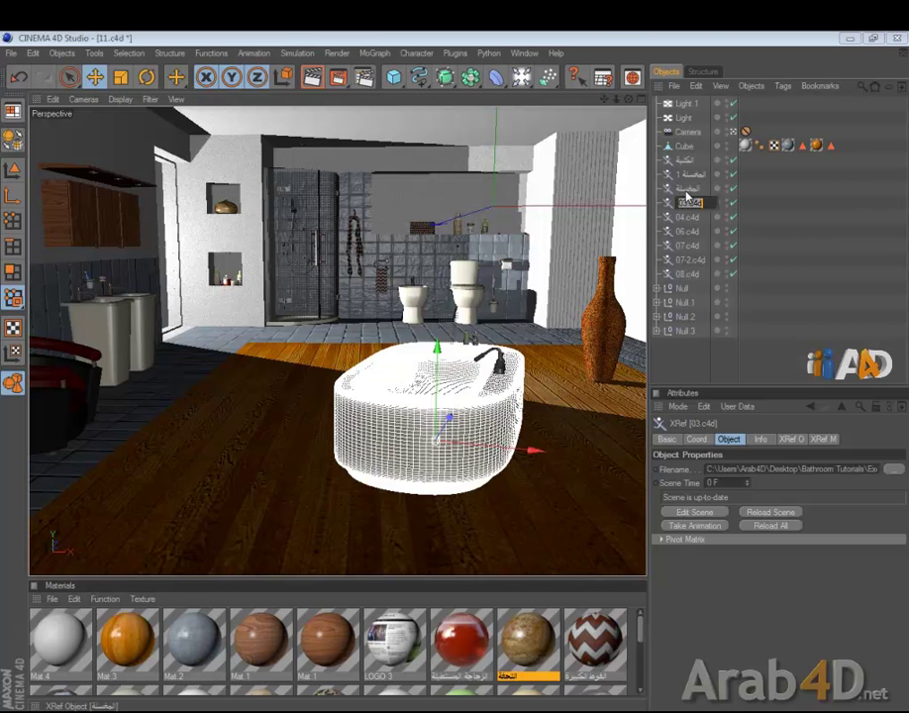
key(BackSpace)
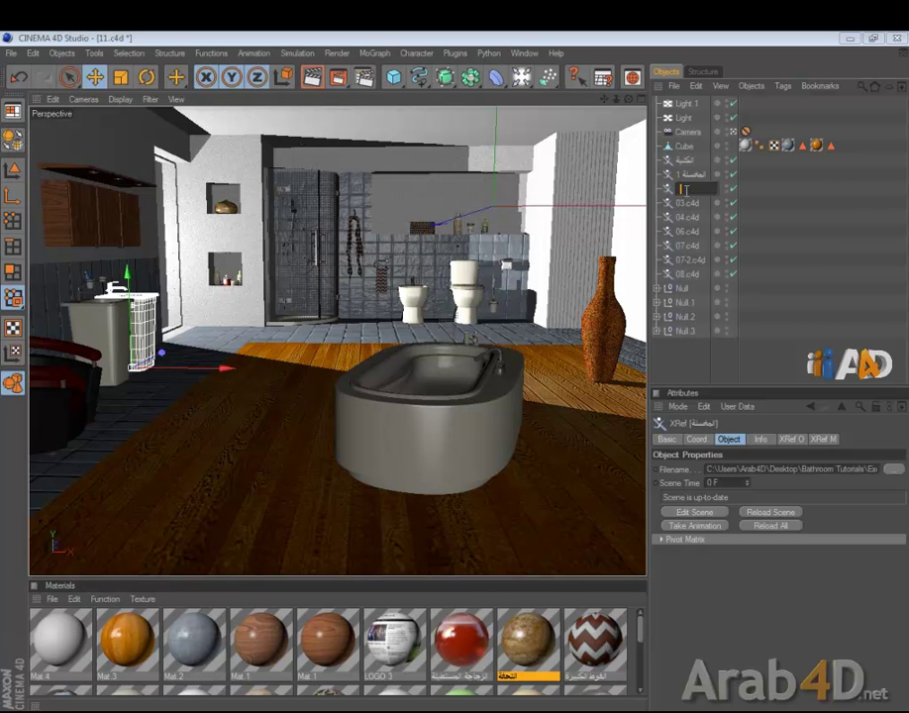
text(المجسمة 2)
Rename the bathtub XRef 03.c4d as البانيو and its faucet XRef 04.c4d as خلاط البانيو.
click(691, 203)
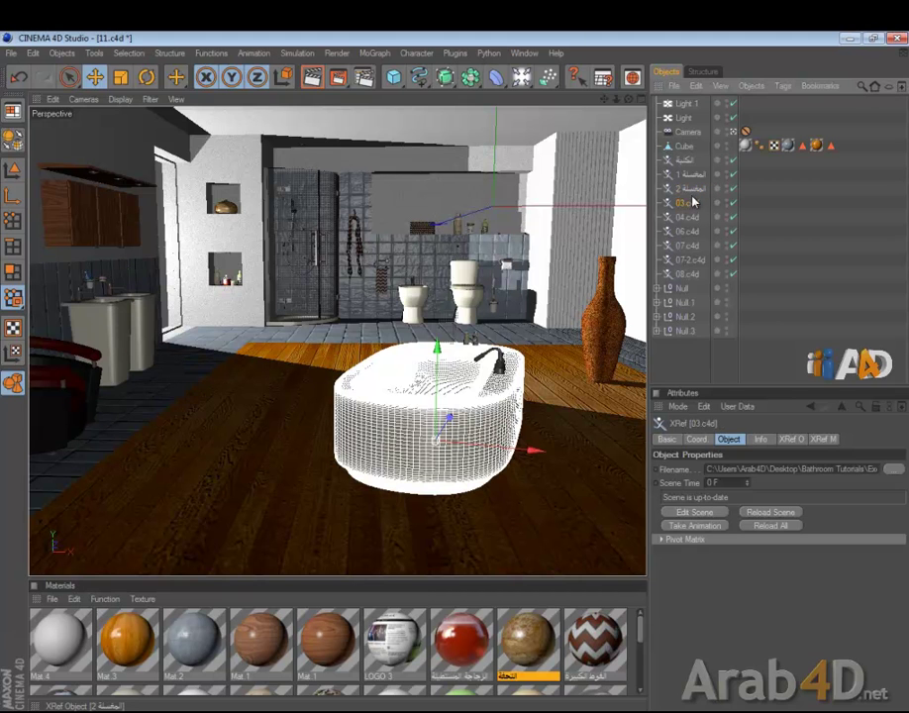
double_click(691, 203)
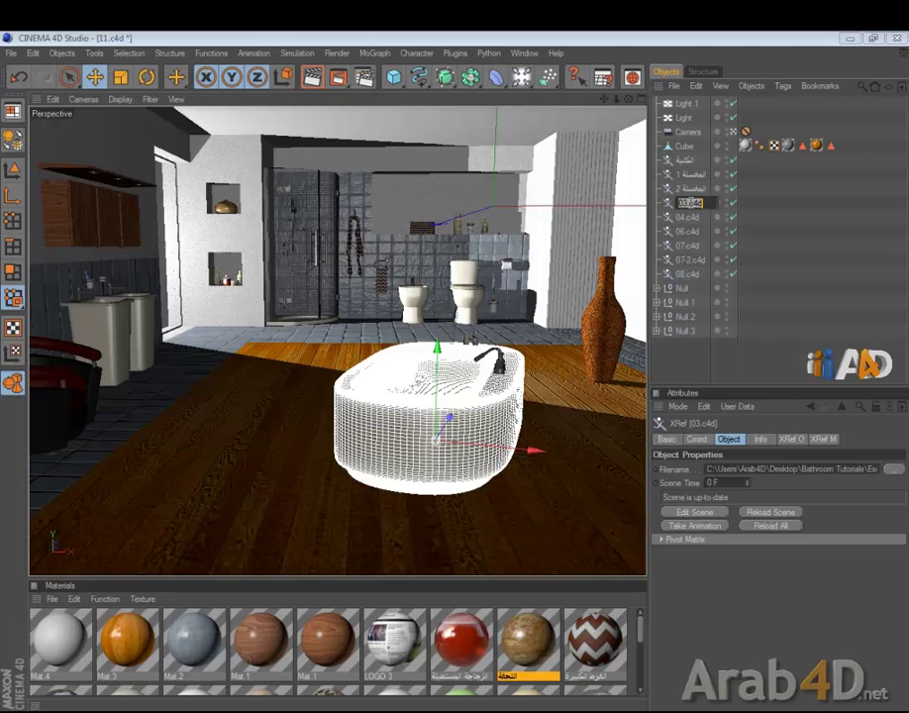
text(الم)
key(BackSpace)
text(ببا)
text(نيو)
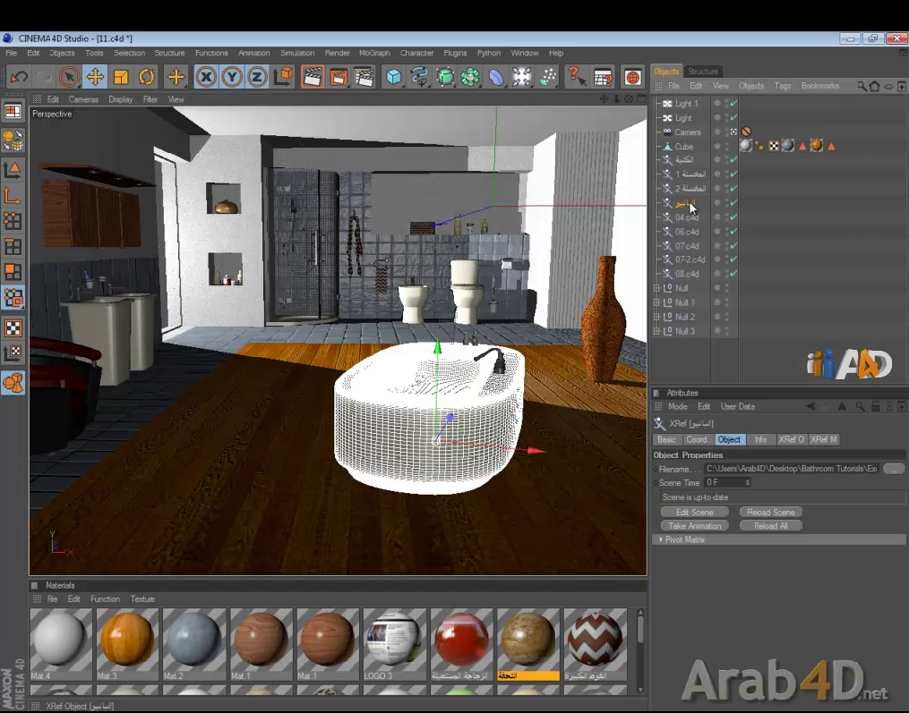
click(698, 217)
double_click(697, 218)
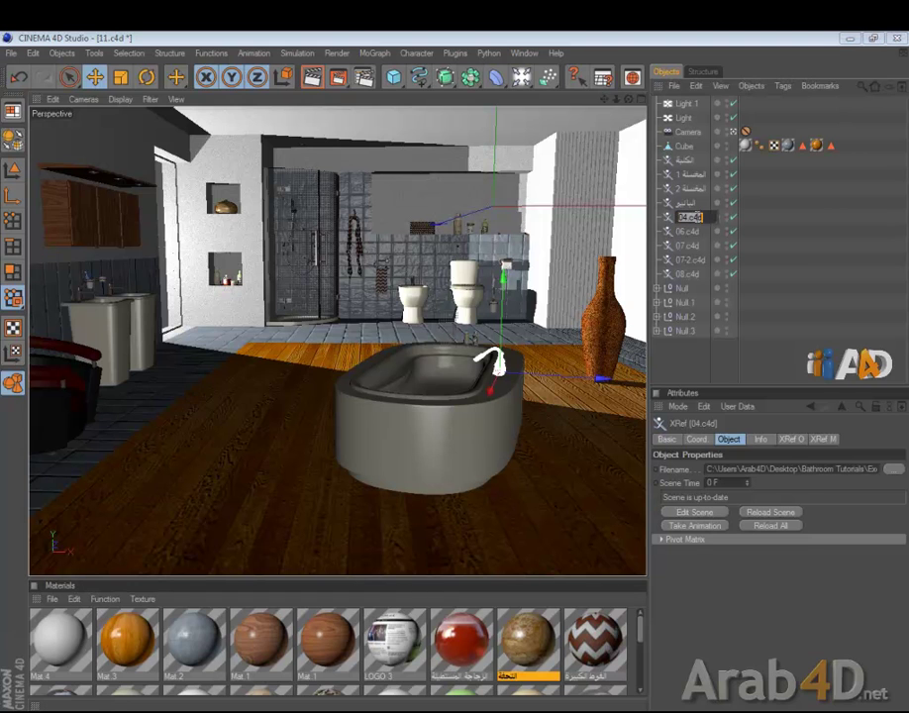
text(الح)
text(بانيو)
key(Return)
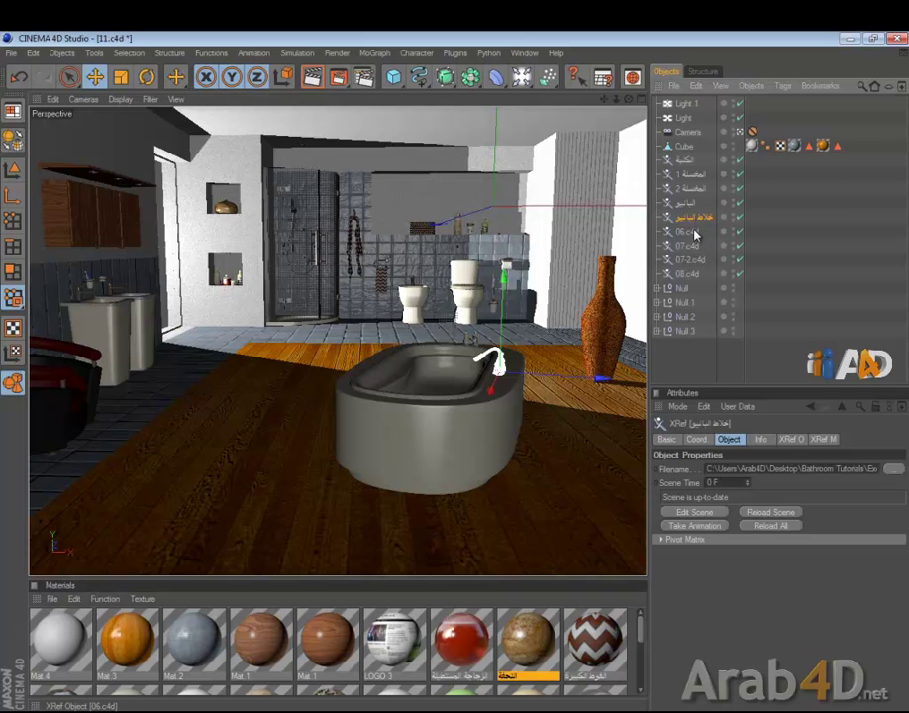
Rename the XRef object 06.c4d above the sinks as حامل الصابون والمعجون.
double_click(691, 231)
text(مرايا الص)
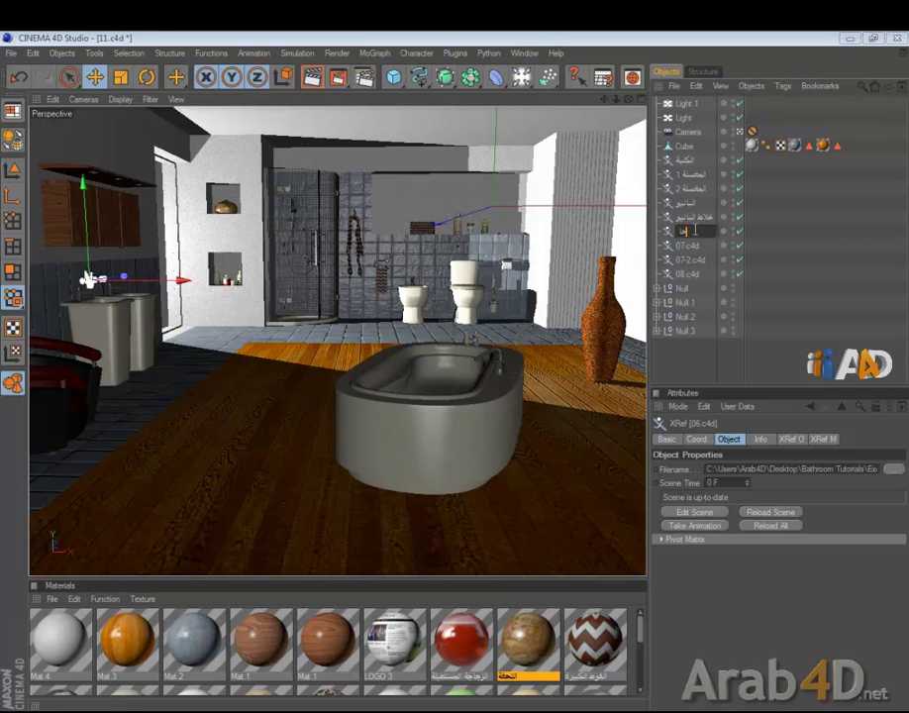
text(ب)
key(Return)
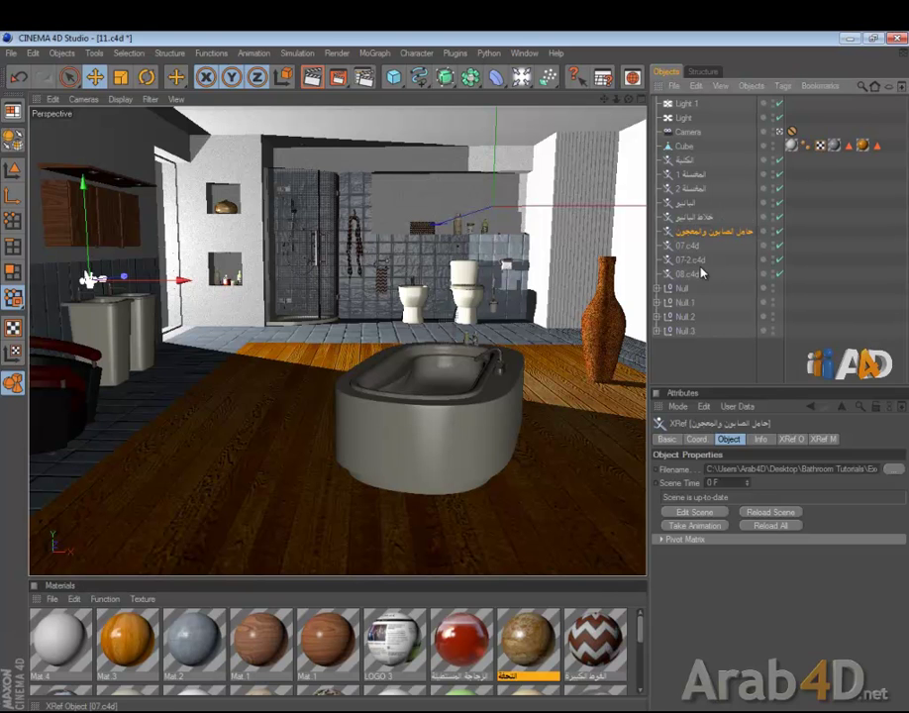
Rename the shower cabin XRef 07.c4d as البيكي دوش and the shower fittings XRef 07-2.c4d as إكسسوار البيكي.
double_click(690, 246)
text(كابي)
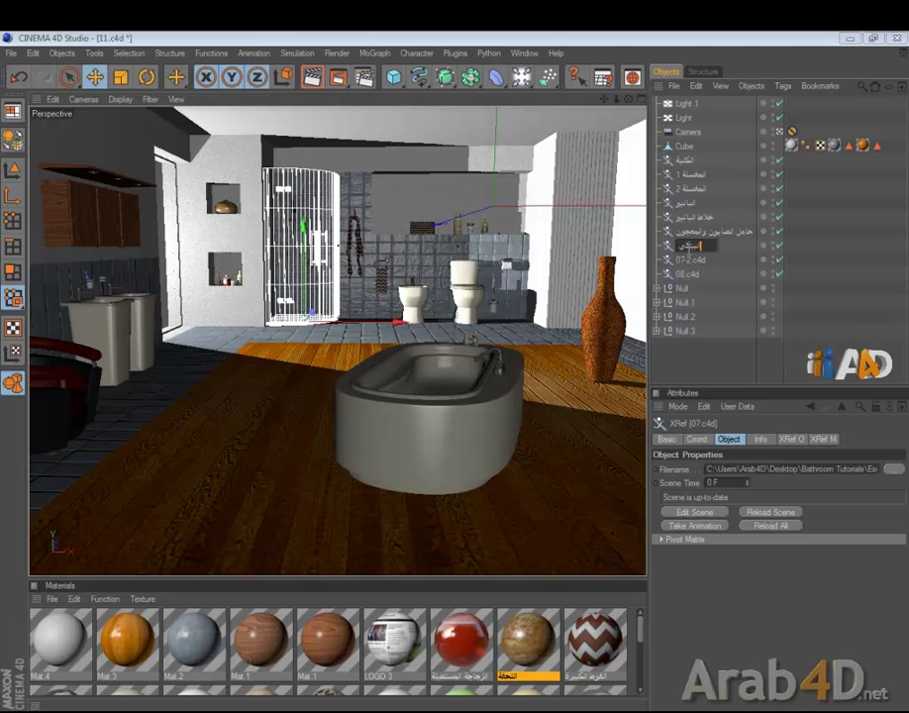
text( دوش)
key(Return)
double_click(703, 260)
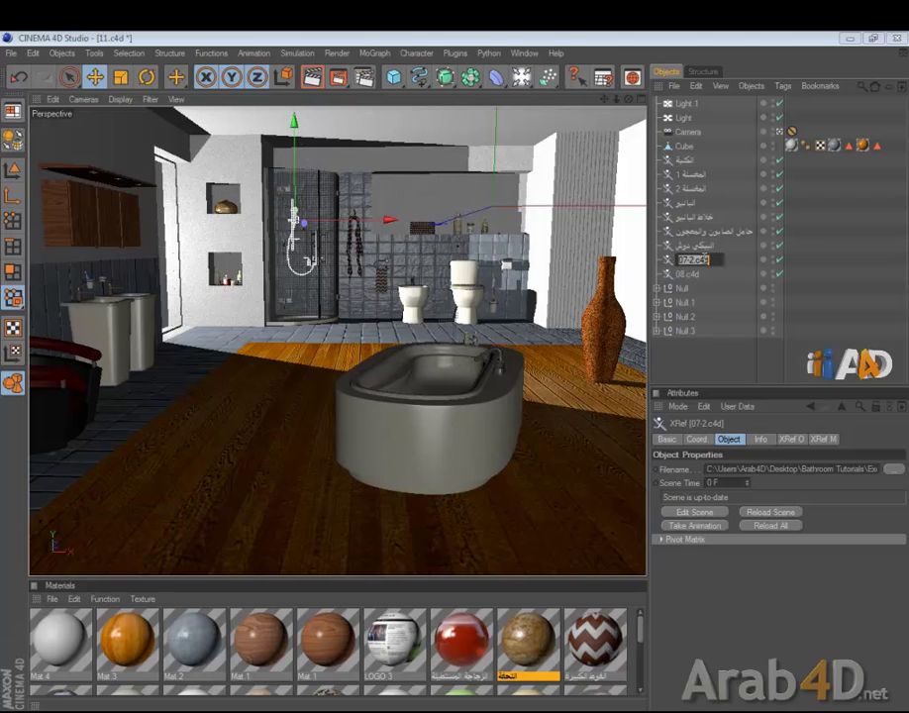
text(اكسسوار اسكي)
key(Return)
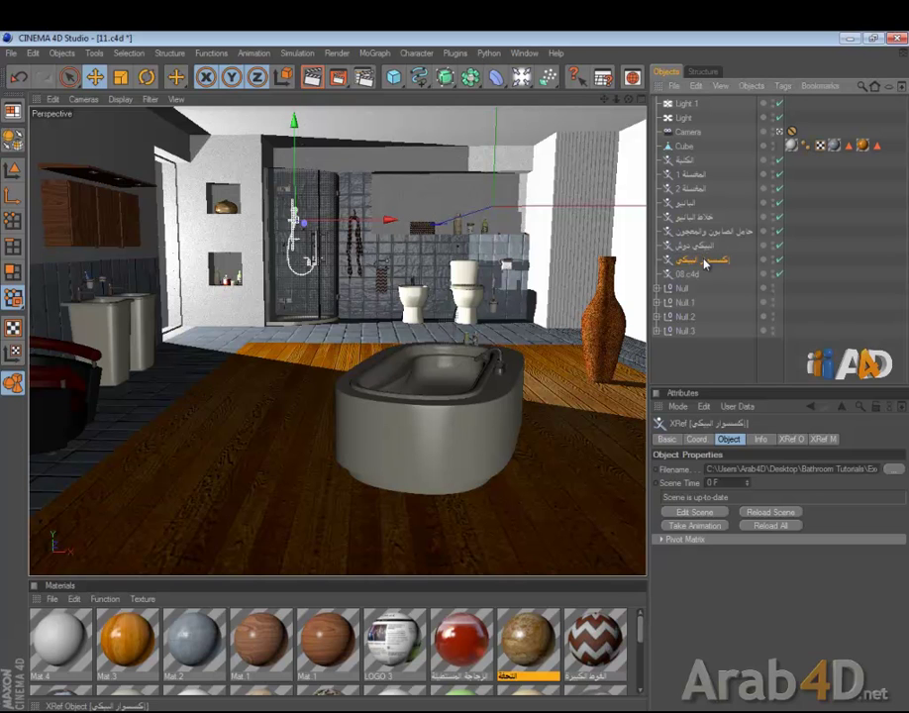
Rename the toilet XRef object 08.c4d as التواليتس.
click(693, 274)
double_click(694, 274)
text(حواليت)
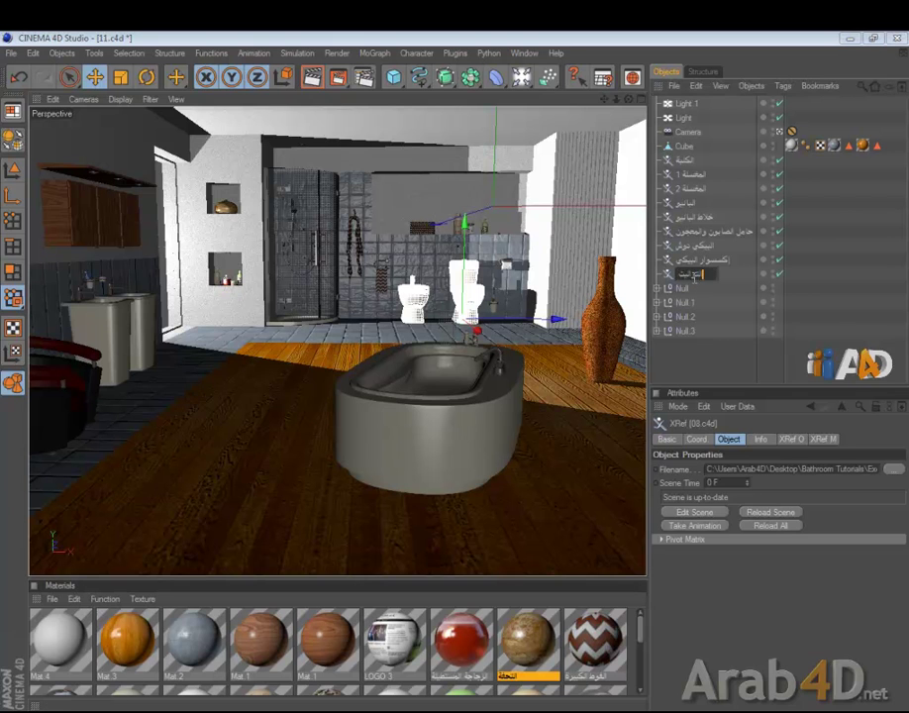
key(Return)
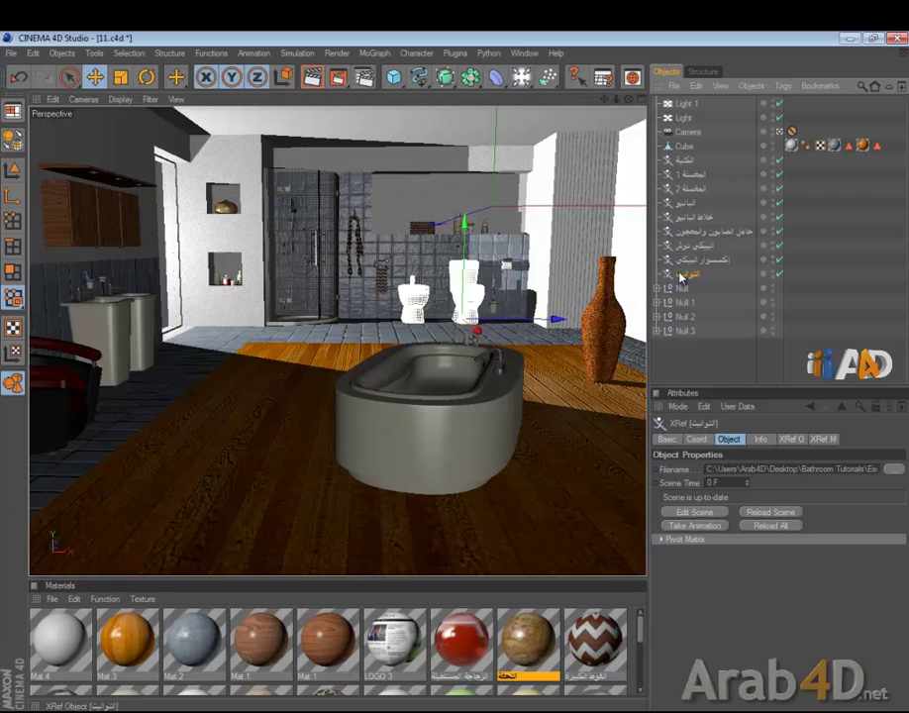
double_click(680, 273)
click(682, 274)
text(س)
click(720, 358)
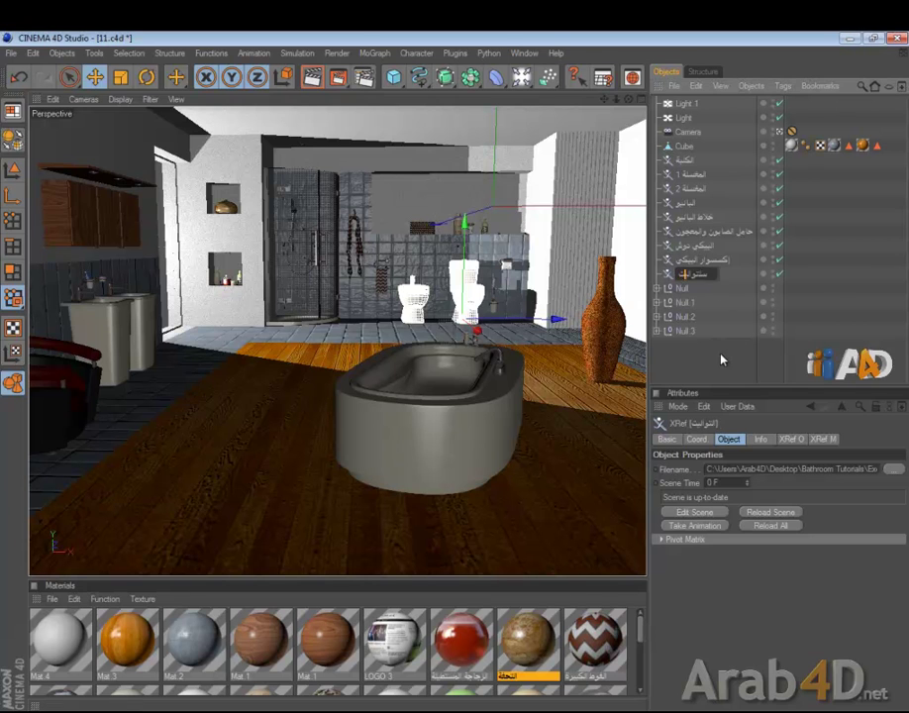
double_click(692, 274)
text(التواليت)
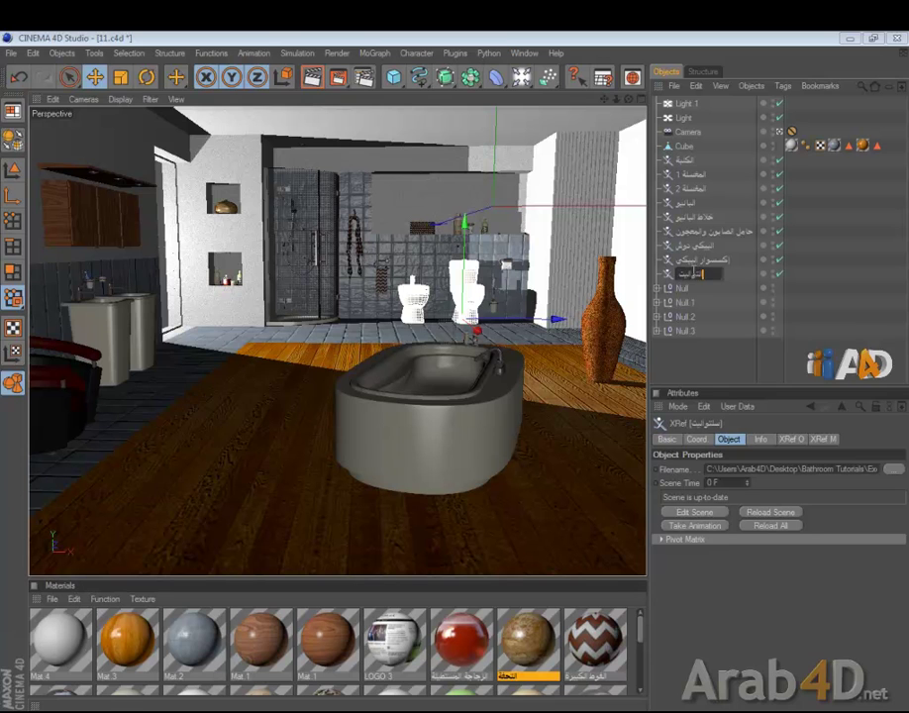
key(Return)
Rename the vase group Null as الفاظ القش and the towel group Null.1 as المناشف والمناديل.
double_click(683, 287)
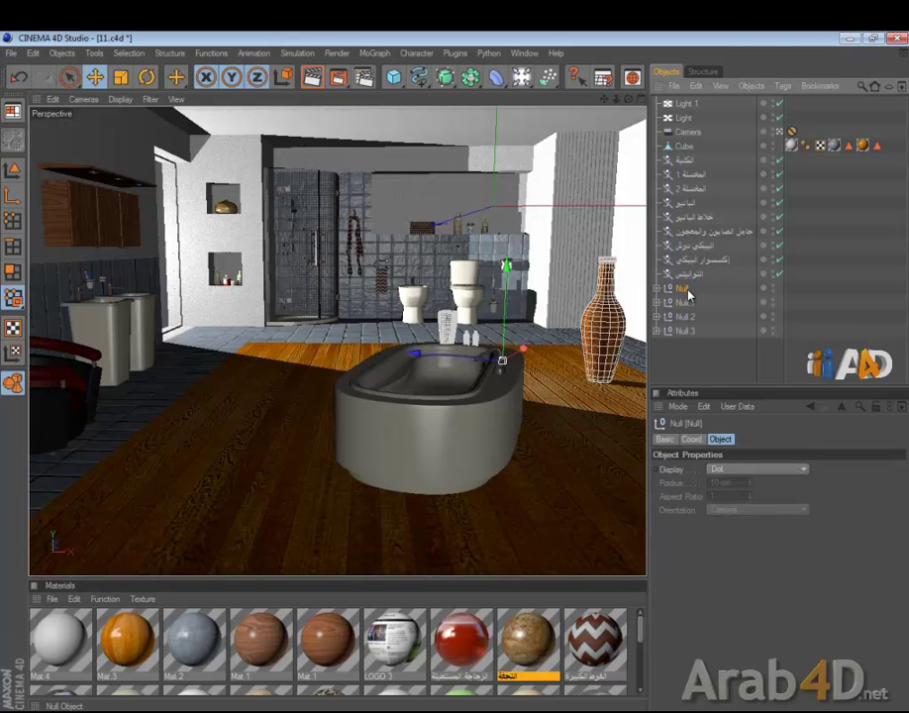
text(خلاط ال)
text(قش)
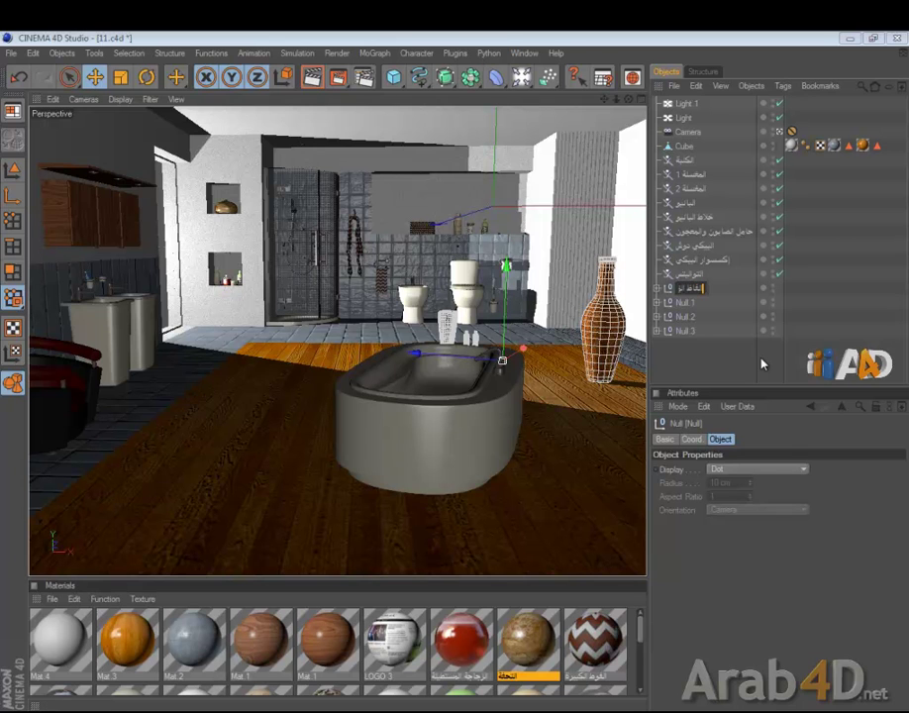
key(Return)
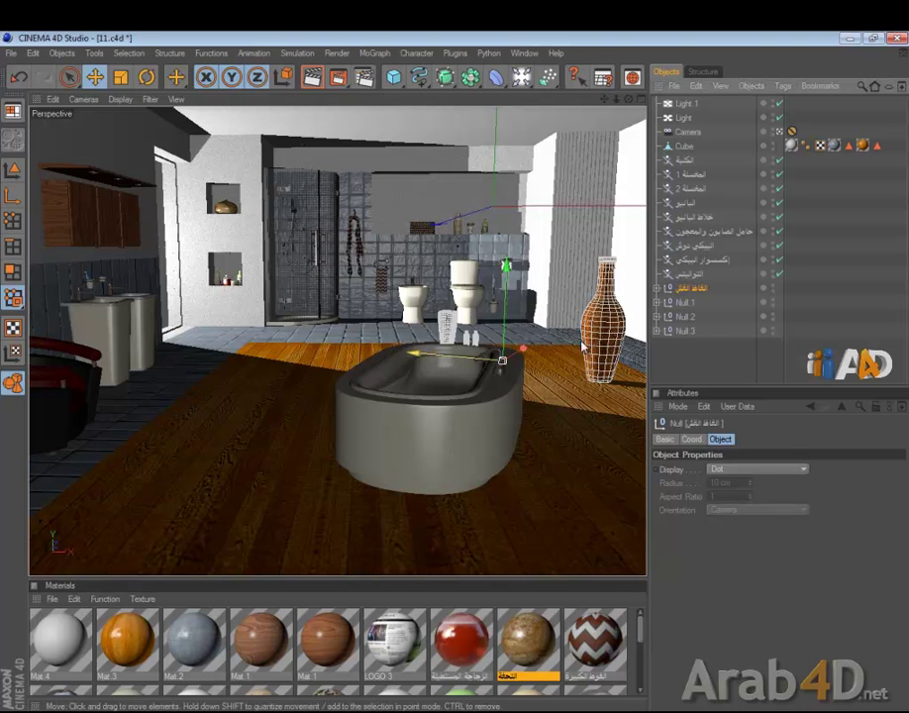
click(684, 304)
double_click(683, 305)
text(المناشف)
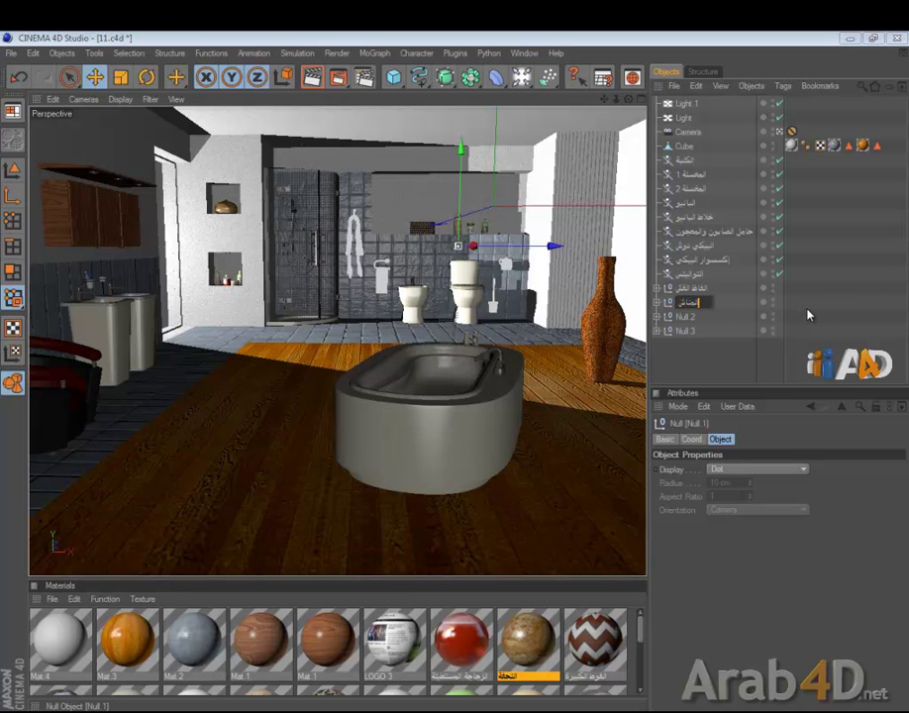
text(ير)
key(Return)
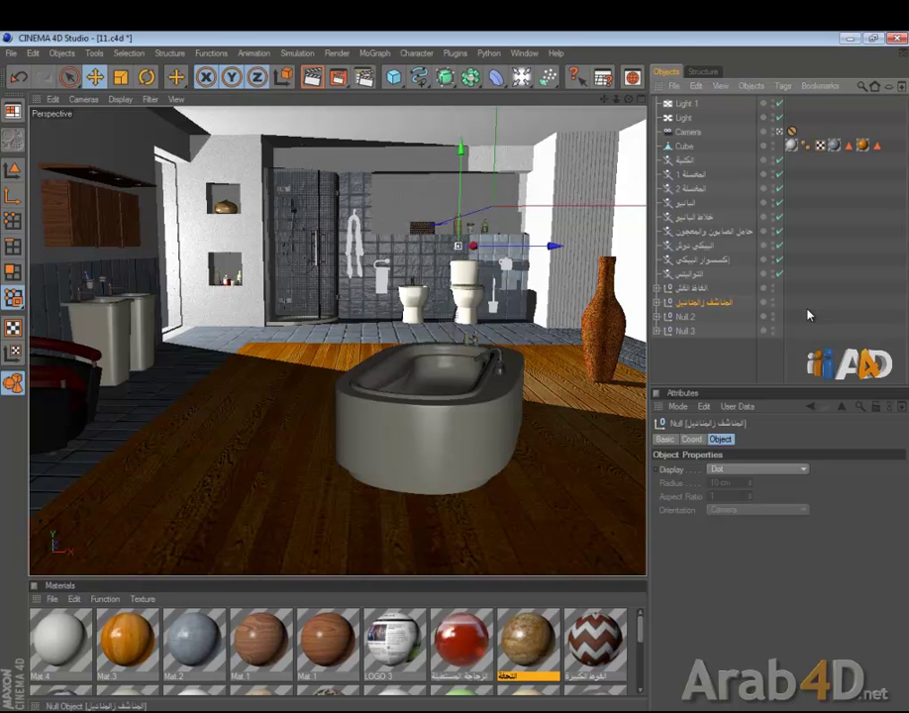
Rename the spotlight and bottle group Null.2 as الكشافات والزجاج and the wall cabinet group Null.3 as المكتبة.
click(685, 316)
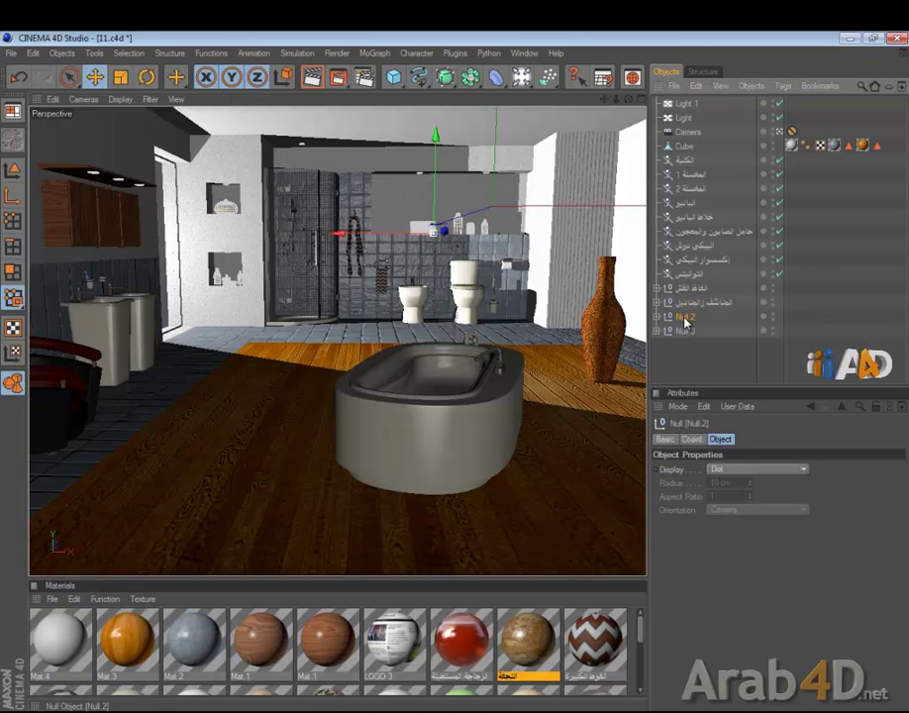
double_click(686, 316)
text(ال)
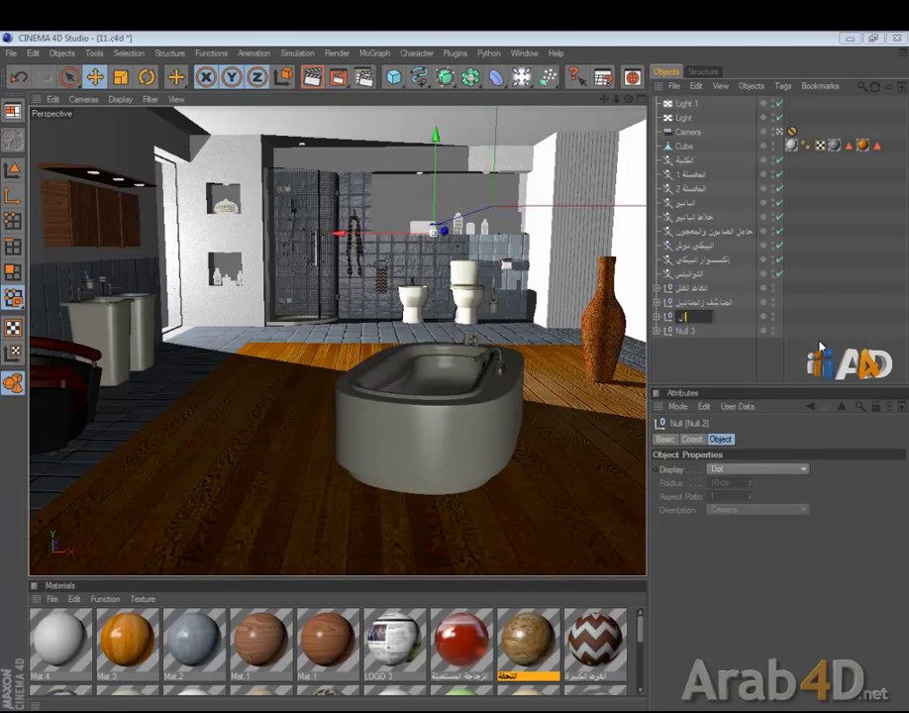
text(كشافات والزجاج)
key(Return)
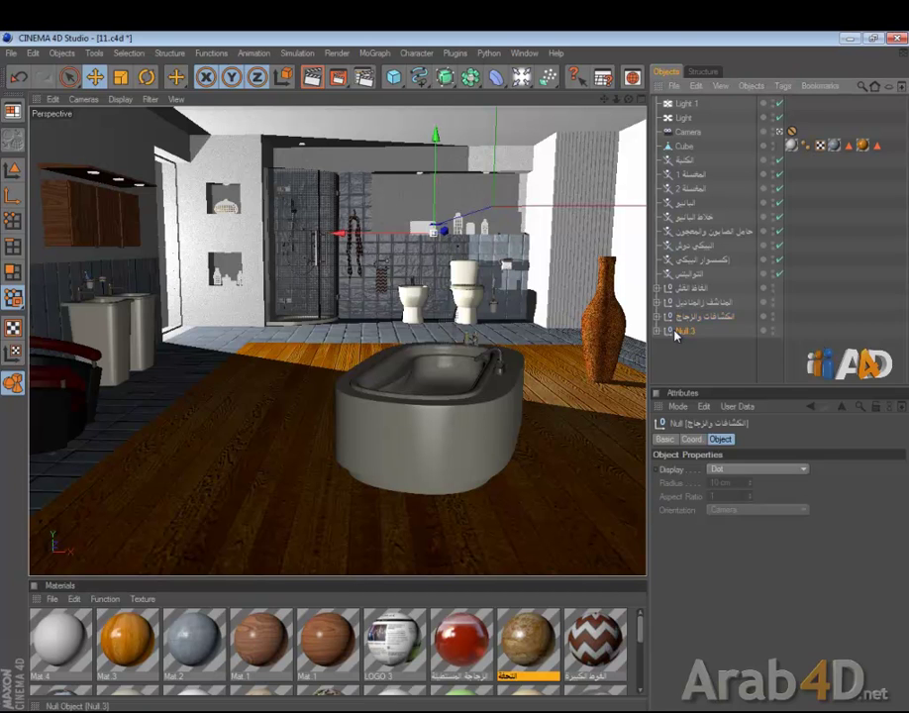
click(686, 331)
double_click(685, 334)
text(المكتب)
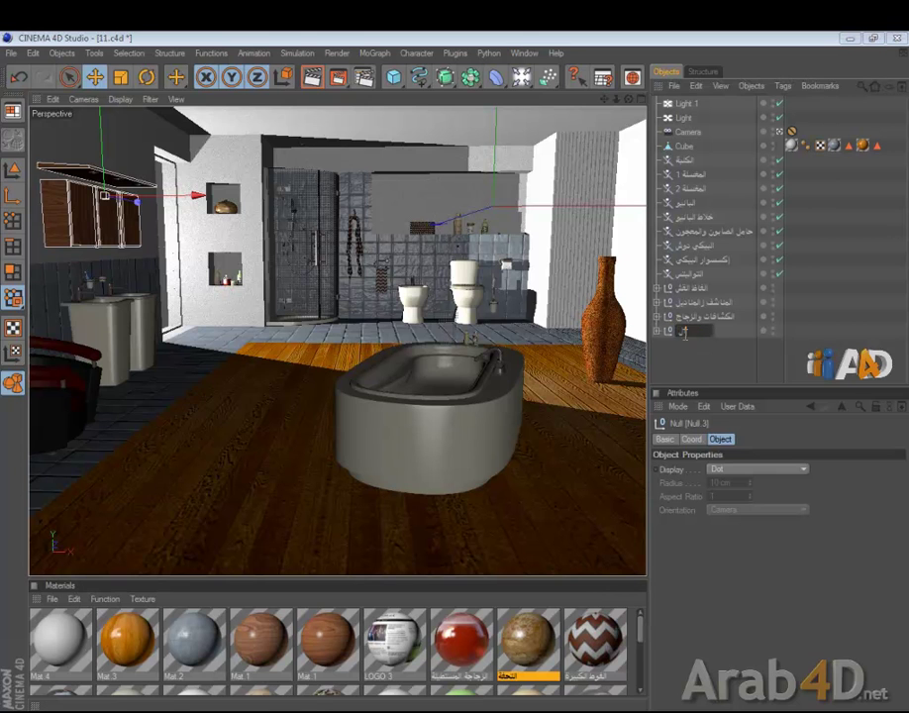
text(بة)
key(Return)
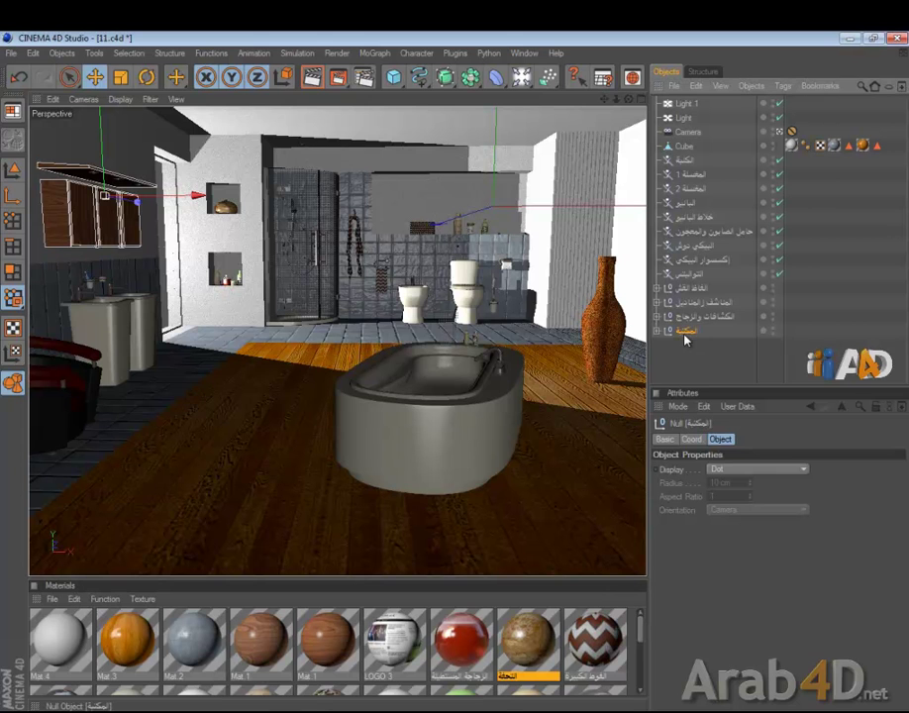
Rename the Cube room object as الغرفة and clear the object selection.
double_click(683, 146)
text(هلغرفة)
key(Return)
click(701, 373)
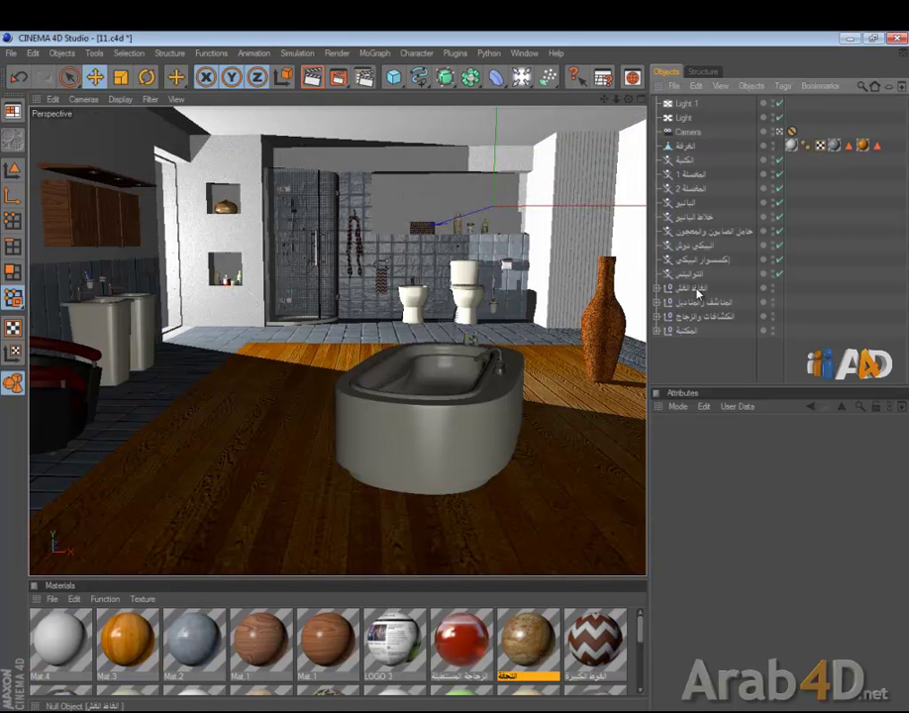
Rename the first area light, named Light, as MAIN LIGHT.
click(685, 104)
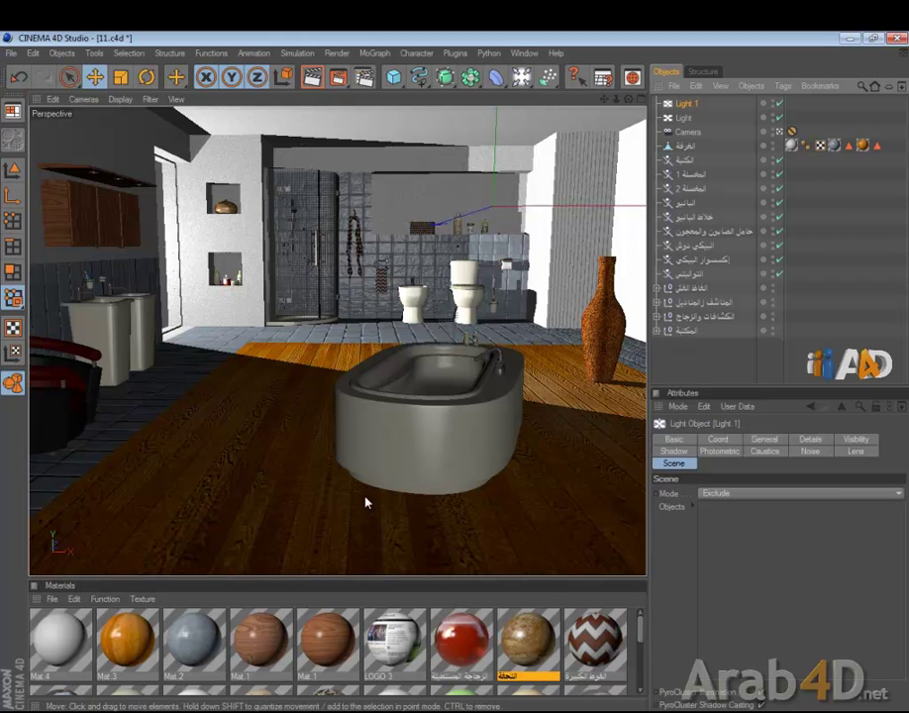
double_click(693, 118)
text(ثانوي م)
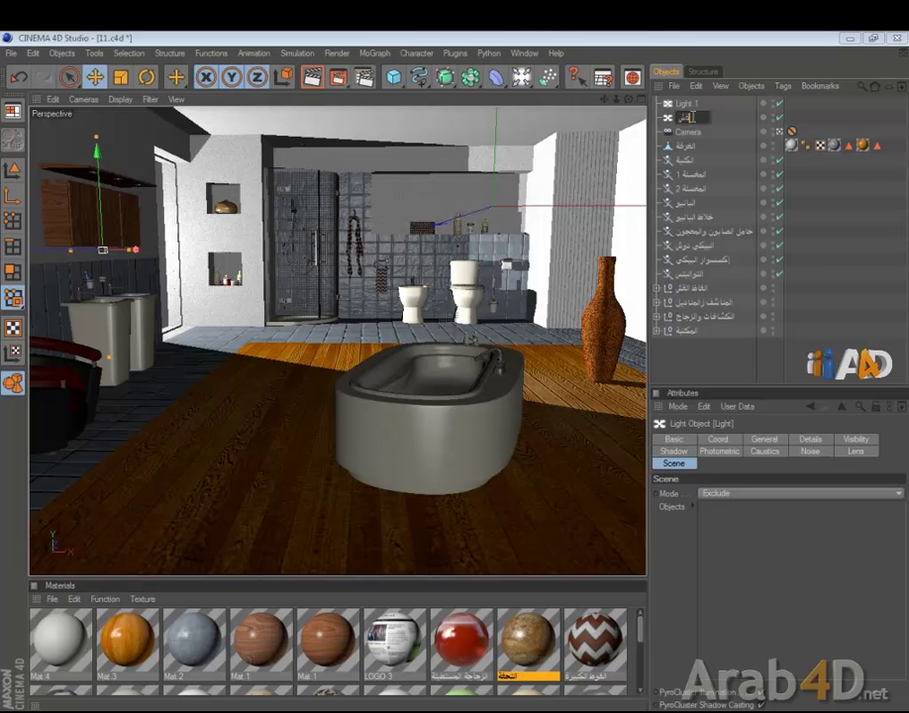
key(BackSpace)
key(BackSpace)
key(BackSpace)
key(BackSpace)
key(BackSpace)
key(BackSpace)
text(MAIN LIGHT)
key(Return)
Rename Light.1 as Back light and rewrite the first area light's name as Main Light.
double_click(691, 104)
text(إ)
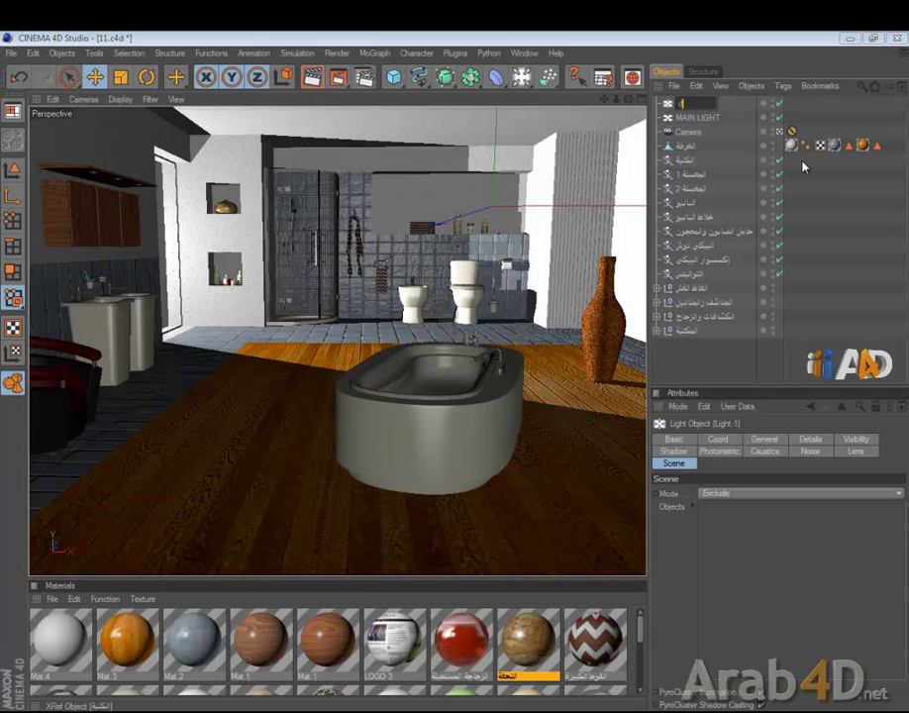
text(Back light)
key(Return)
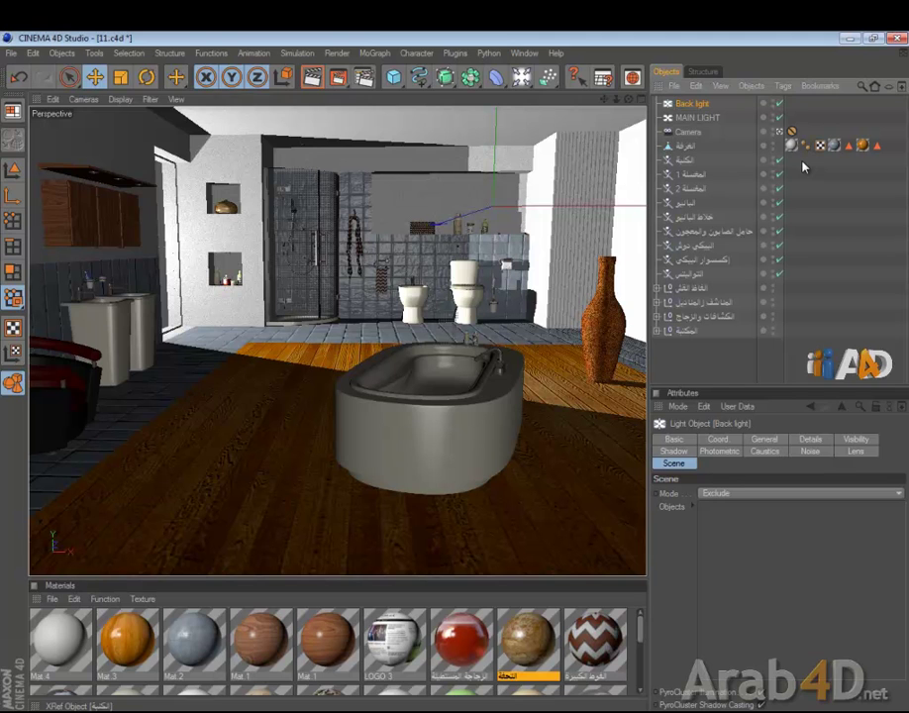
double_click(700, 118)
text(Main Light)
key(Return)
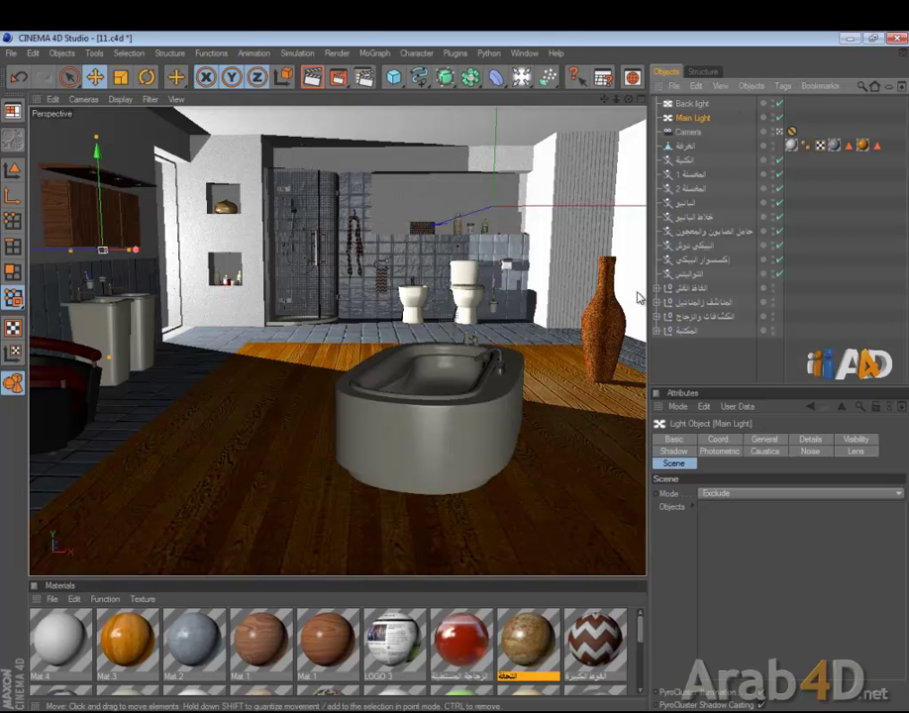
Exclude the room object الغرفة from the Back light's illumination.
click(738, 364)
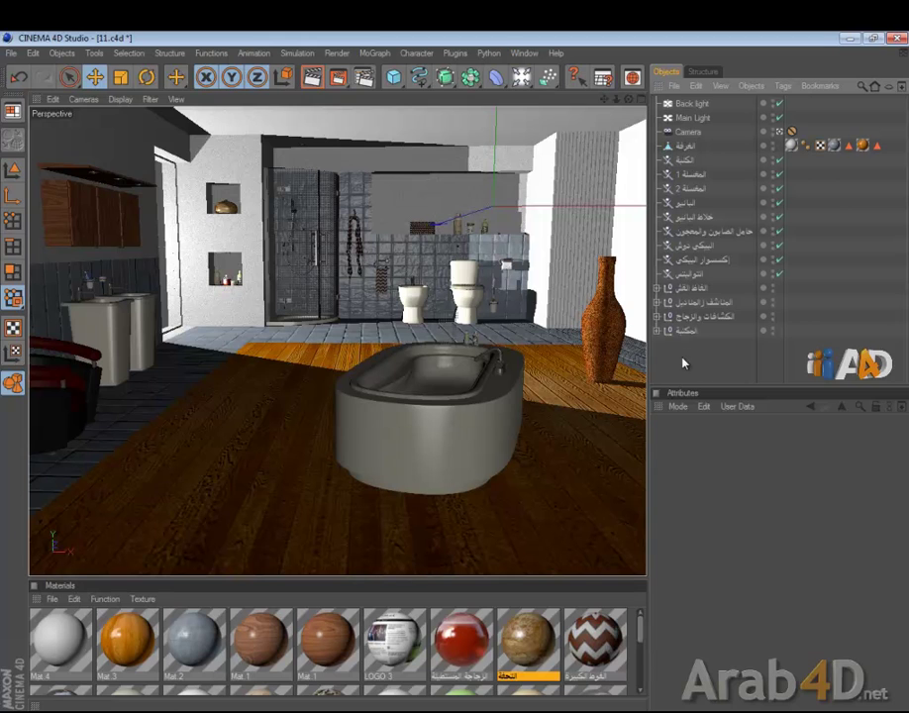
click(691, 105)
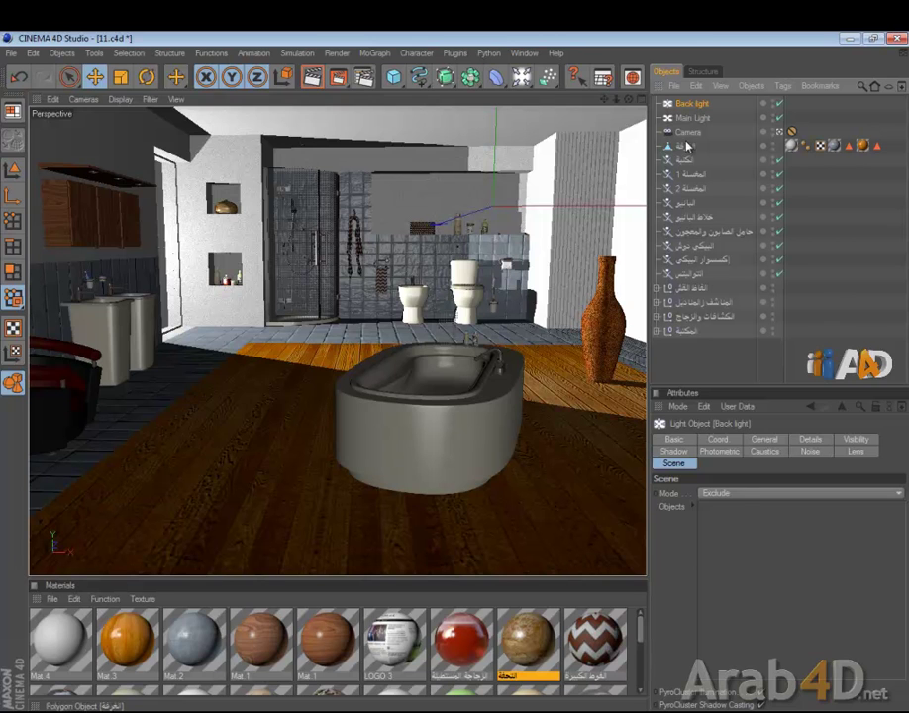
click(690, 466)
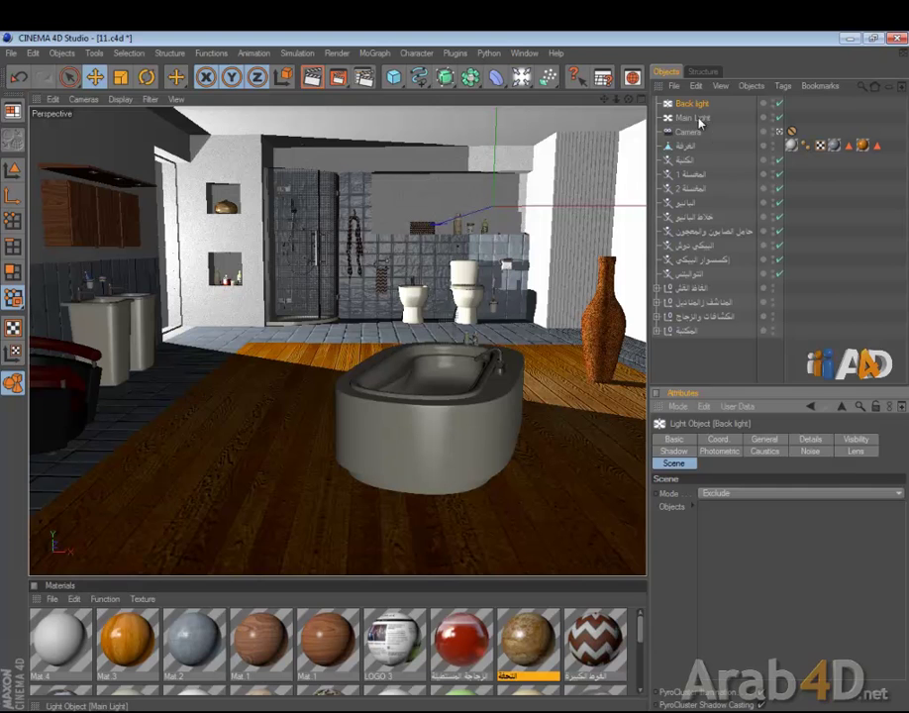
drag(690, 147, 759, 575)
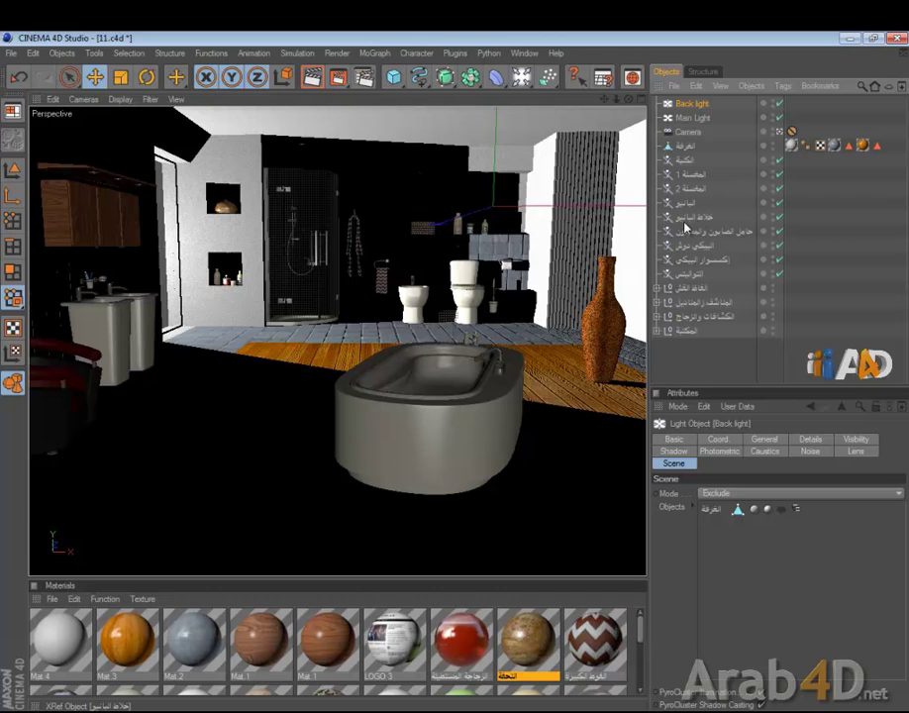
Add the spotlight and bottle group الكشافات والزجاج to the Back light's excluded objects.
click(701, 292)
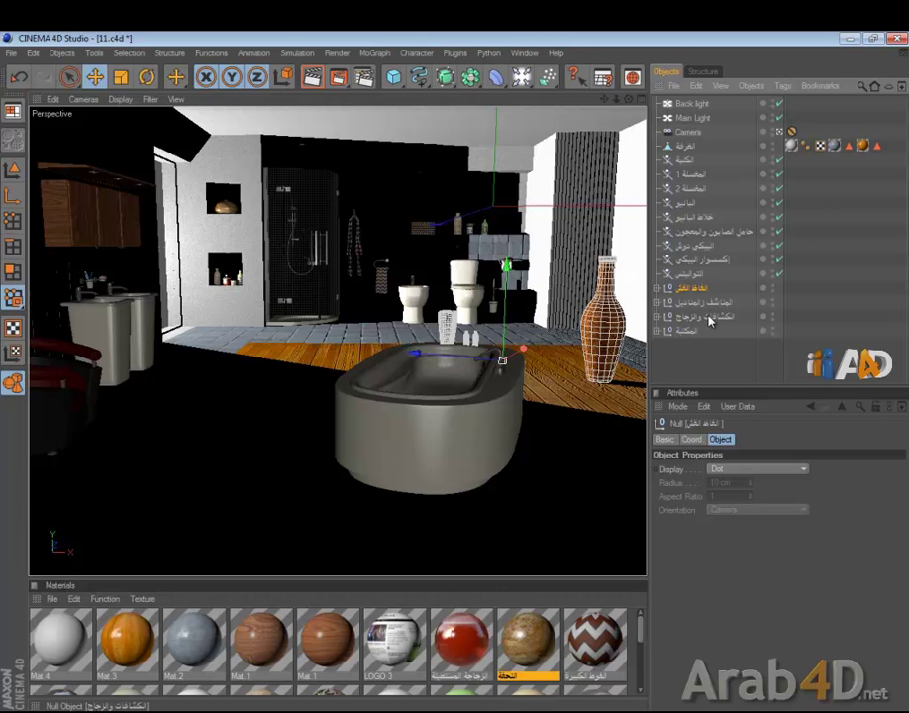
click(709, 320)
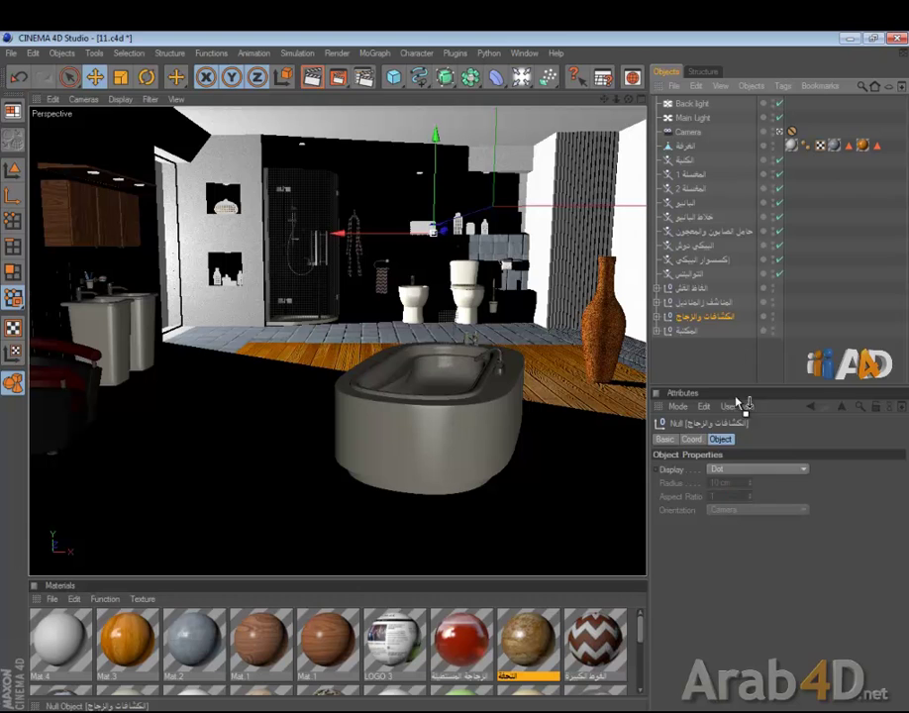
click(691, 103)
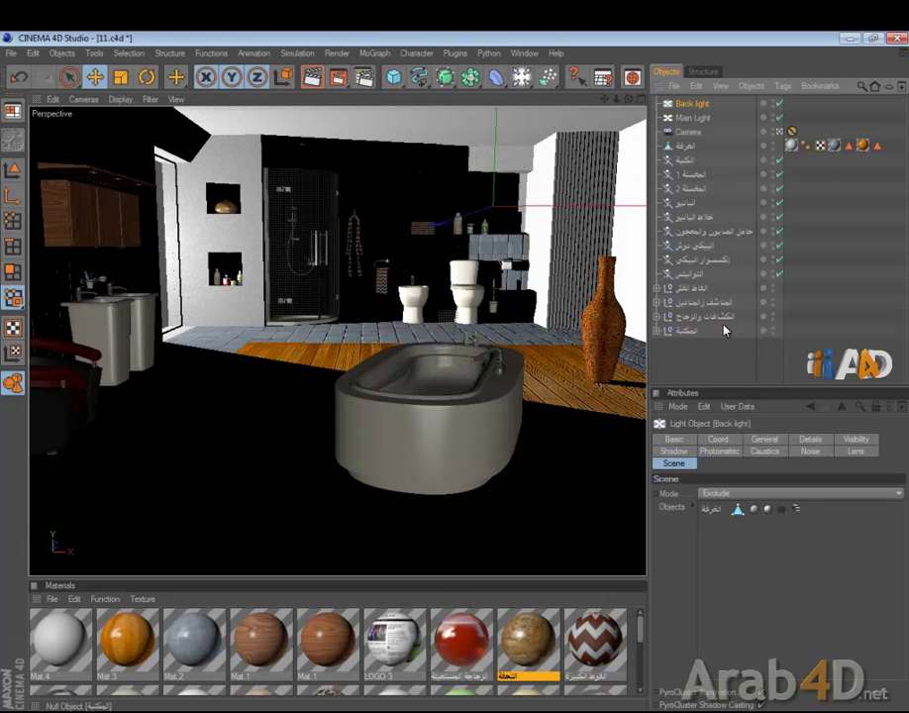
drag(774, 579, 774, 580)
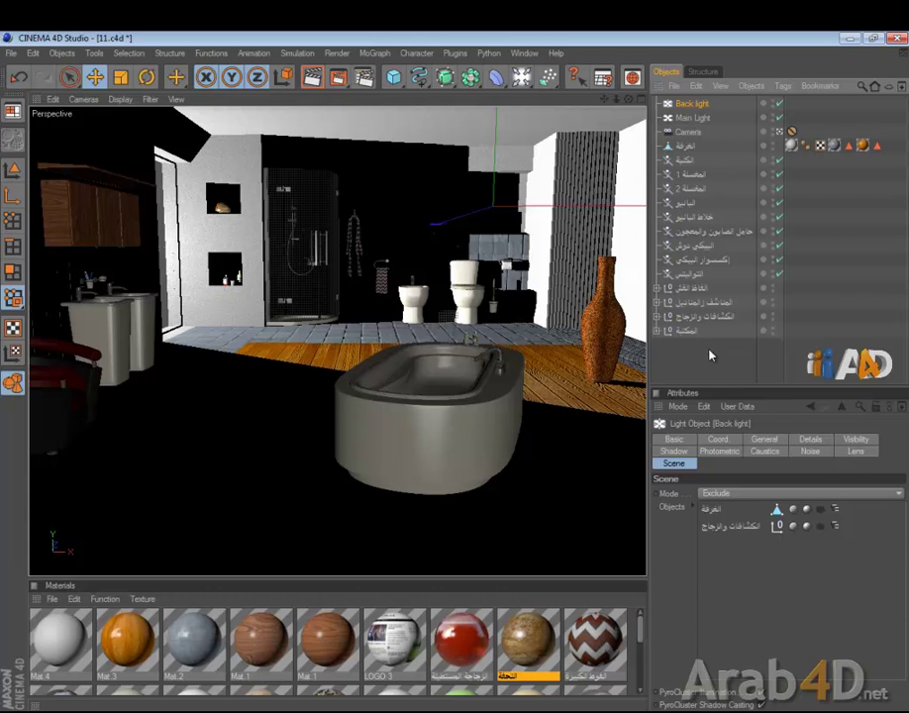
Correct the towel and tissue group's name to المناشف والمناديل.
click(715, 305)
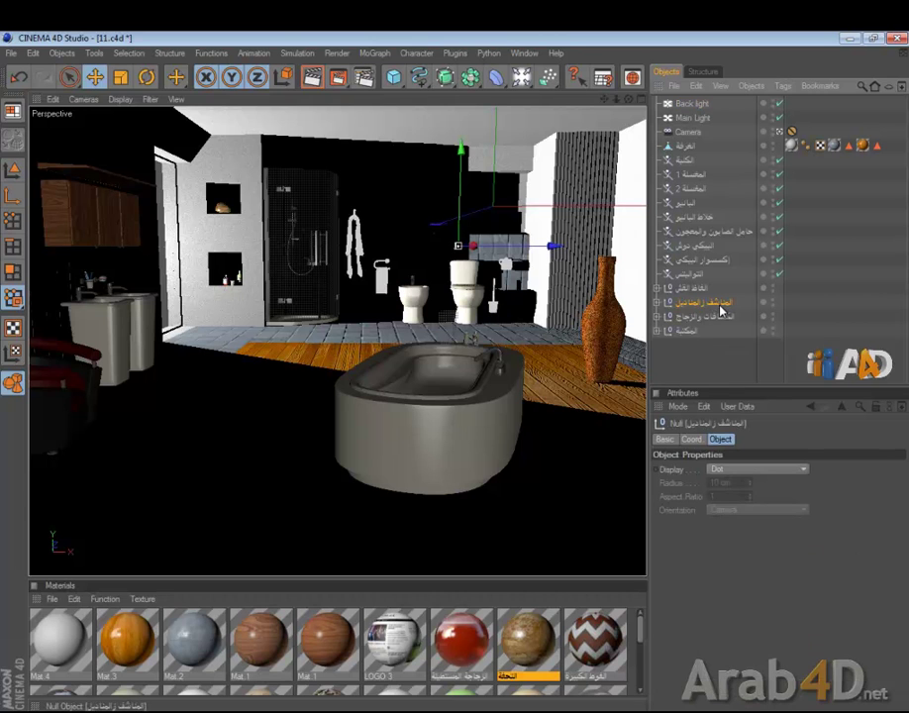
drag(698, 302, 706, 302)
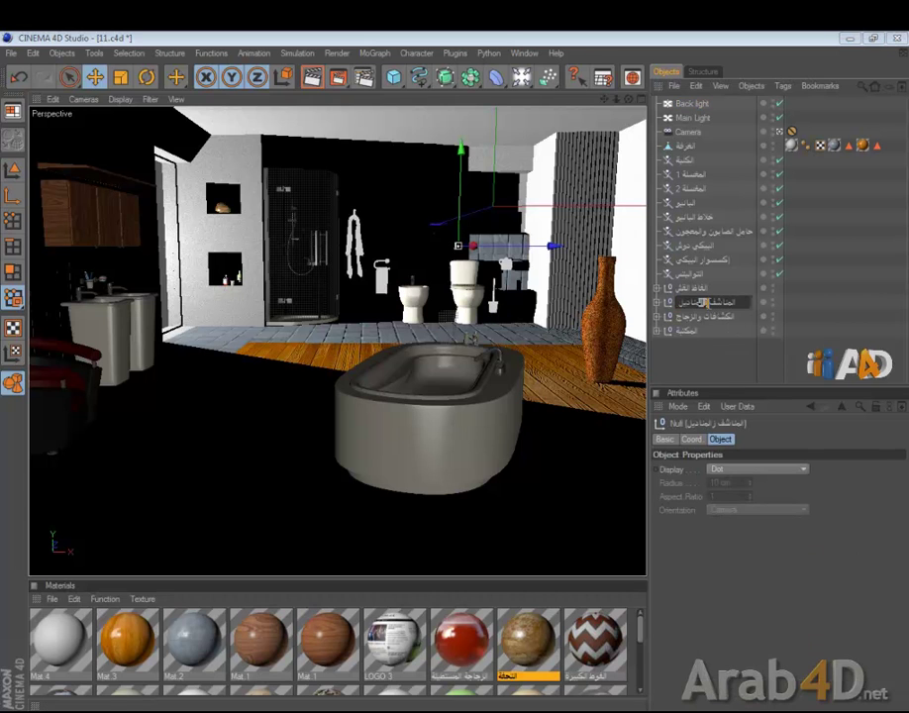
key(BackSpace)
key(Delete)
key(BackSpace)
key(BackSpace)
key(BackSpace)
key(BackSpace)
key(BackSpace)
key(BackSpace)
key(Delete)
key(Delete)
key(Delete)
key(Delete)
key(Delete)
key(Delete)
key(Delete)
key(Delete)
text(المنا)
text(شف والمنا)
text(اديل)
key(Return)
Add the towel and tissue group المناشف والمناديل to the Back light's excluded objects.
click(691, 103)
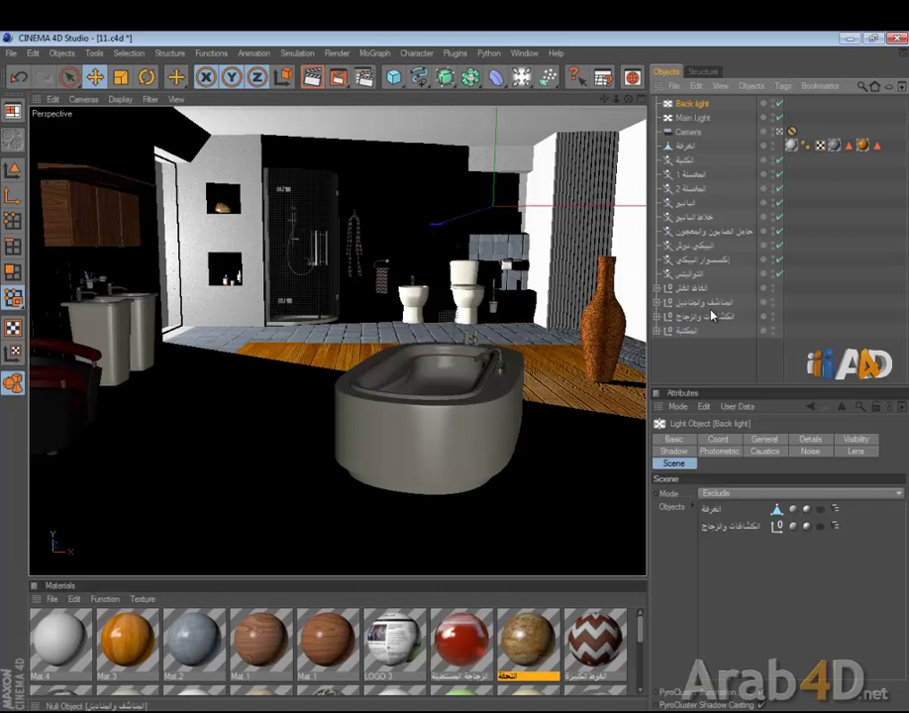
drag(720, 317, 715, 328)
click(699, 302)
click(706, 103)
drag(709, 302, 778, 545)
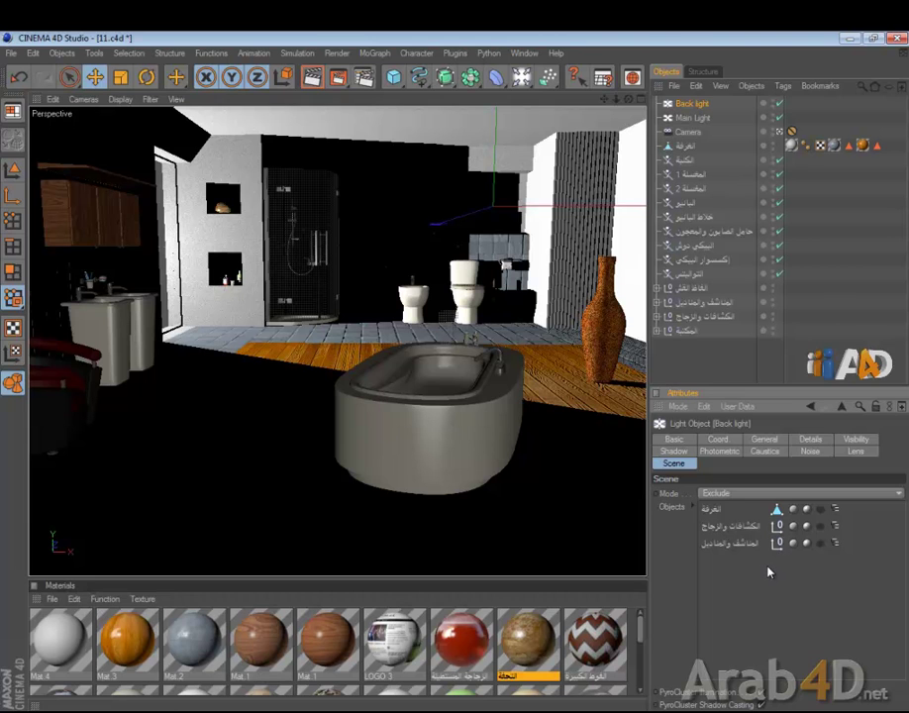
key(ctrl+z)
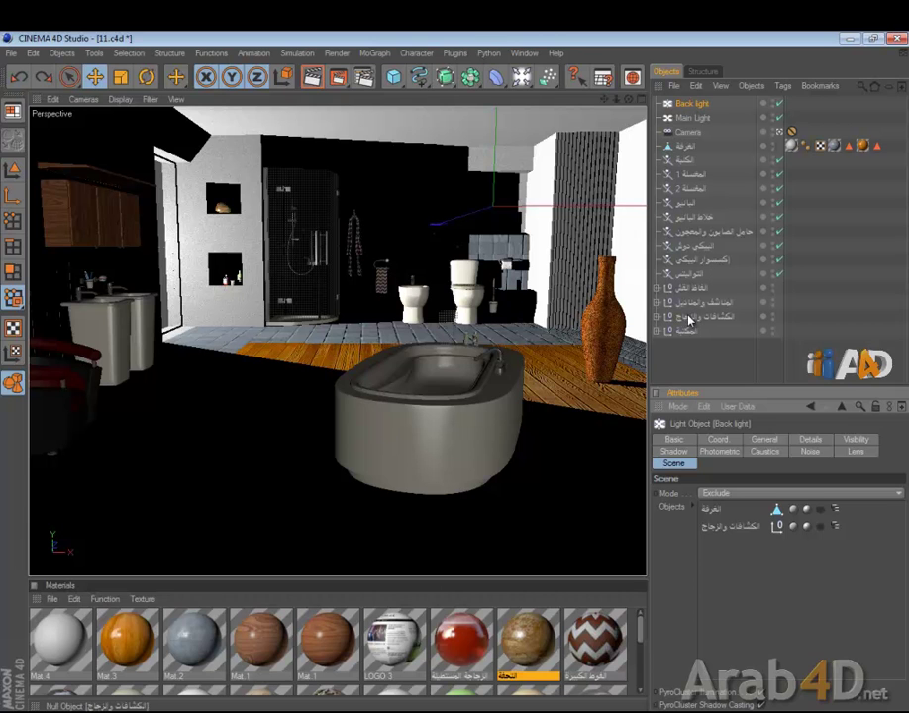
drag(693, 301, 763, 544)
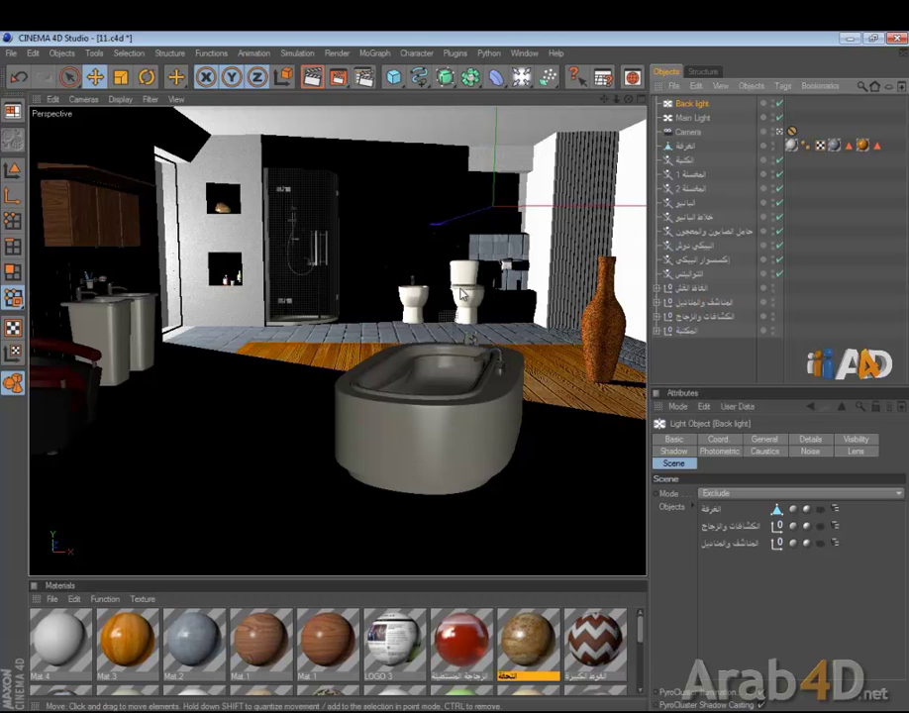
click(793, 546)
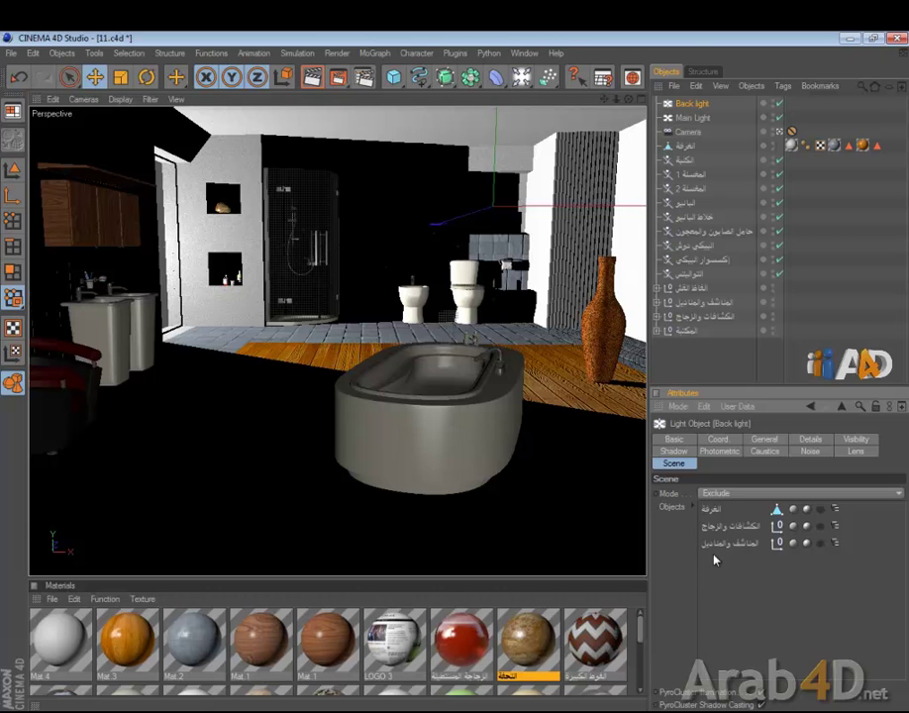
drag(737, 568, 706, 501)
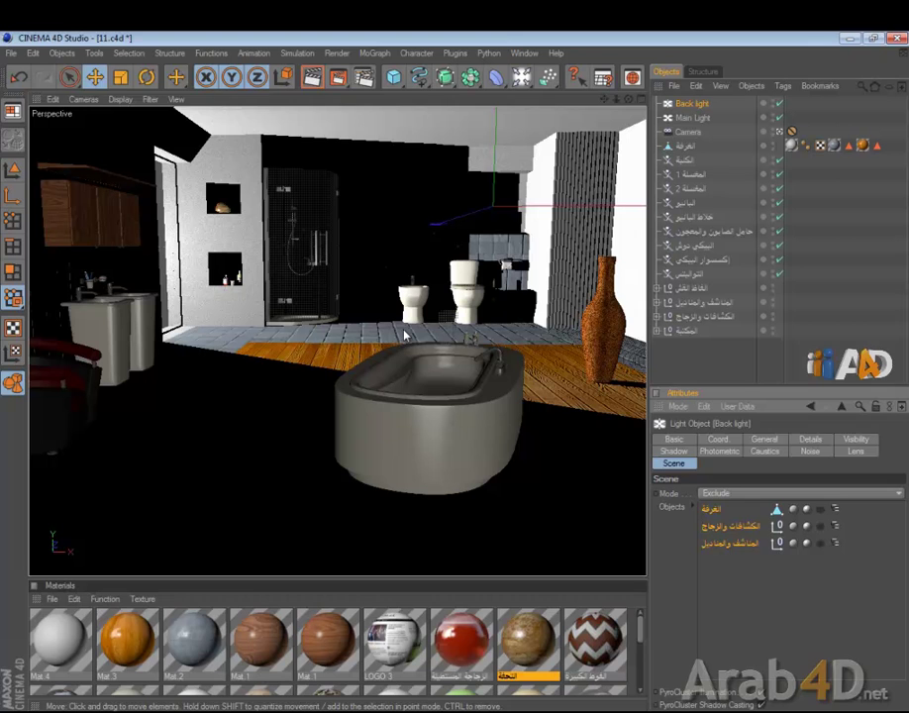
key(ctrl+d)
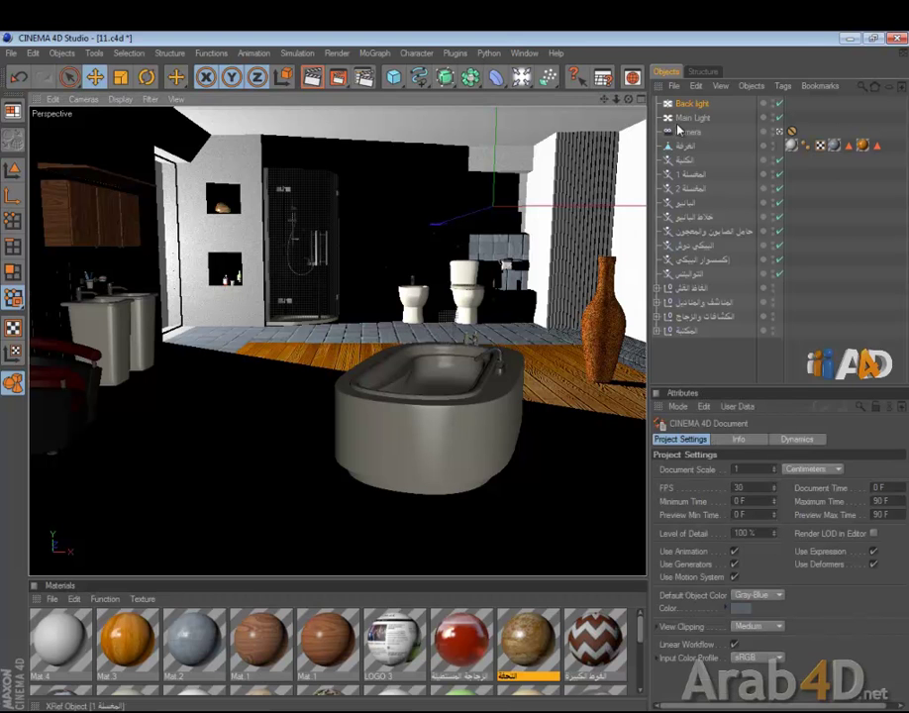
Exclude the toilets XRef التواليتس from the Back light, and clear the object selection.
click(696, 288)
click(699, 274)
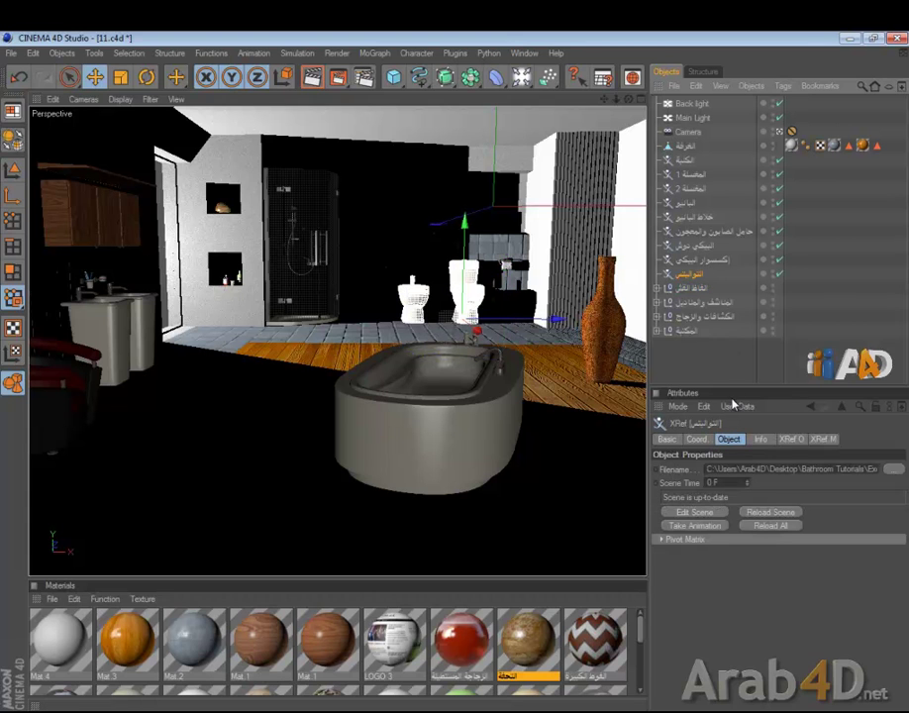
click(693, 103)
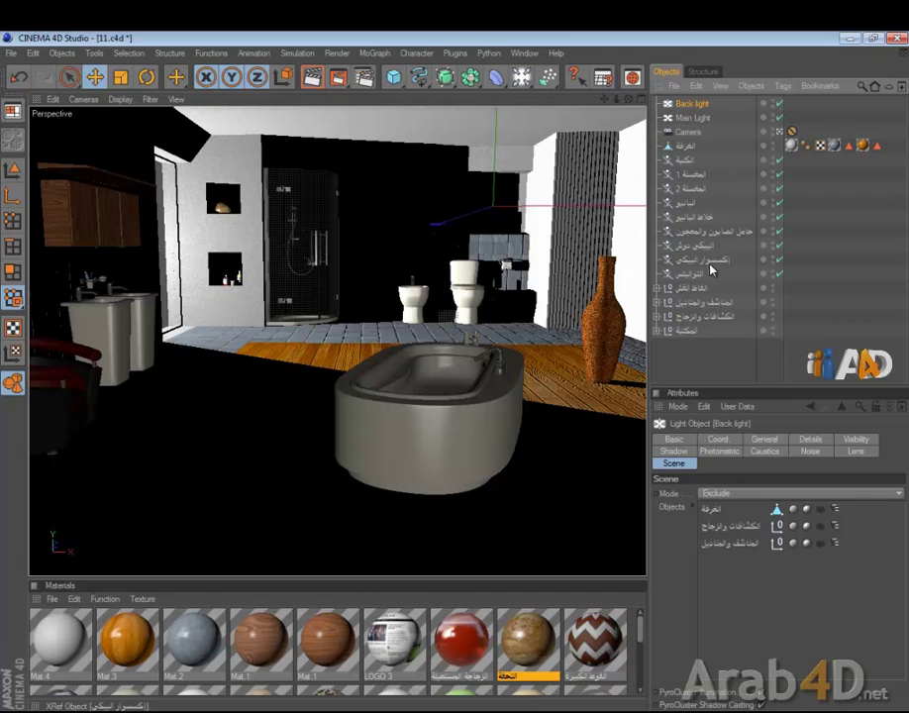
drag(701, 282, 753, 579)
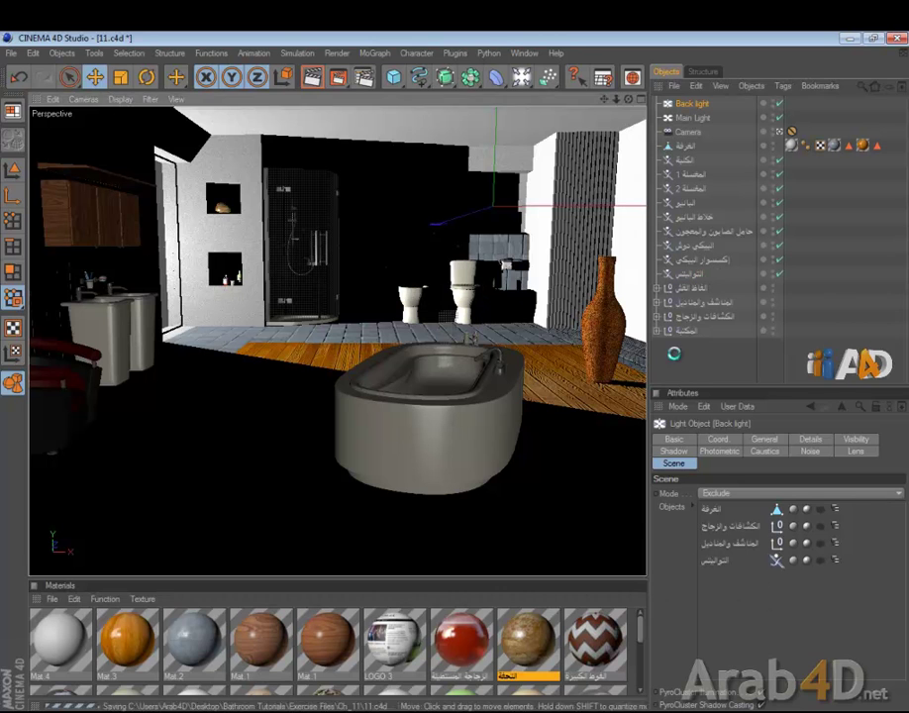
click(738, 365)
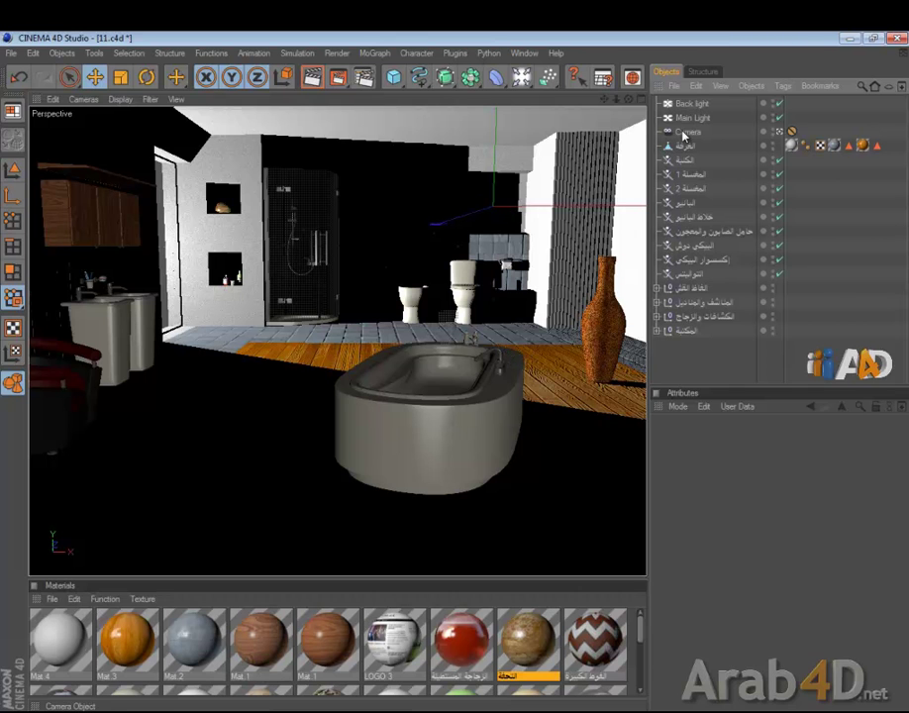
Add an IES light using the file 7.IES from the nested ies folder in Bathroom Tutorials' Reference folder.
drag(523, 80, 682, 103)
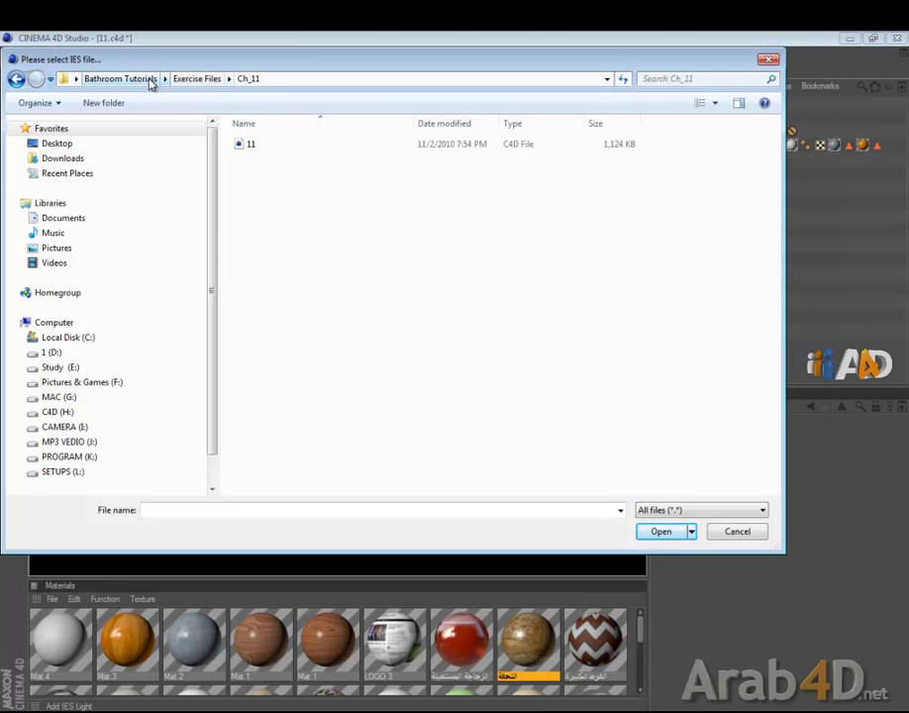
click(154, 81)
click(269, 177)
double_click(269, 177)
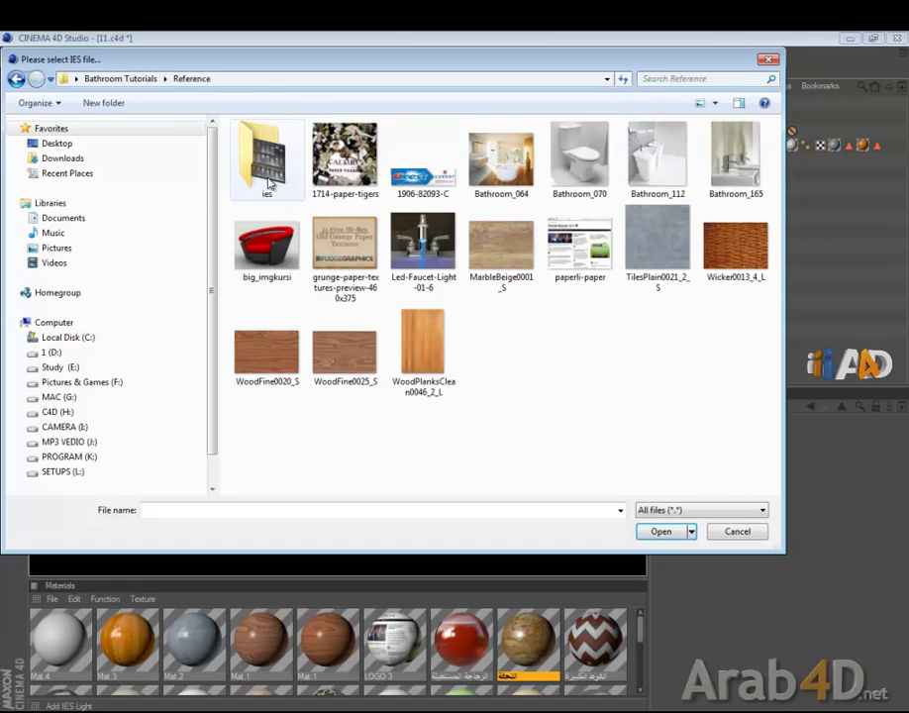
double_click(264, 163)
double_click(276, 167)
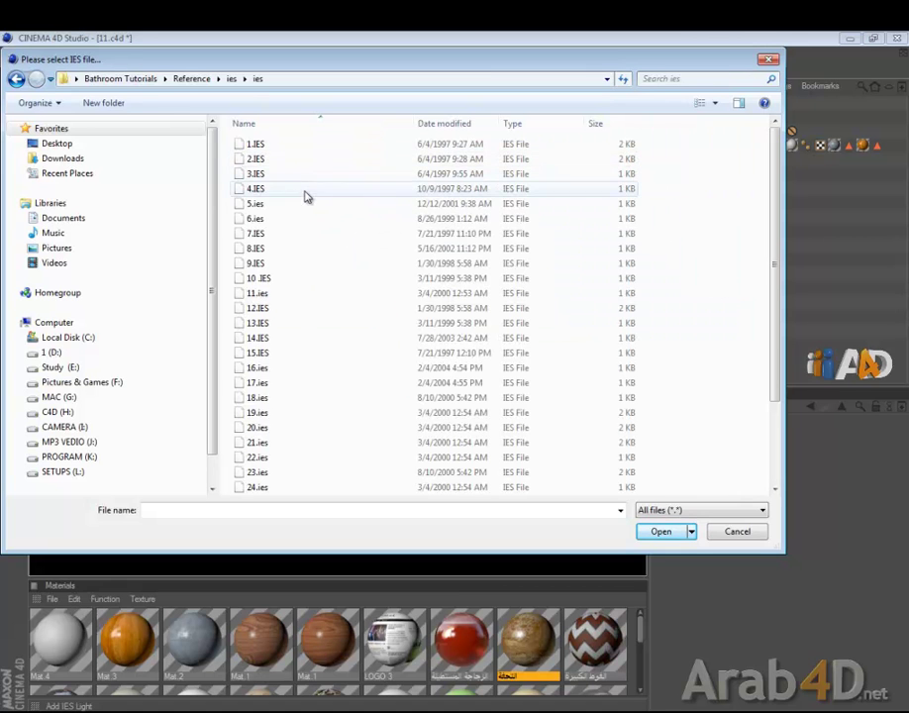
double_click(257, 234)
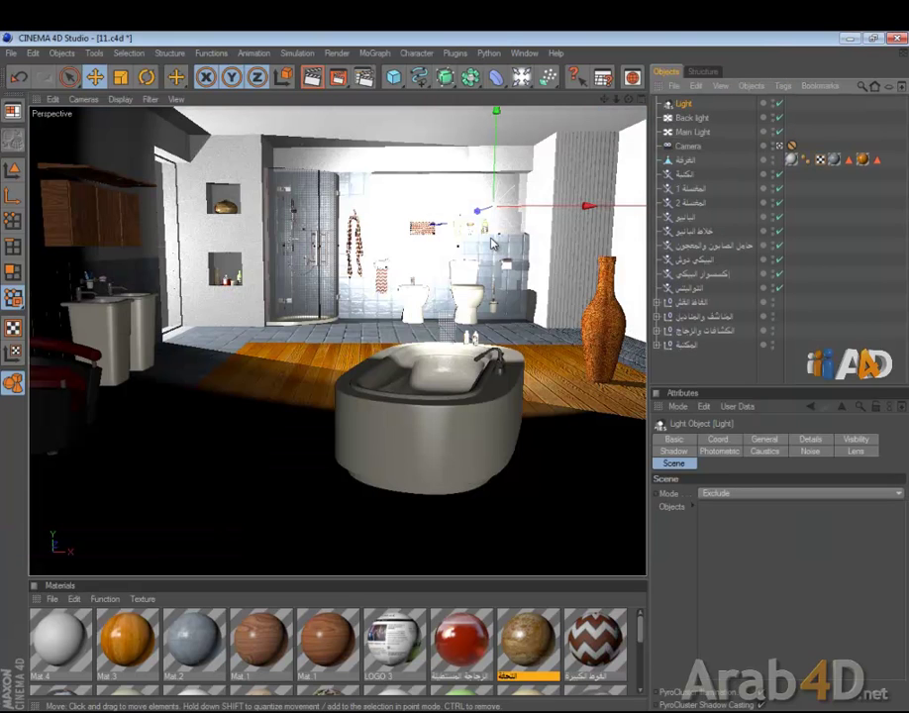
Rotate the IES light to point straight down in the Right view and move it back to the wall niches.
middle_click(441, 248)
middle_click(297, 426)
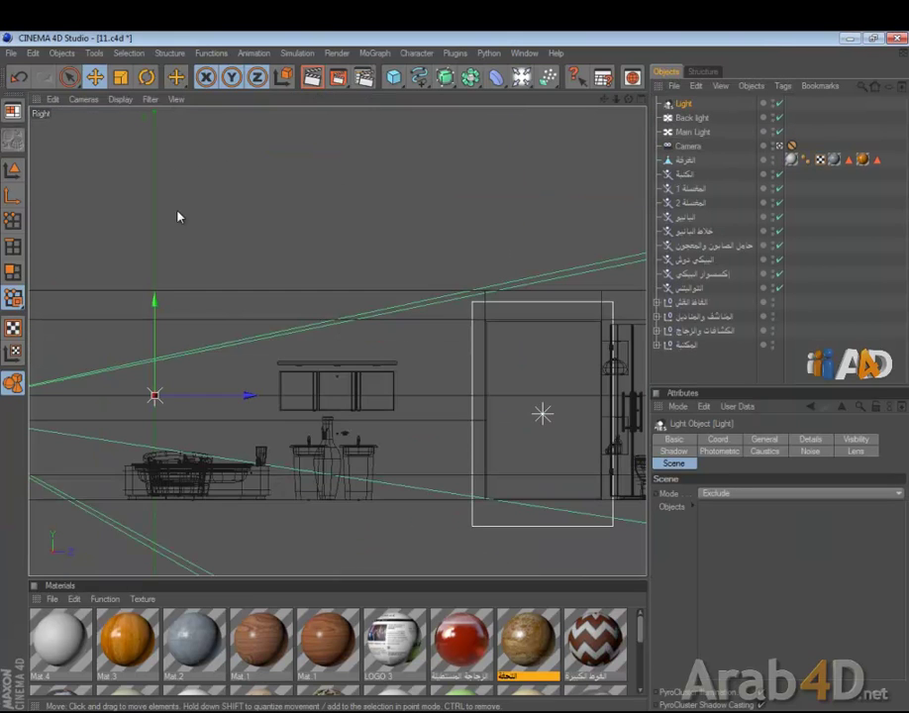
click(147, 76)
scroll(327, 203, down, 3)
drag(361, 211, 458, 378)
key(e)
scroll(266, 343, up, 3)
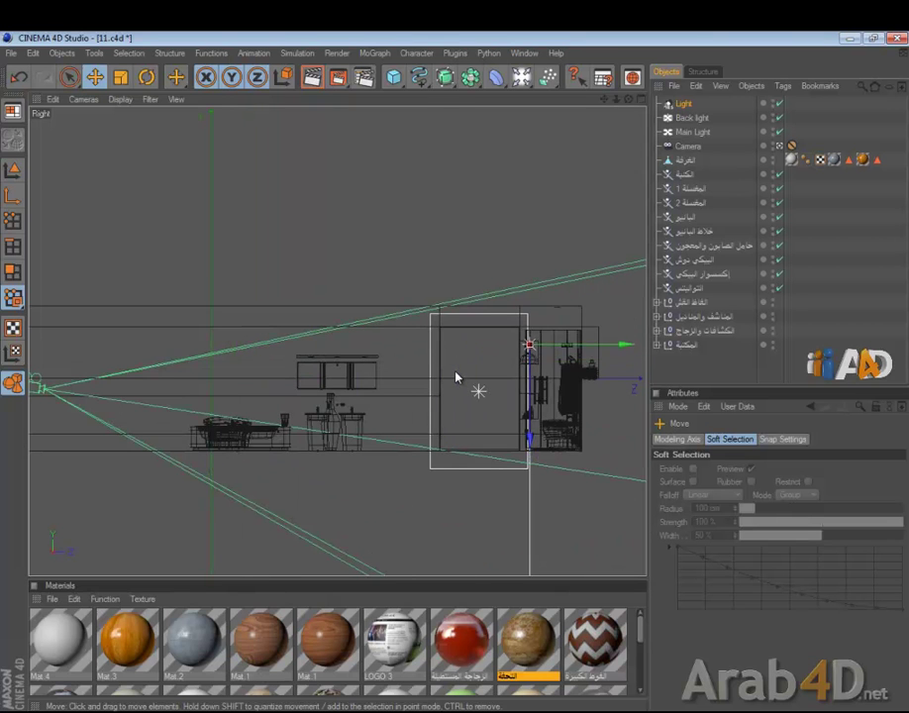
Move the IES light sideways into the upper wall niche beside the shower, checking it in the Perspective view.
middle_click(455, 377)
middle_click(268, 251)
mouse_move(481, 186)
mouse_down()
mouse_move(414, 382)
mouse_move(456, 372)
mouse_up()
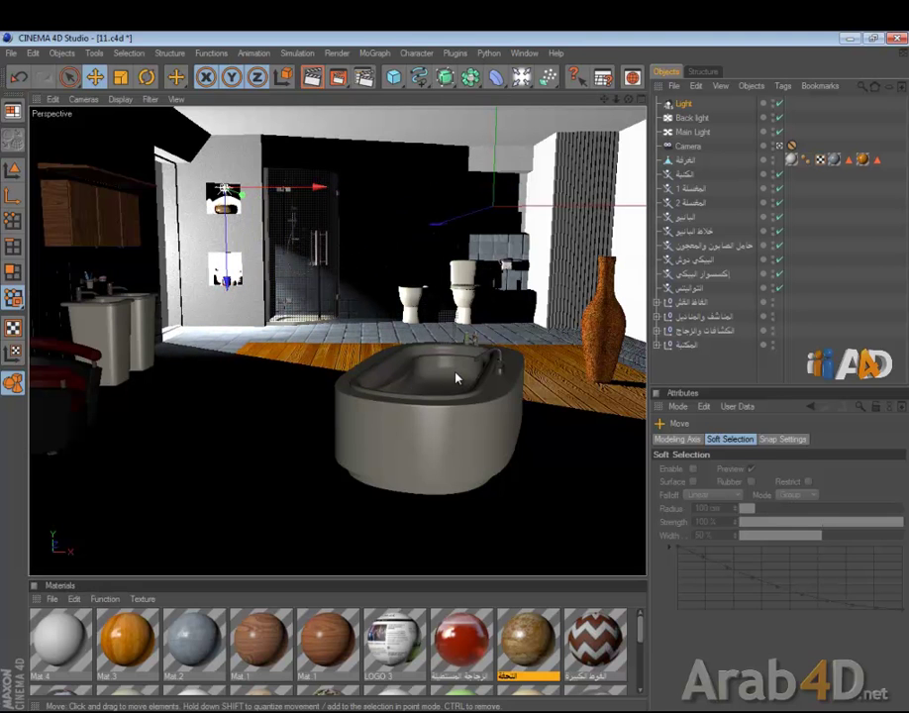
Align the IES light with the middle of the niche spotlight's underside in the Front view.
middle_click(501, 191)
middle_click(515, 426)
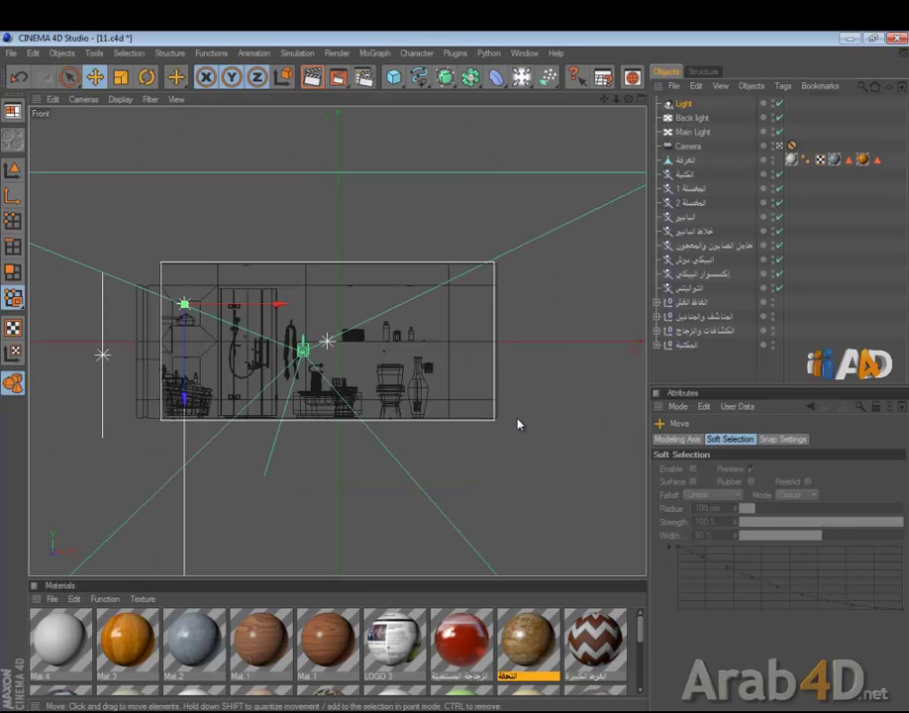
key(o)
scroll(433, 377, up, 12)
scroll(480, 379, down, 2)
scroll(480, 380, down, 6)
drag(455, 378, 516, 251)
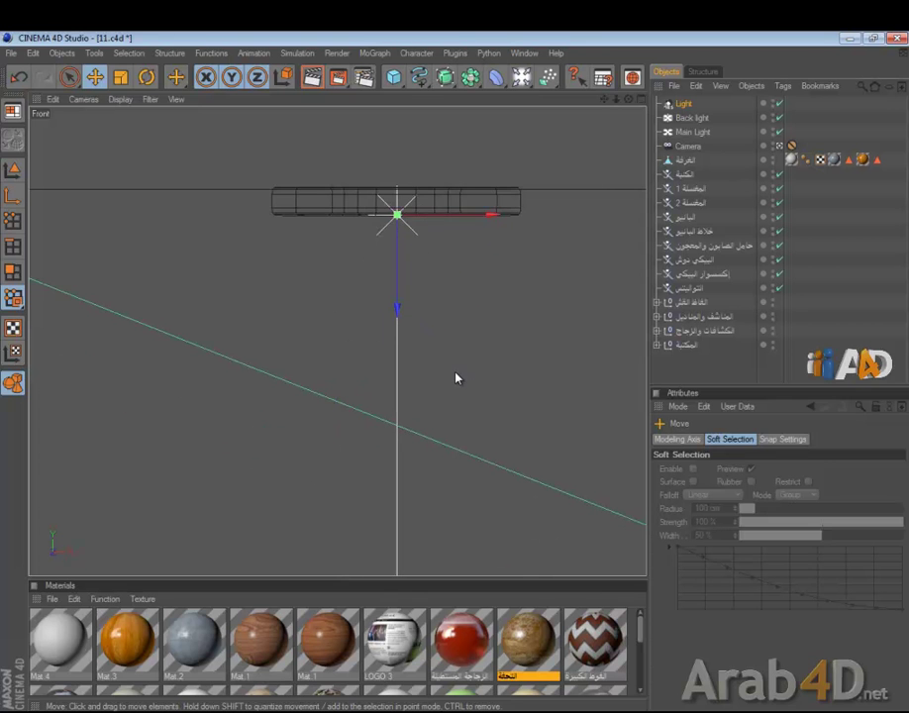
Shift the IES light along Z onto the round niche spotlight in the Top view, and show its properties.
middle_click(396, 382)
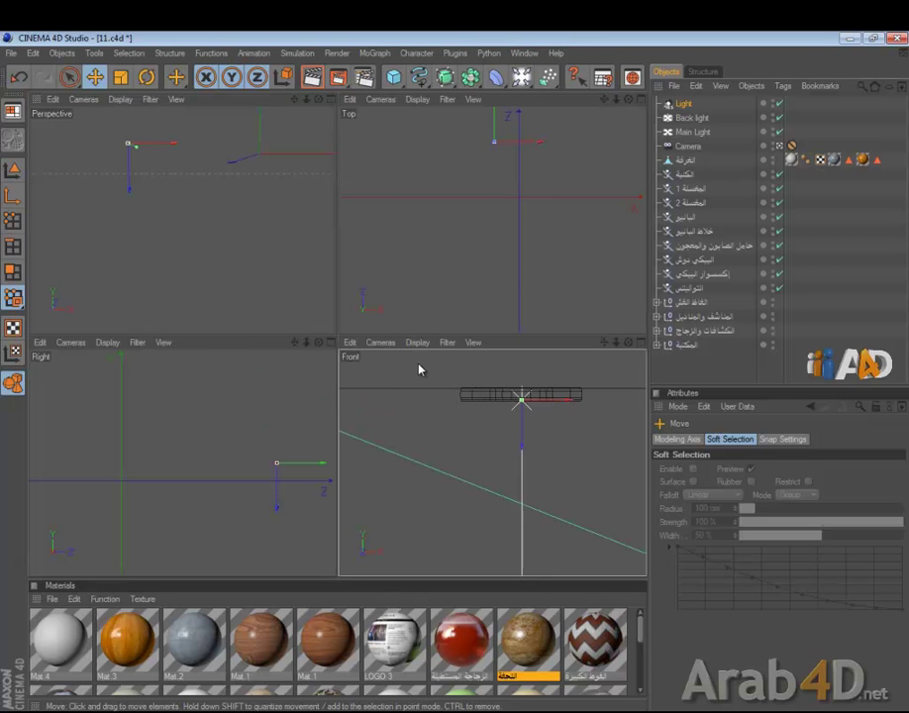
middle_click(505, 287)
key(o)
scroll(401, 347, up, 5)
drag(337, 321, 337, 288)
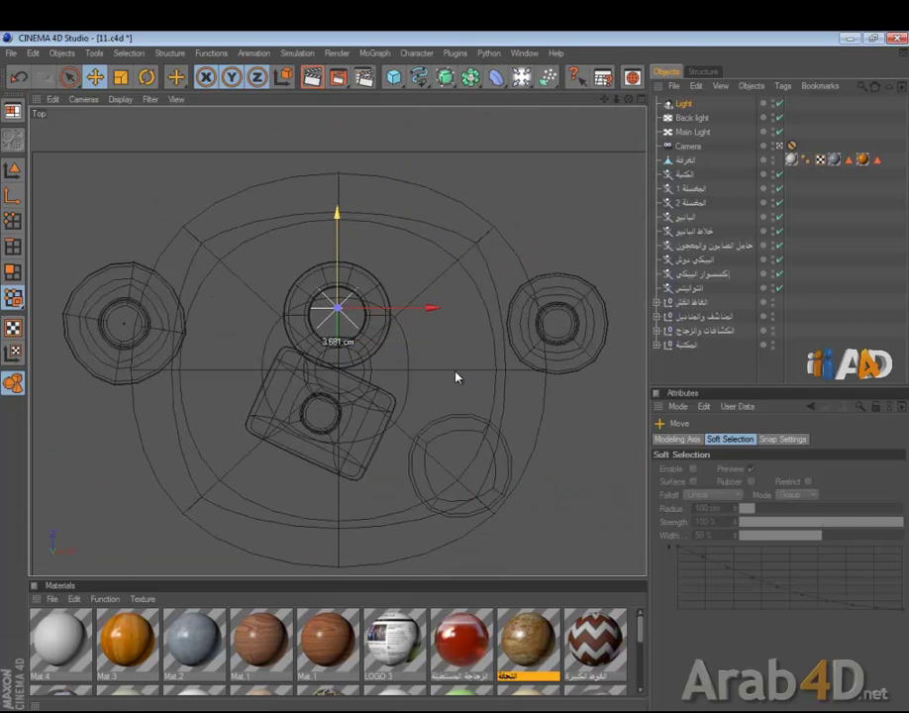
middle_click(366, 308)
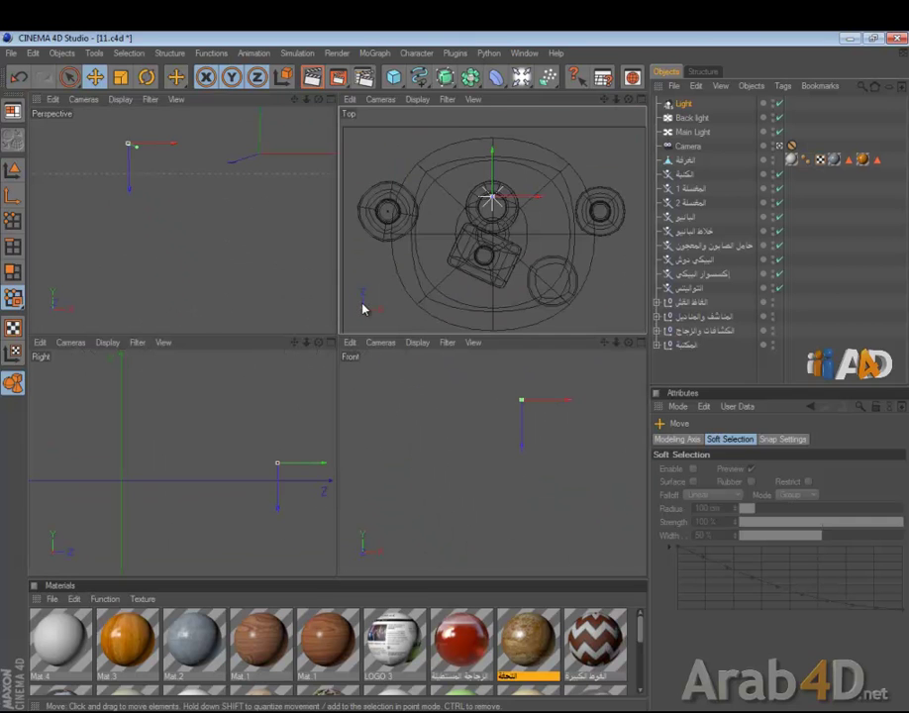
middle_click(179, 239)
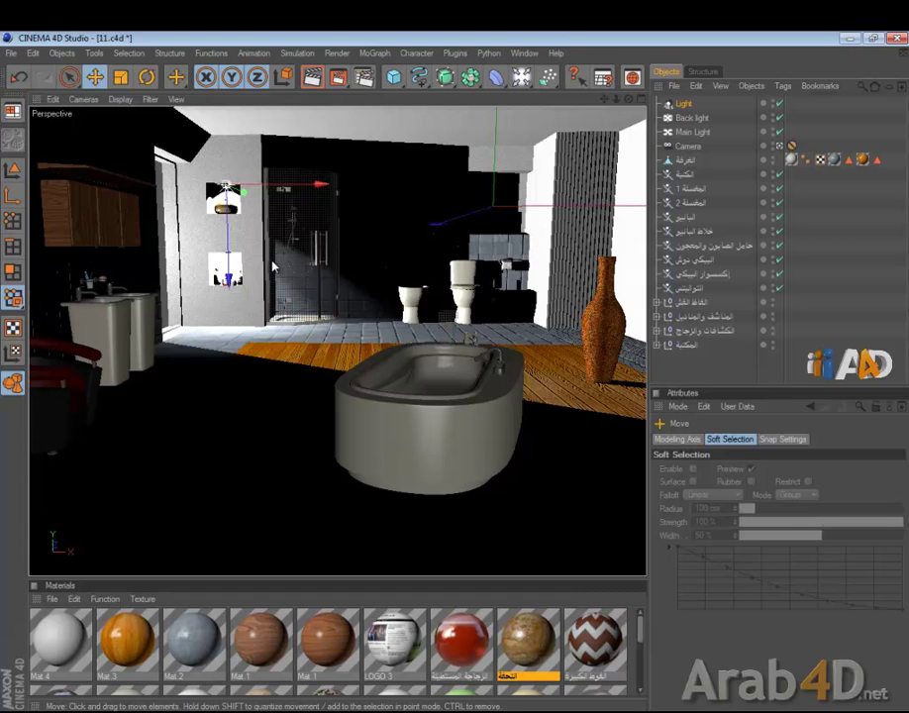
click(685, 104)
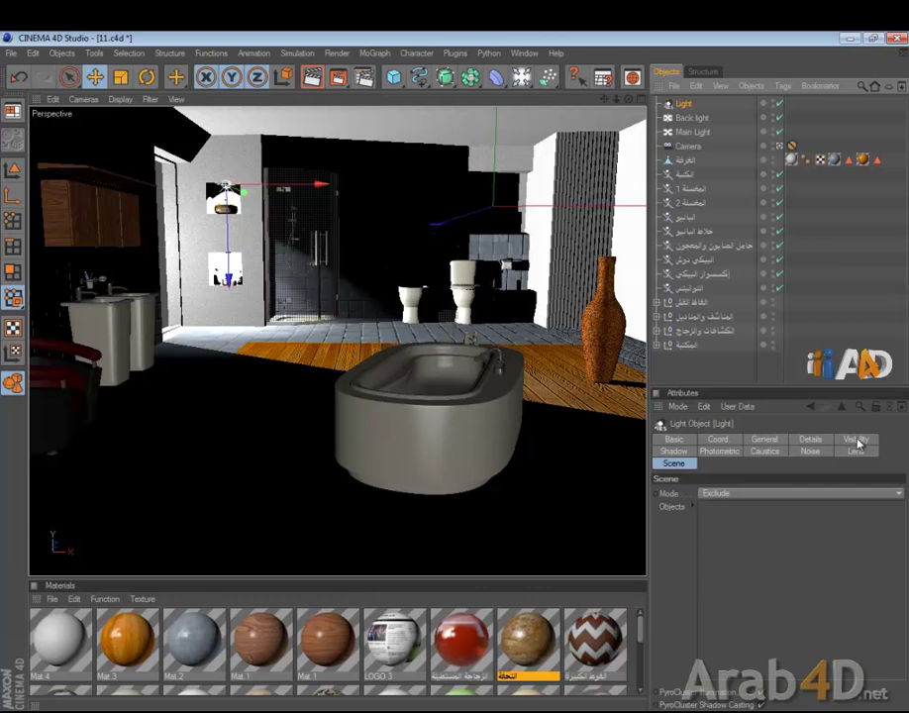
Set the IES light's photometric intensity to 2000 and check its IES file path.
click(721, 451)
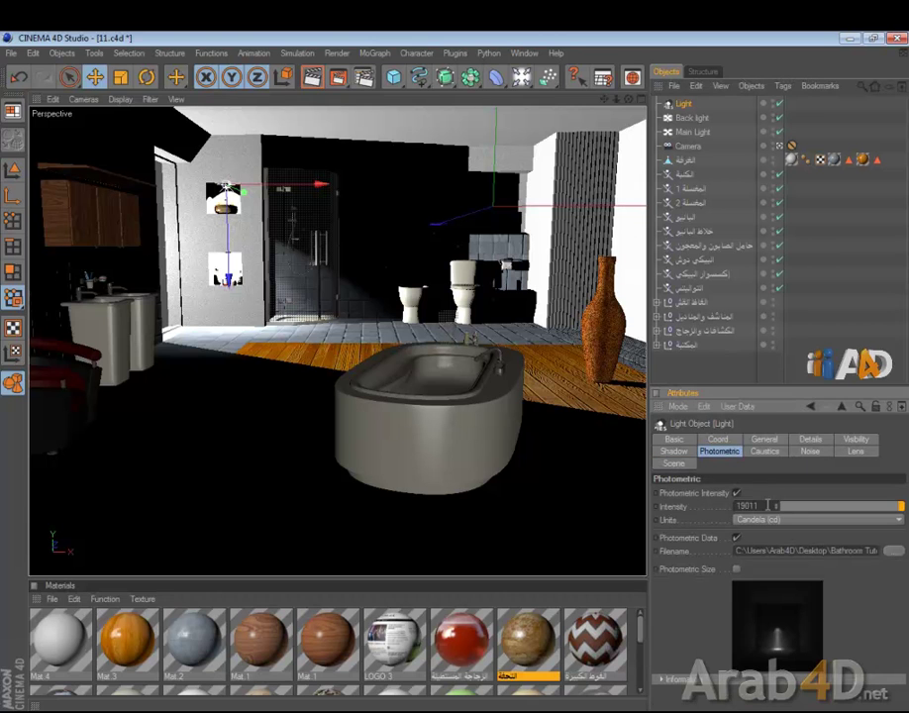
double_click(768, 505)
text(2000)
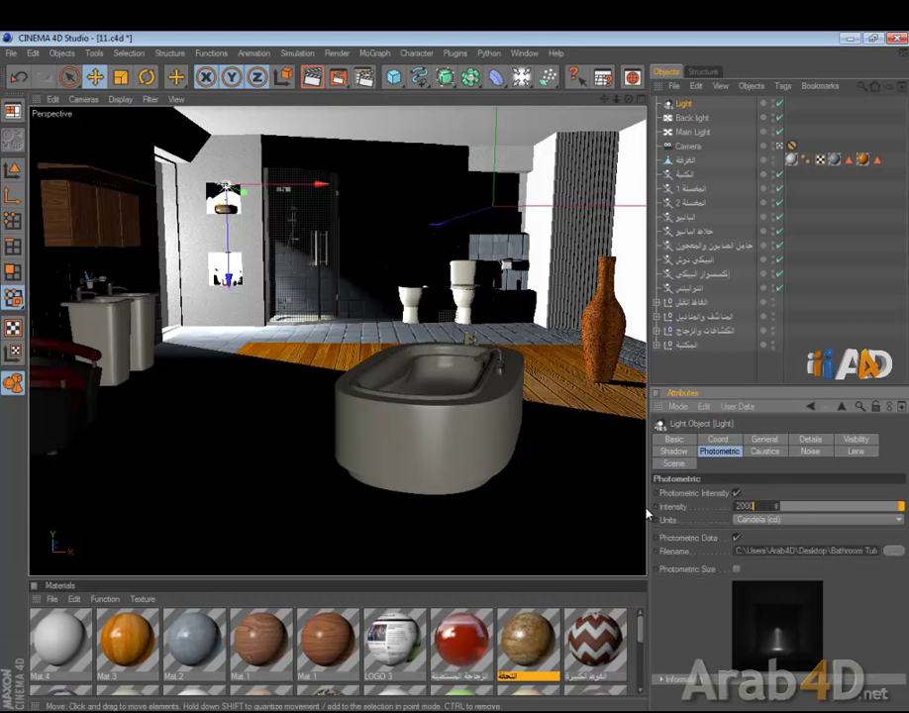
key(Return)
drag(813, 551, 906, 552)
click(838, 541)
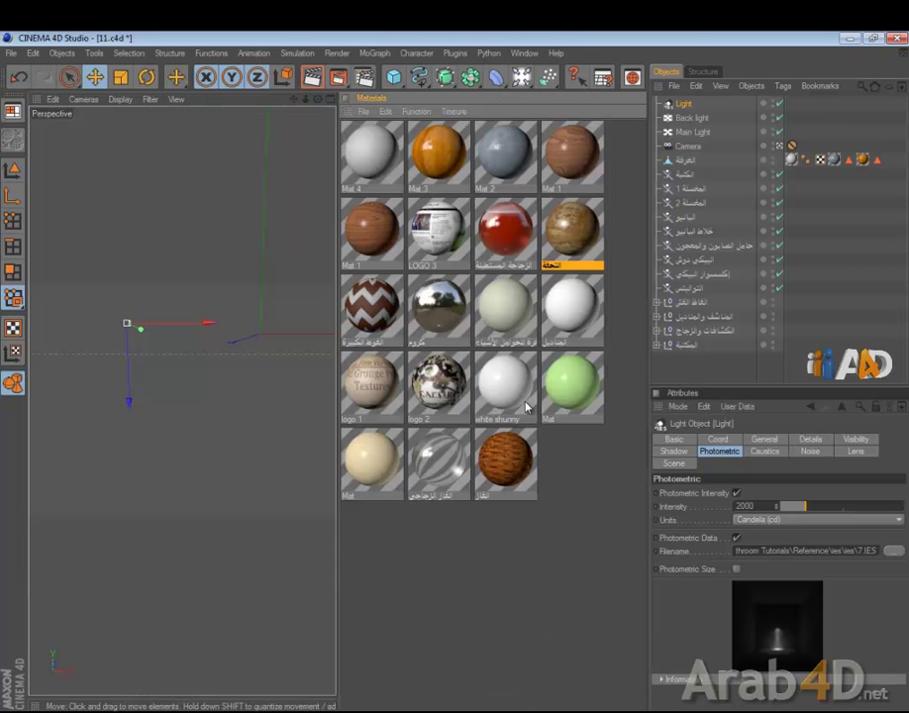
Dock the Materials manager back beneath the viewport and reduce it to a single visible row of materials.
drag(347, 110, 85, 691)
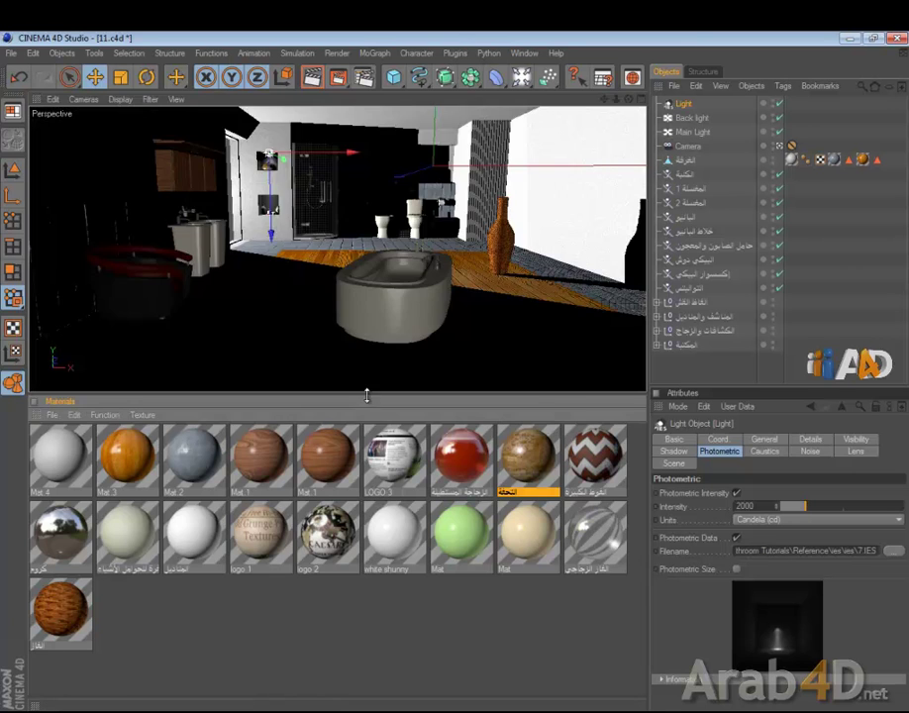
drag(367, 396, 369, 634)
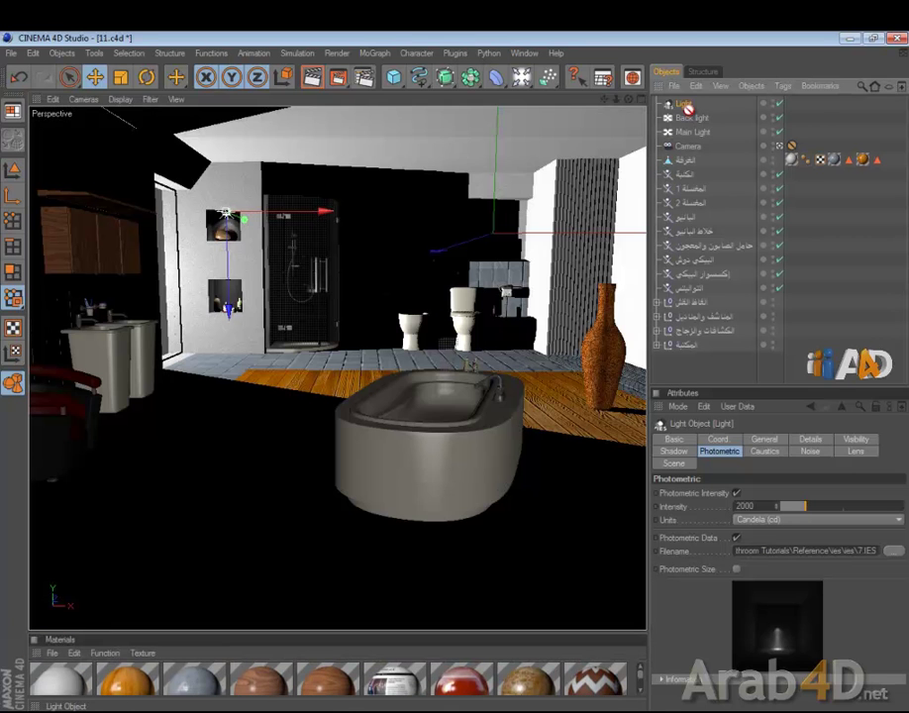
Duplicate the upper niche's IES light and frame the copy in the Front view.
ctrl+drag(687, 108, 694, 115)
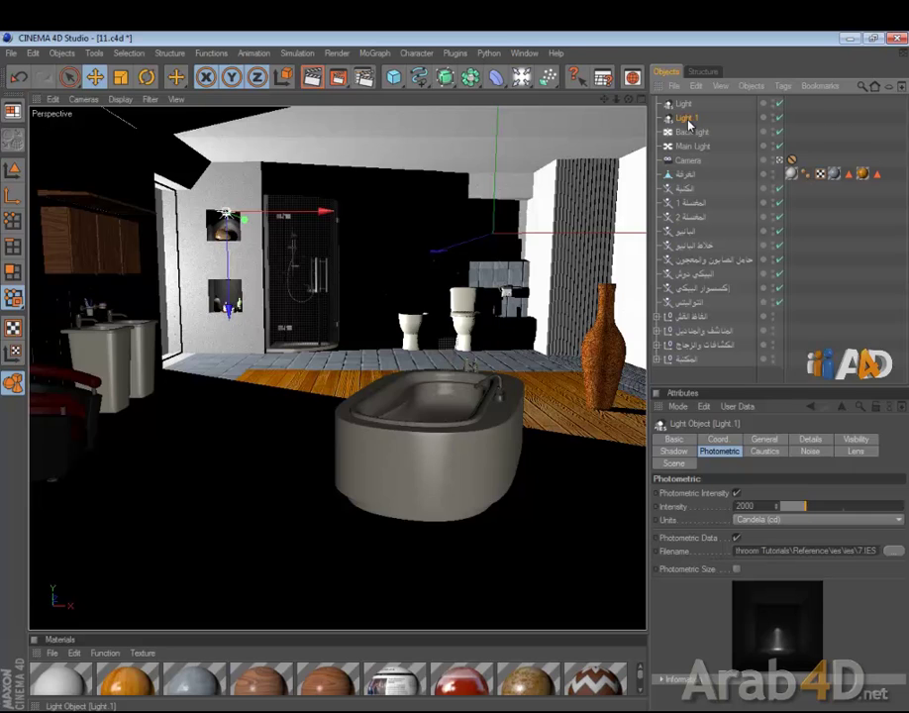
middle_click(402, 295)
middle_click(499, 484)
key(o)
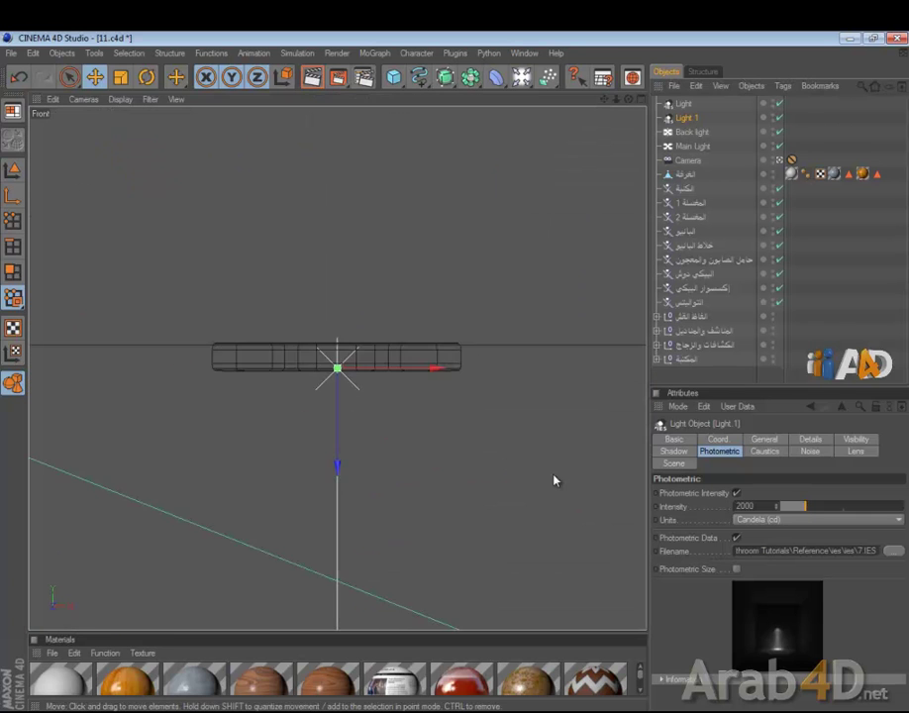
Lower the copied IES light onto the underside of the lower niche's spotlight in the Front view and check it in the Perspective view.
scroll(405, 505, down, 3)
drag(340, 405, 456, 385)
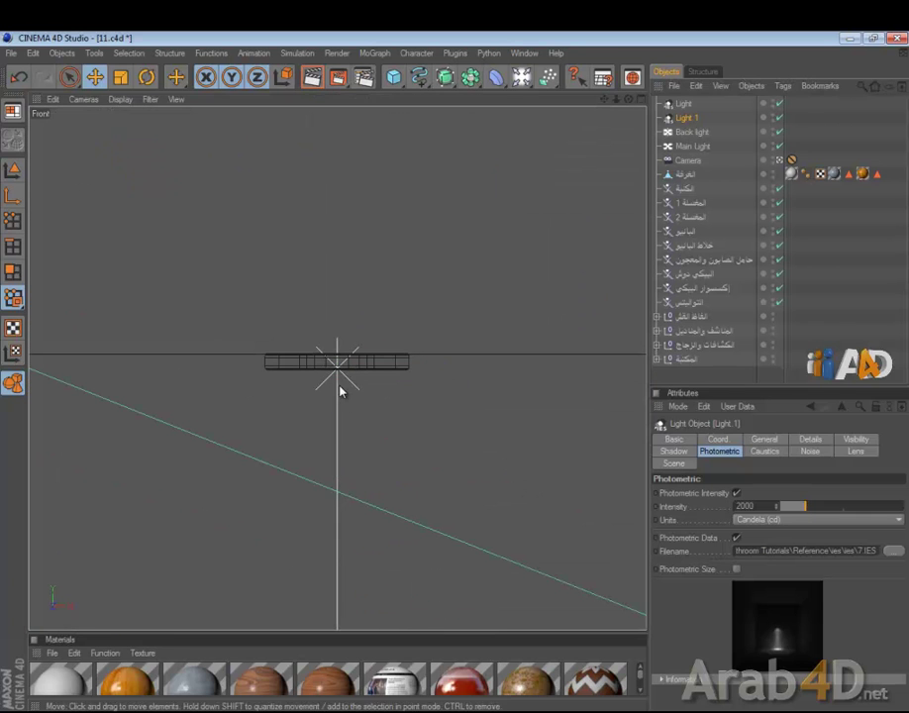
key(o)
scroll(351, 384, down, 2)
scroll(355, 384, down, 5)
drag(337, 404, 337, 561)
drag(456, 379, 352, 364)
key(o)
scroll(340, 321, up, 7)
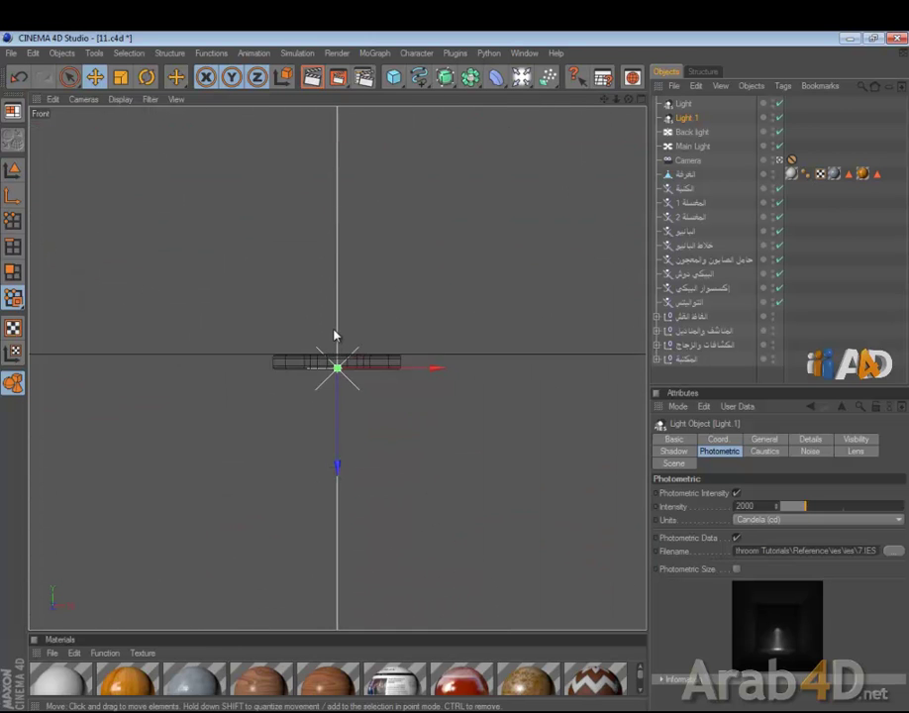
middle_click(368, 355)
middle_click(269, 265)
click(805, 300)
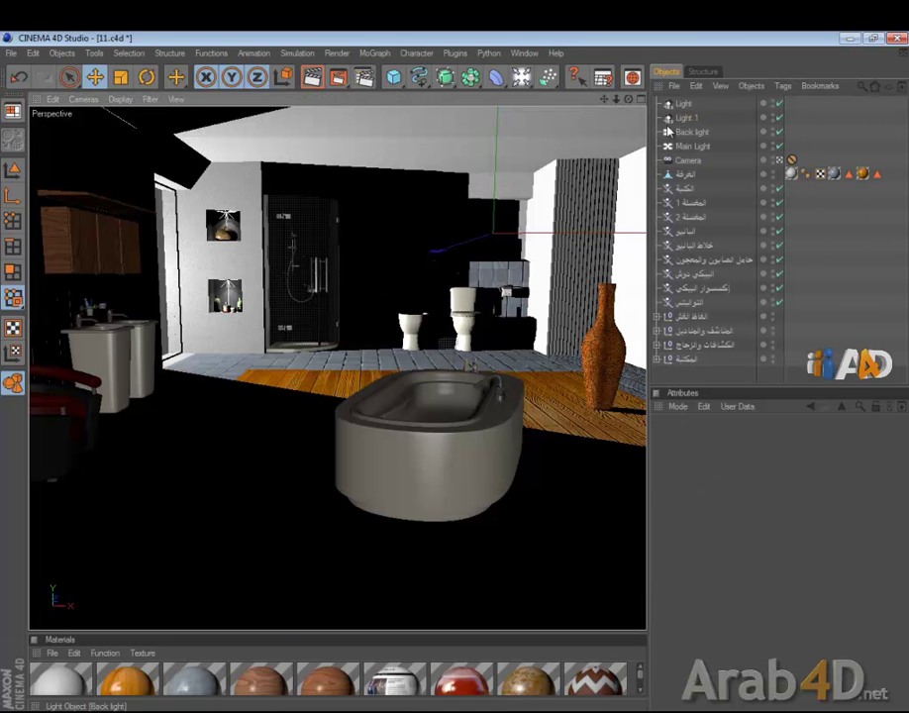
Group the two niche IES lights and name the group "IES Lights".
click(685, 117)
ctrl+click(685, 104)
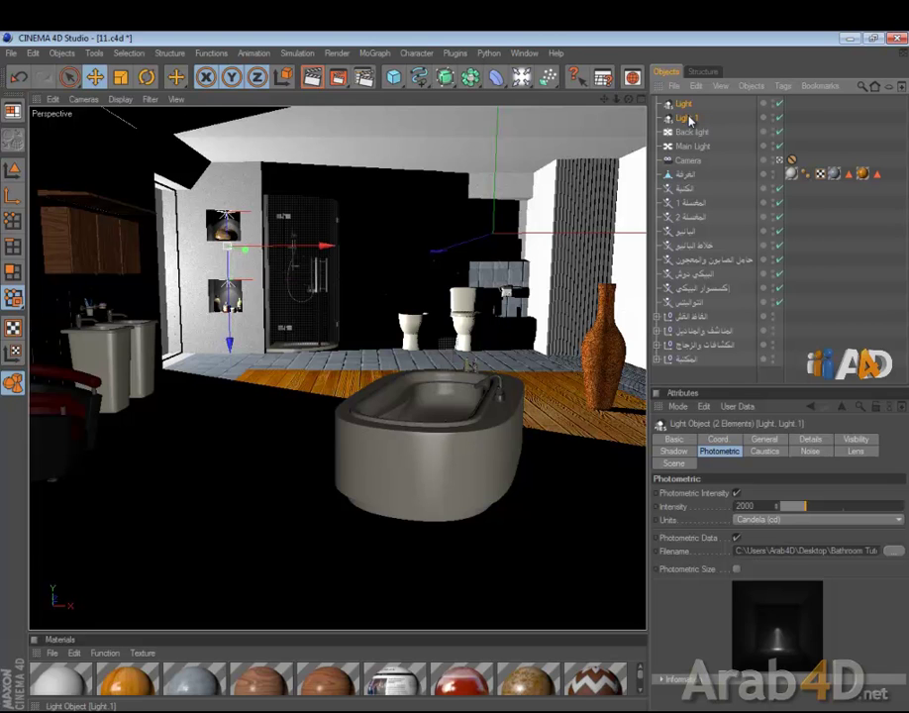
key(alt+g)
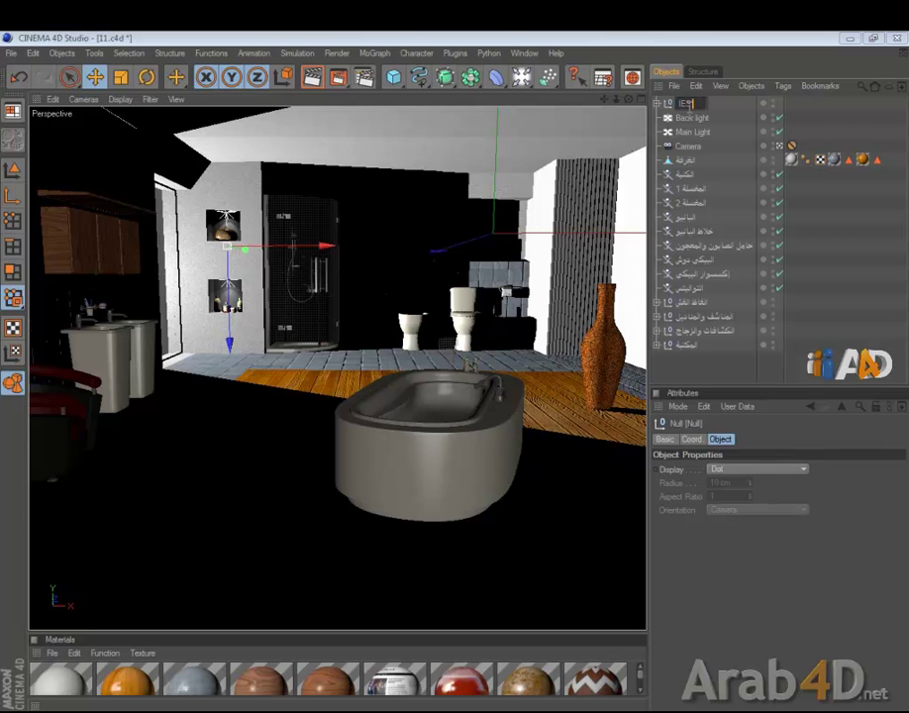
text(s)
key(Return)
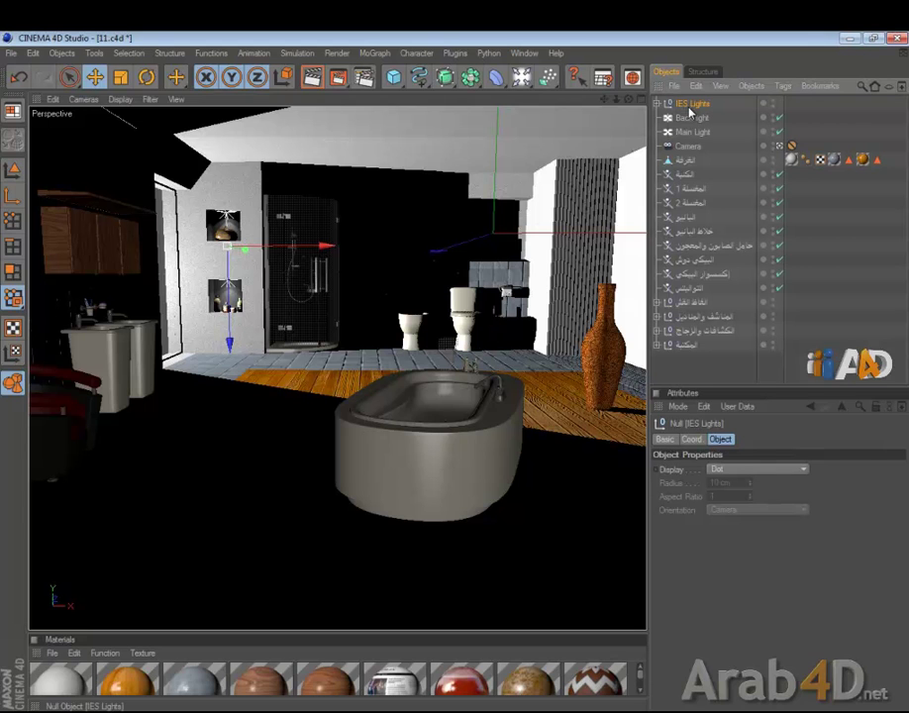
Set the shadow type of both lights in the IES Lights group to Area.
click(657, 103)
click(691, 118)
shift+click(693, 132)
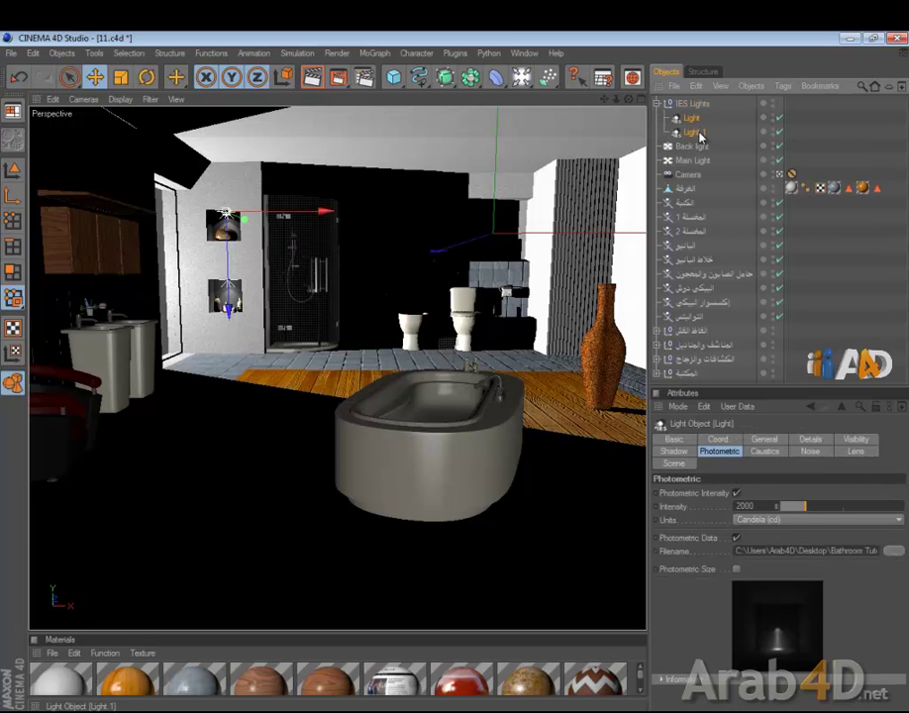
click(763, 440)
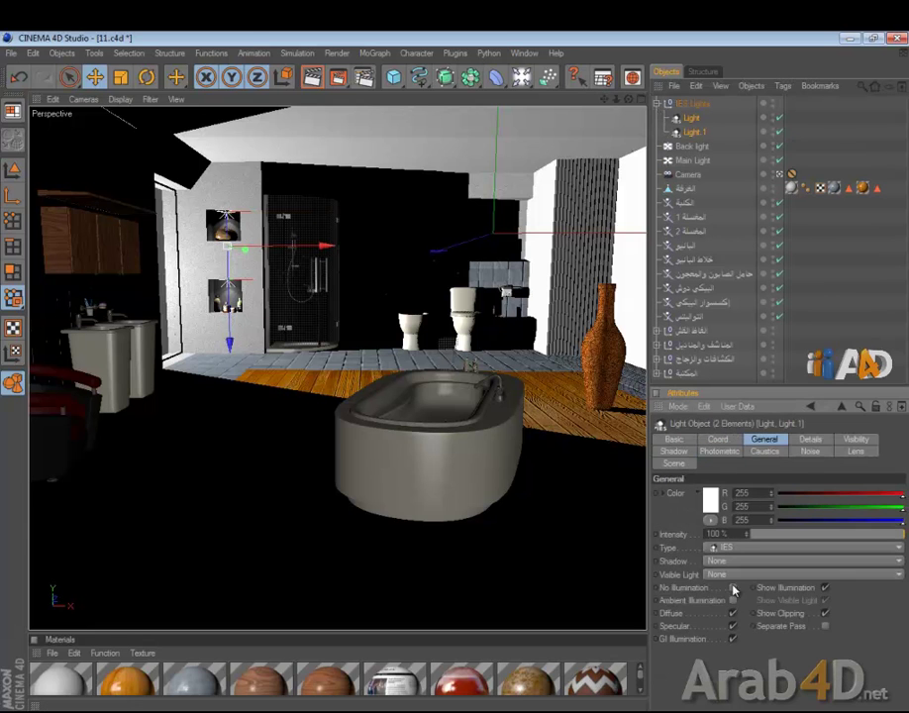
click(727, 562)
click(717, 614)
Duplicate a niche light within the IES Lights group and move the copy up to the ceiling above the wall shelf in the Front view.
click(693, 118)
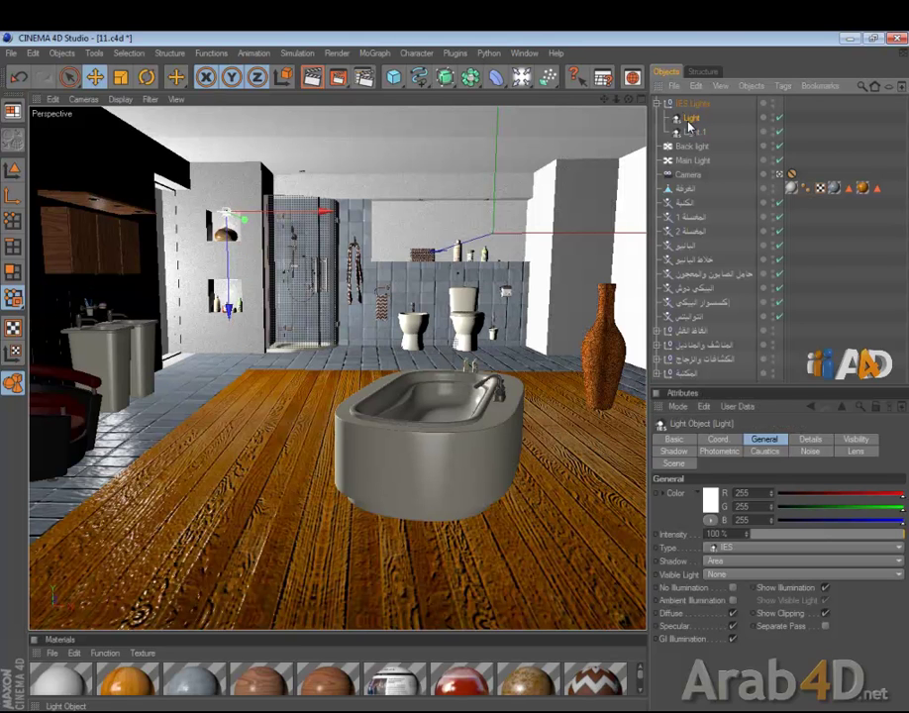
mouse_move(690, 124)
mouse_down()
mouse_move(699, 114)
mouse_move(698, 140)
mouse_up()
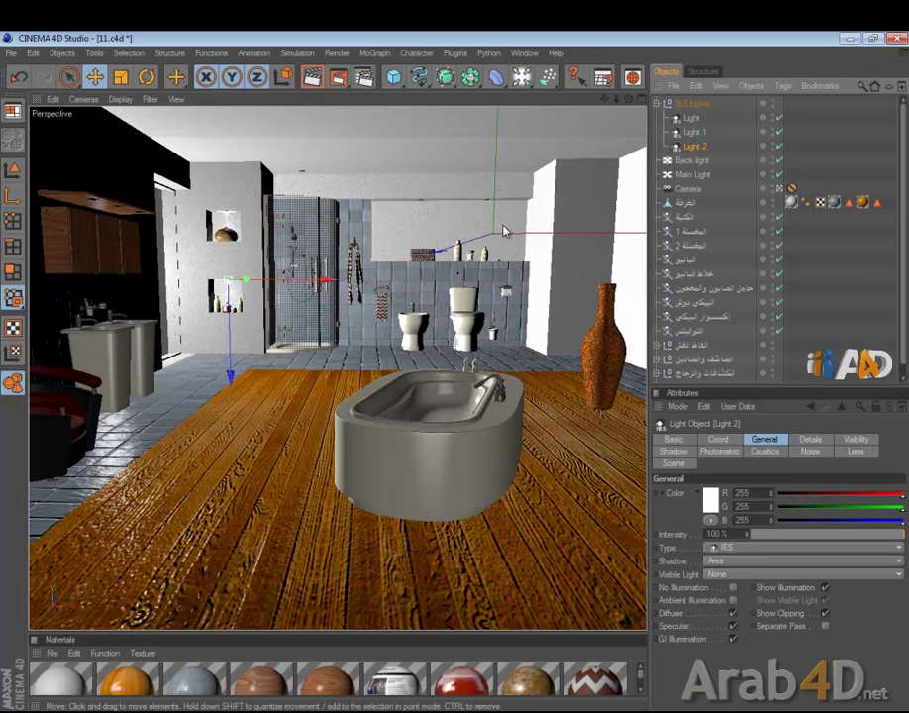
middle_click(505, 290)
middle_click(487, 480)
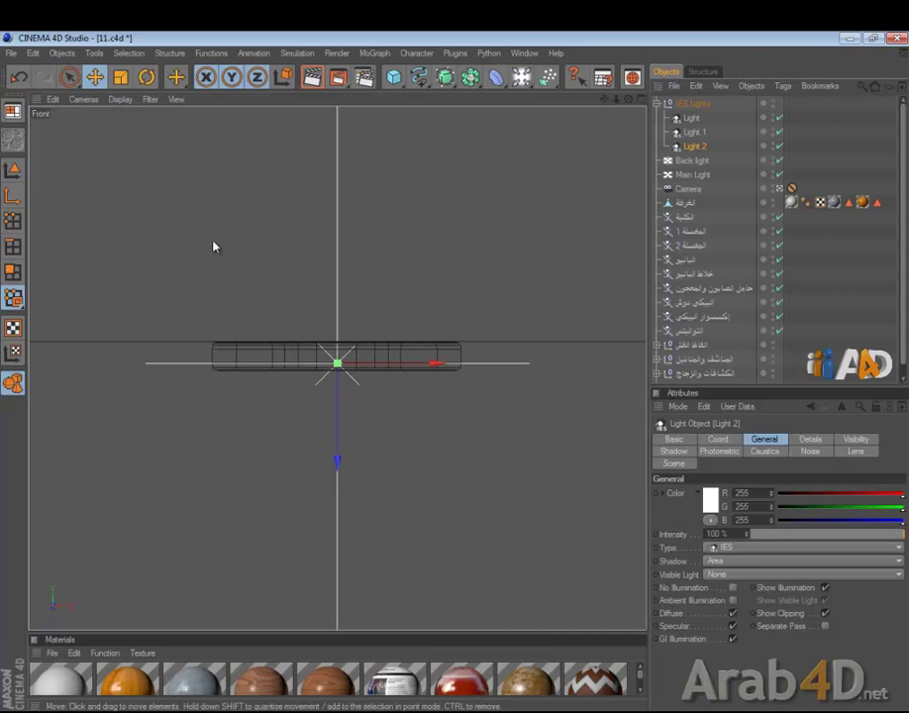
key(h)
drag(222, 428, 456, 376)
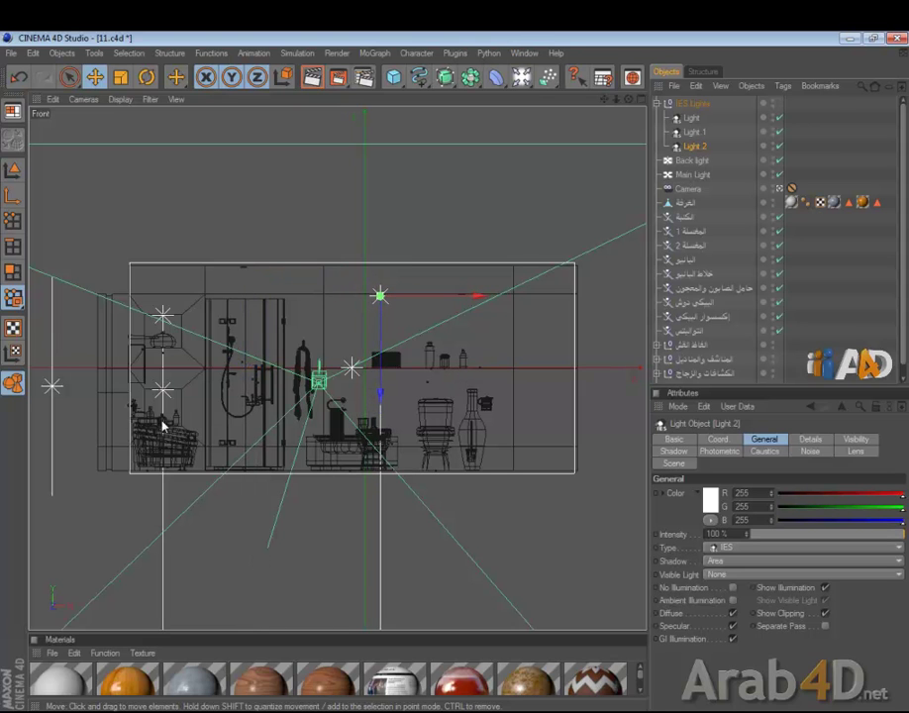
Raise the tube-shaped spotlight above the shower up to the ceiling surface, working in the Perspective view outside the scene camera.
click(245, 271)
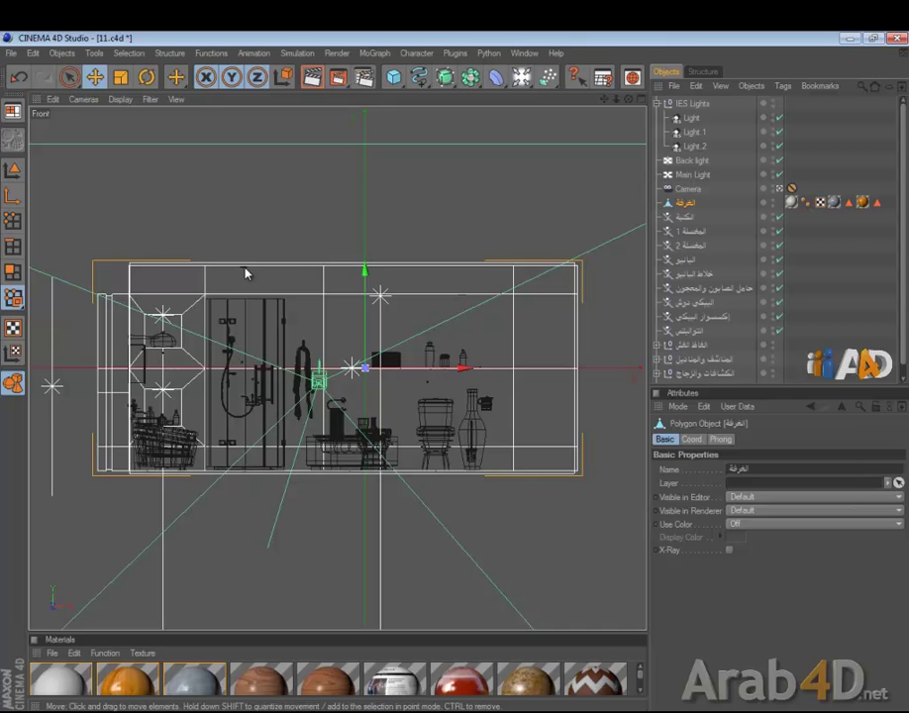
click(244, 272)
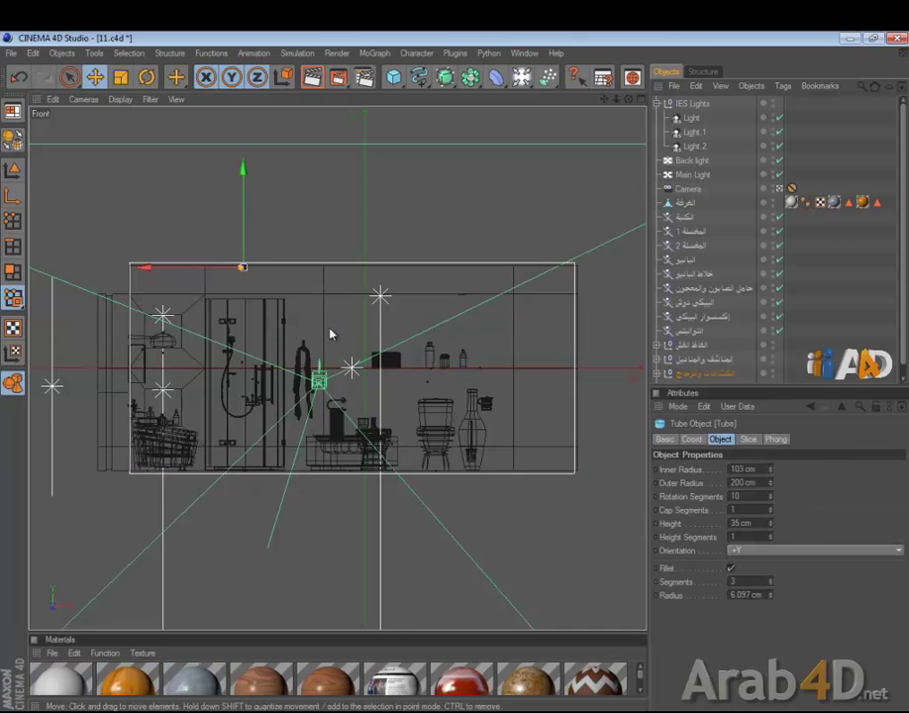
key(o)
scroll(322, 329, down, 10)
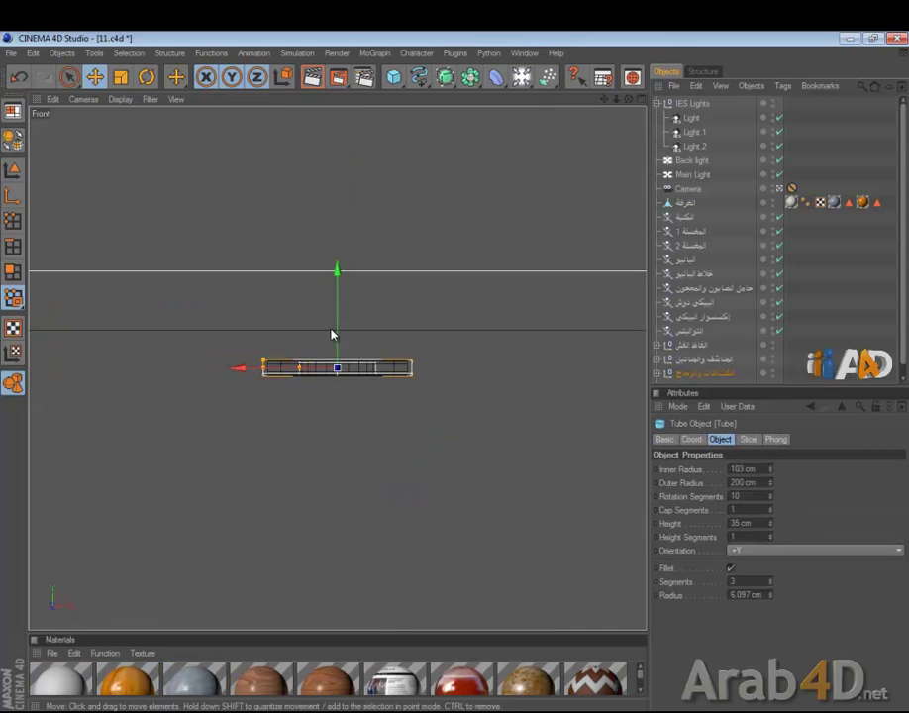
middle_click(338, 331)
middle_click(253, 184)
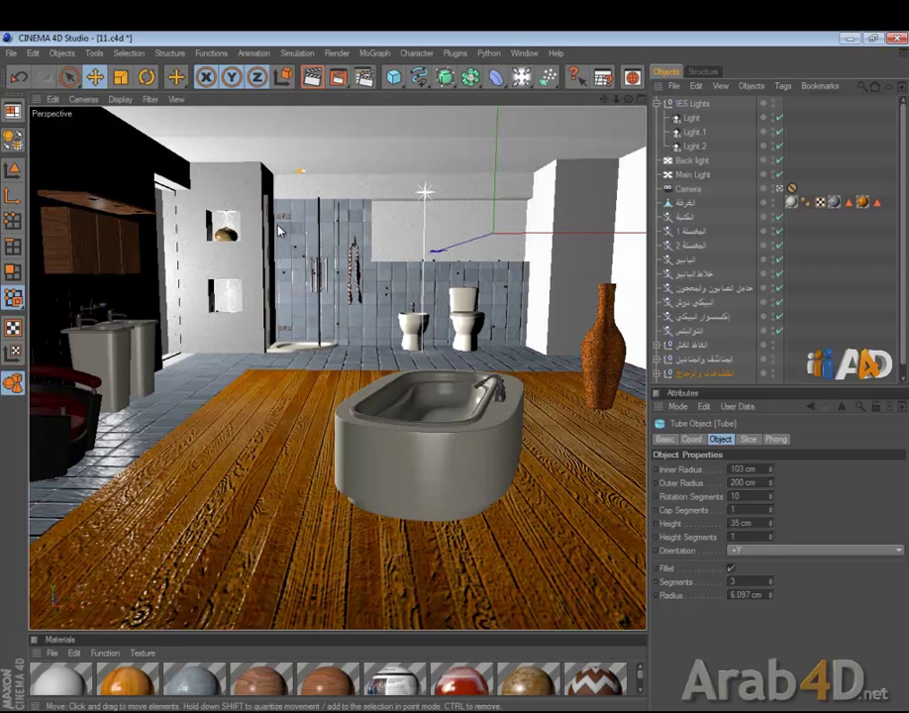
click(779, 189)
key(o)
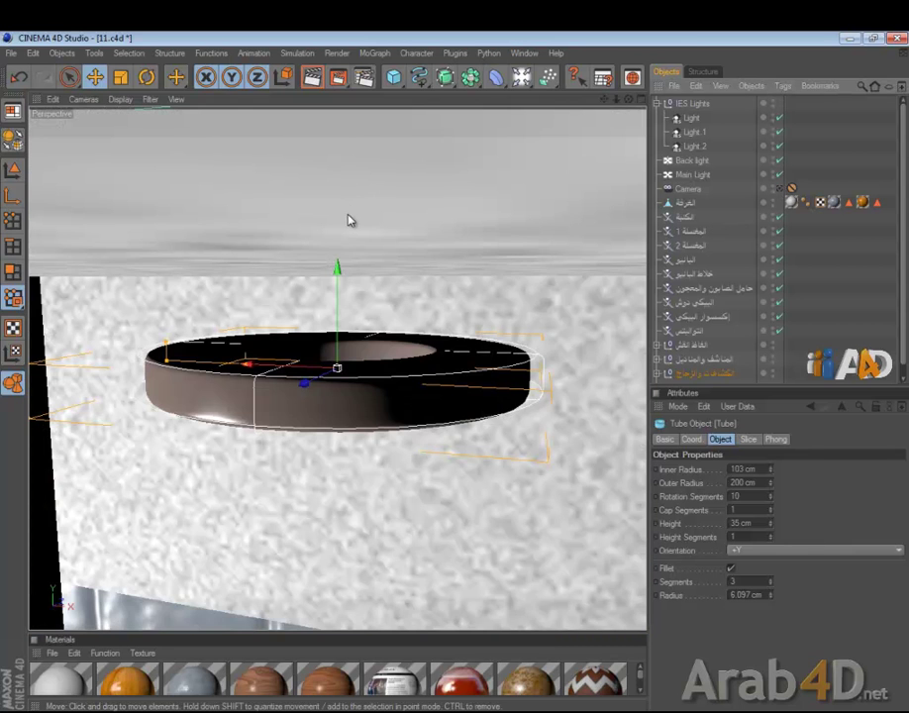
scroll(469, 242, down, 5)
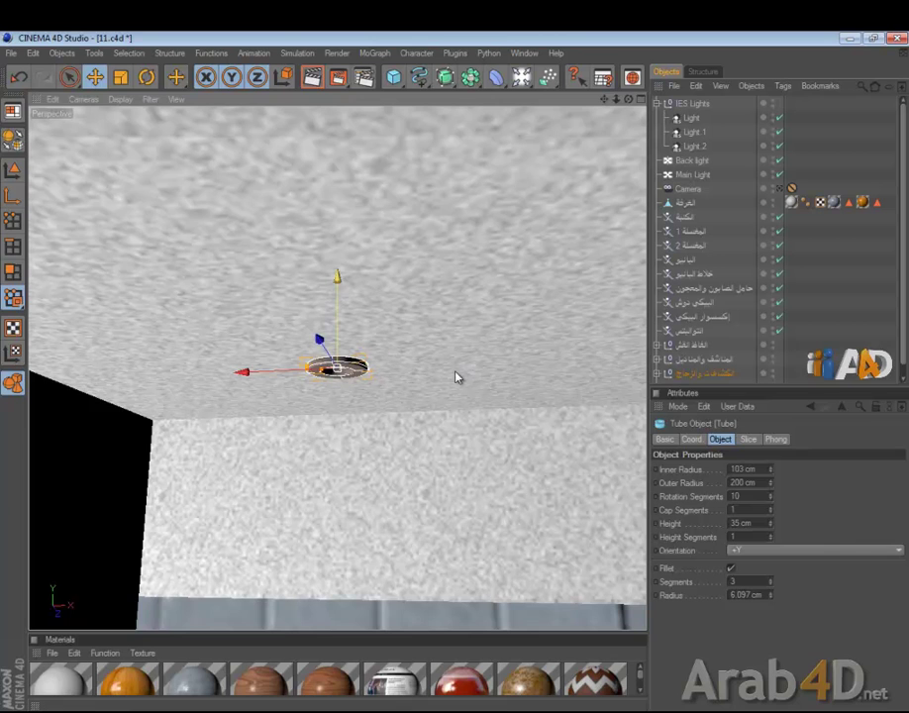
mouse_move(459, 371)
mouse_down()
mouse_move(461, 220)
mouse_move(448, 431)
mouse_move(459, 376)
mouse_move(461, 387)
mouse_up()
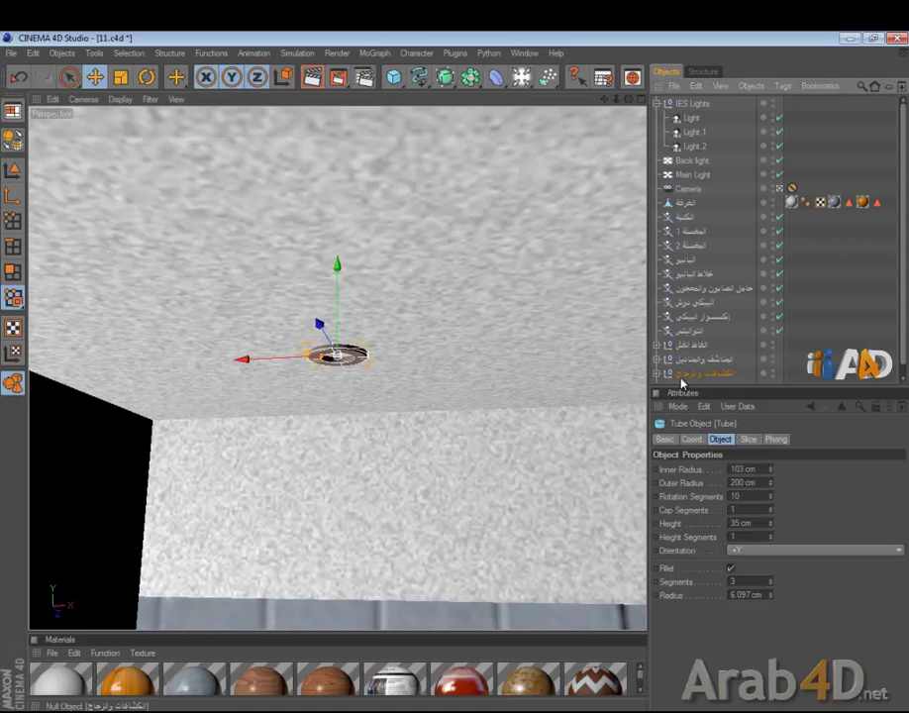
Move Light.2 to the ceiling spotlight above the shower in the Front view.
middle_click(558, 416)
middle_click(483, 460)
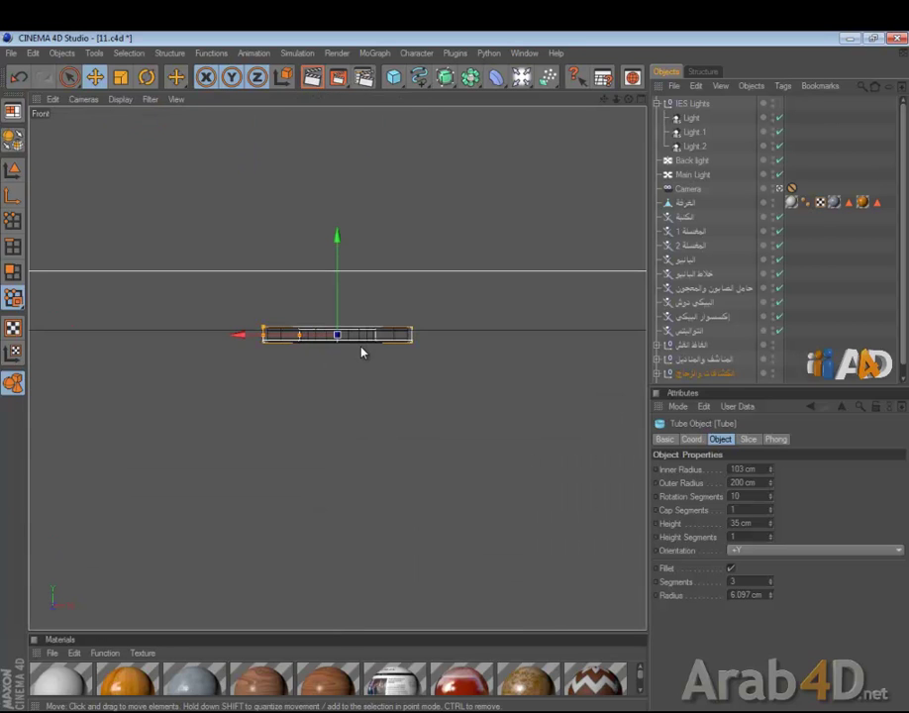
key(h)
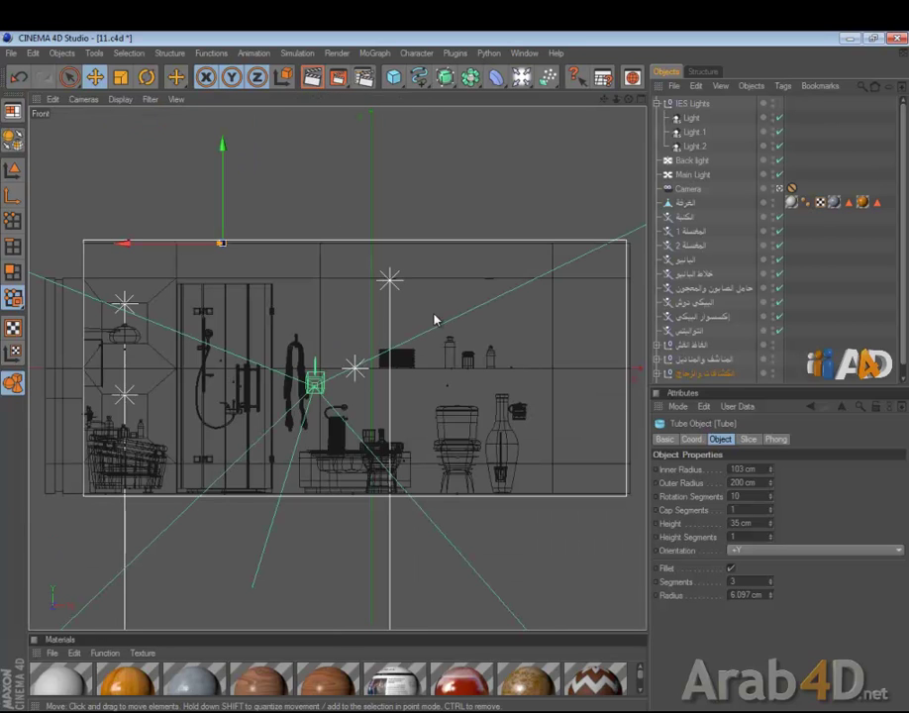
click(689, 119)
click(694, 146)
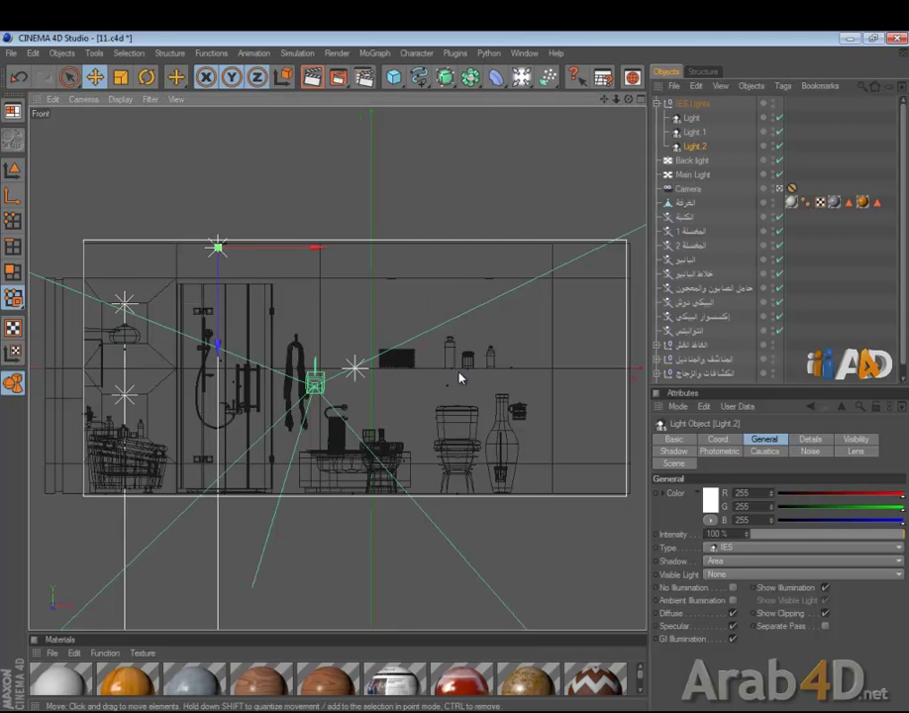
Fine-tune Light.2's position against the underside of the shower's ceiling spotlight in the Front view.
middle_click(535, 317)
middle_click(511, 482)
scroll(404, 364, up, 5)
scroll(393, 409, up, 3)
drag(338, 406, 338, 391)
drag(455, 377, 456, 376)
scroll(388, 409, down, 2)
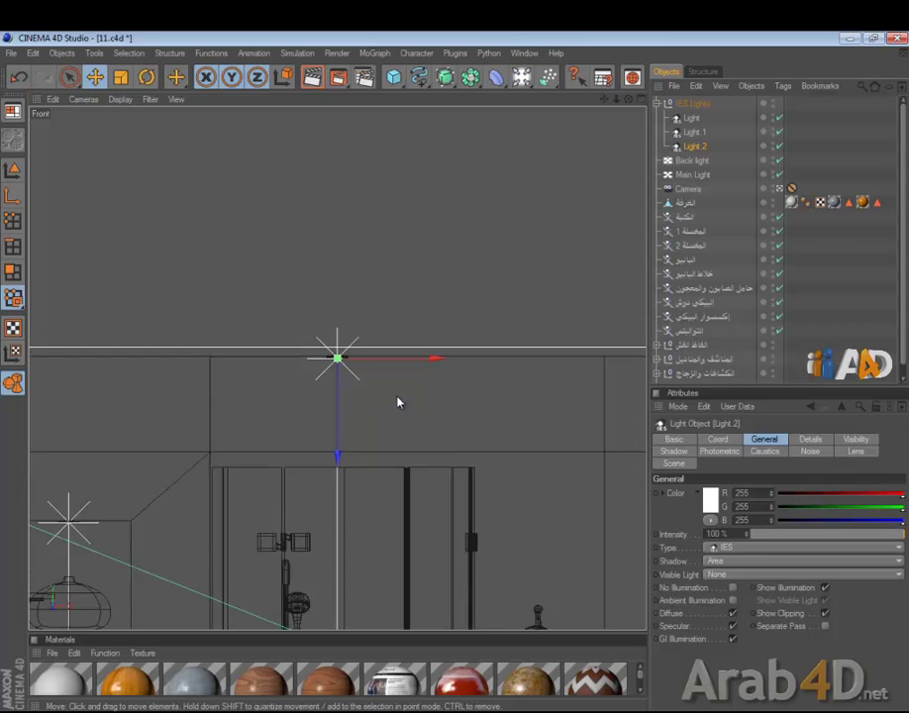
Move Light.2 to the ceiling spotlight above the box on the wall shelf in the Front view.
scroll(390, 408, down, 3)
alt+middle_drag(495, 435, 437, 369)
drag(455, 377, 457, 379)
alt+middle_drag(456, 377, 278, 384)
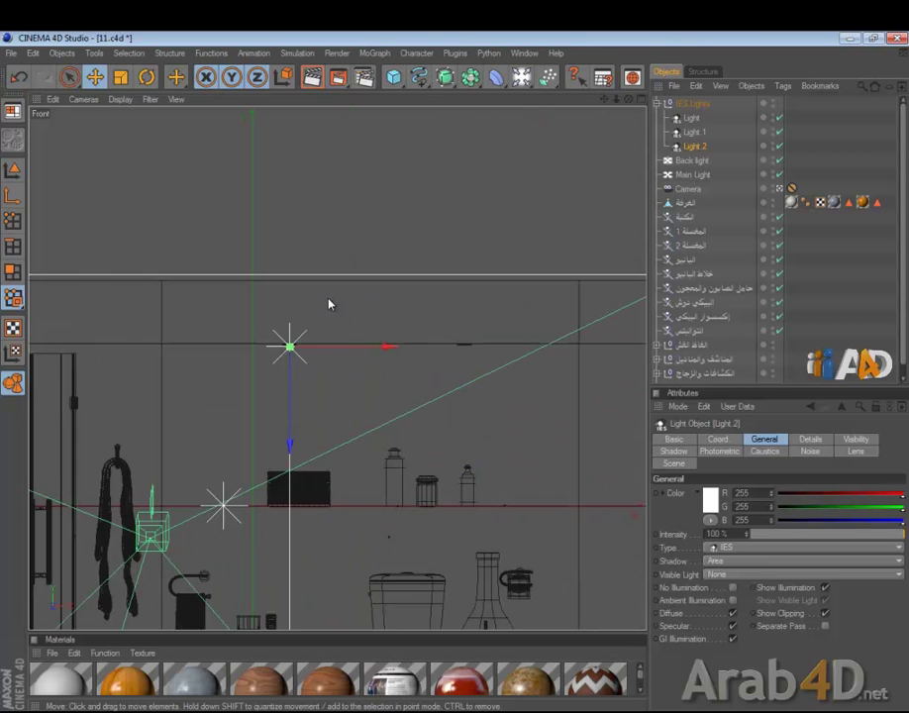
drag(359, 351, 355, 352)
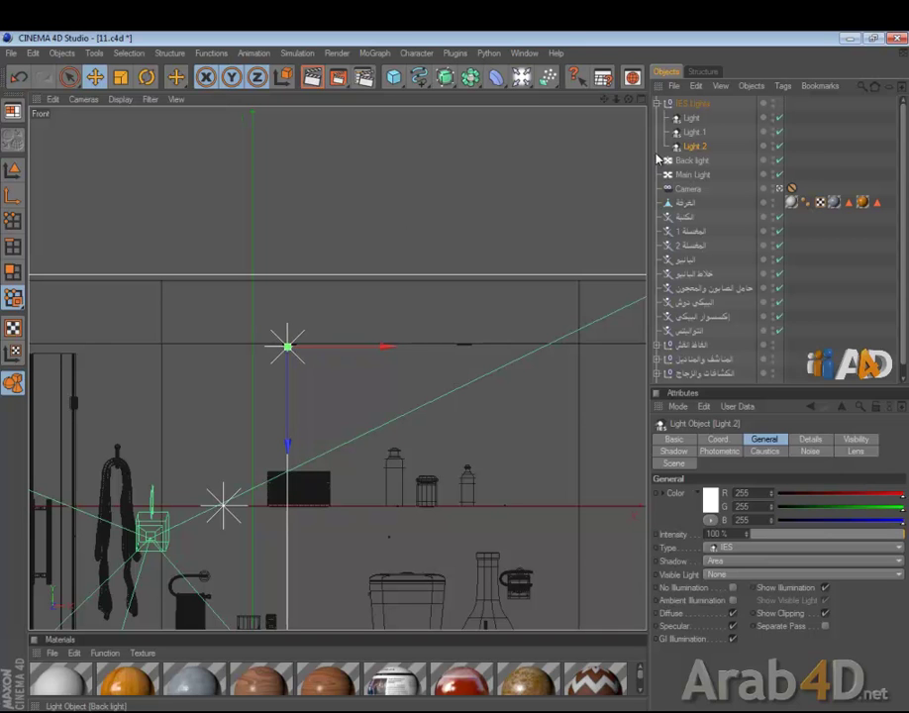
Duplicate Light.2 and move the copy sideways along X to the neighbouring ceiling spotlight above the shelf bottles.
ctrl+drag(690, 152, 690, 158)
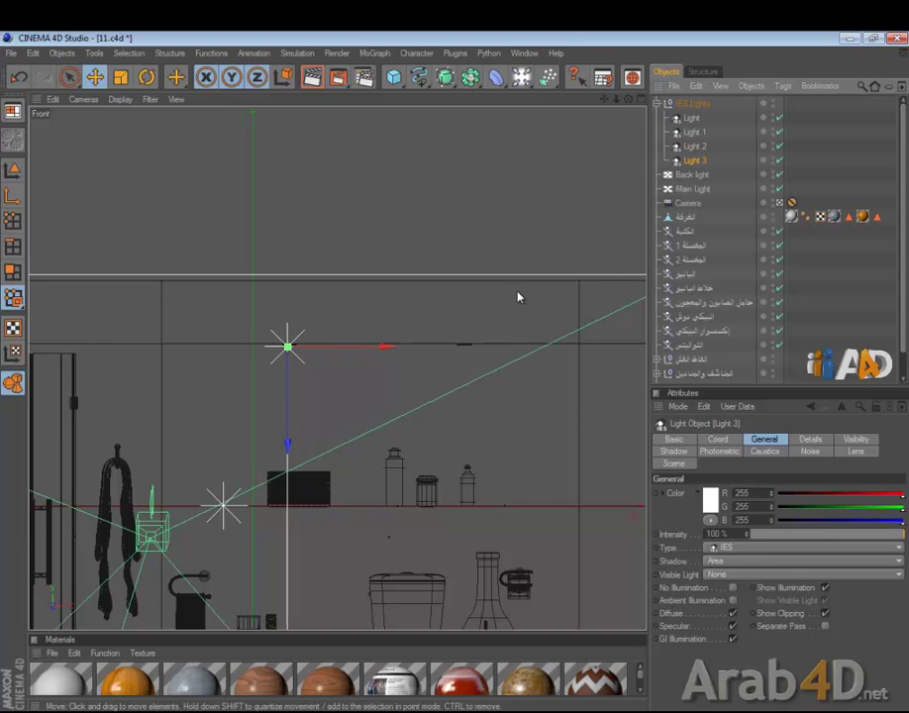
drag(368, 351, 460, 378)
alt+right_drag(337, 369, 636, 216)
Align Light.2 closely with the underside of its ceiling spotlight in the zoomed-in Front view.
click(701, 147)
drag(290, 303, 296, 303)
drag(603, 99, 529, 103)
drag(122, 360, 122, 355)
Raise Light.3 to the underside of its ceiling spotlight and centre it there in the Front view.
alt+middle_drag(644, 299, 557, 296)
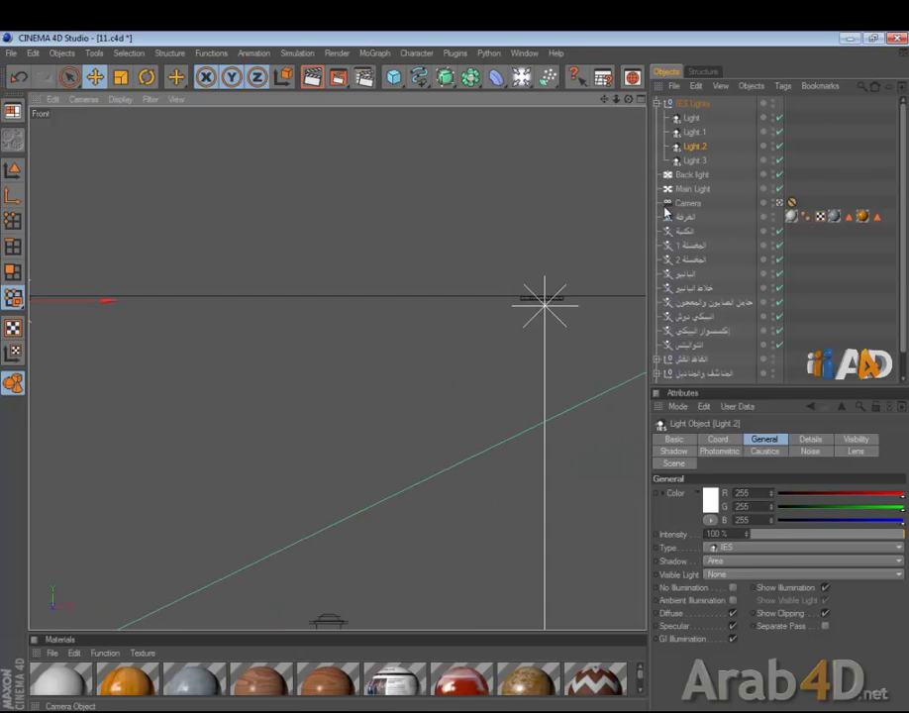
click(554, 300)
drag(551, 331, 560, 306)
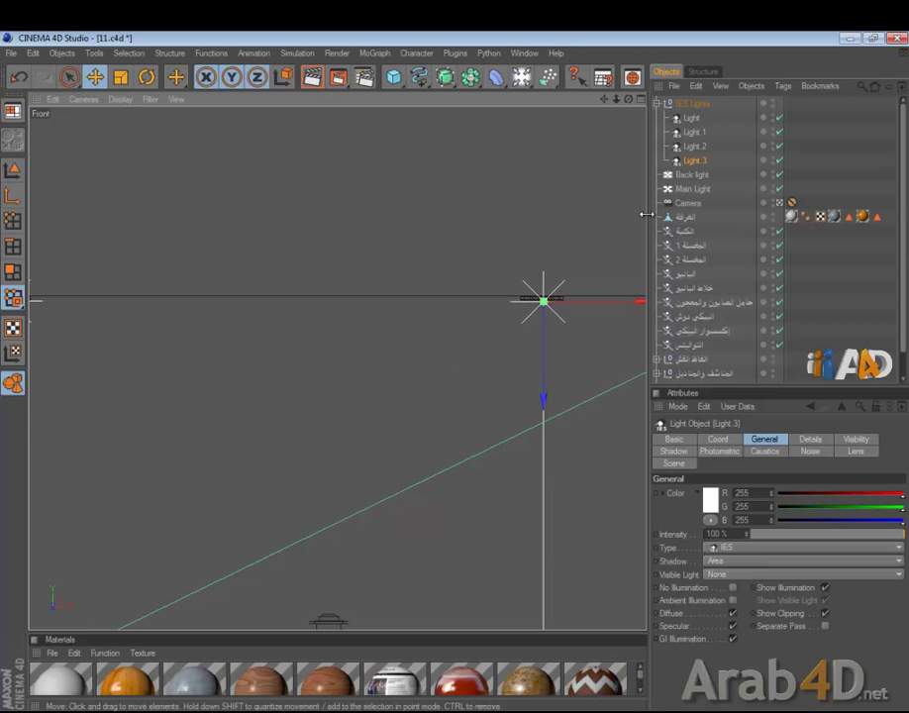
Move Light.2 and Light.3 together in depth onto the ceiling spotlights above the wall shelf in the Top view.
ctrl+click(694, 147)
middle_click(577, 236)
middle_click(588, 206)
key(o)
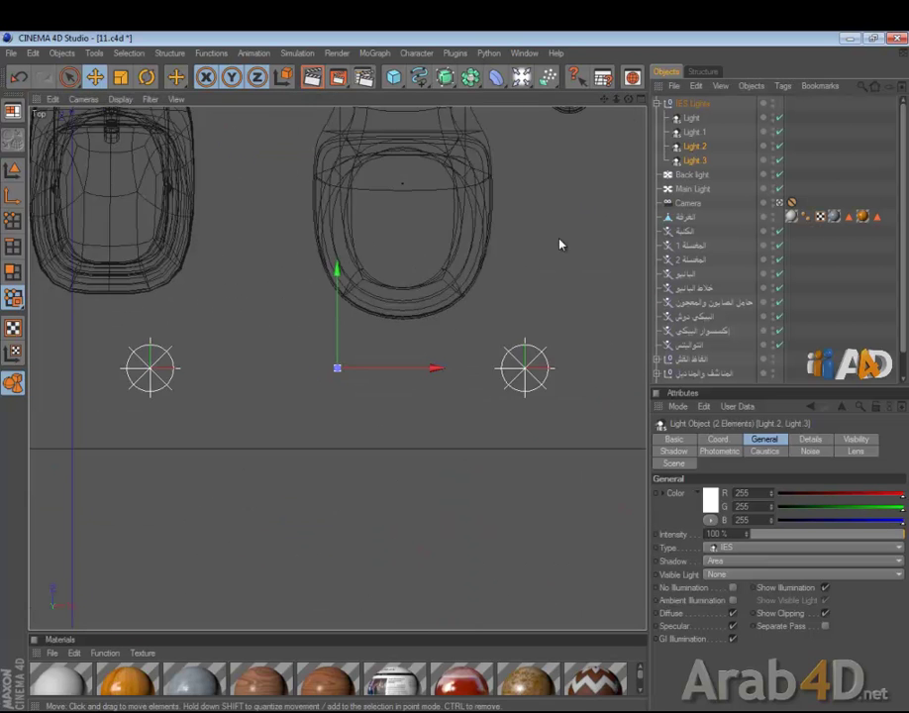
drag(337, 243, 337, 109)
drag(457, 378, 459, 375)
key(F5)
key(F1)
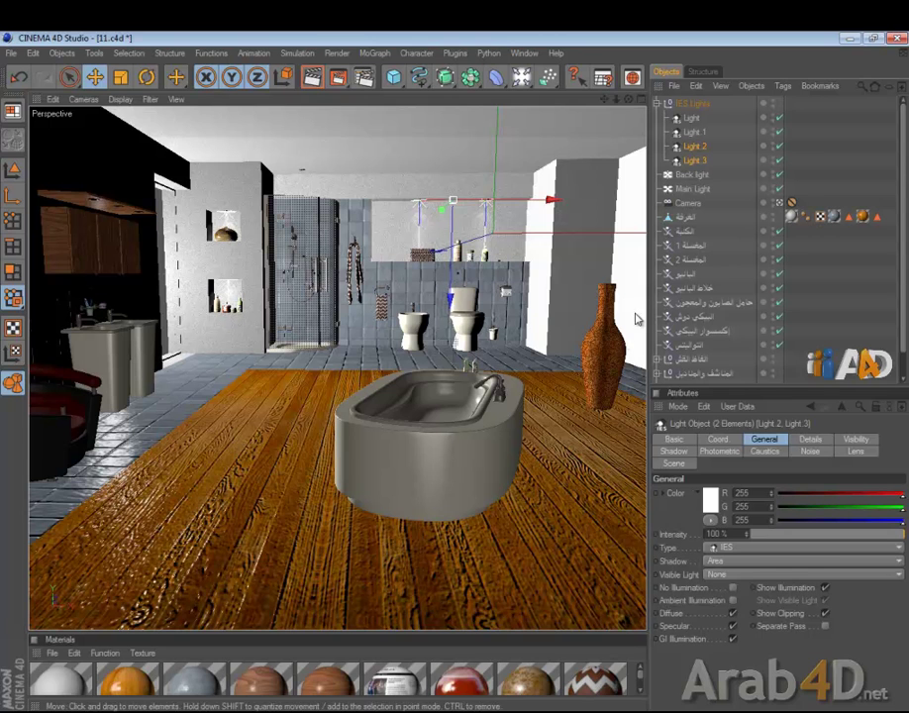
Replace the photometric data file of Light.2 and Light.3 with 24.ies.
click(720, 452)
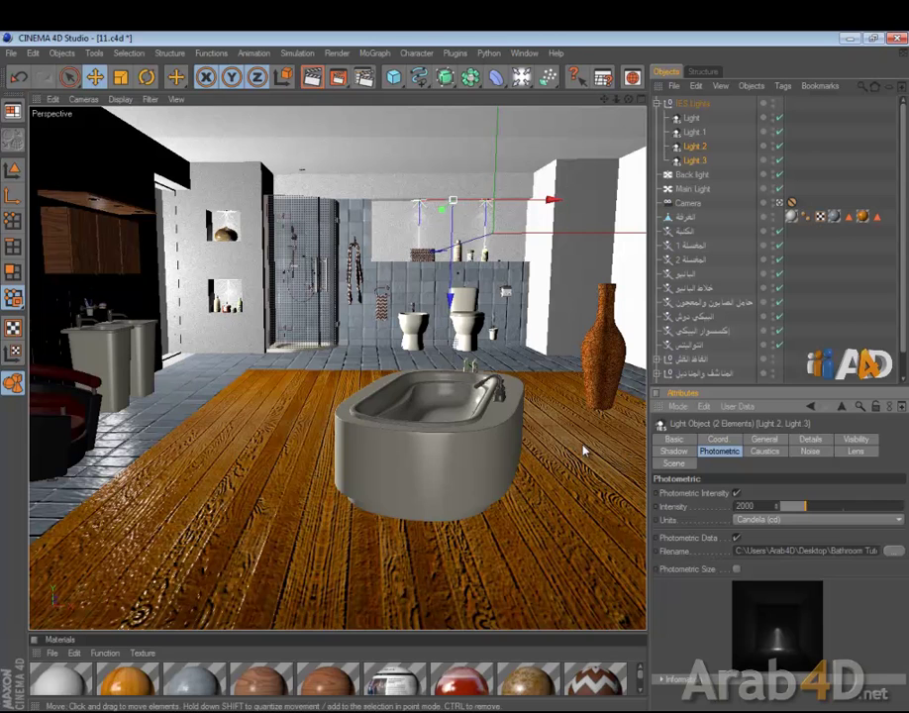
drag(832, 552, 907, 551)
click(855, 551)
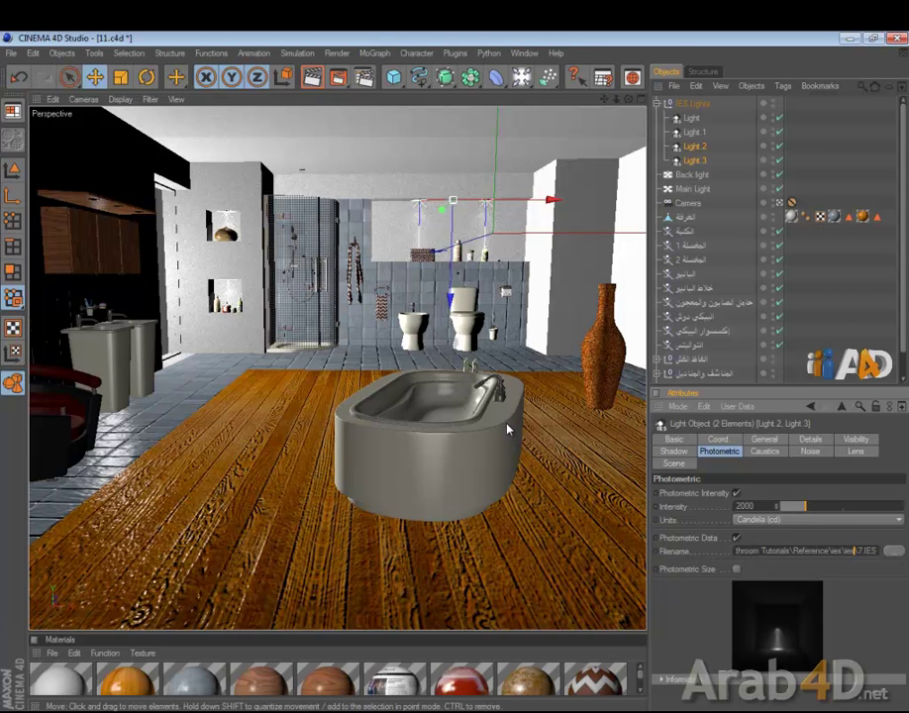
click(890, 553)
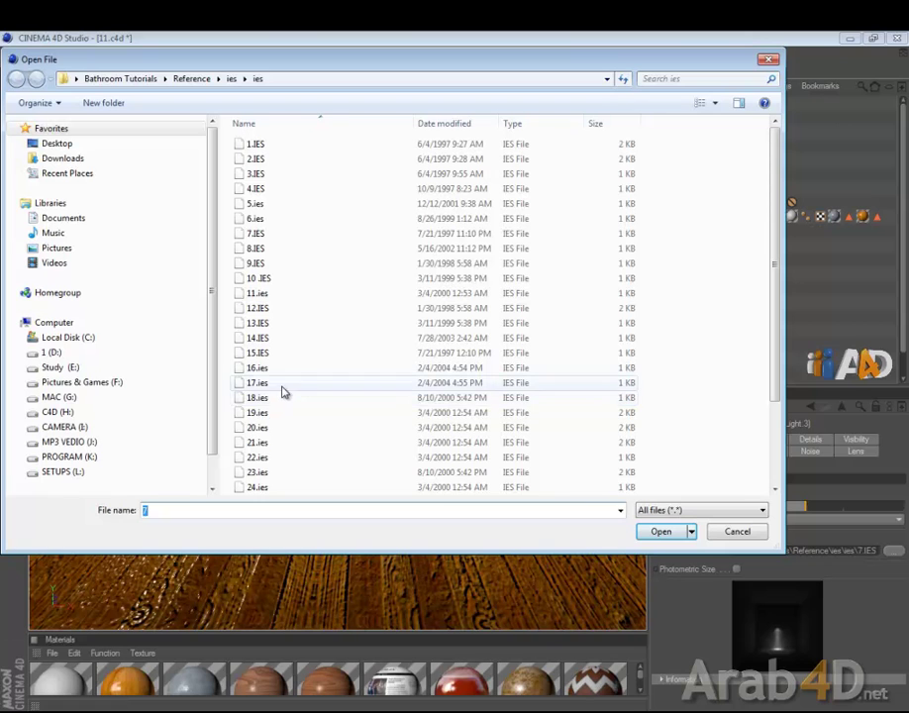
click(268, 460)
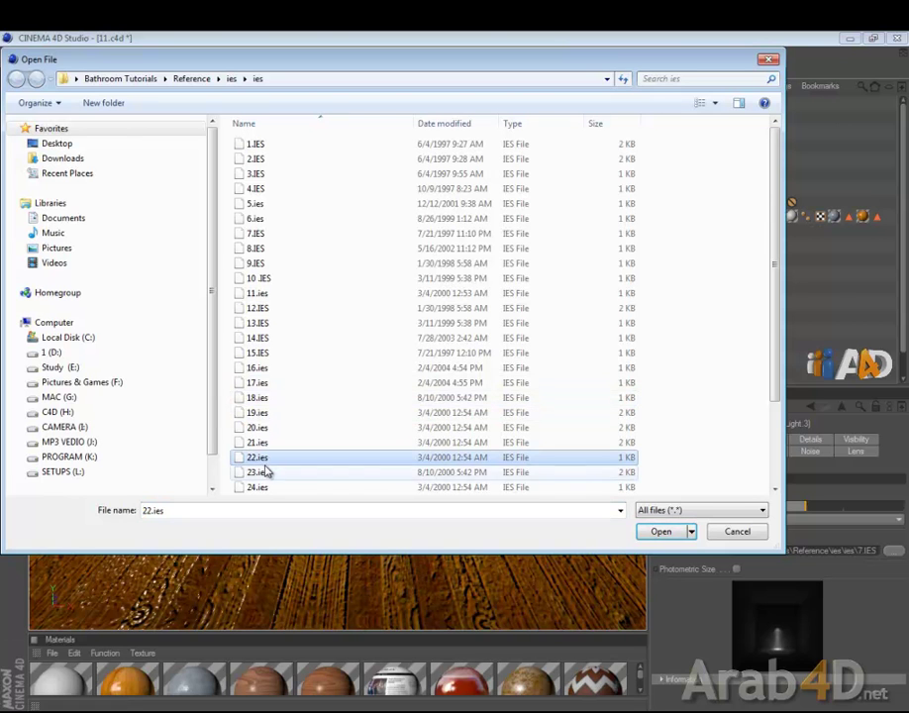
click(263, 471)
scroll(263, 465, down, 2)
click(265, 400)
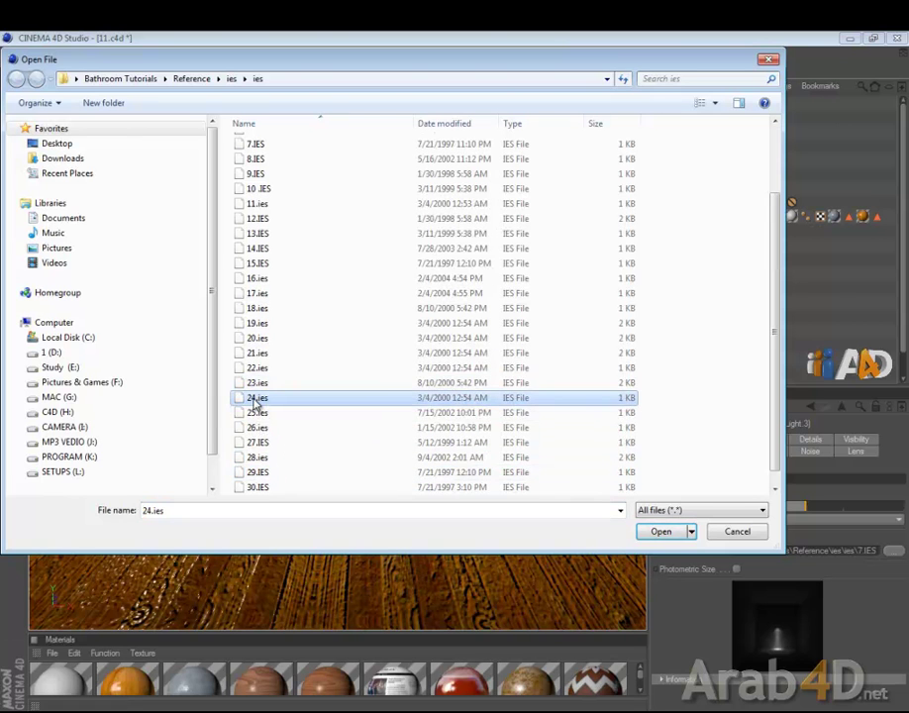
double_click(266, 400)
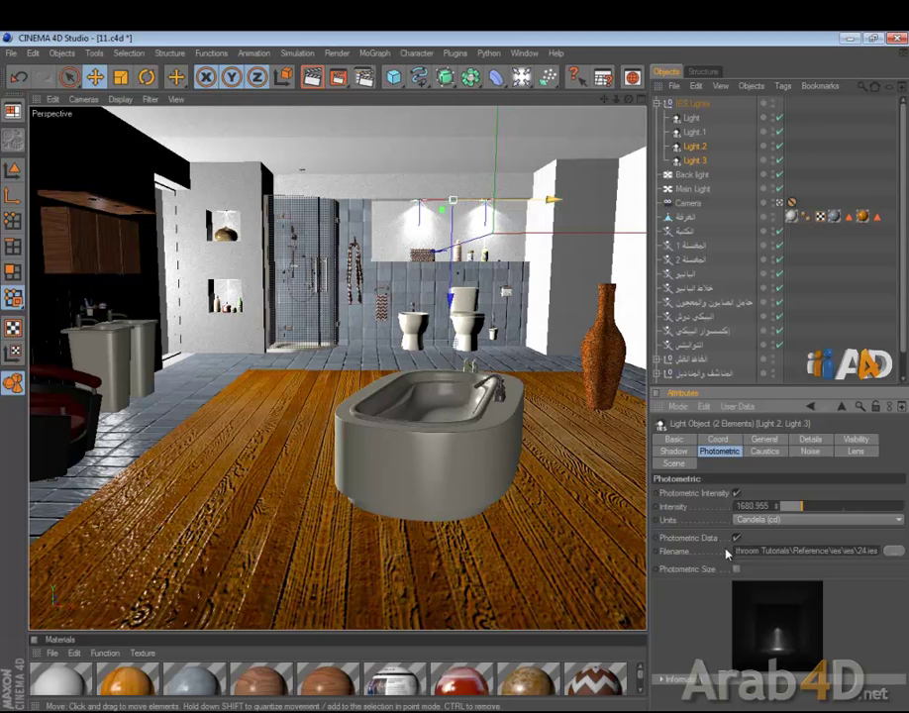
Set the photometric intensity of Light.2 and Light.3 to 1050 candela and save the scene.
double_click(768, 506)
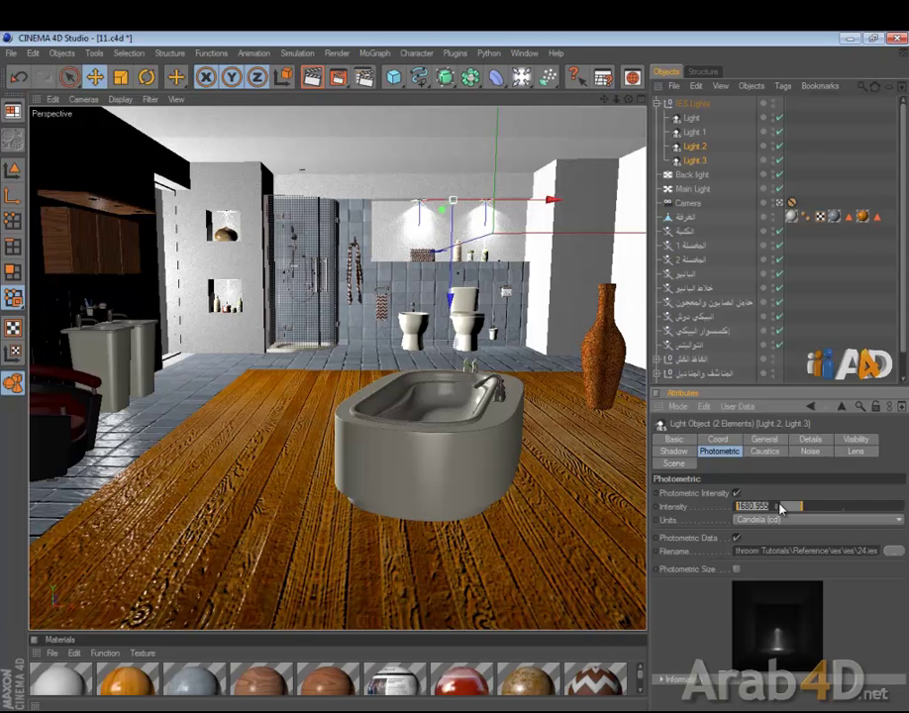
text(105000)
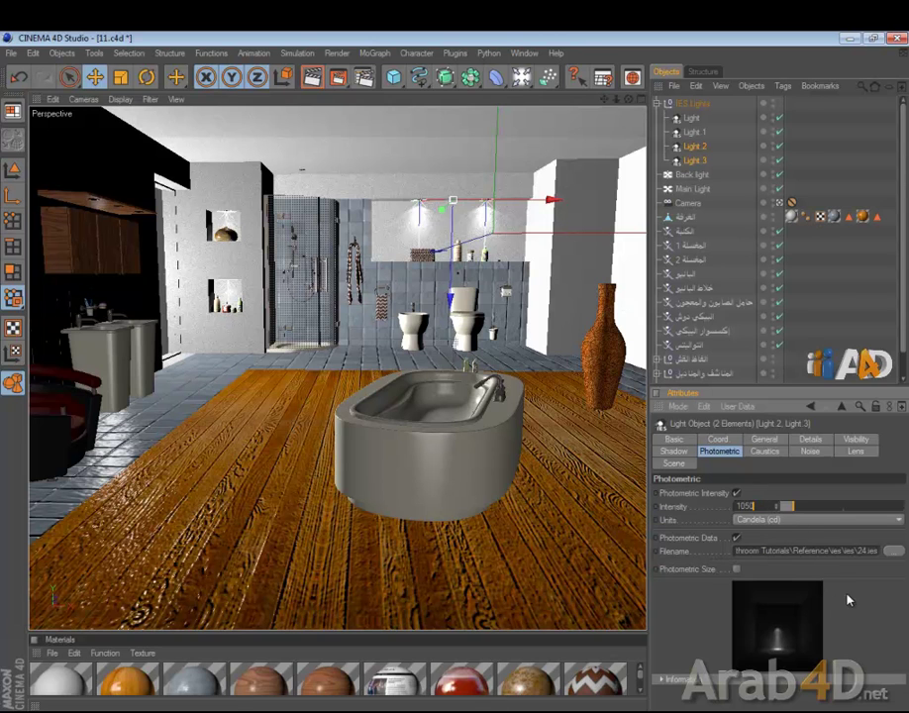
click(764, 439)
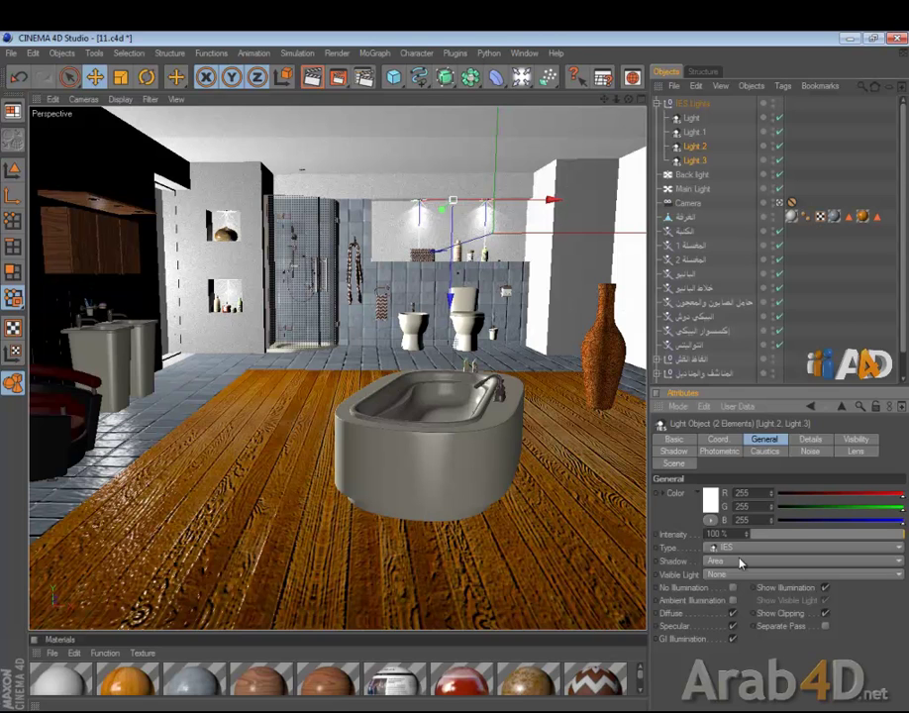
click(820, 329)
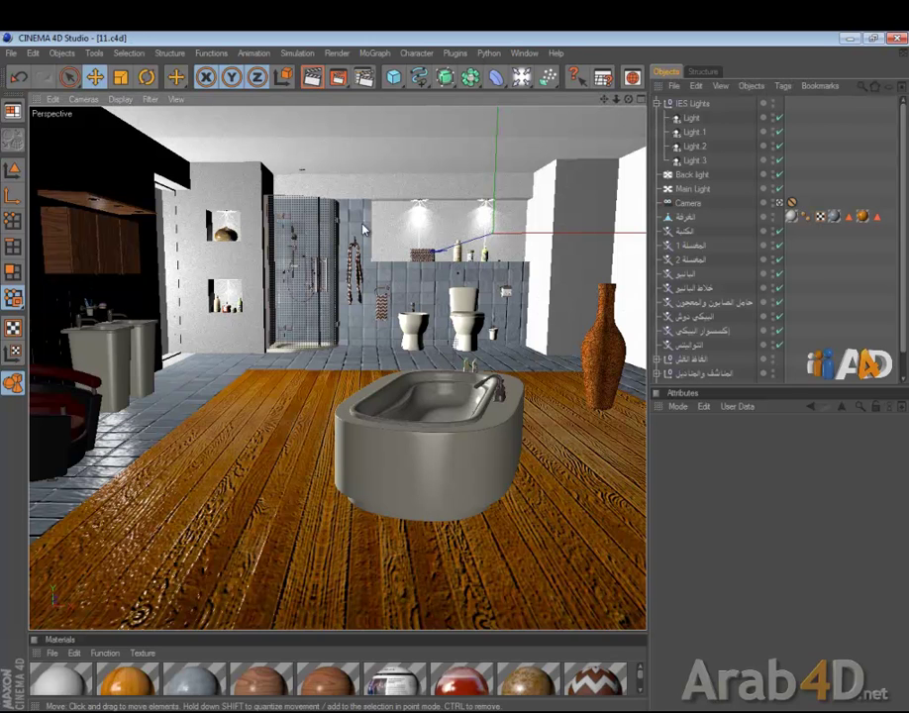
Check the scene exclusion settings of Light through Light.3 in the IES Lights group.
click(691, 117)
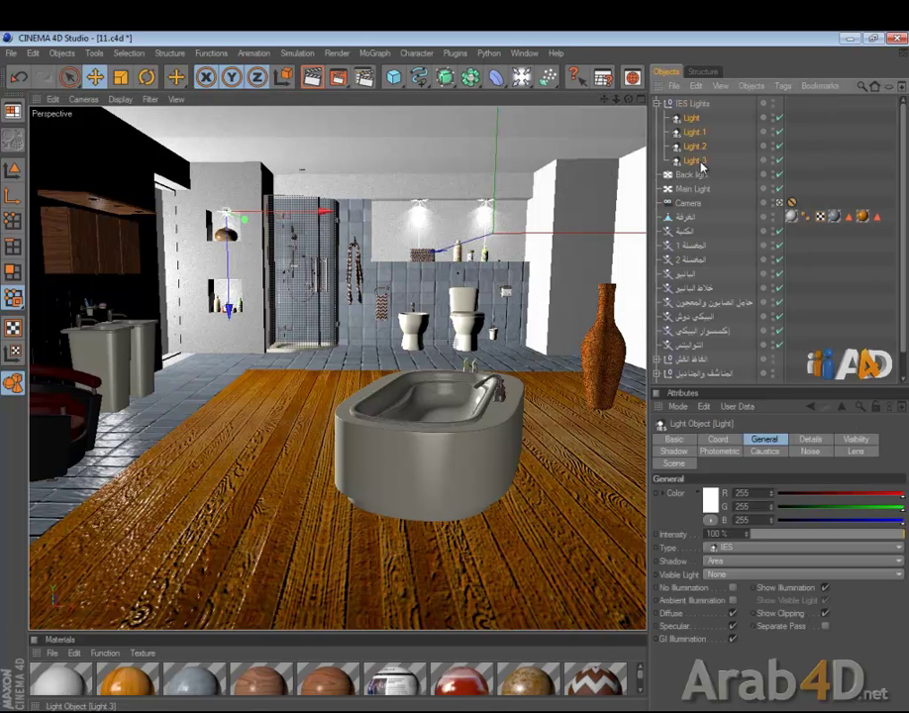
shift+click(698, 160)
click(674, 463)
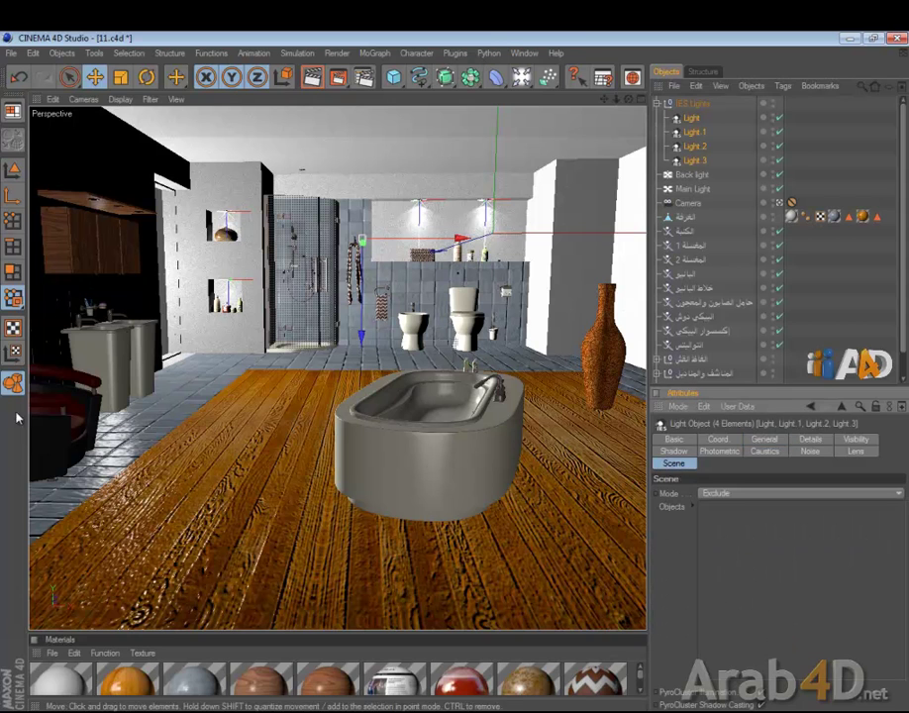
click(846, 278)
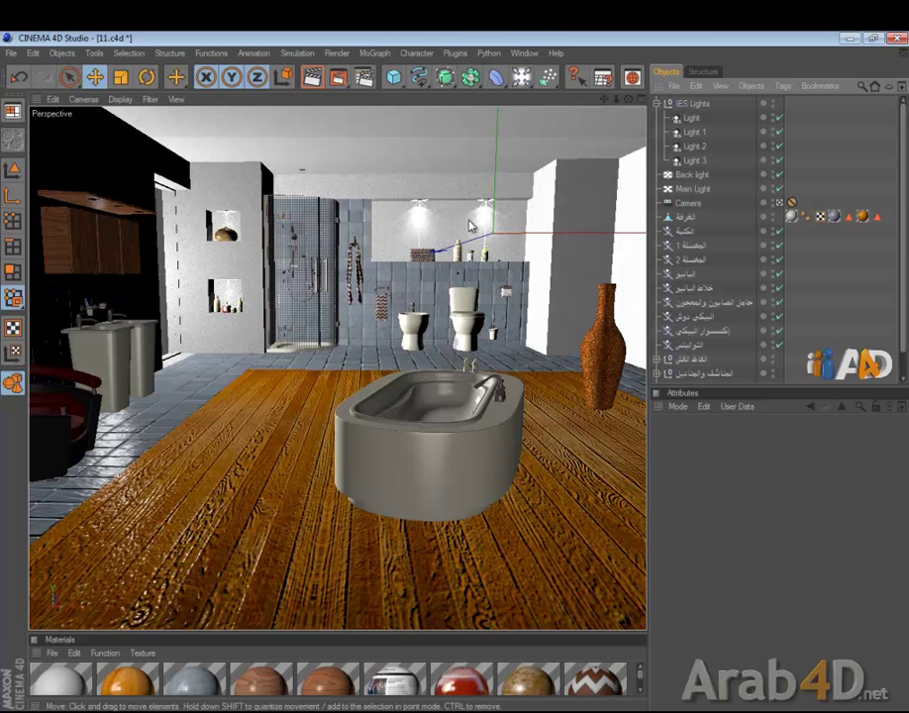
Duplicate Light.3 and move the copy onto the first spotlight above the washbasins in the Top view.
ctrl+drag(698, 160, 697, 169)
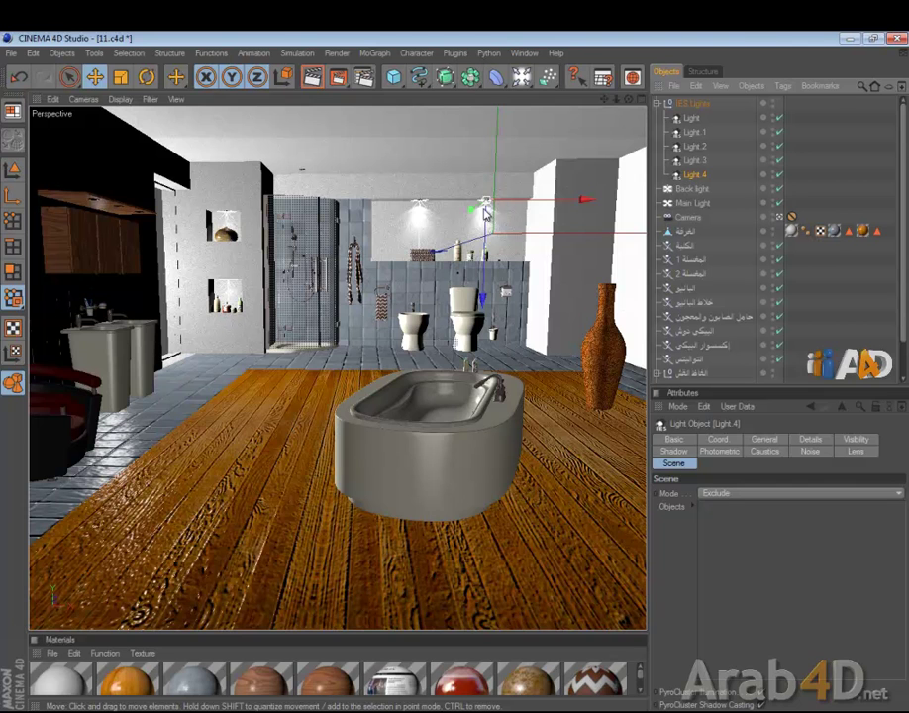
middle_click(531, 299)
middle_click(497, 275)
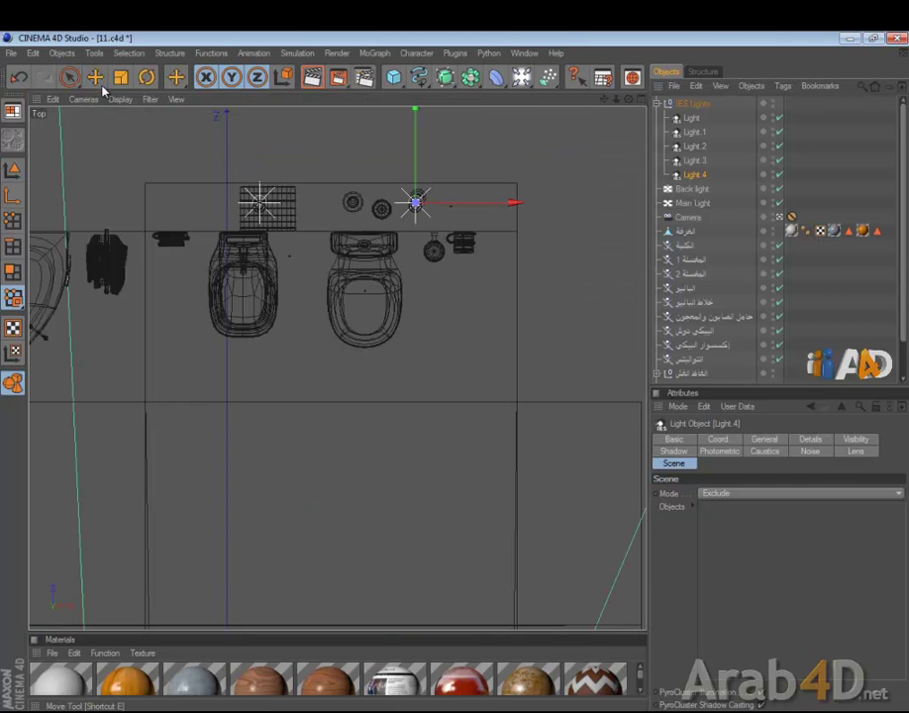
click(103, 85)
scroll(234, 288, down, 5)
alt+middle_drag(405, 452, 490, 319)
mouse_move(455, 377)
mouse_down()
mouse_move(430, 412)
mouse_move(455, 377)
mouse_up()
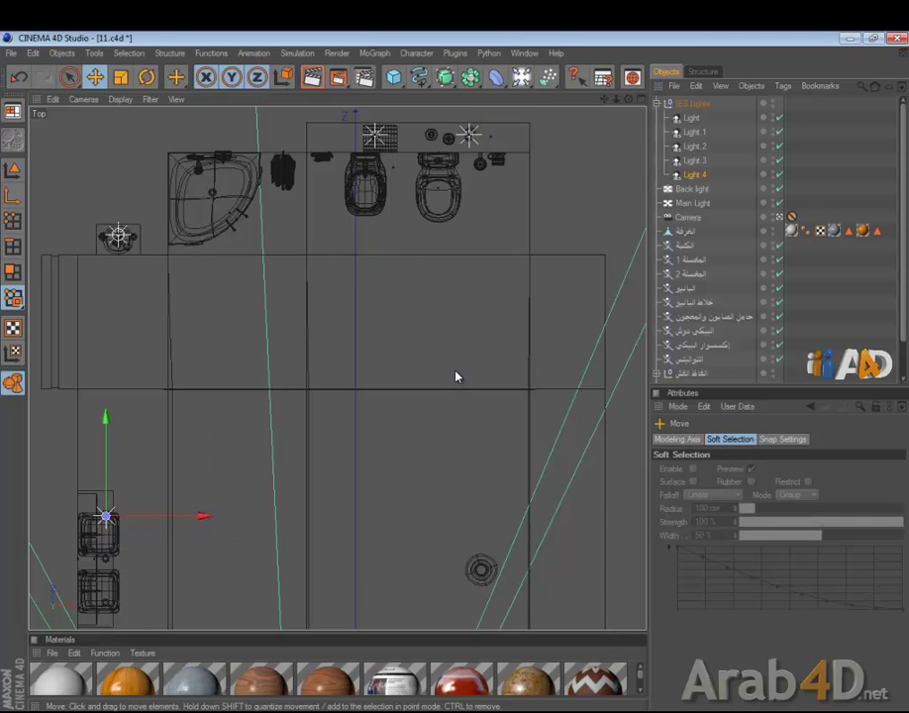
key(o)
scroll(394, 330, up, 8)
scroll(394, 332, up, 4)
drag(456, 372, 454, 370)
Duplicate Light.4 and move the copy onto the spotlight between the two washbasins in the Top view.
ctrl+drag(692, 174, 695, 183)
scroll(330, 297, down, 2)
scroll(331, 297, down, 3)
drag(334, 298, 334, 565)
key(s)
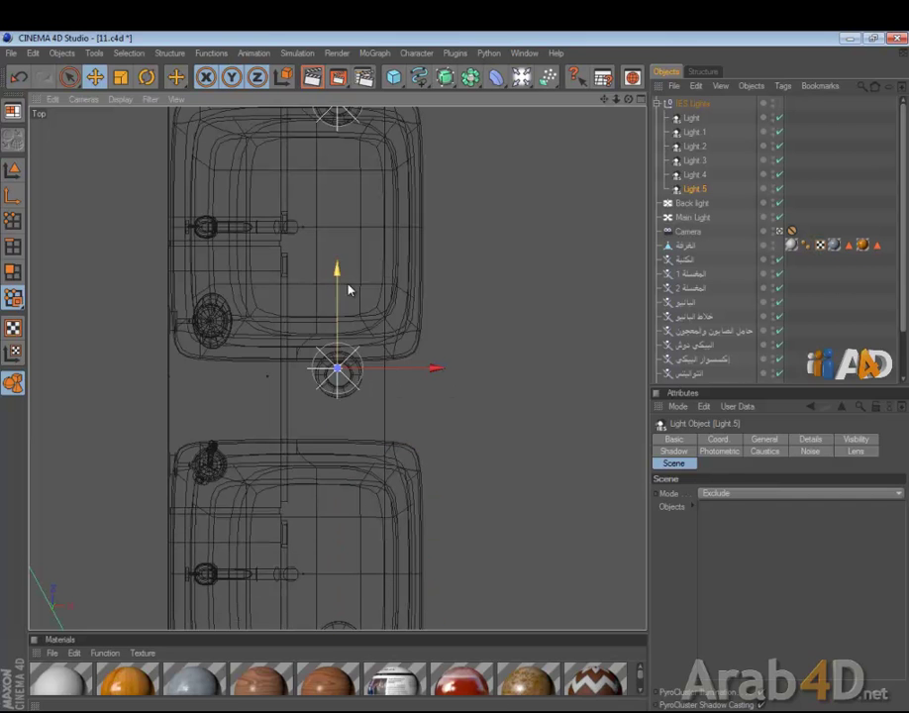
drag(339, 295, 339, 303)
Duplicate Light.5 and move the copy onto the third spotlight, above the far washbasin, in the Top view.
ctrl+drag(681, 189, 684, 199)
scroll(352, 327, down, 3)
drag(339, 323, 340, 512)
drag(458, 378, 458, 378)
Lower Light.4, Light.5 and Light.6 together to the spotlights under the washbasin cabinet's top board in the Right view.
click(694, 161)
shift+click(695, 175)
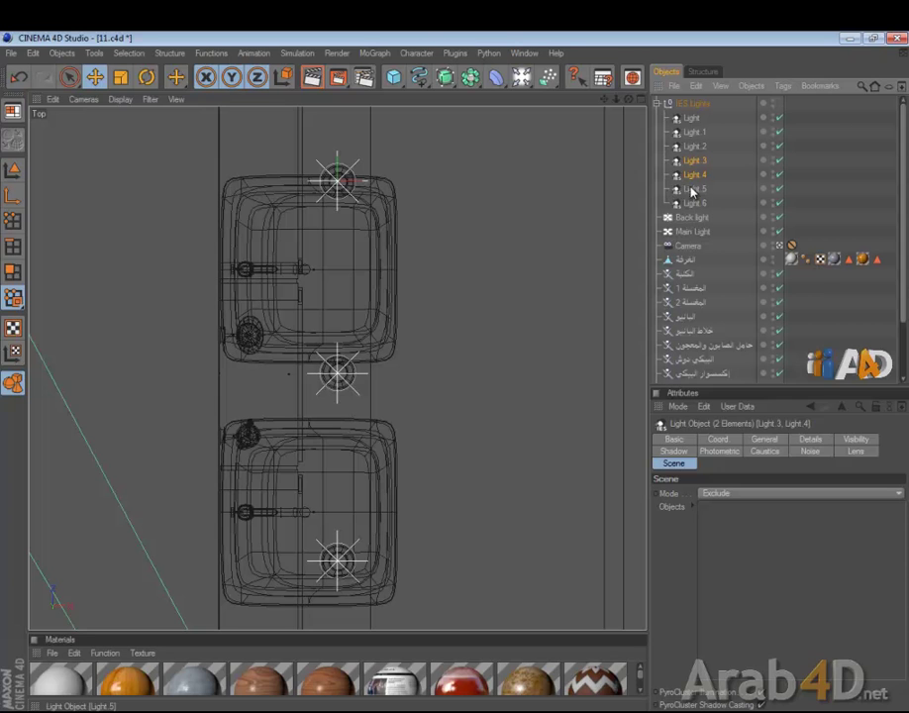
click(701, 175)
shift+click(693, 203)
middle_click(422, 300)
middle_click(225, 436)
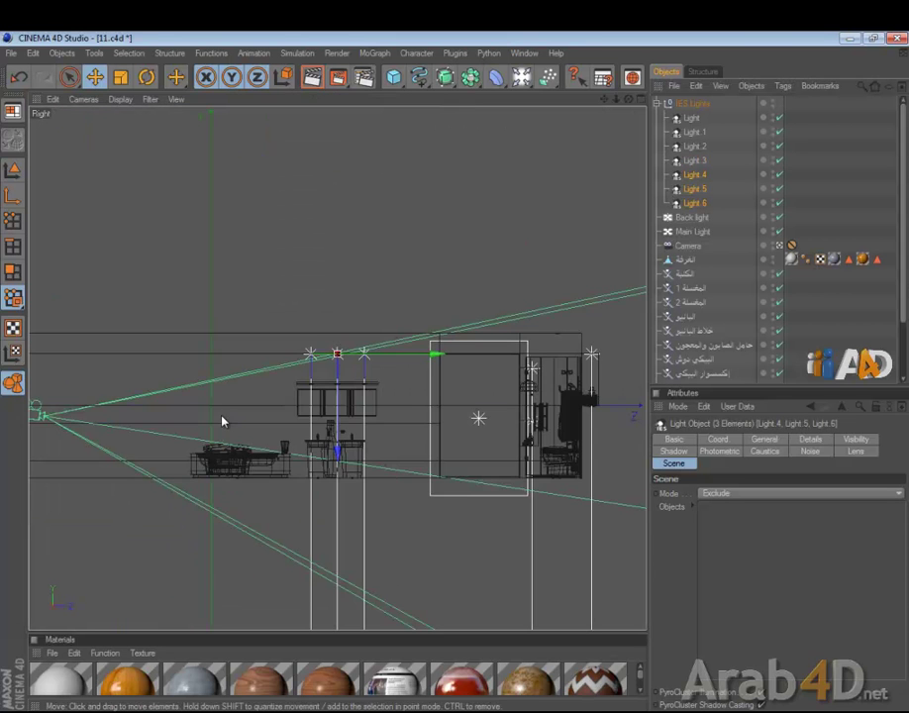
scroll(346, 380, down, 3)
drag(338, 381, 338, 597)
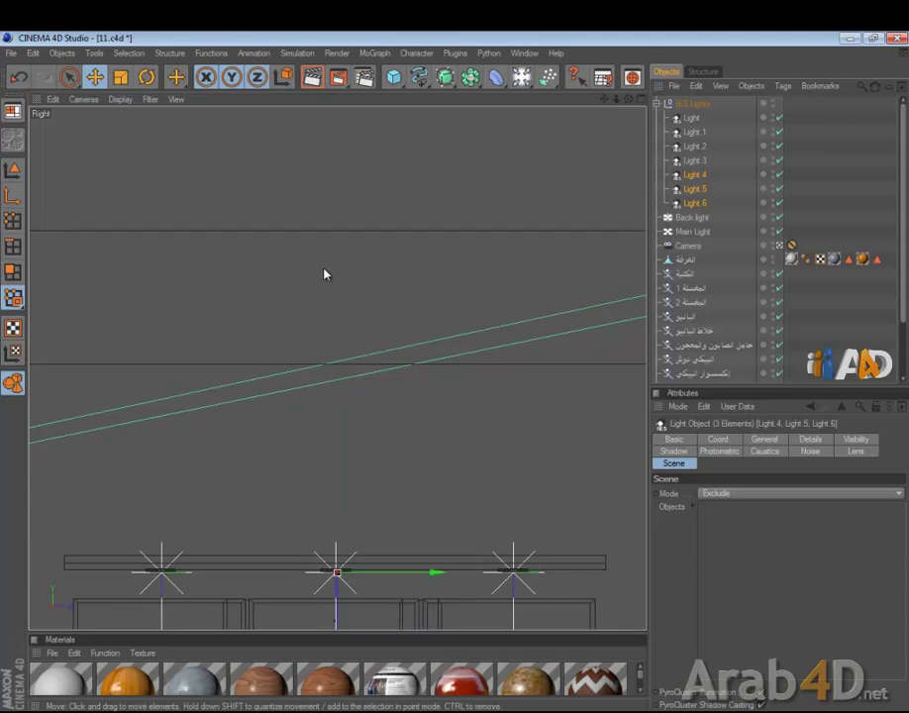
Nudge the three washbasin lights slightly lower in the Perspective view.
middle_click(325, 273)
middle_click(232, 277)
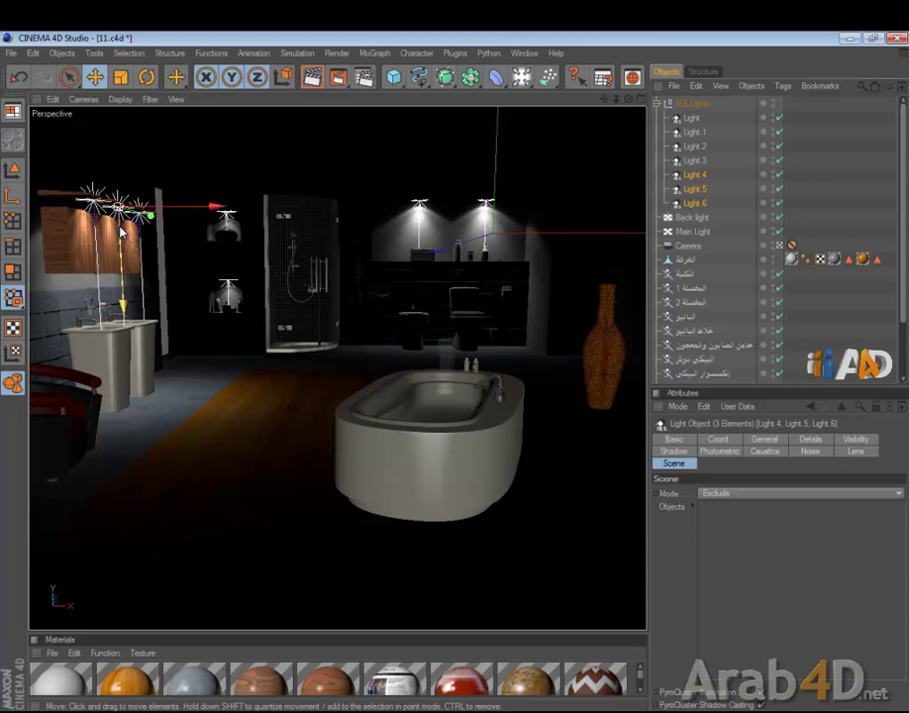
drag(117, 234, 117, 239)
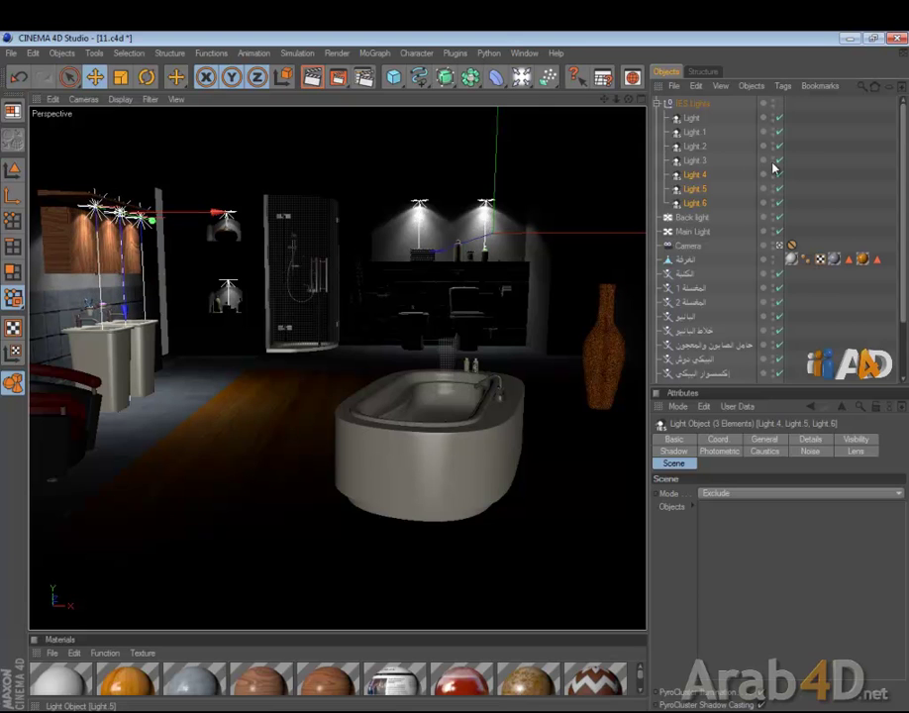
Shift Light.2 and Light.3 slightly in depth above the wall shelf and save the scene.
click(694, 160)
shift+click(692, 147)
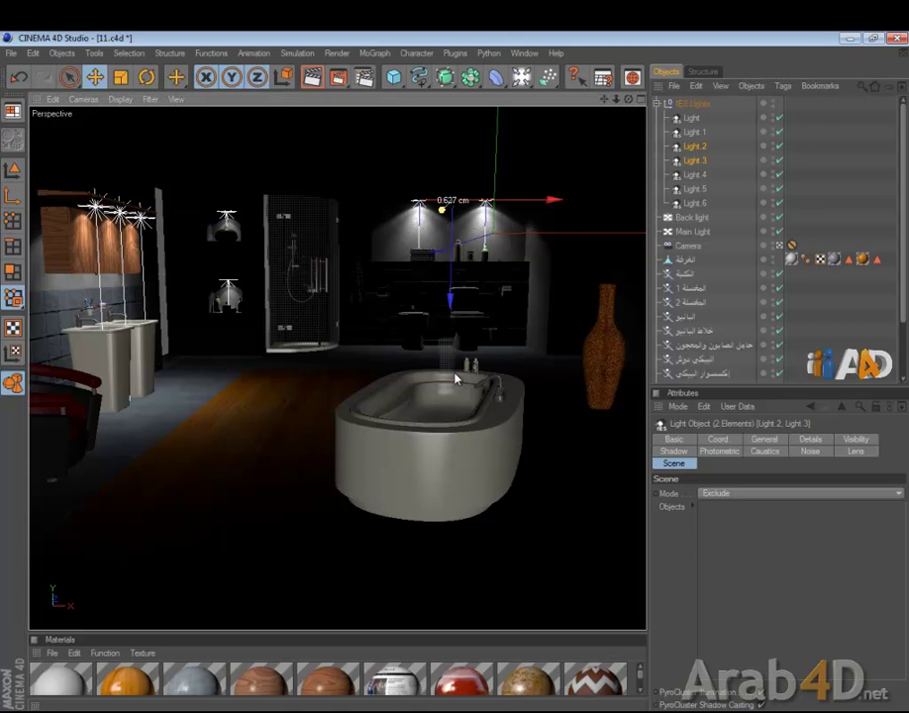
drag(454, 380, 462, 419)
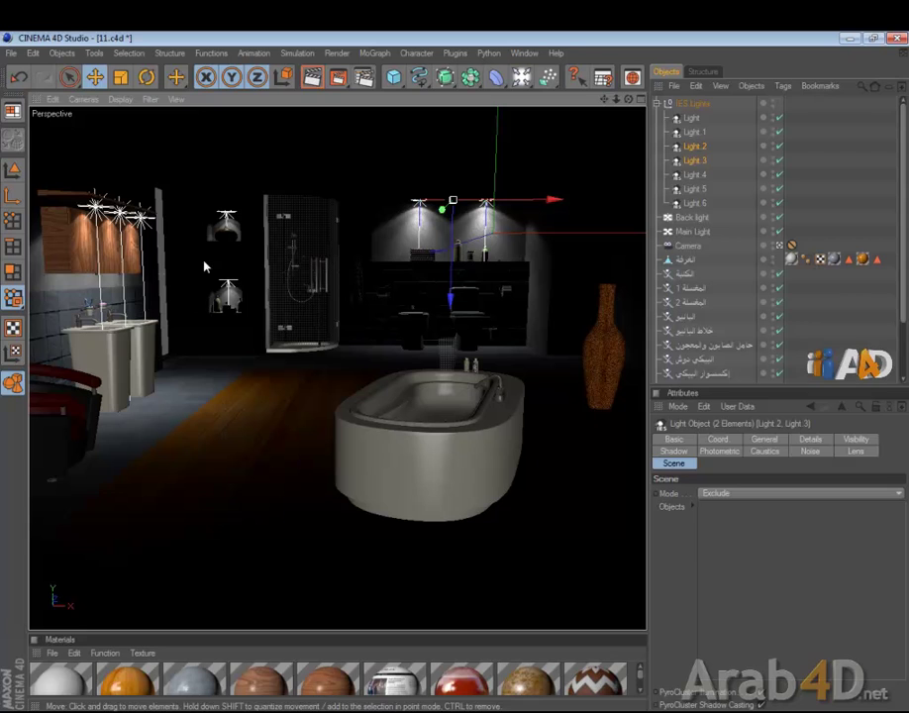
click(828, 183)
key(ctrl+s)
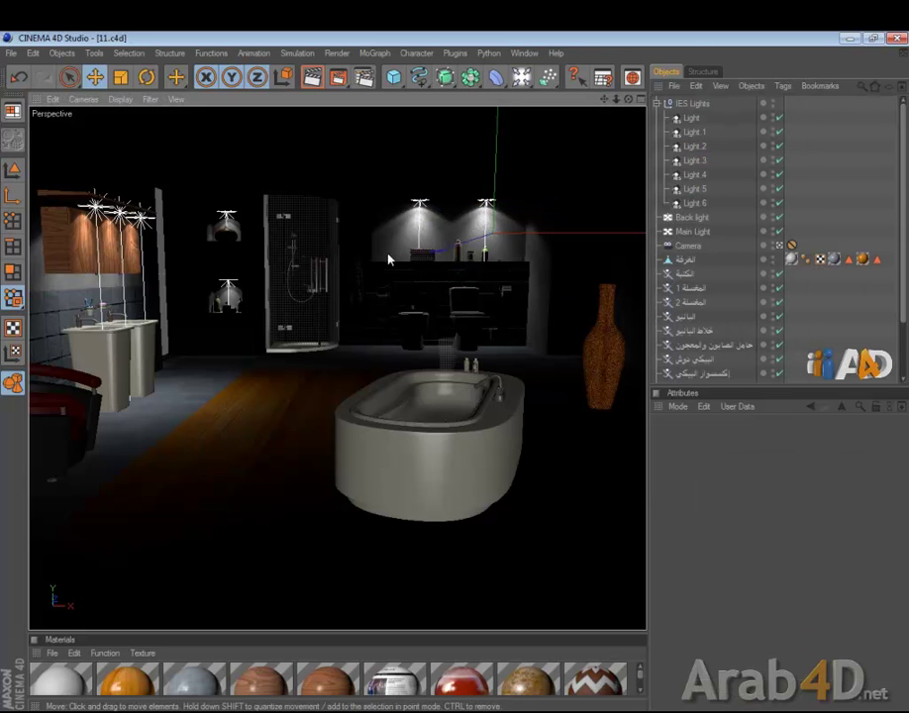
Select Light.4, Light.5 and Light.6 and review their shadow, details and general settings.
click(693, 118)
shift+click(695, 132)
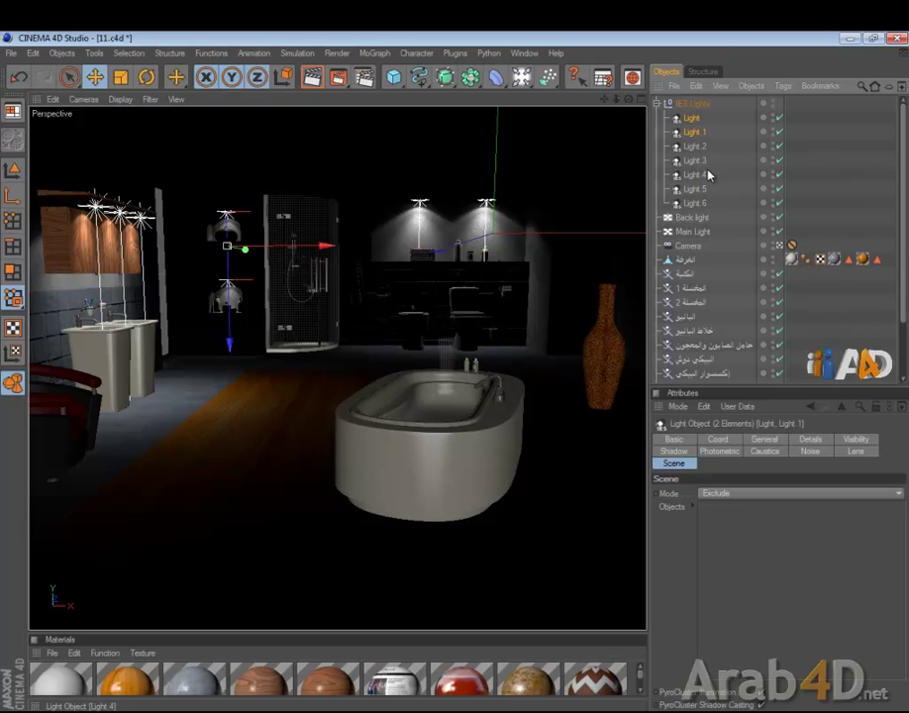
drag(712, 170, 654, 222)
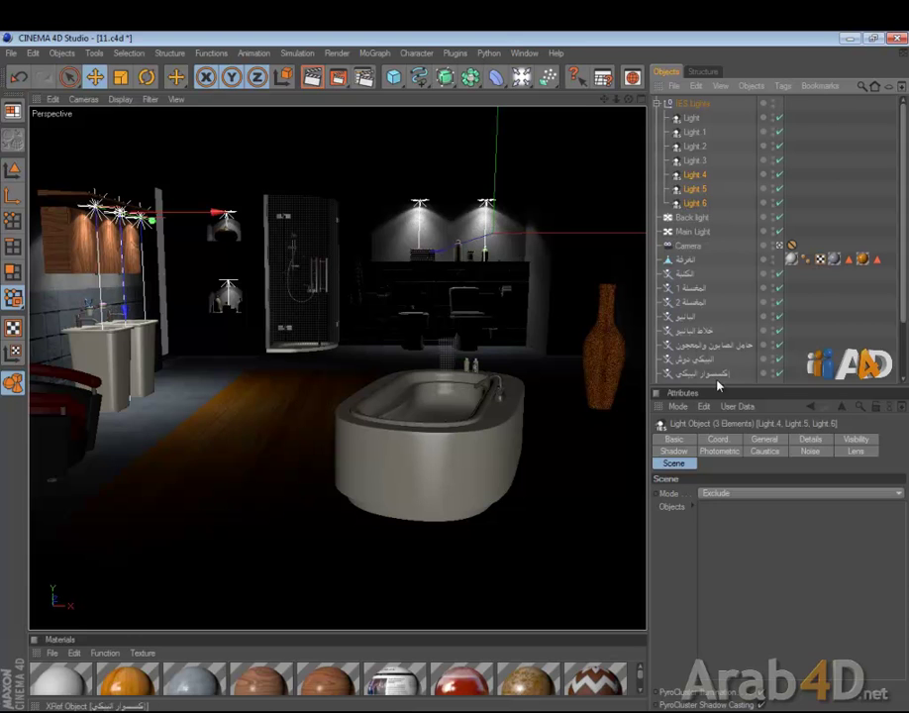
click(765, 438)
click(673, 451)
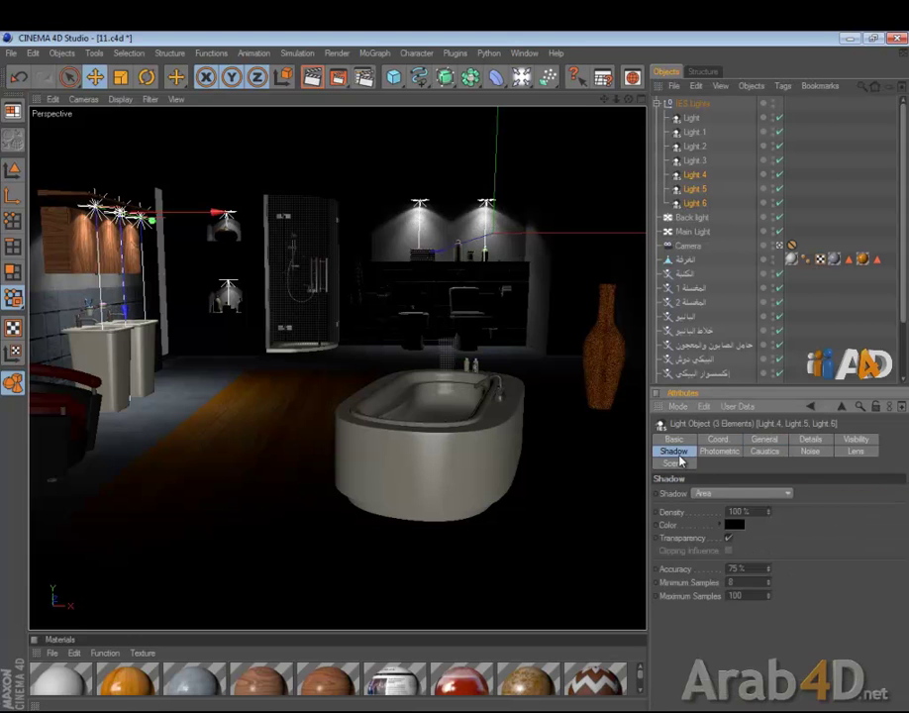
click(805, 440)
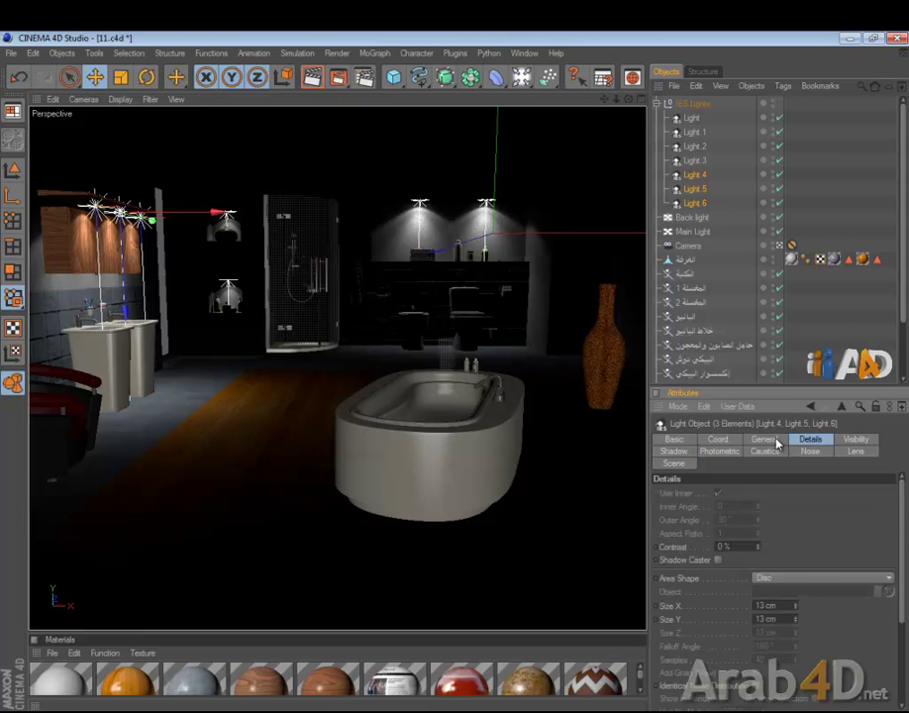
click(777, 441)
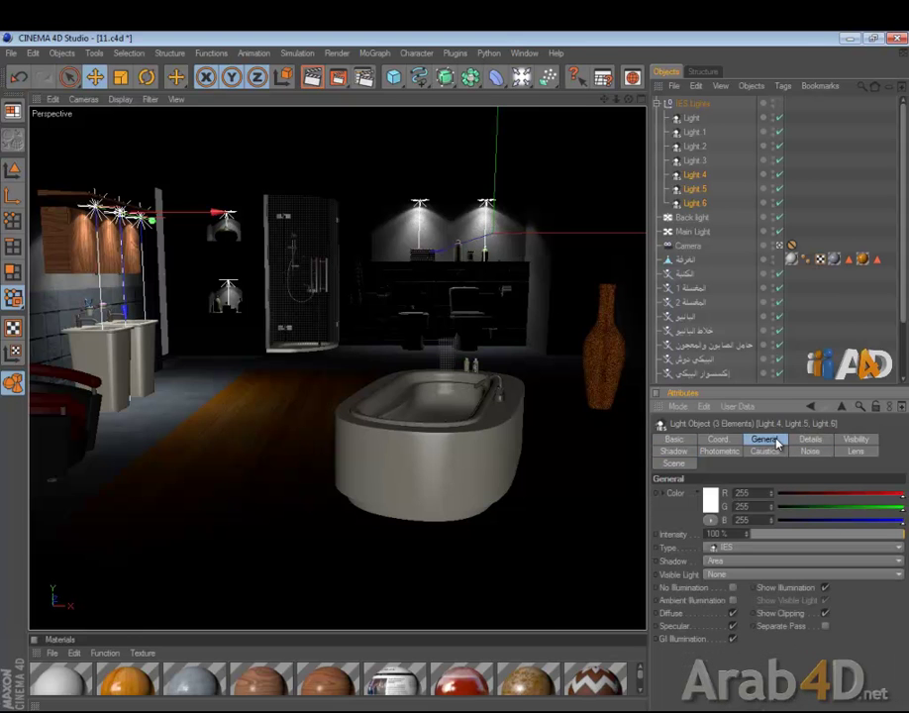
Replace the photometric data file of Light.4, Light.5 and Light.6 with 7.IES.
click(720, 450)
click(745, 505)
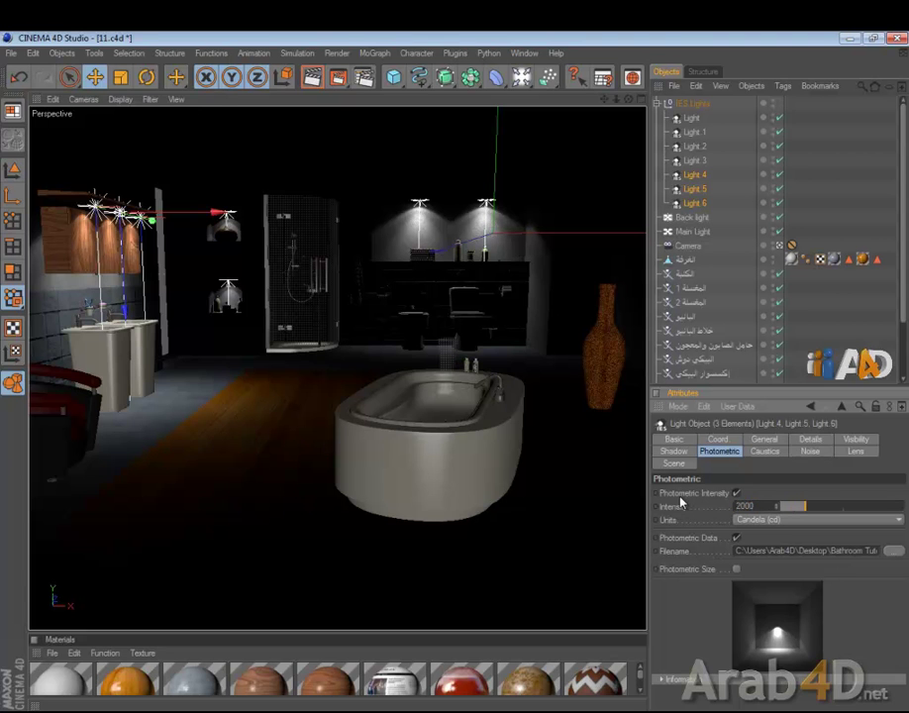
key(Return)
click(893, 550)
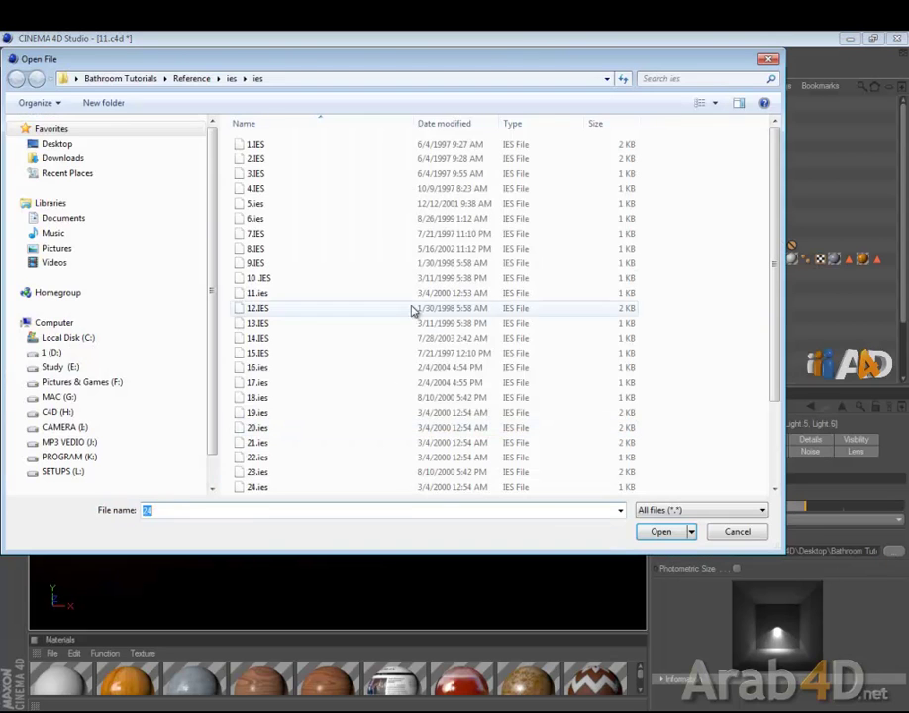
double_click(263, 235)
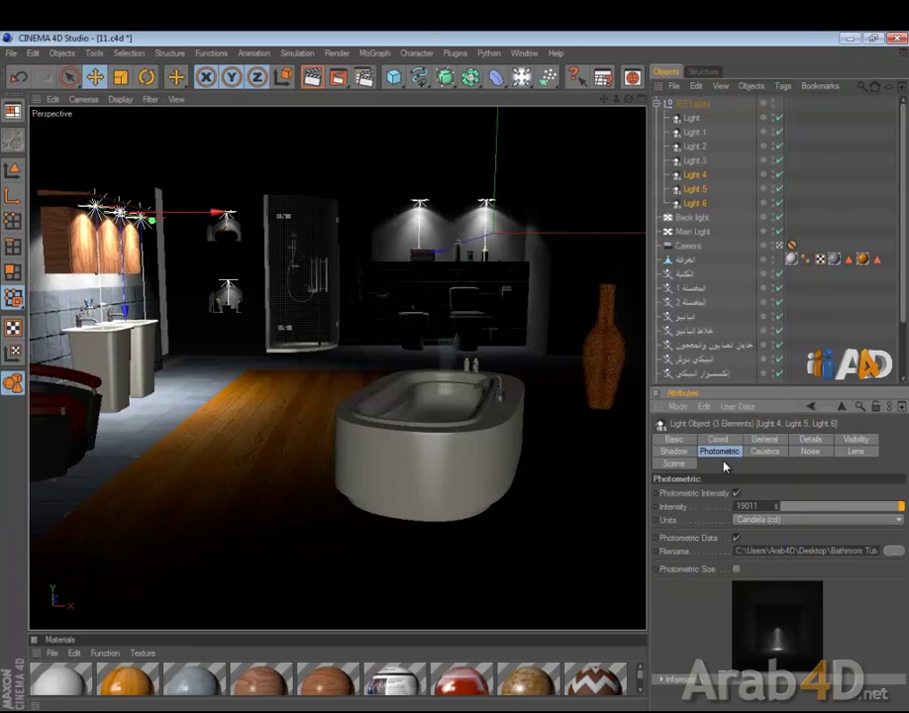
Set the photometric intensity of Light.4, Light.5 and Light.6 to 2000 candela and save the scene.
double_click(758, 506)
text(2000)
key(Return)
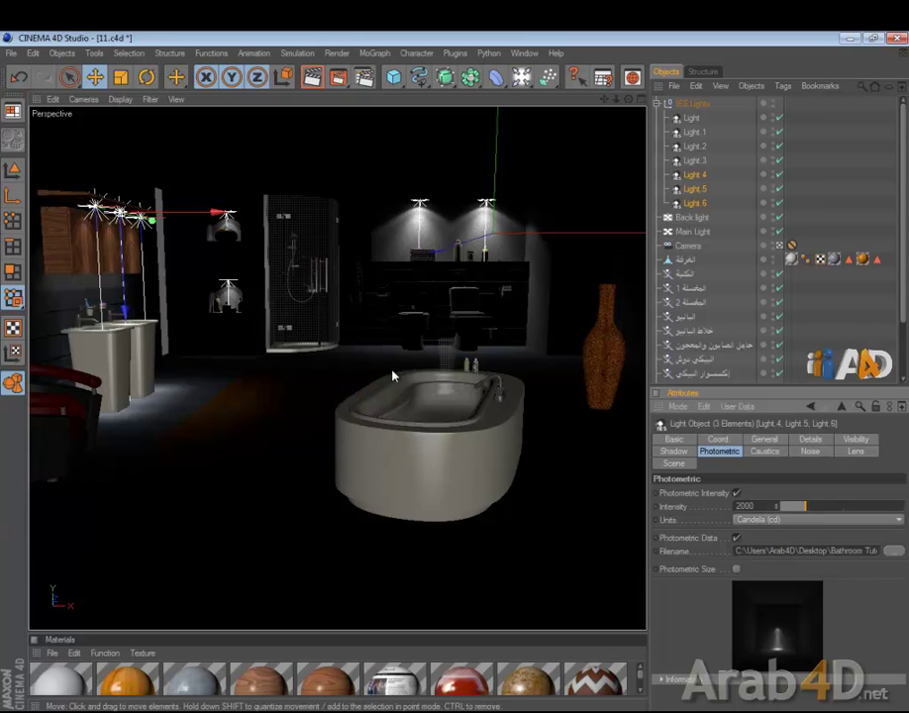
click(872, 197)
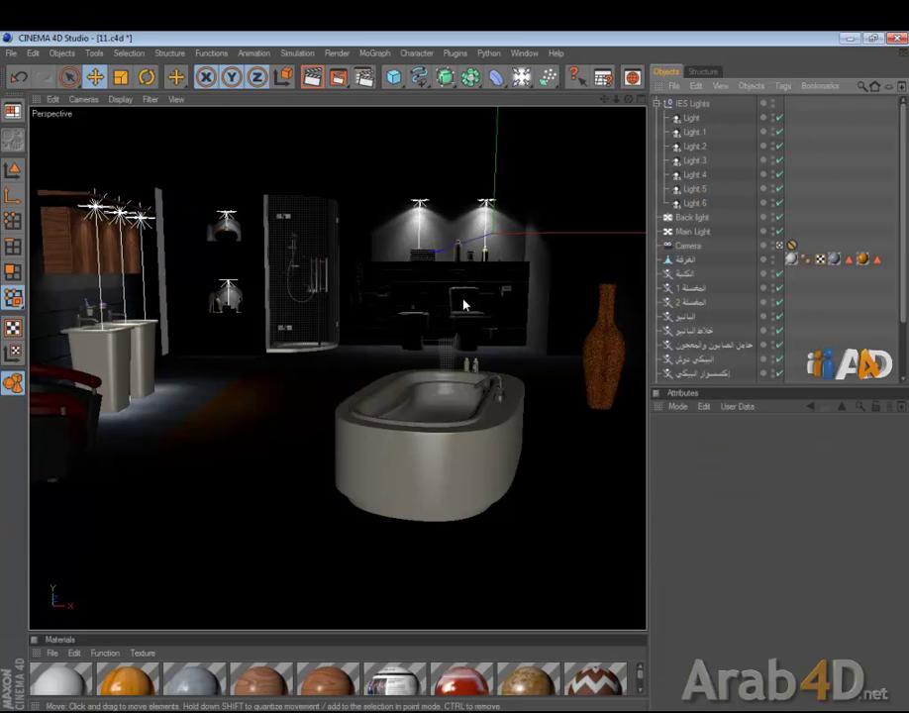
key(ctrl+s)
Select all seven IES lights and review their scene inclusion settings.
drag(728, 116, 679, 205)
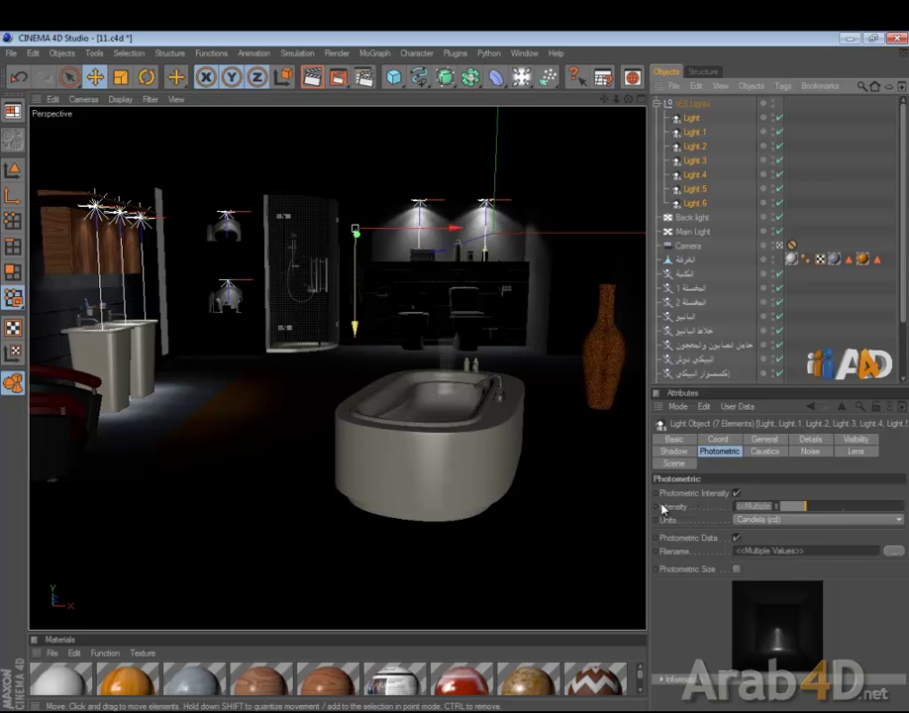
click(673, 463)
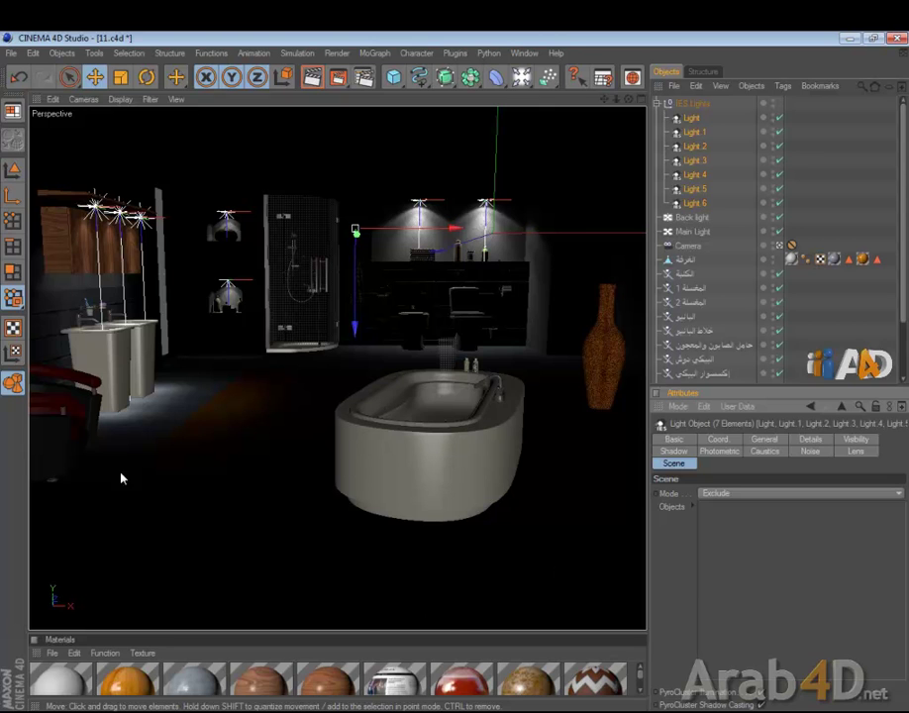
click(737, 161)
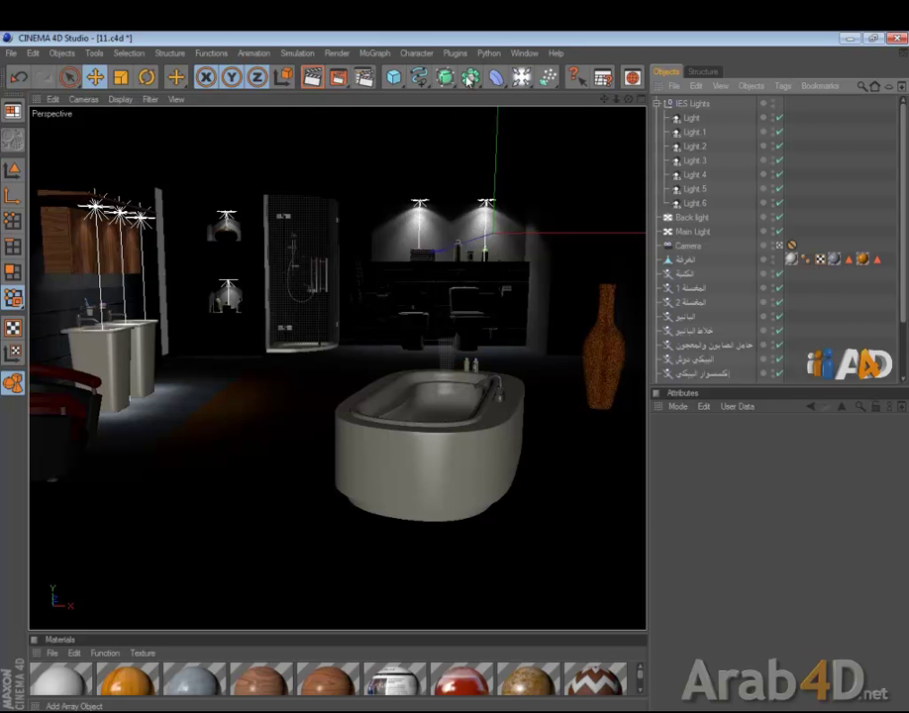
Add a new light and disable the seven IES lights, Back light and Main Light.
drag(522, 77, 550, 91)
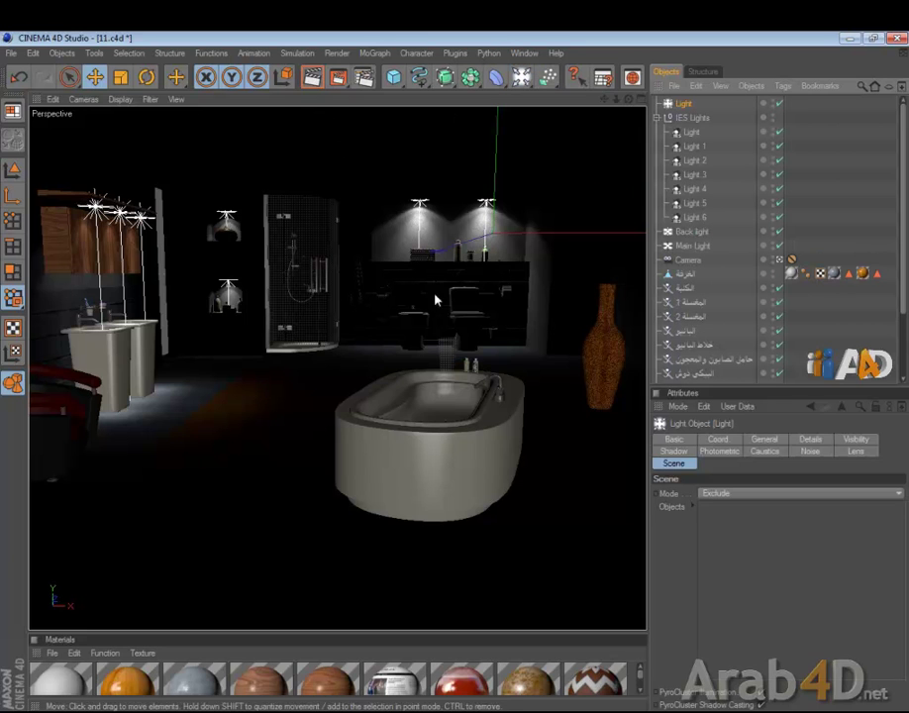
middle_click(518, 377)
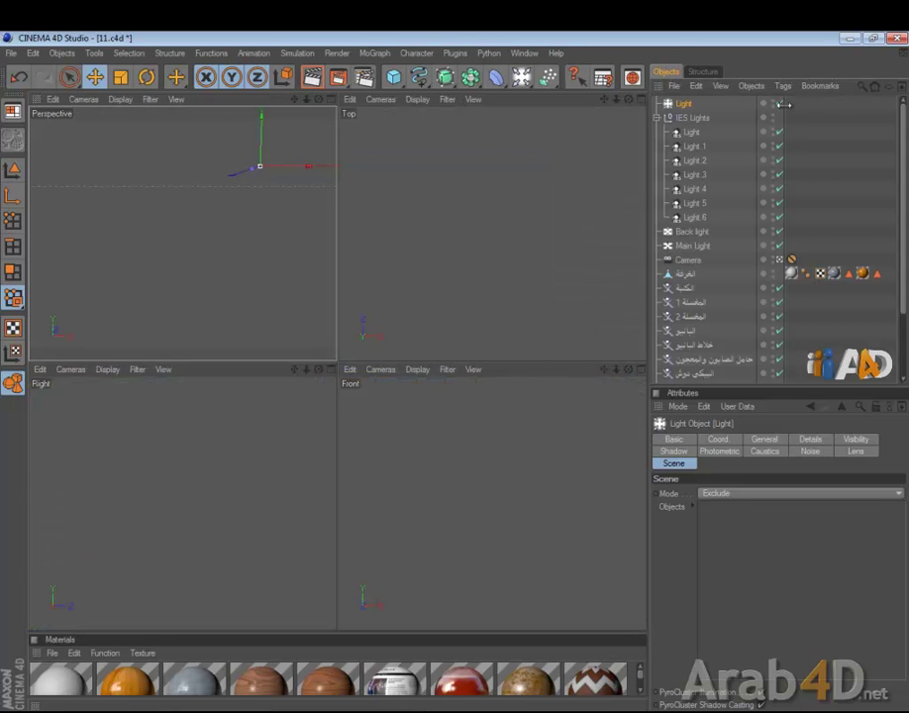
drag(778, 132, 784, 212)
Move the new light in the Front view to the underside of the small ceiling fixture above the shower.
middle_click(463, 520)
scroll(498, 371, down, 6)
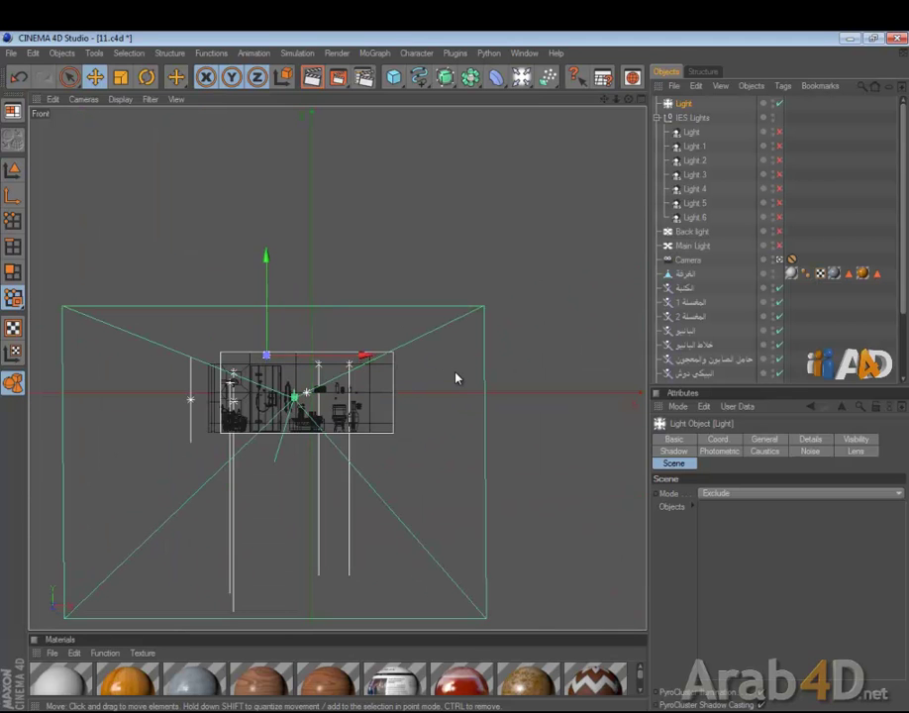
scroll(386, 462, up, 4)
key(s)
scroll(394, 462, down, 3)
drag(455, 376, 317, 224)
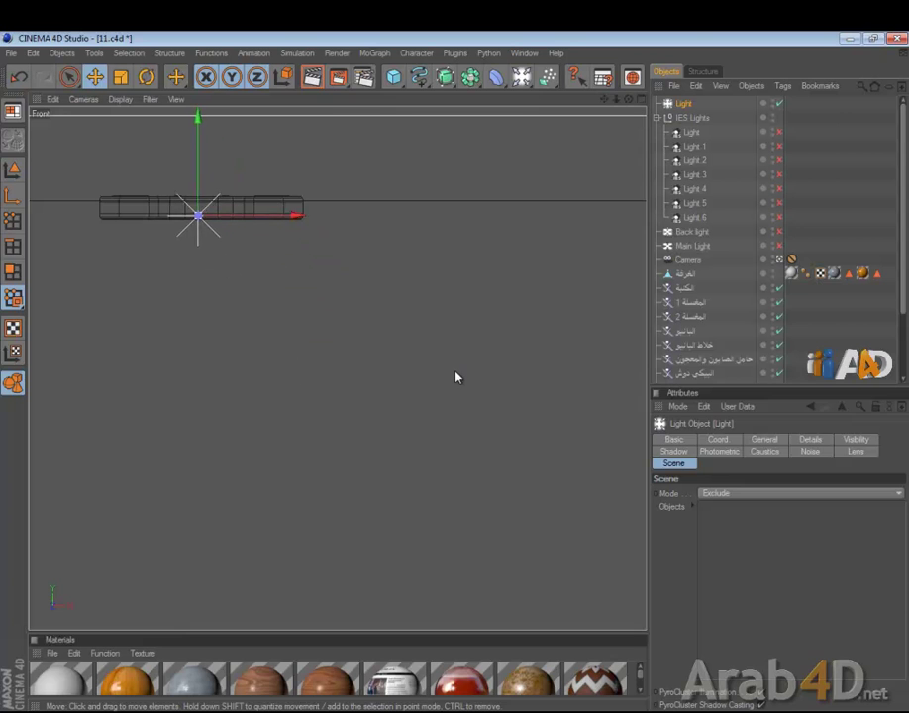
middle_click(383, 498)
middle_click(246, 329)
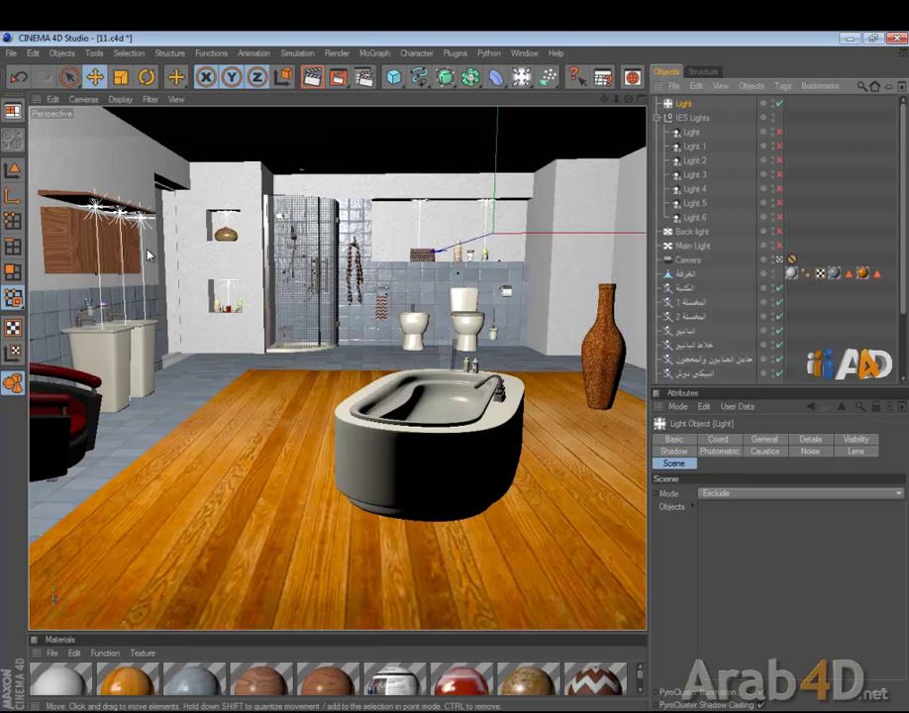
click(763, 439)
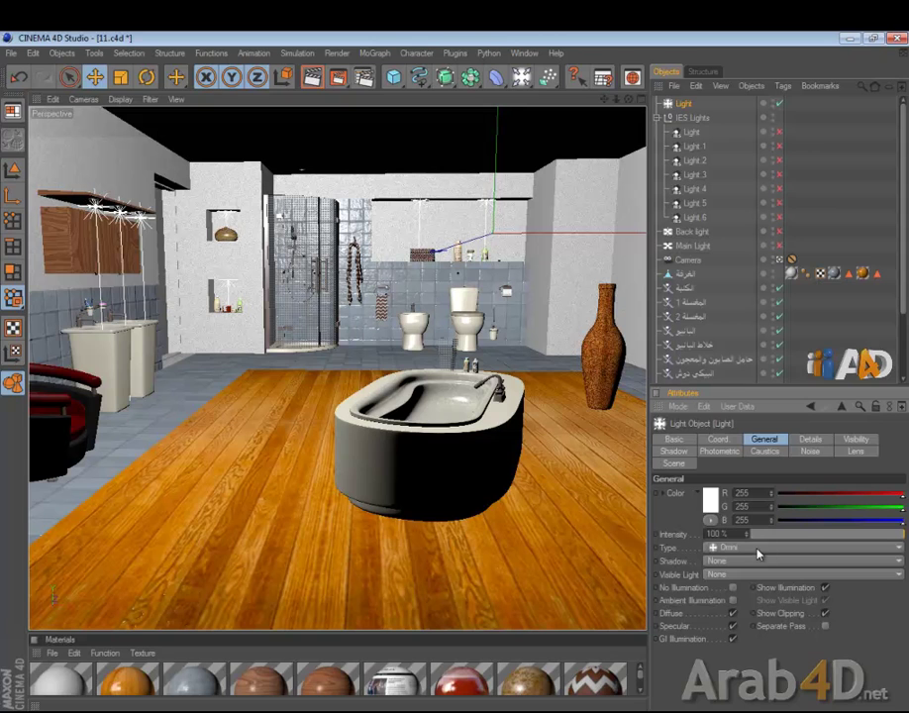
click(733, 575)
click(723, 600)
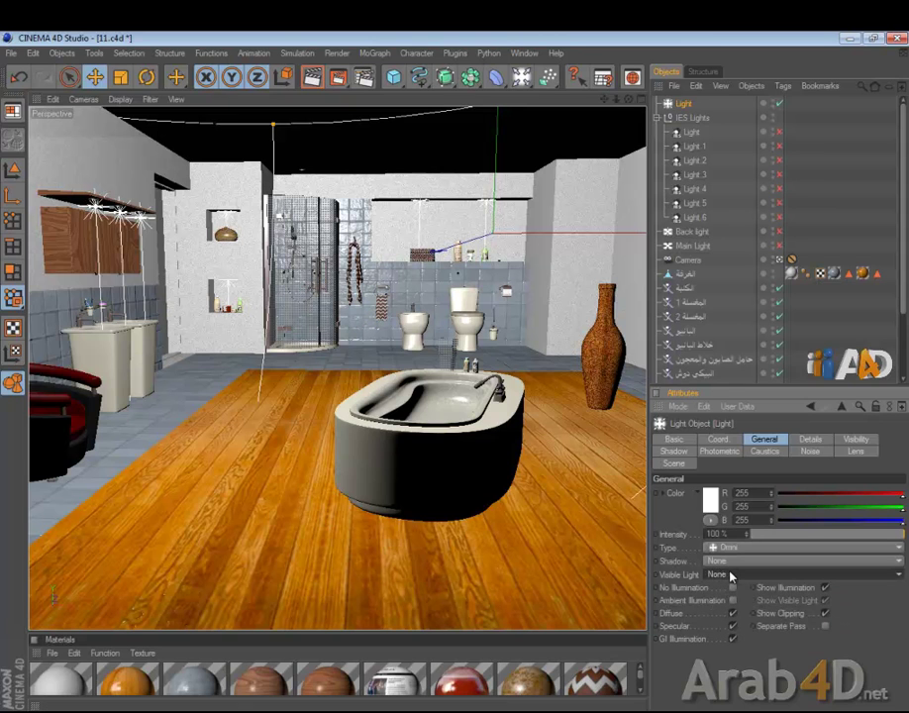
click(725, 588)
Move the new light in depth in the Top view to centre it on the round fixture over the corner shower.
middle_click(391, 333)
middle_click(472, 277)
scroll(473, 284, down, 6)
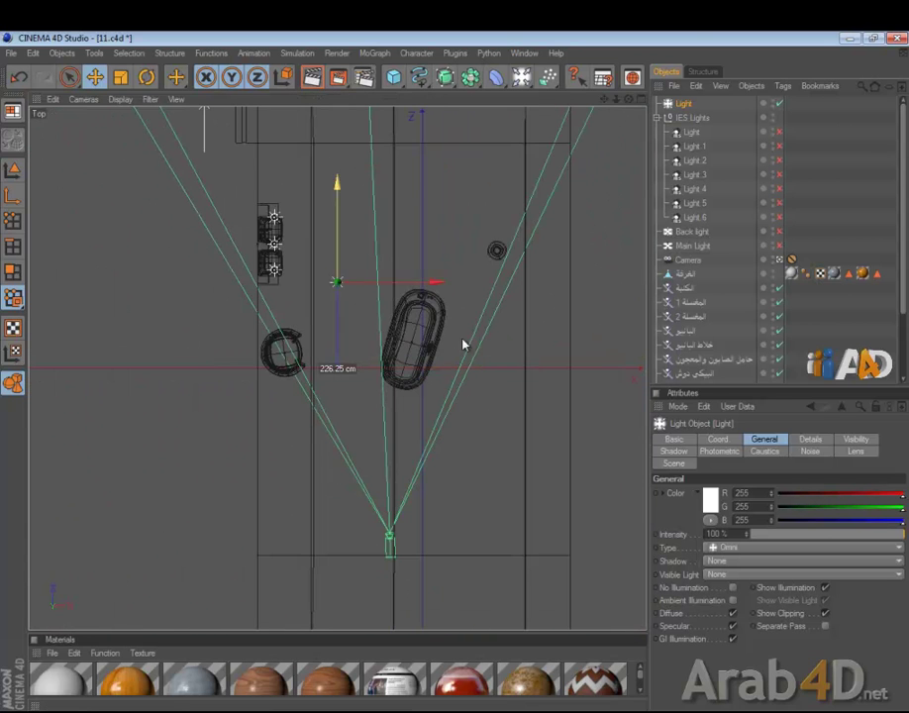
scroll(347, 315, up, 5)
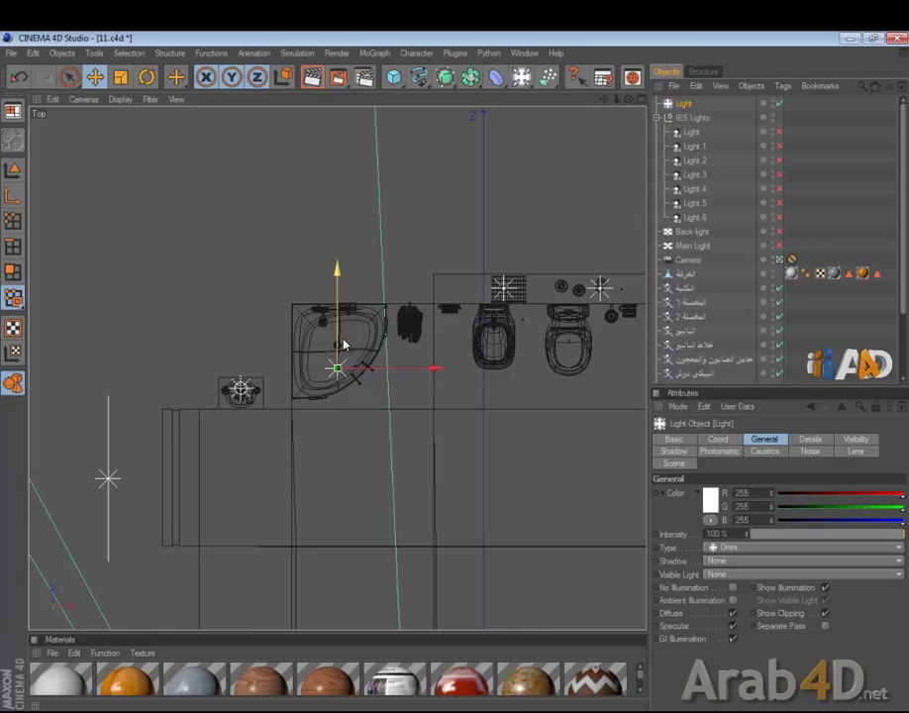
scroll(343, 344, up, 3)
drag(341, 340, 459, 377)
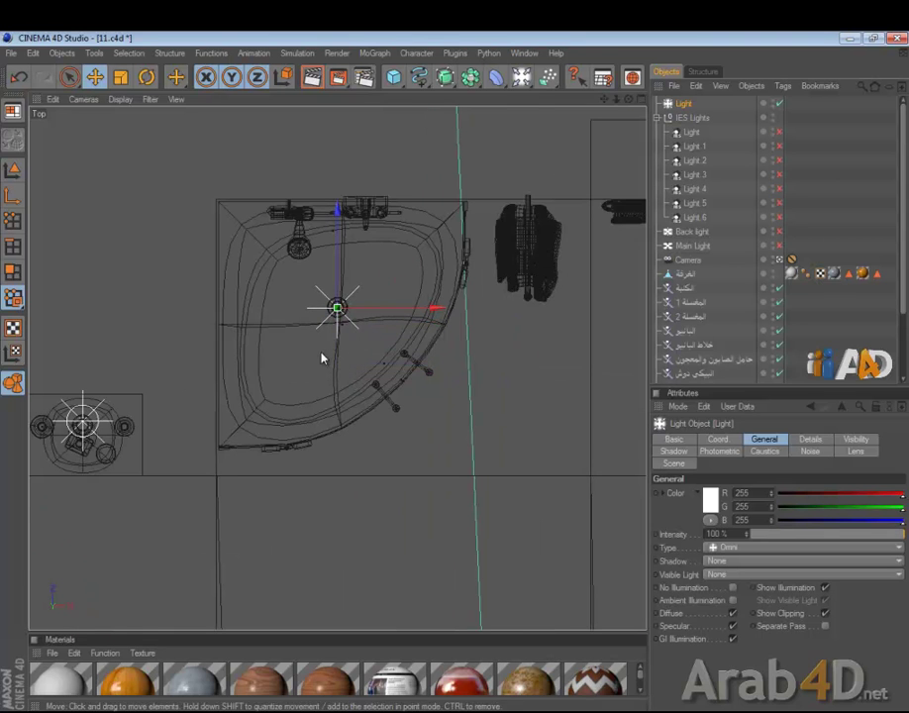
middle_click(452, 361)
middle_click(263, 341)
Set the new light's Visible Light option to Visible.
click(753, 560)
click(717, 574)
click(802, 574)
click(723, 601)
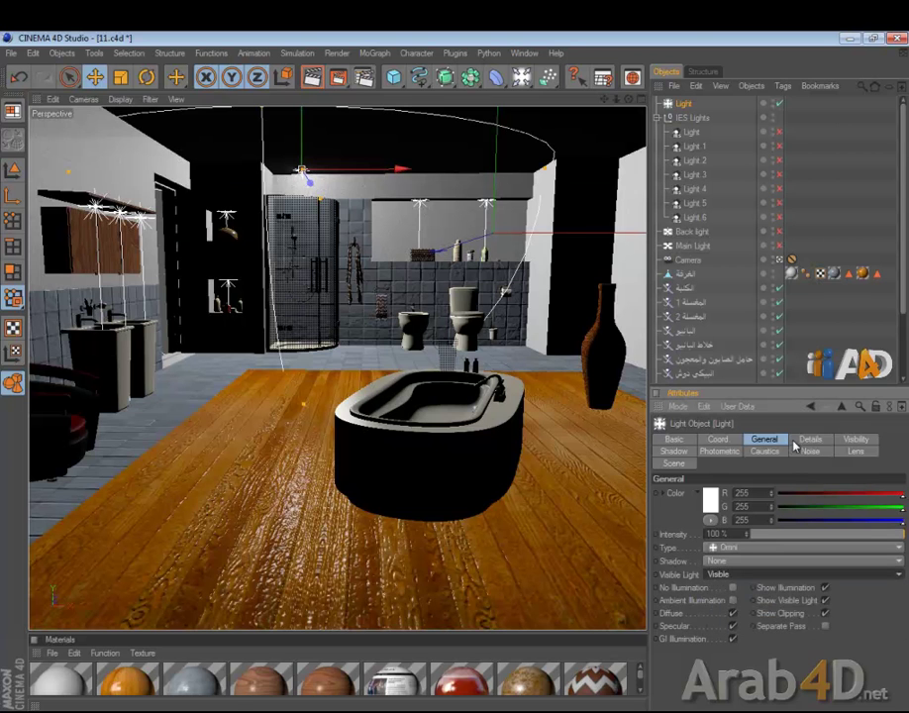
Set the visible light's outer distance to 0.5 cm.
click(855, 439)
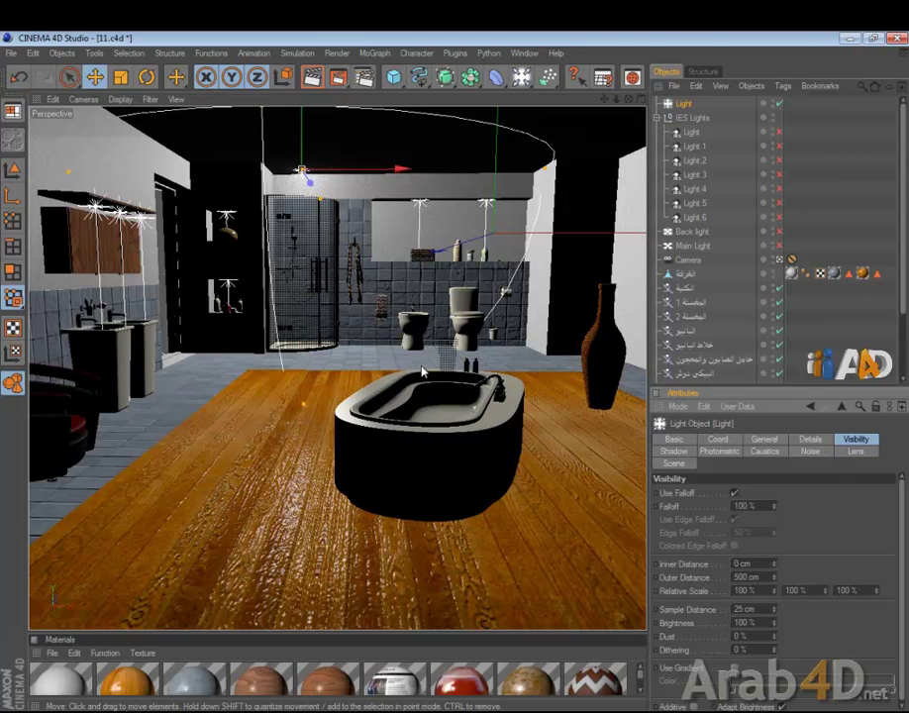
click(855, 451)
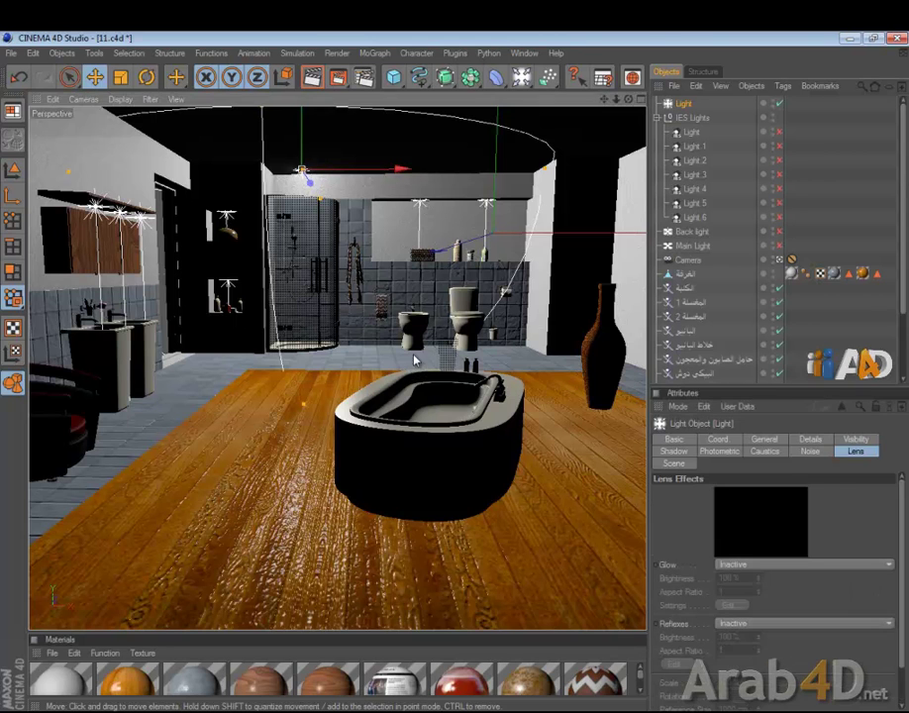
click(852, 440)
drag(810, 563, 811, 561)
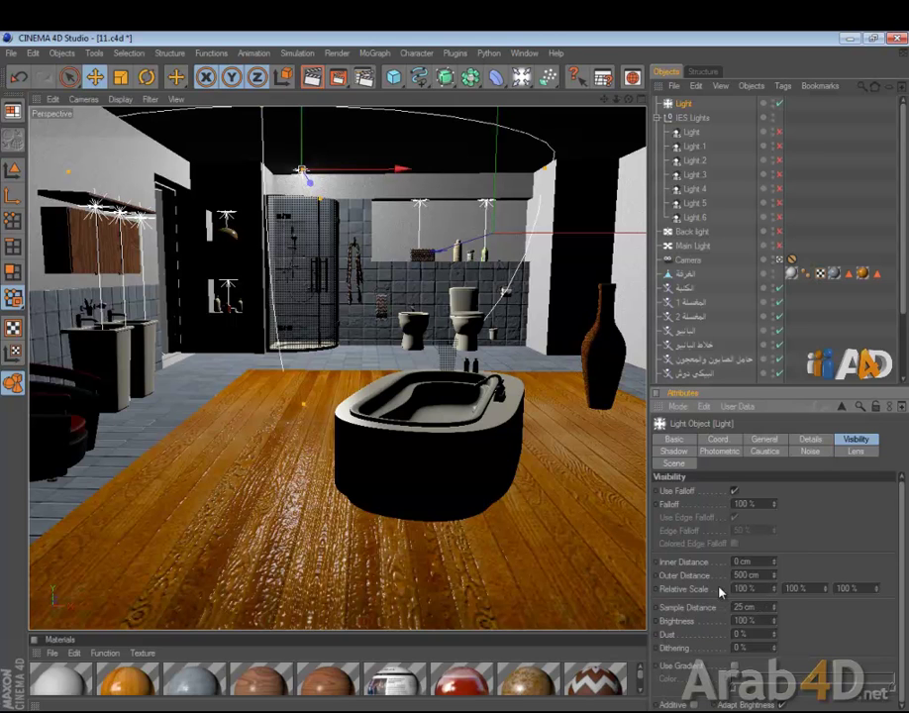
double_click(763, 575)
text(0.5)
key(Return)
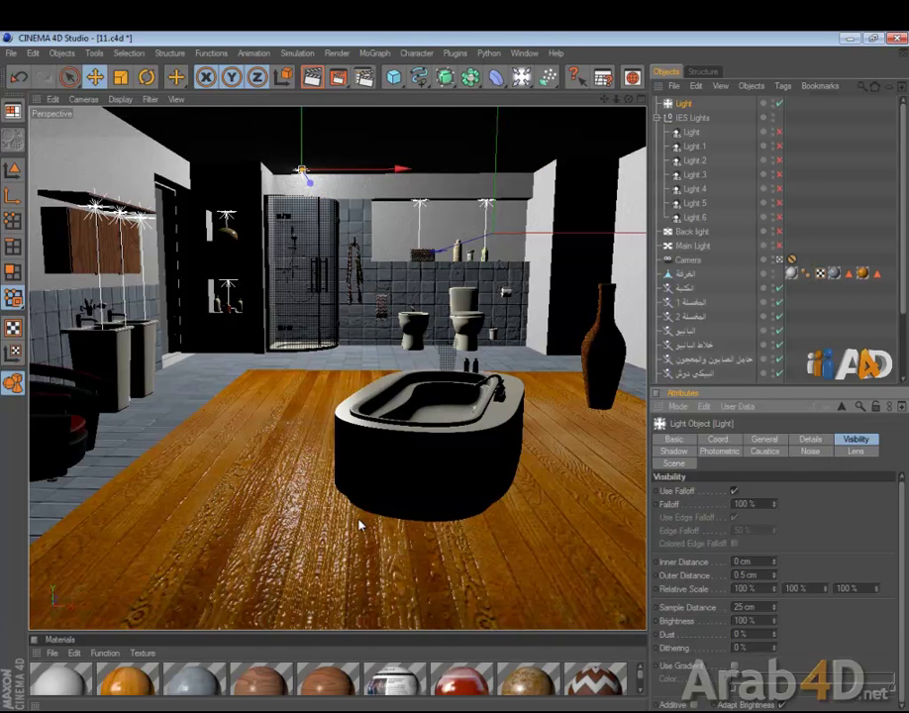
Give the new light a CINEMA 4D R4 glow lens effect.
click(771, 439)
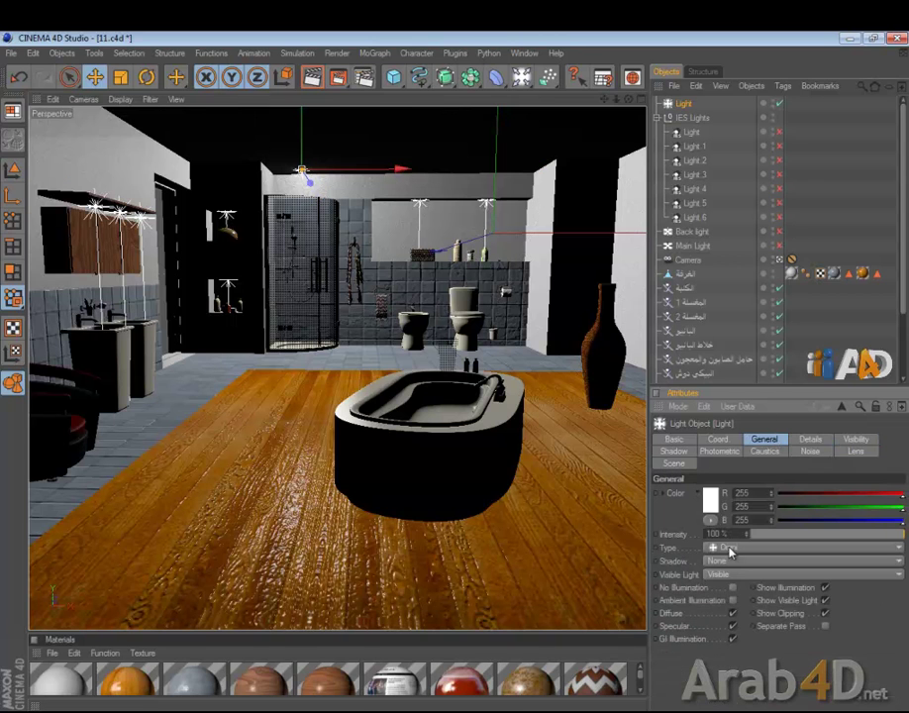
click(856, 450)
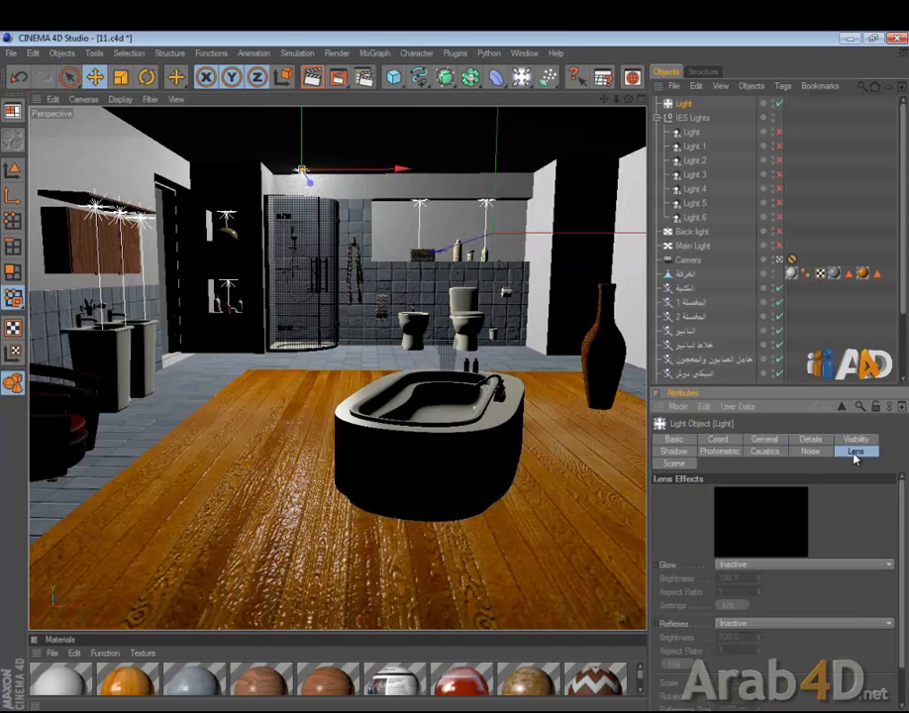
click(752, 564)
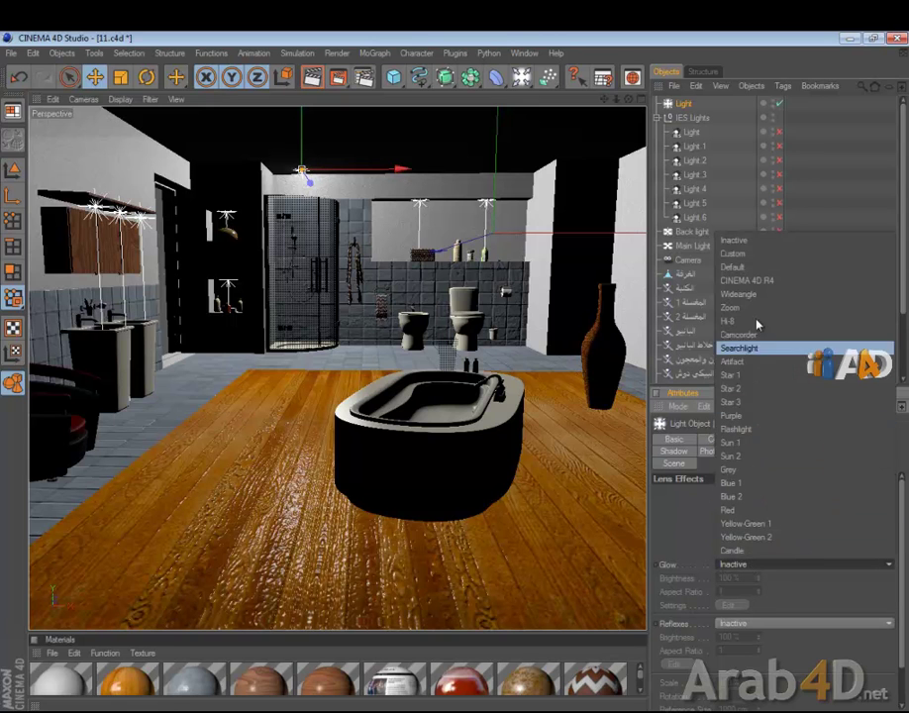
click(750, 280)
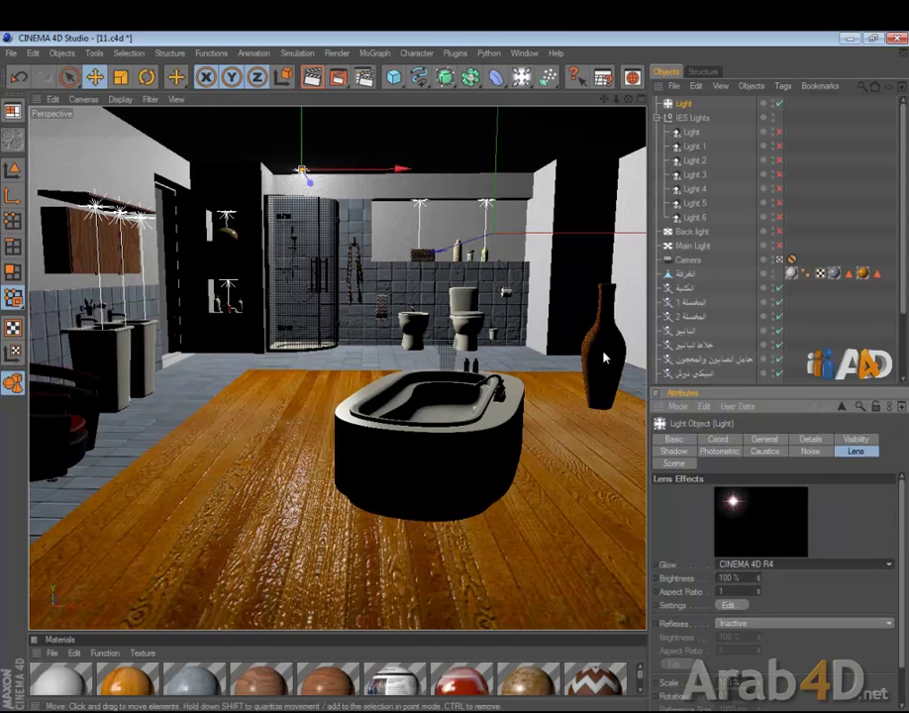
Make the glow's ring inactive and set the lens effect's brightness and scale to 15%.
click(728, 604)
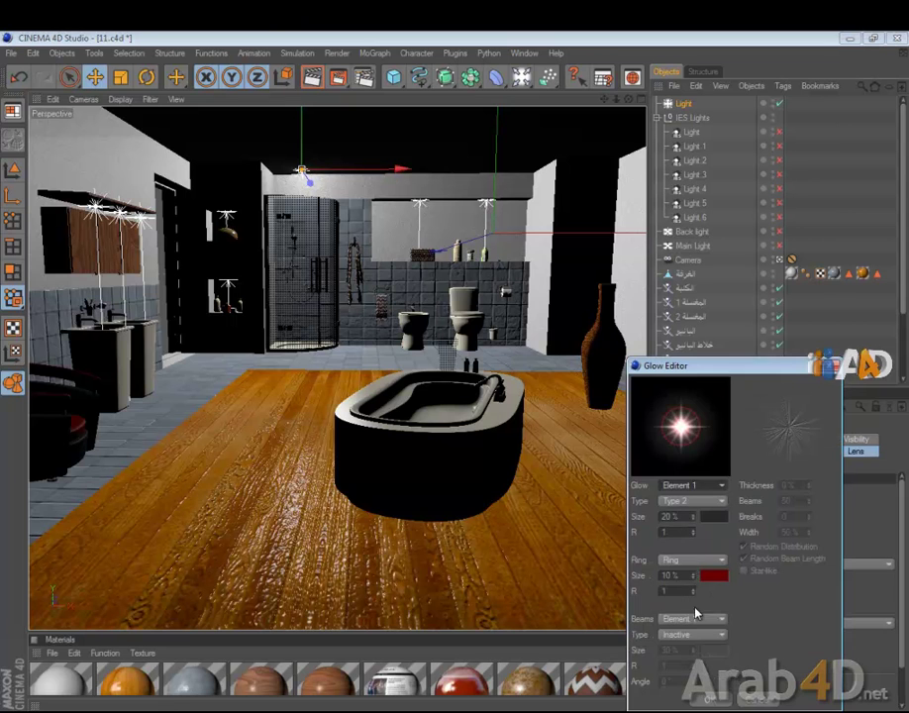
click(691, 561)
click(687, 575)
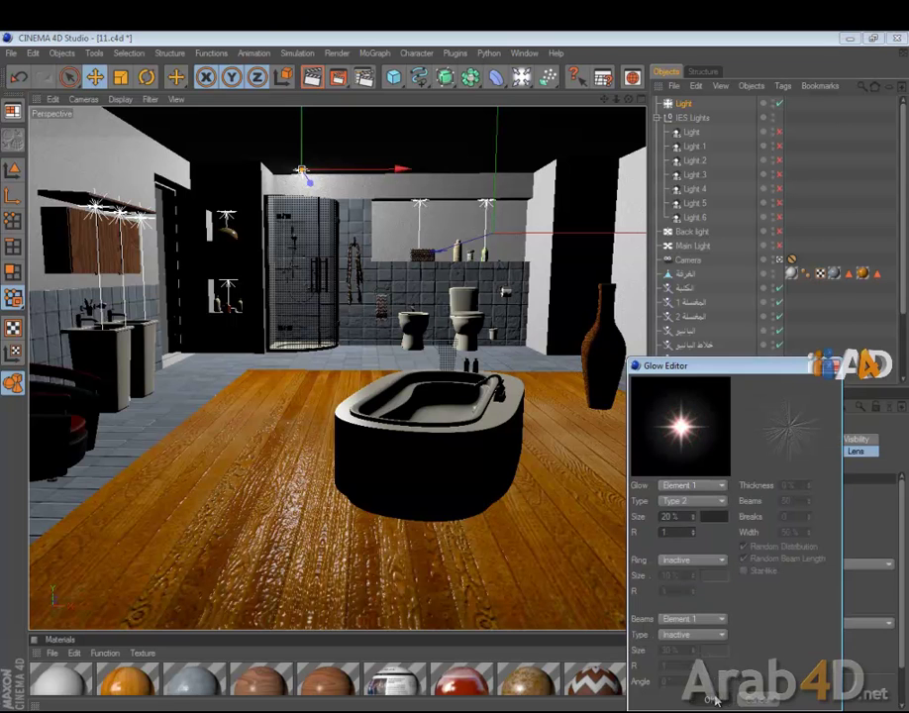
click(710, 700)
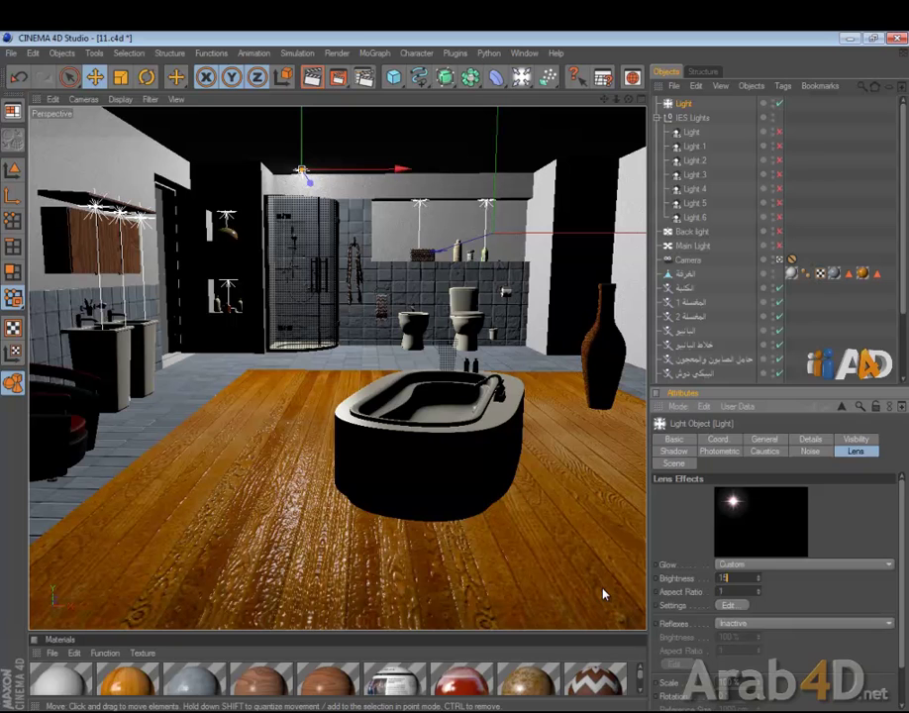
text(15)
key(Return)
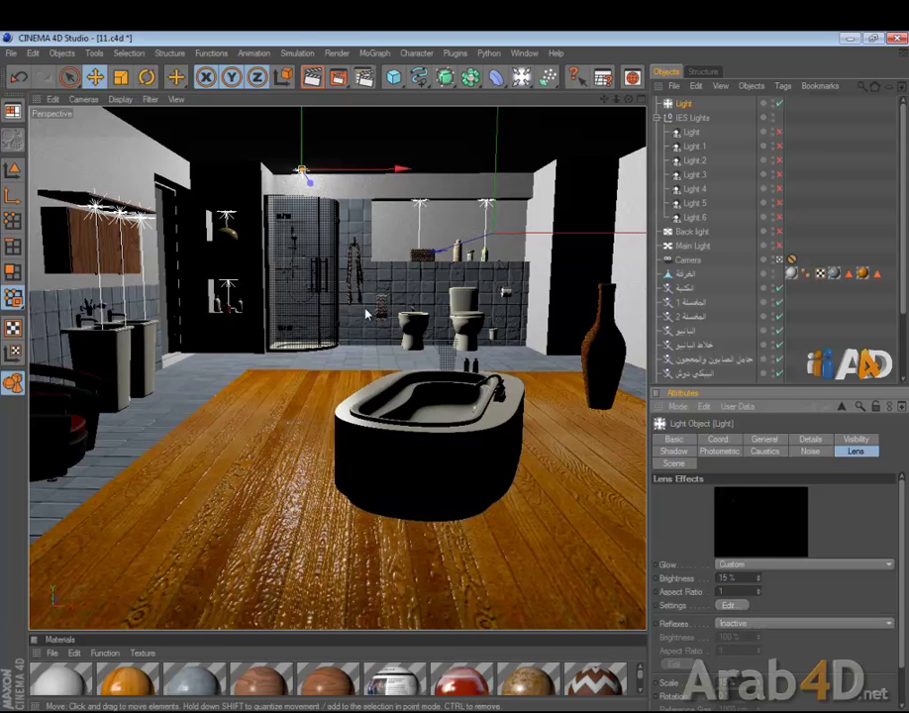
Render the region around the shower's ceiling light and check that Lens Effects is listed in the render settings.
click(338, 78)
click(361, 89)
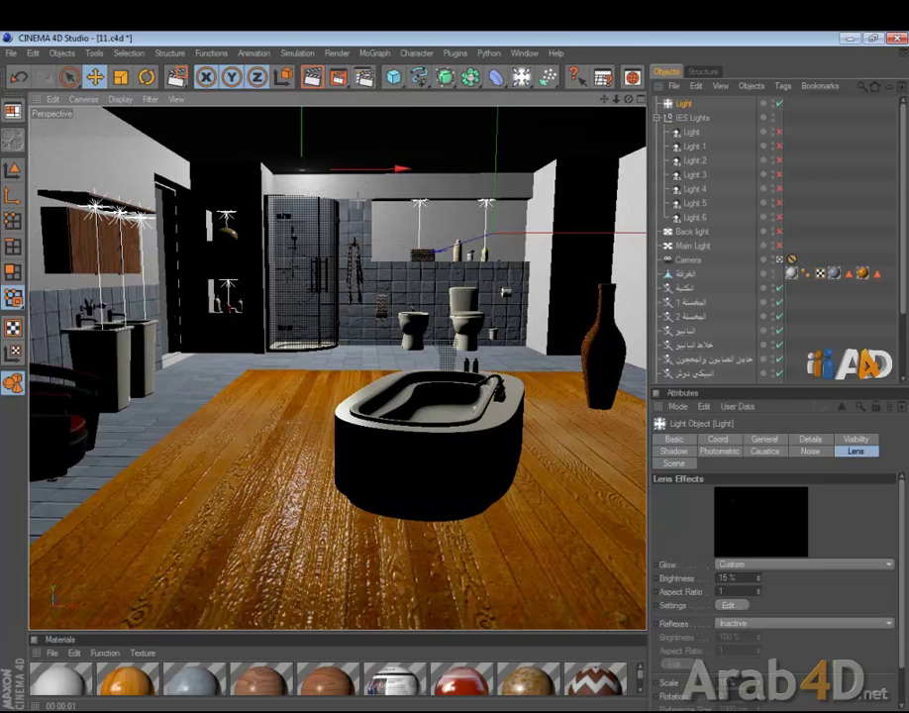
click(363, 77)
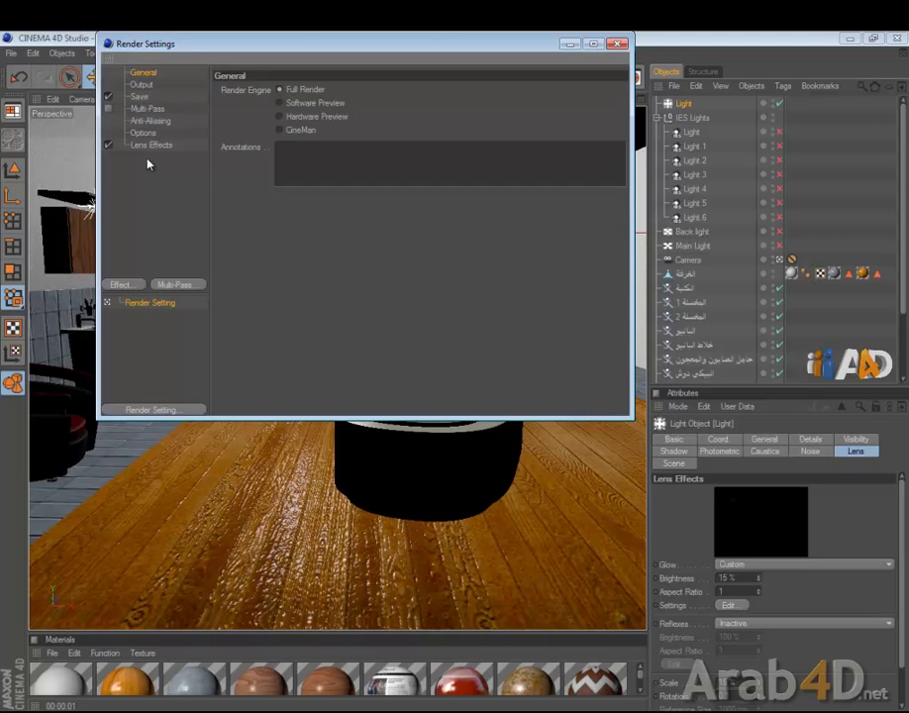
click(618, 44)
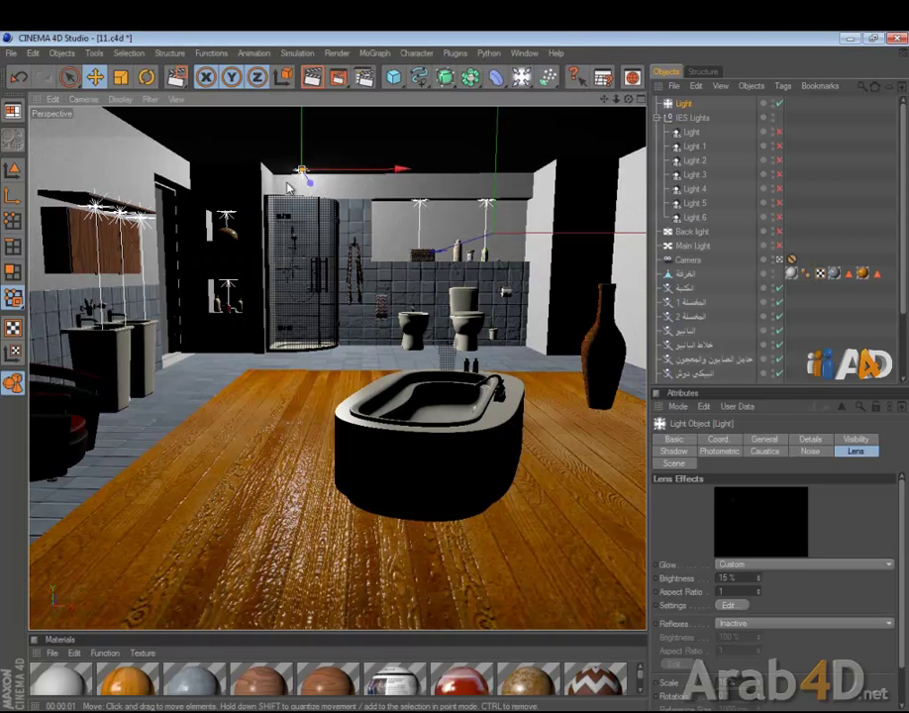
Set the shower ceiling light's lens glow type to CINEMA 4D R4 and undo the trial increase of its brightness.
click(763, 114)
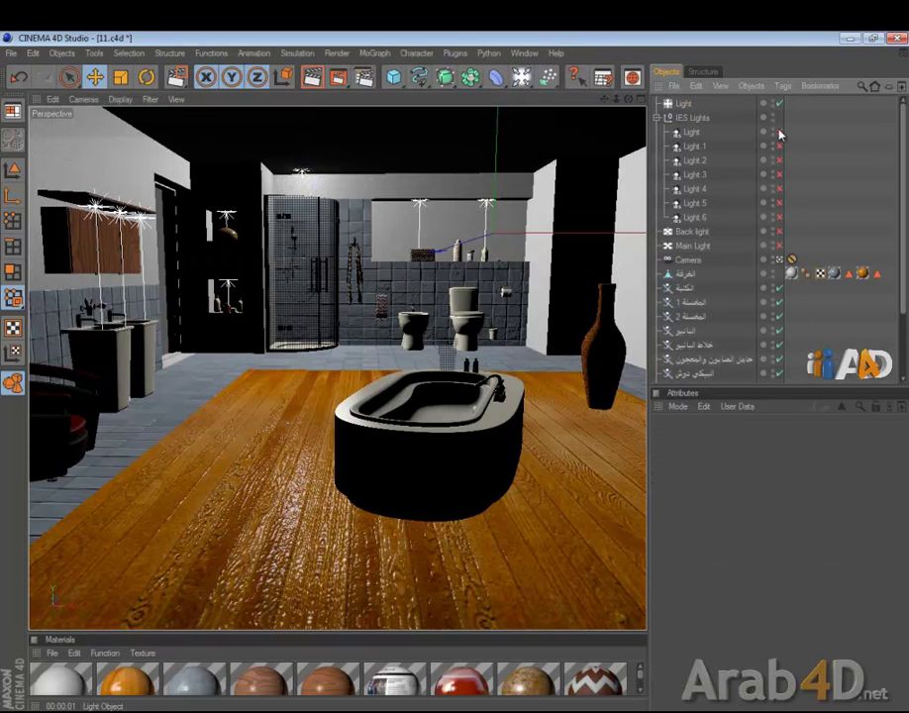
click(691, 105)
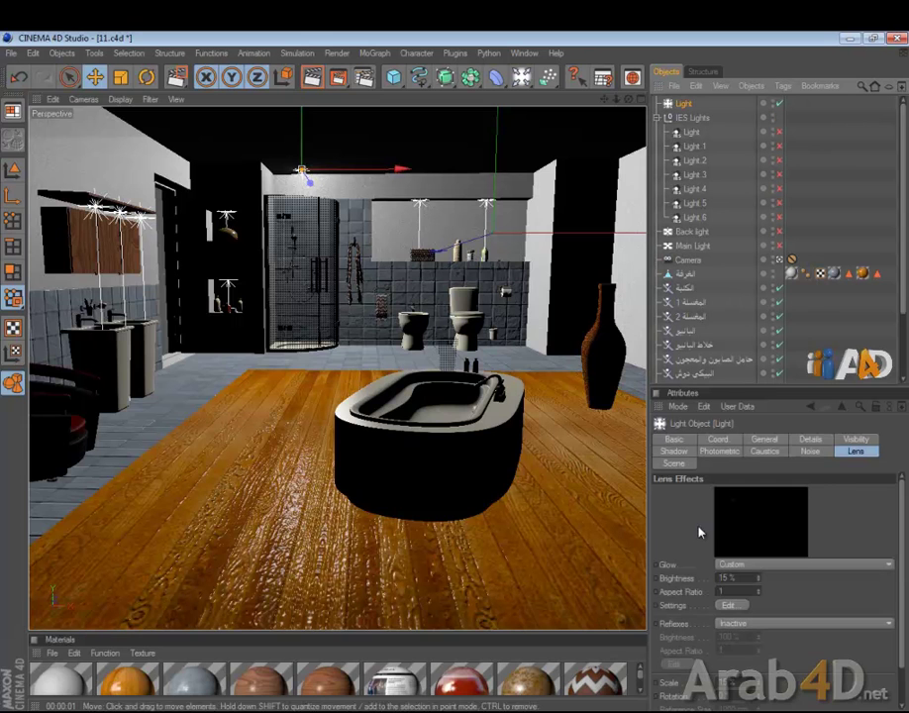
click(741, 568)
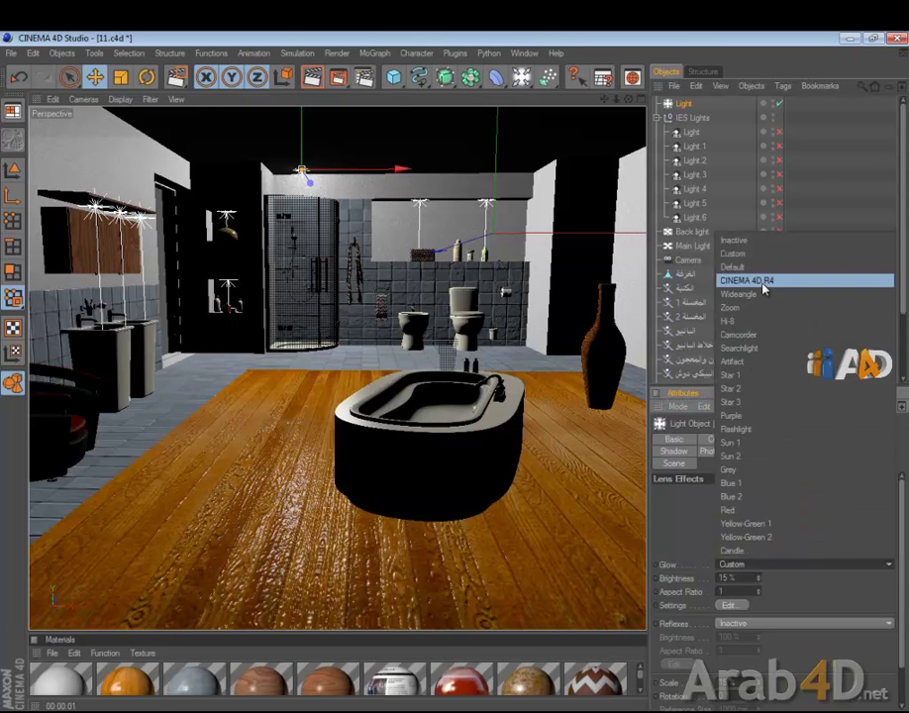
click(747, 285)
click(750, 564)
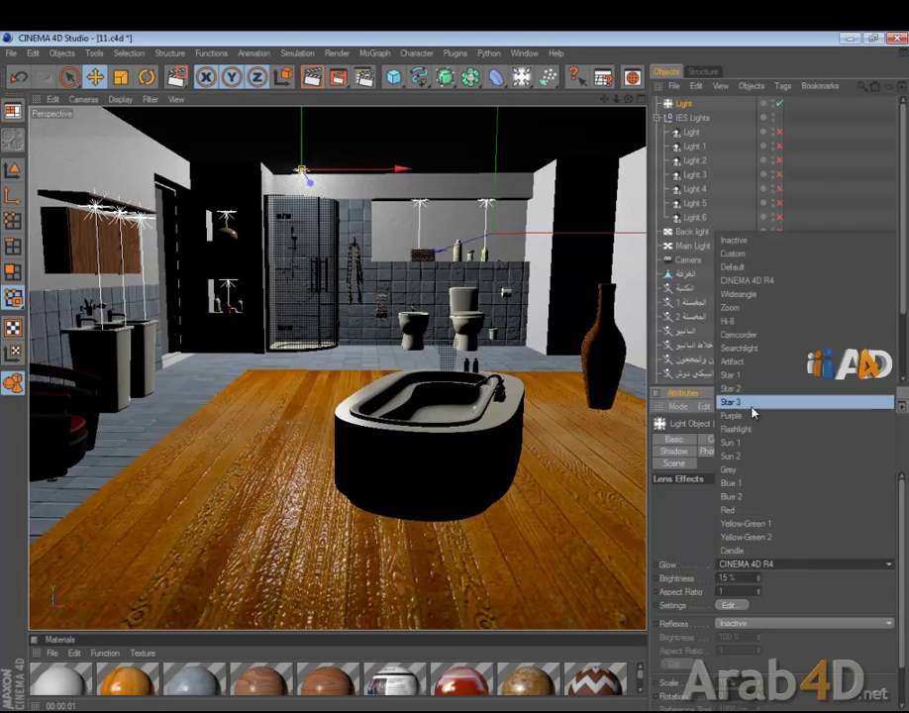
click(756, 285)
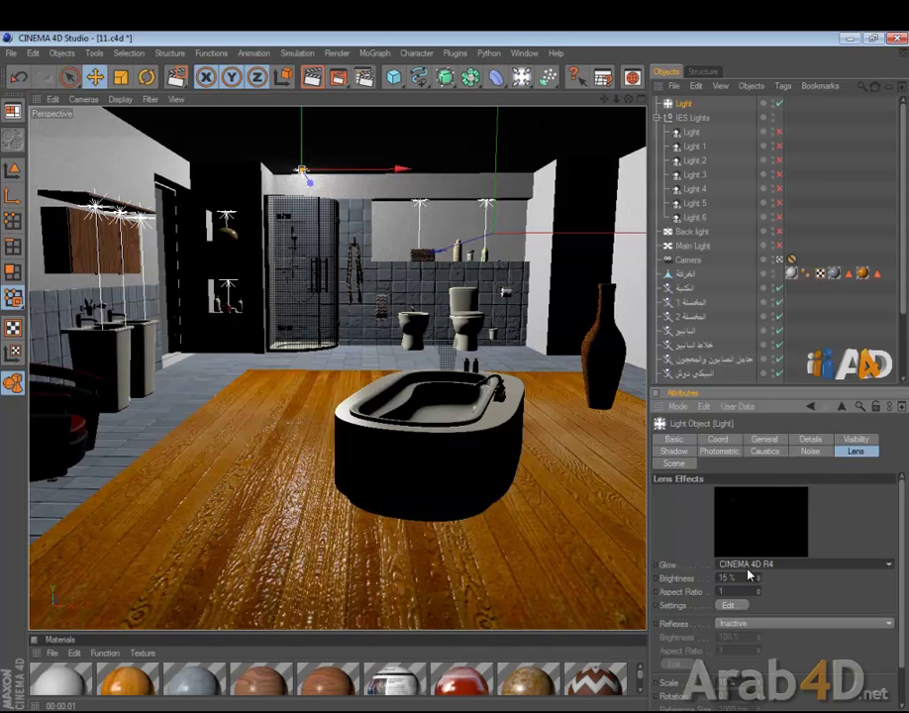
drag(757, 582, 760, 586)
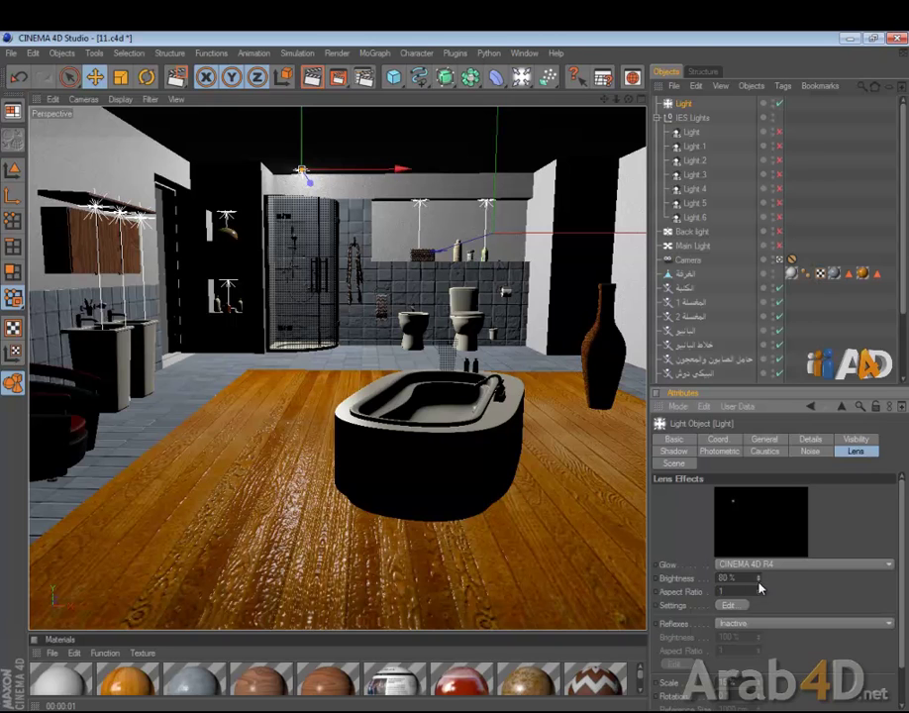
key(ctrl+z)
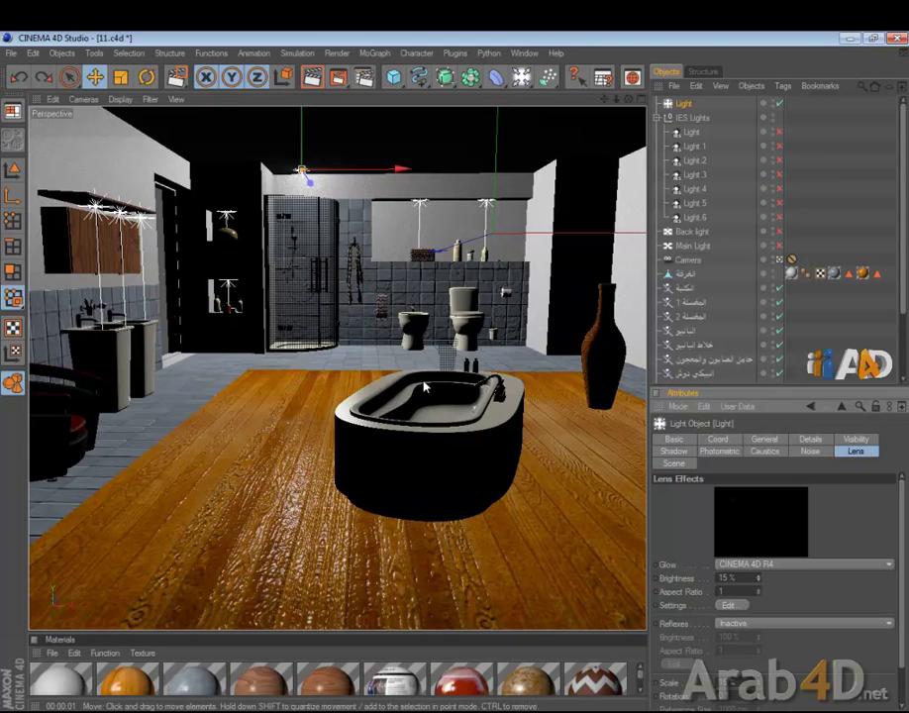
click(828, 165)
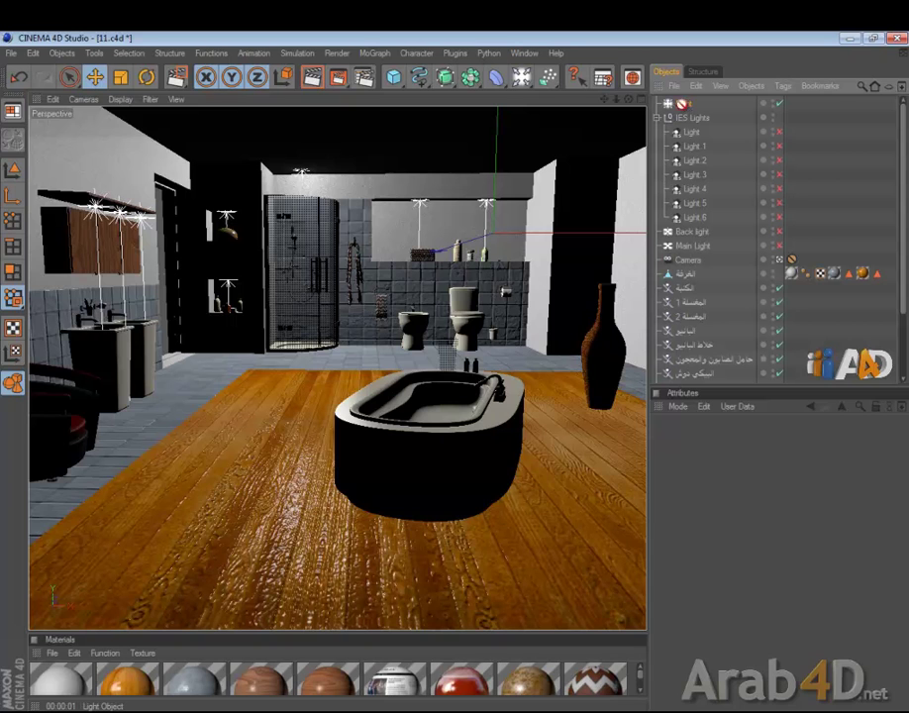
Duplicate the shower ceiling light and move the copy in the top view to the center of the first round spotlight above the washbasins.
ctrl+drag(681, 107, 682, 113)
middle_click(418, 268)
middle_click(404, 247)
click(97, 79)
scroll(302, 408, down, 10)
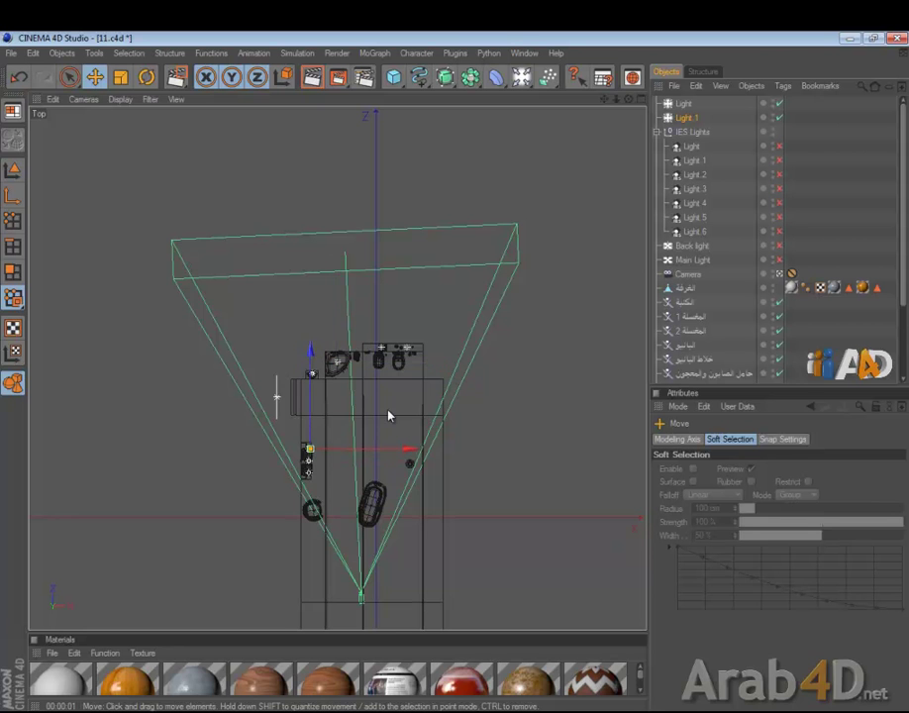
scroll(394, 426, up, 2)
scroll(400, 436, up, 10)
scroll(400, 436, down, 3)
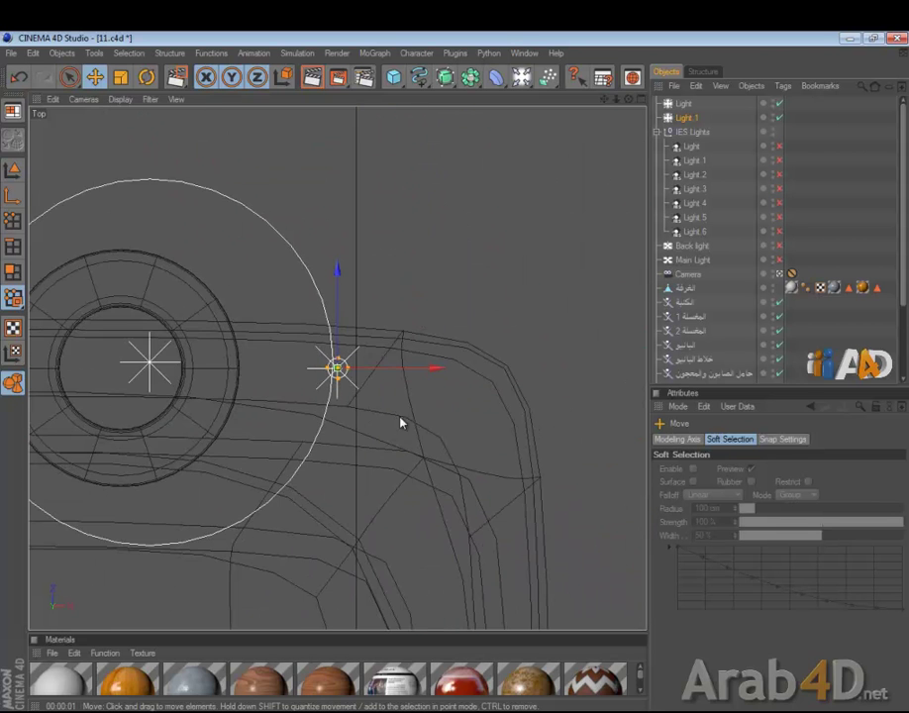
drag(396, 370, 224, 370)
drag(455, 378, 421, 378)
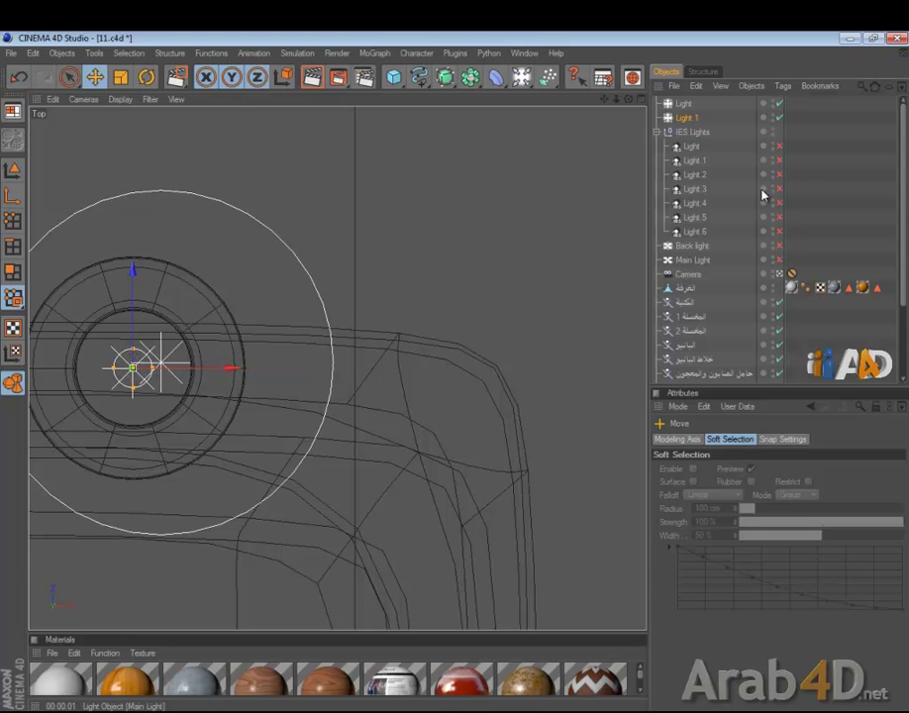
Set the copied light's visibility outer distance to 2 cm and its lens glow brightness to 20%.
click(692, 119)
click(855, 439)
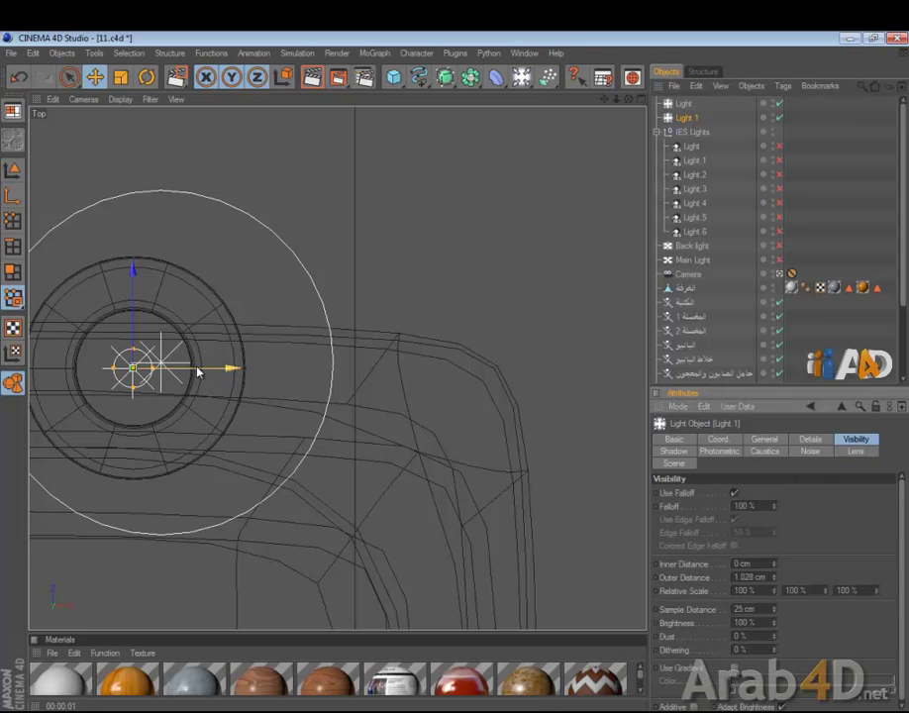
drag(154, 368, 304, 470)
double_click(756, 577)
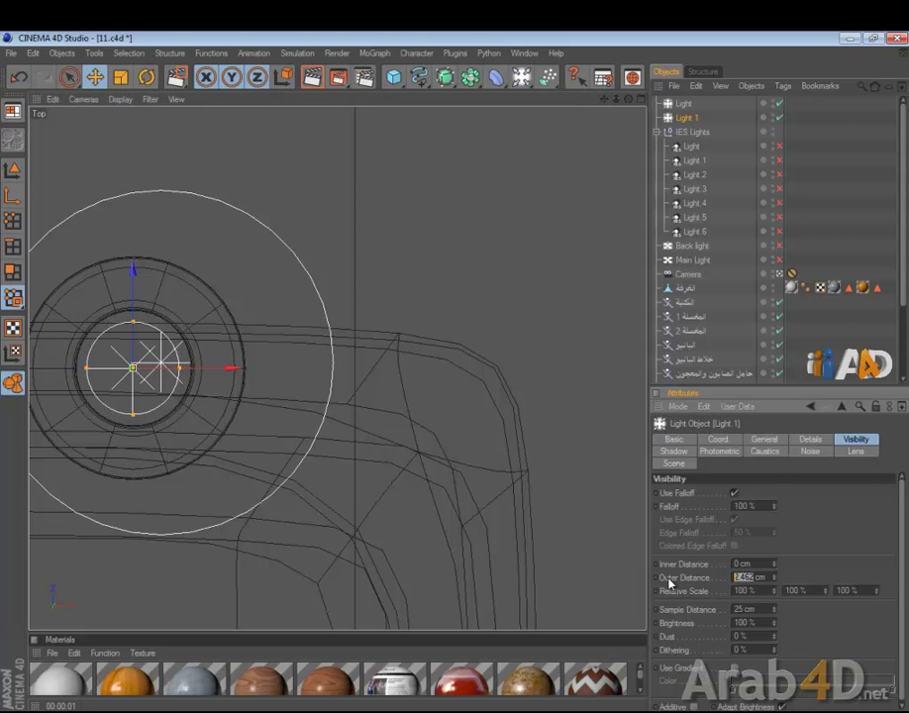
text(2)
key(Return)
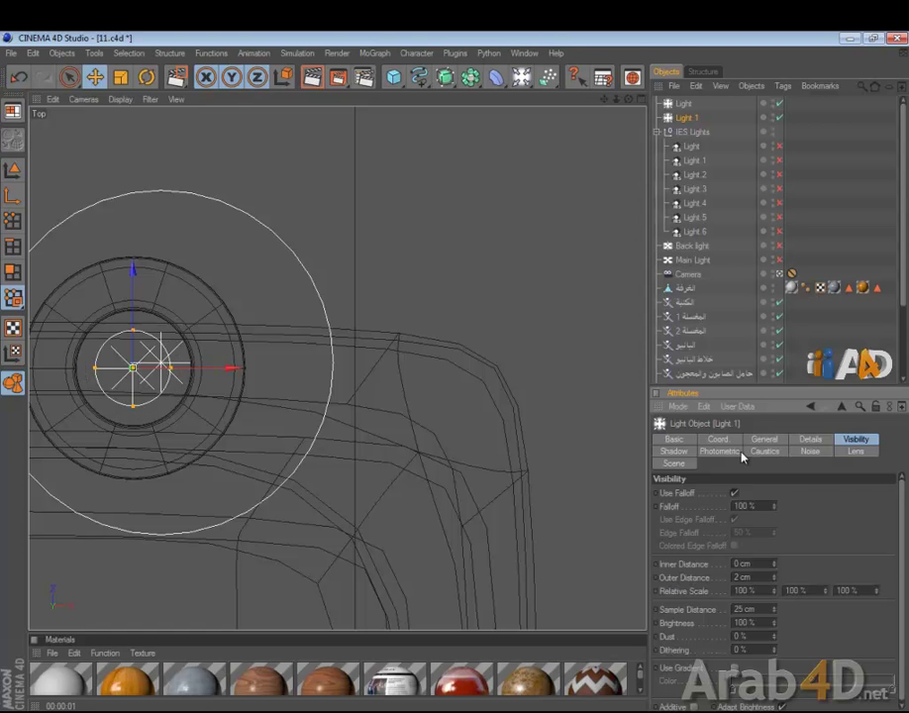
click(856, 451)
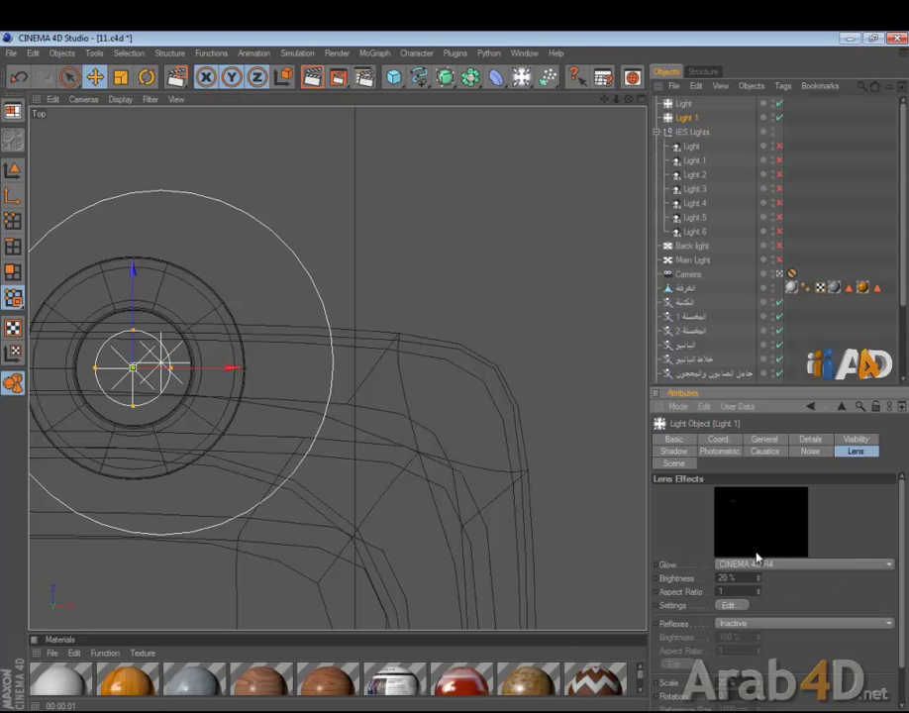
scroll(532, 515, down, 1)
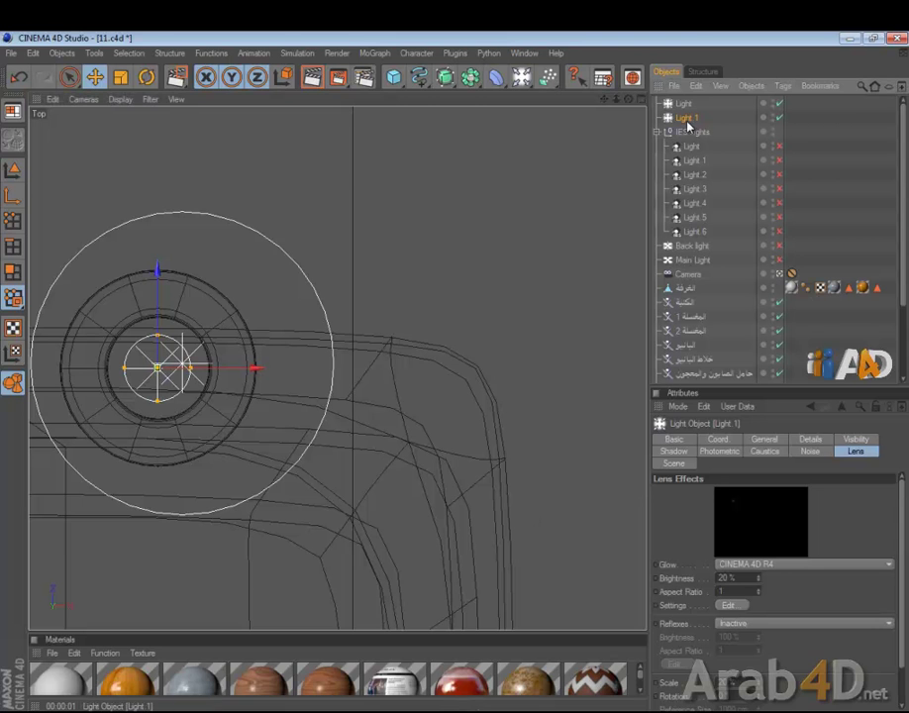
Duplicate Light.1 and move the copy about 70 cm along Z in the top view to the middle washbasin spotlight.
ctrl+drag(689, 126, 689, 132)
middle_click(501, 341)
scroll(507, 320, down, 2)
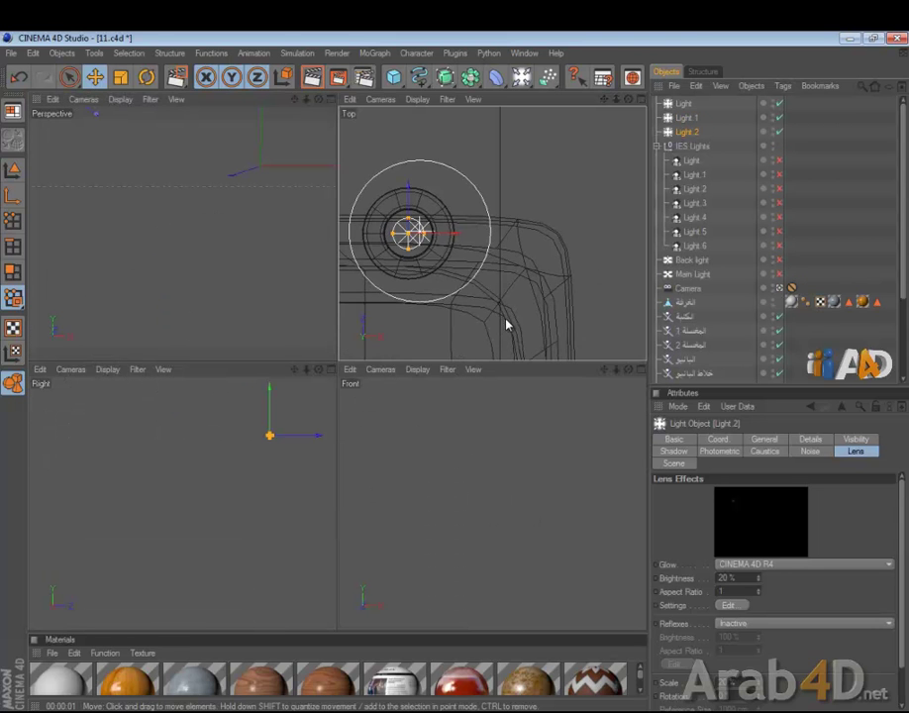
scroll(509, 310, down, 4)
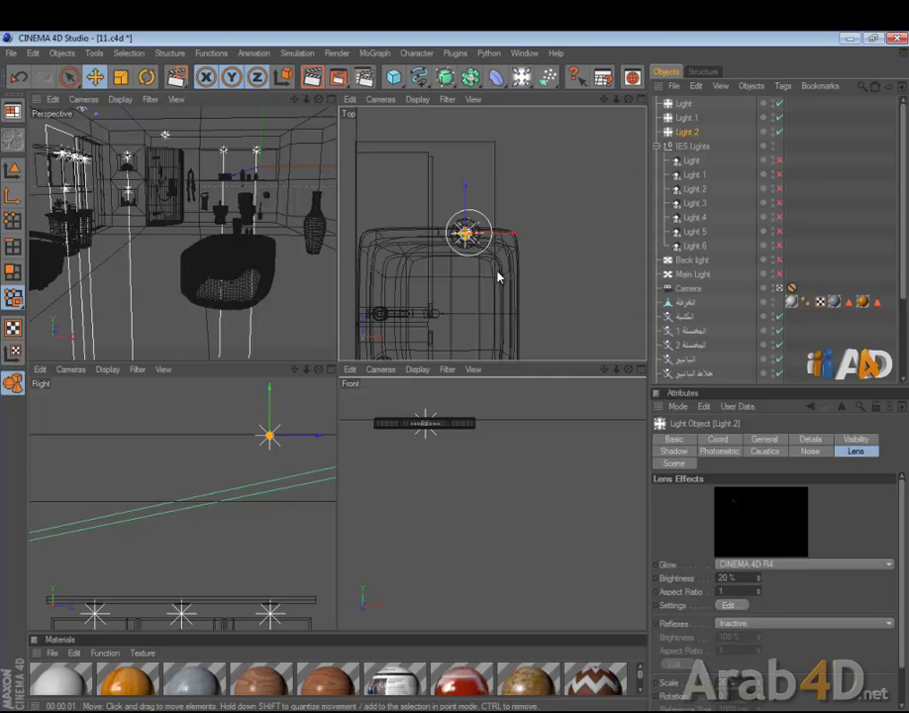
scroll(495, 273, down, 2)
drag(478, 191, 457, 373)
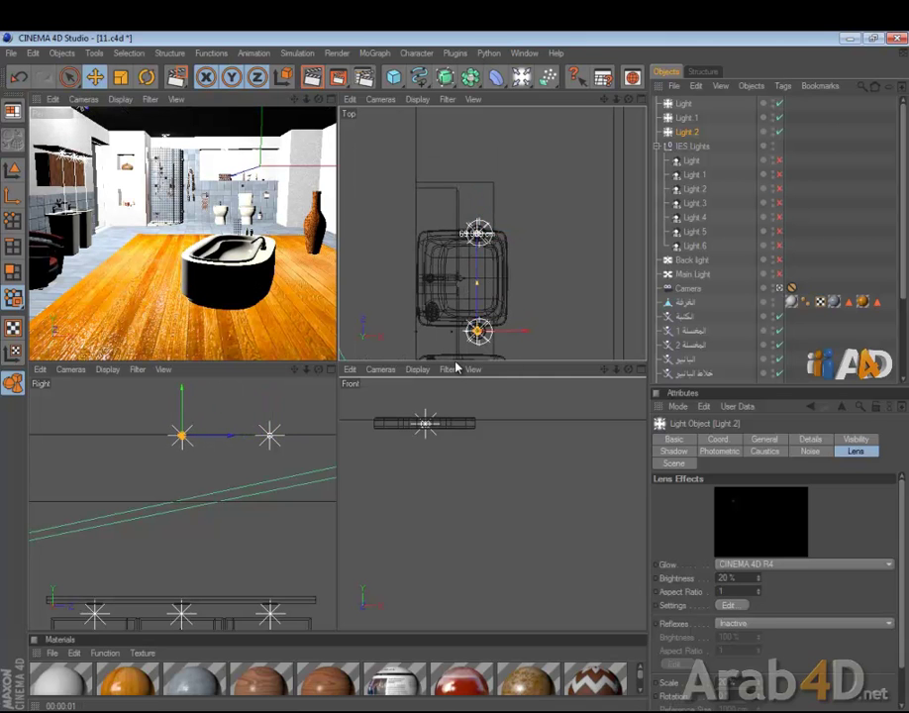
Duplicate Light.2 and move the new copy along Z in the top view to the third washbasin spotlight.
scroll(492, 233, down, 2)
ctrl+drag(697, 132, 697, 144)
scroll(496, 280, down, 2)
drag(487, 254, 456, 372)
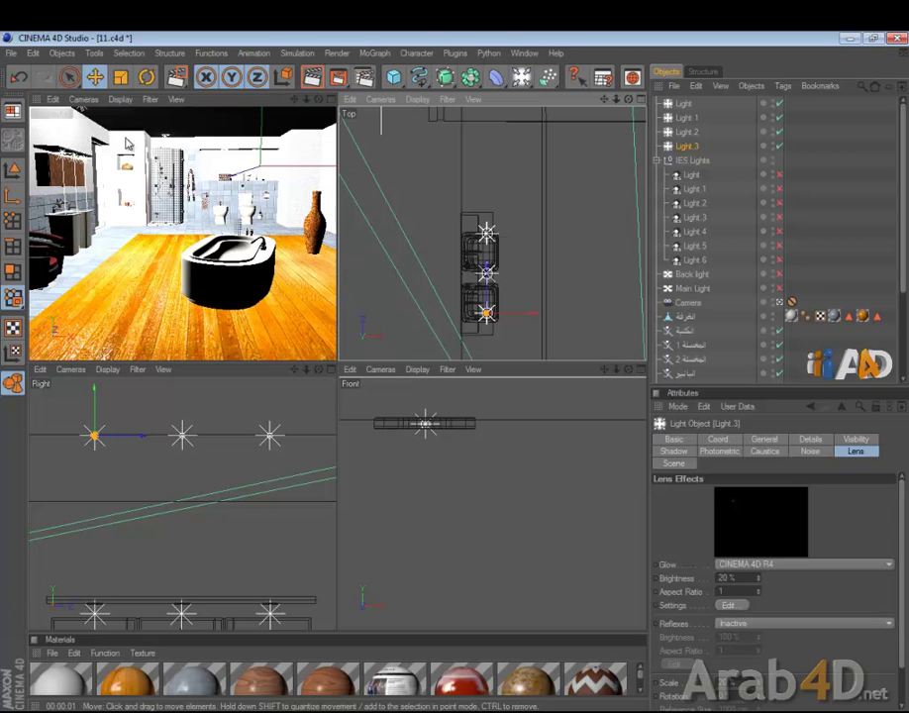
Lower Light.1, Light.2 and Light.3 together from ceiling height to the spotlights above the washbasin mirrors.
click(690, 106)
ctrl+click(686, 118)
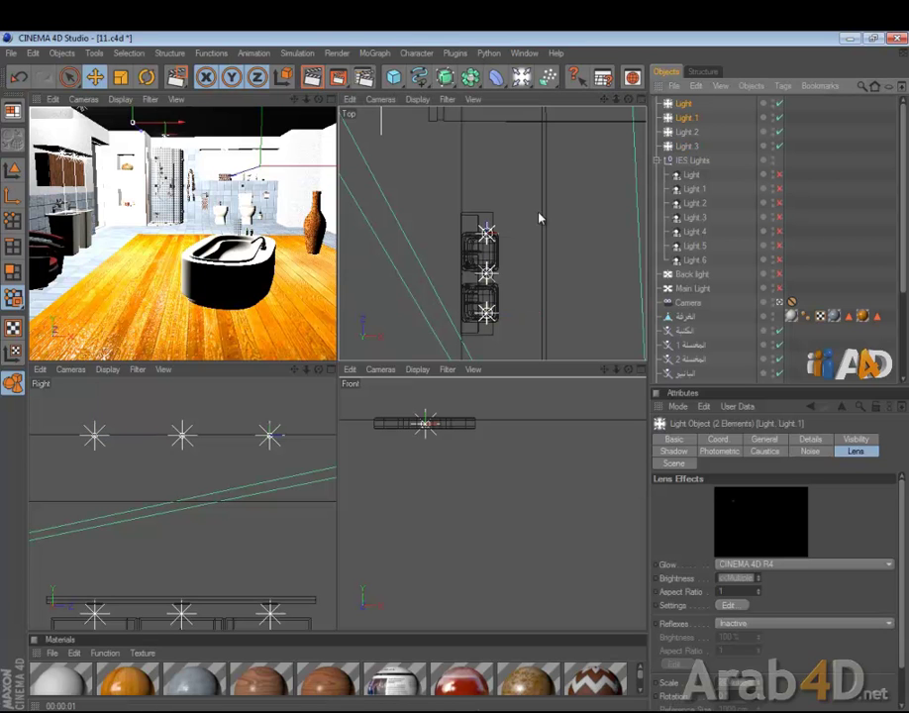
middle_click(312, 224)
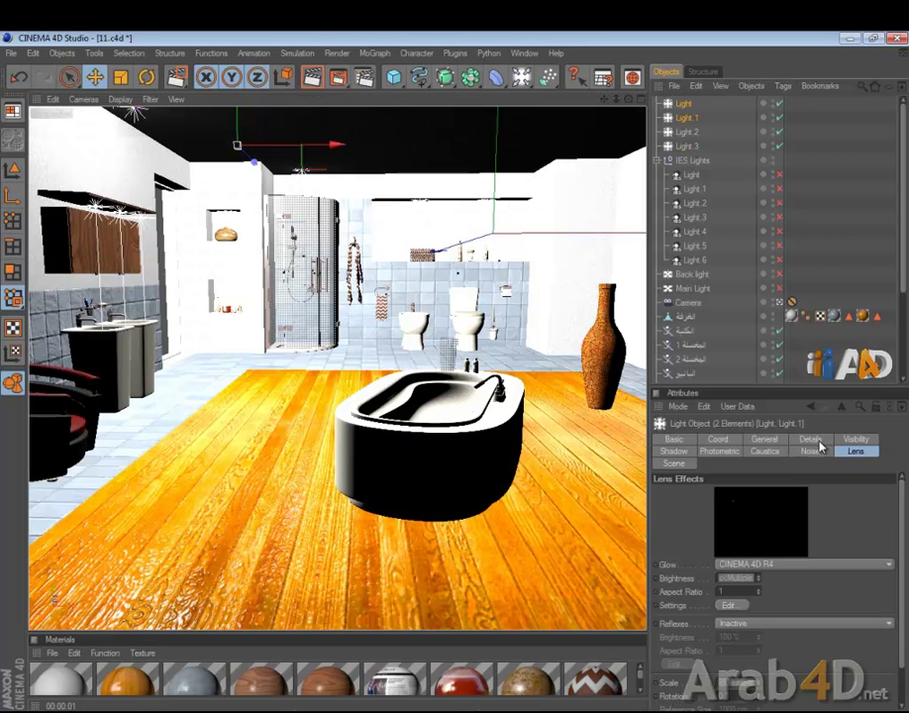
click(663, 465)
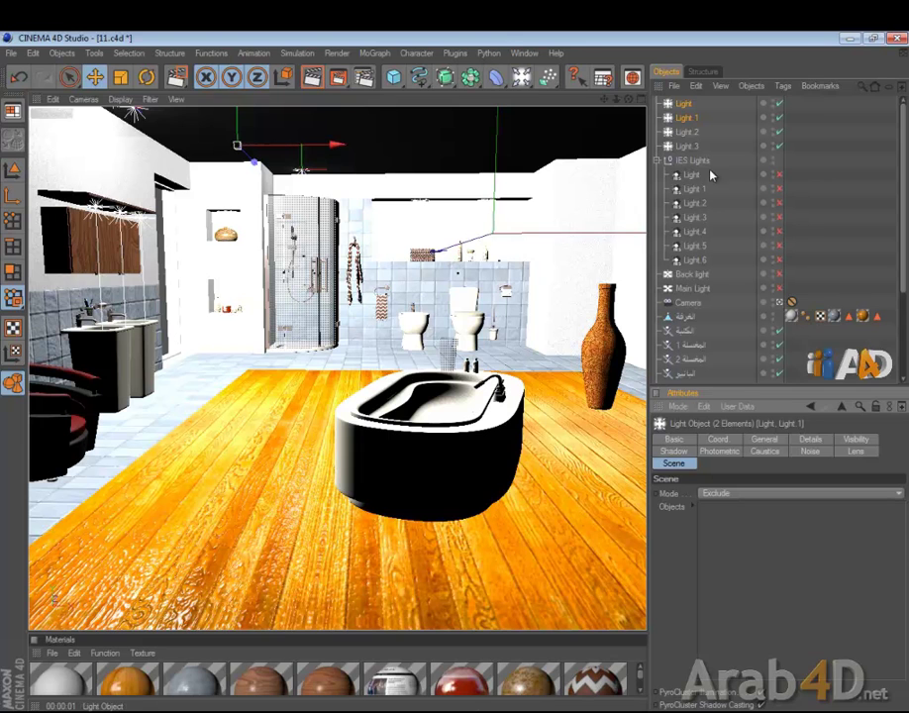
shift+click(690, 147)
middle_click(443, 228)
middle_click(231, 446)
drag(336, 141, 335, 485)
drag(456, 379, 455, 378)
middle_click(548, 184)
middle_click(266, 201)
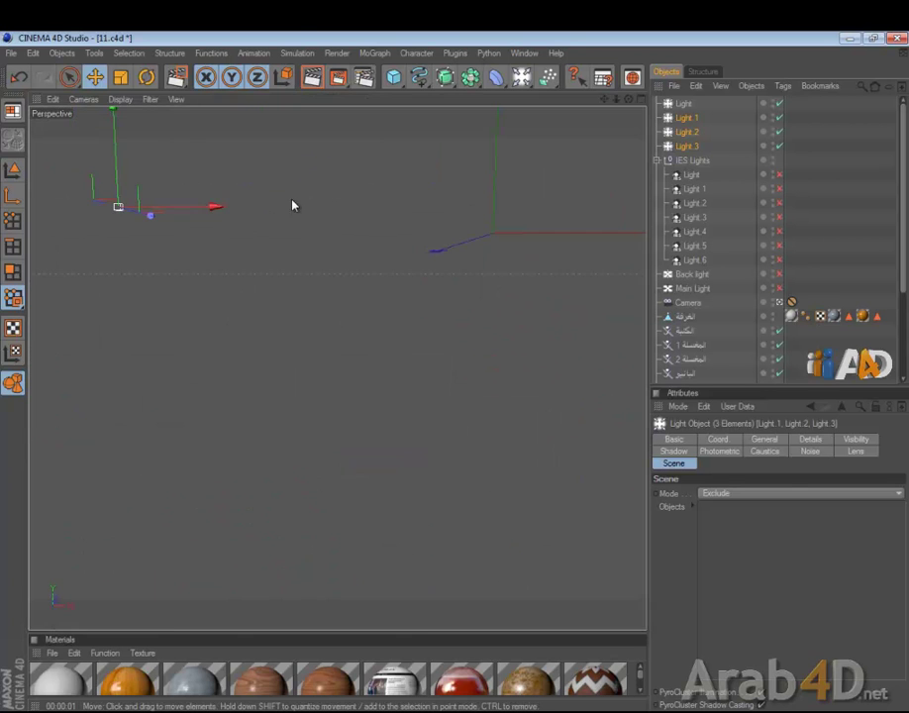
key(ctrl+r)
Exclude the room object from the illumination of all four visible lights, Light through Light.3.
click(683, 103)
shift+click(690, 147)
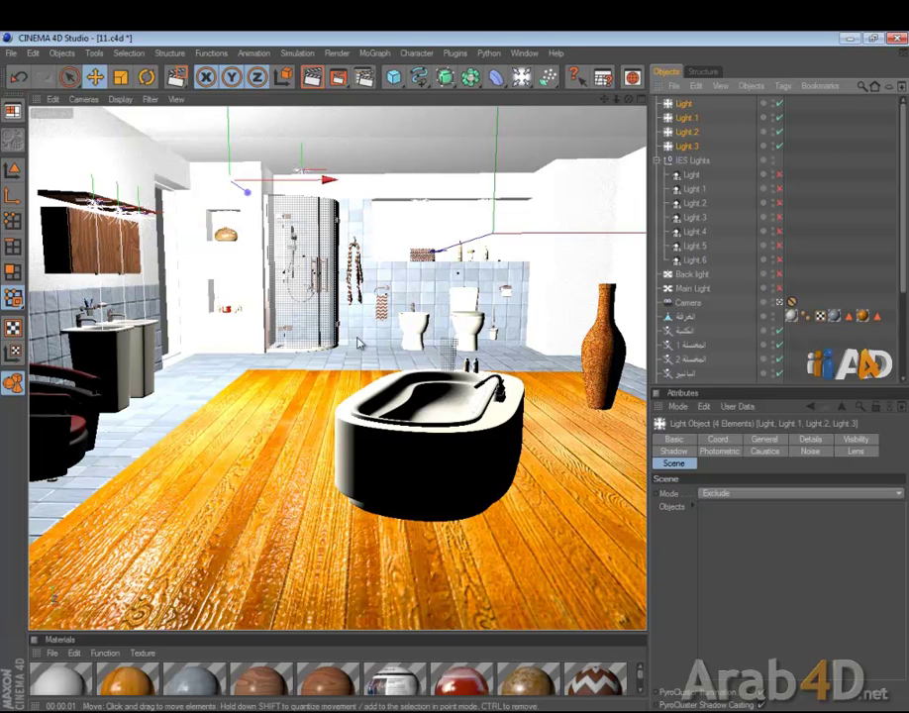
click(657, 160)
scroll(701, 213, down, 1)
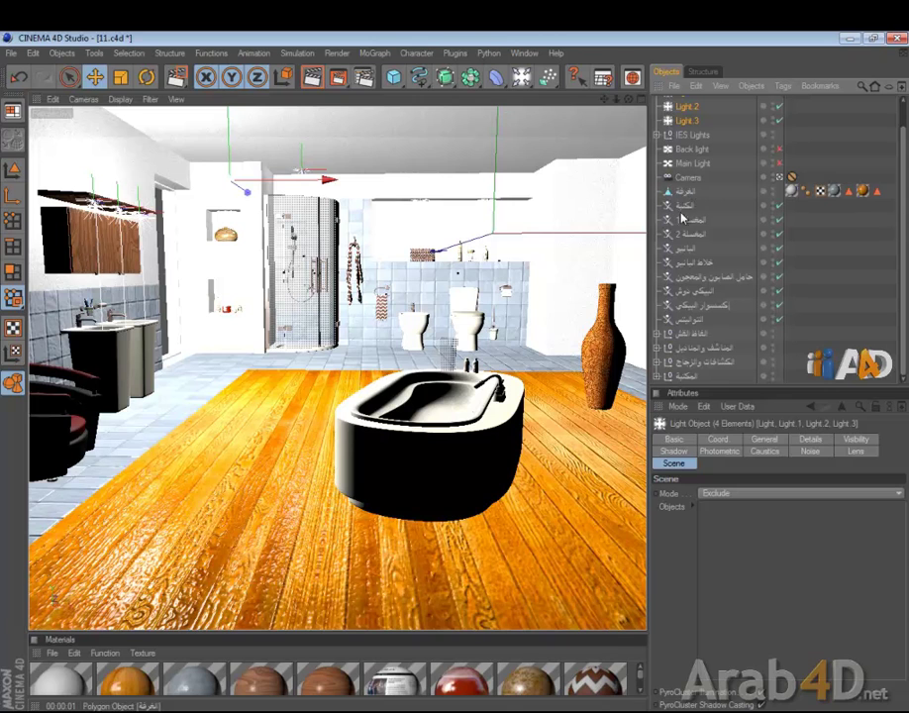
drag(722, 618, 762, 606)
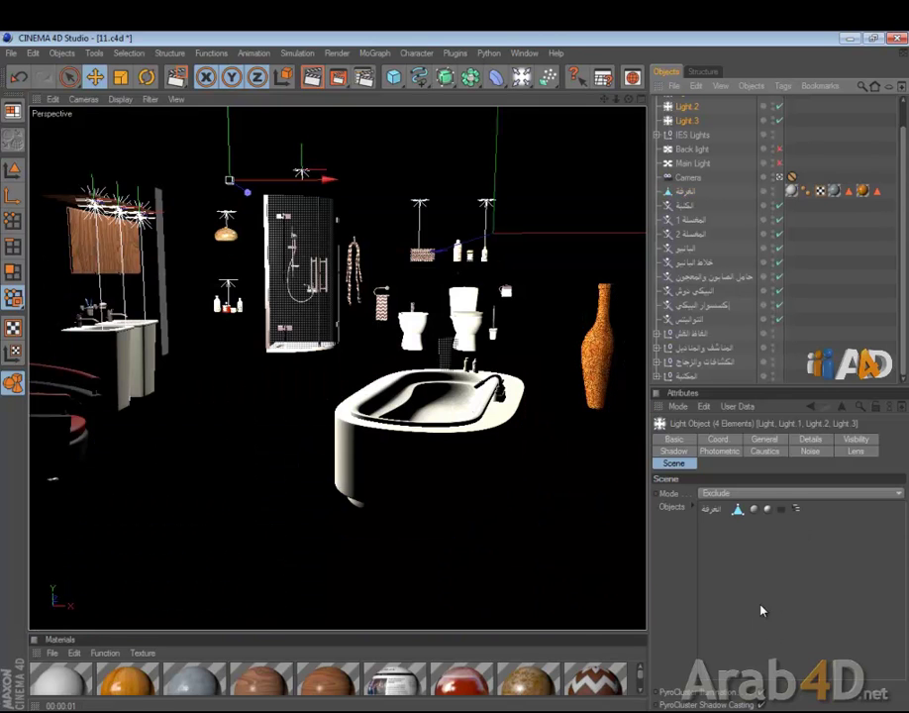
Add the furniture, sanitary fixtures, accessories and remaining object groups to the four lights' exclusion list.
drag(683, 204, 743, 555)
drag(691, 234, 745, 574)
drag(681, 256, 737, 601)
drag(724, 279, 736, 628)
drag(695, 292, 740, 642)
drag(692, 320, 754, 662)
drag(692, 334, 718, 506)
drag(707, 361, 718, 505)
drag(687, 376, 738, 508)
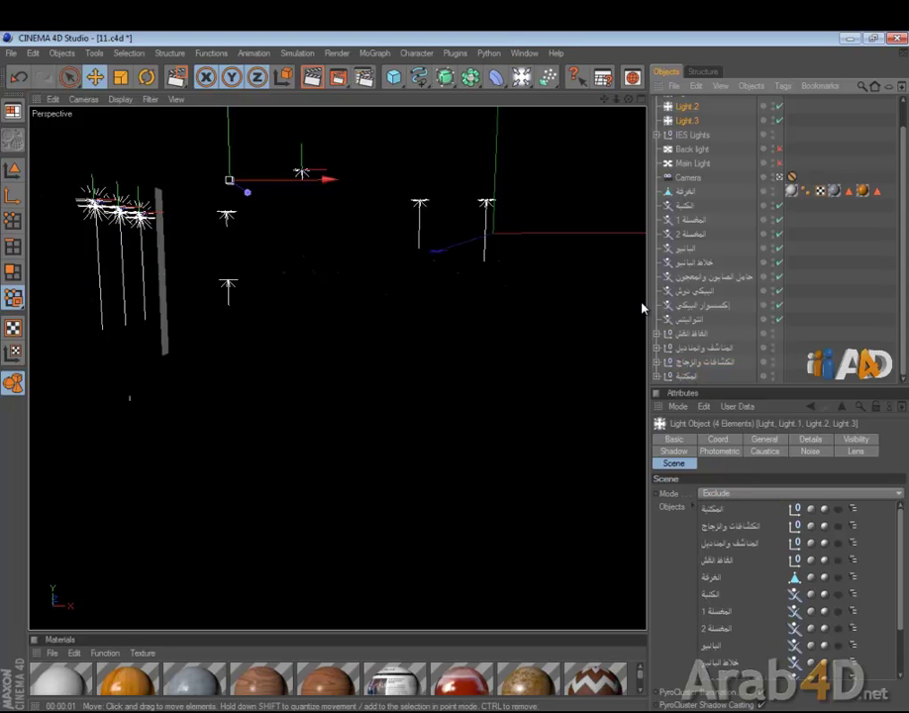
Reorder the object hierarchy so Main Light, Back light and the IES Lights group come before the four visible lights.
scroll(683, 176, up, 2)
drag(693, 160, 694, 103)
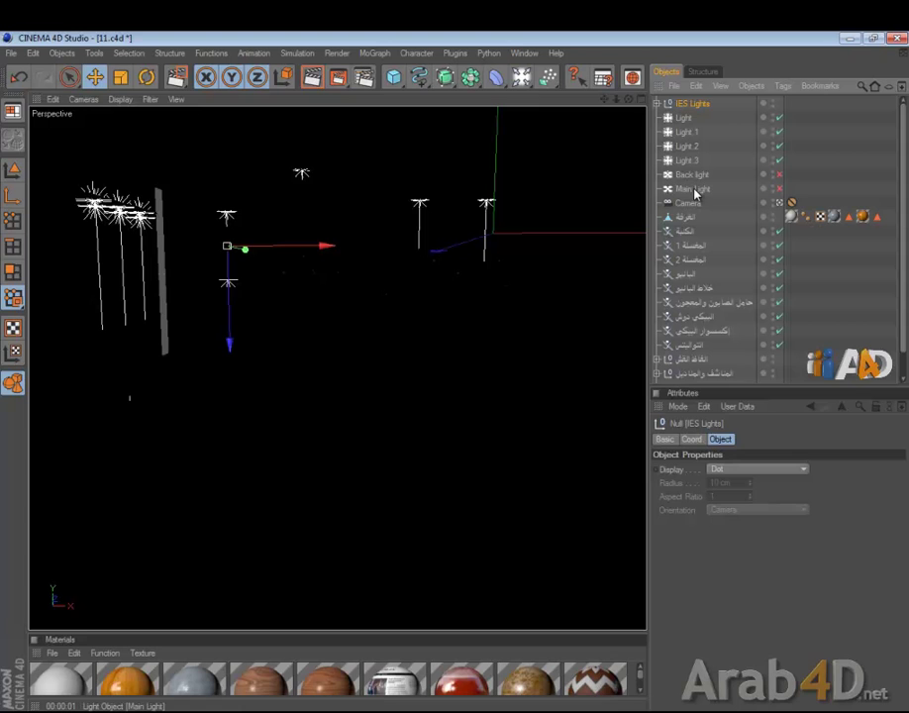
drag(717, 119, 713, 99)
drag(695, 189, 705, 111)
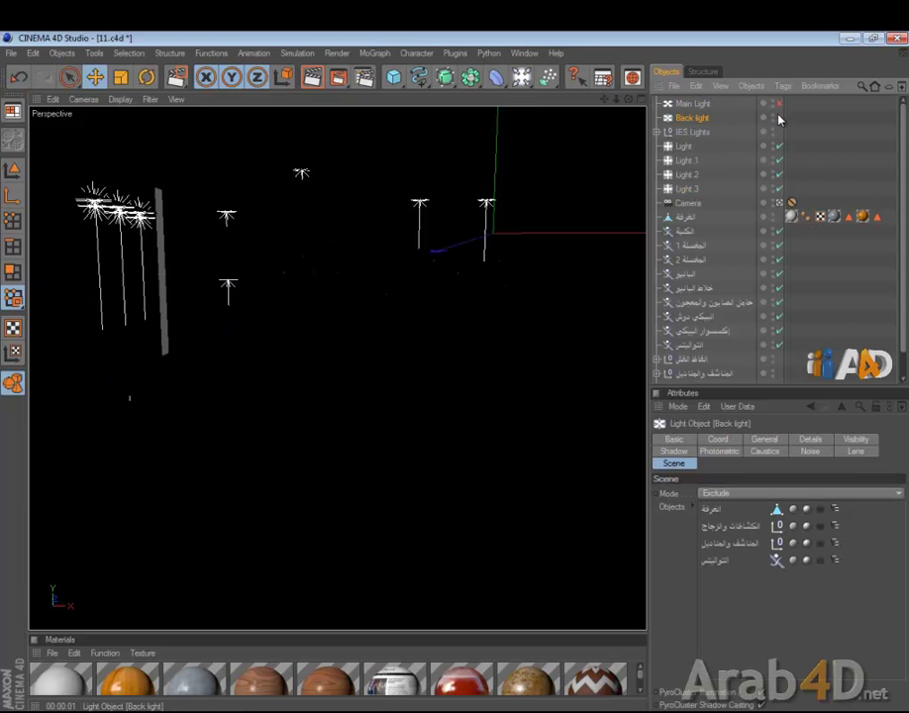
Enable Main Light and Back light and save the scene.
click(526, 206)
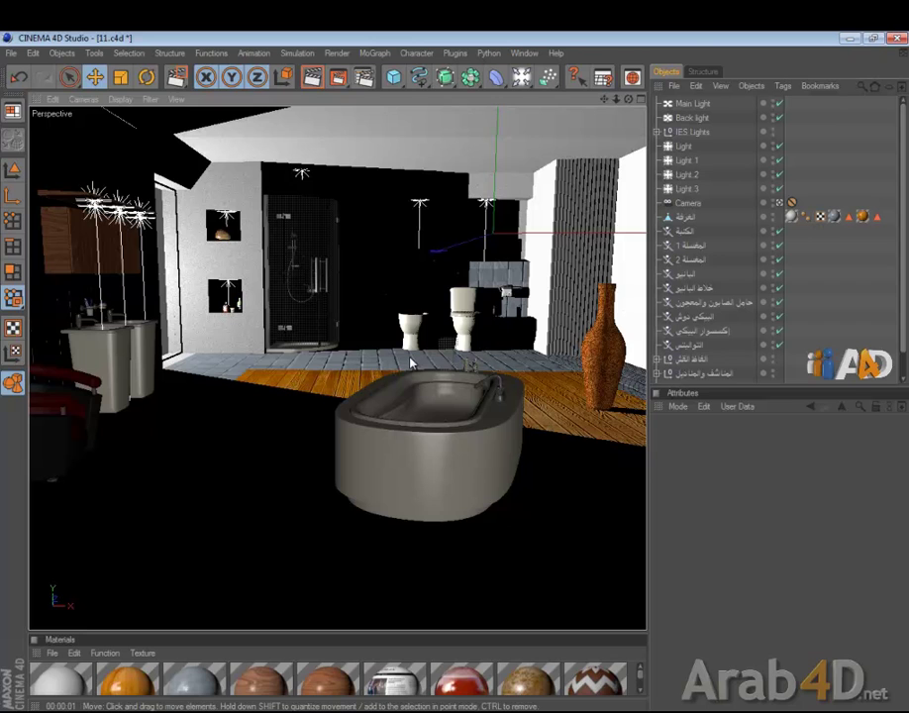
key(ctrl+s)
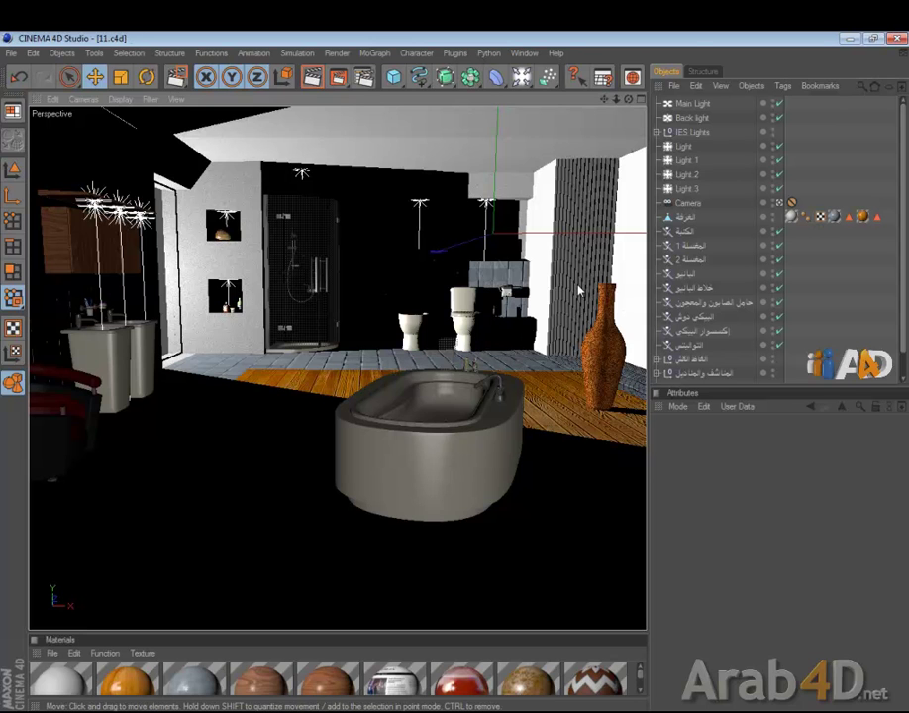
Add a cylinder, move it in the top view to the wall opposite the washbasins, and enlarge its radius.
click(602, 232)
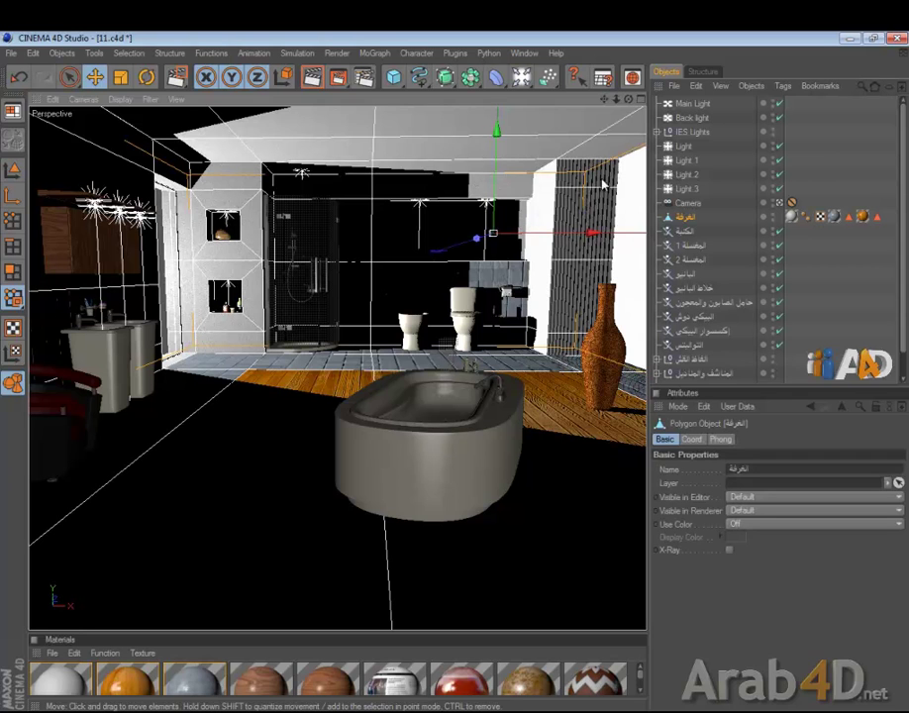
drag(393, 76, 646, 89)
middle_click(527, 350)
middle_click(544, 310)
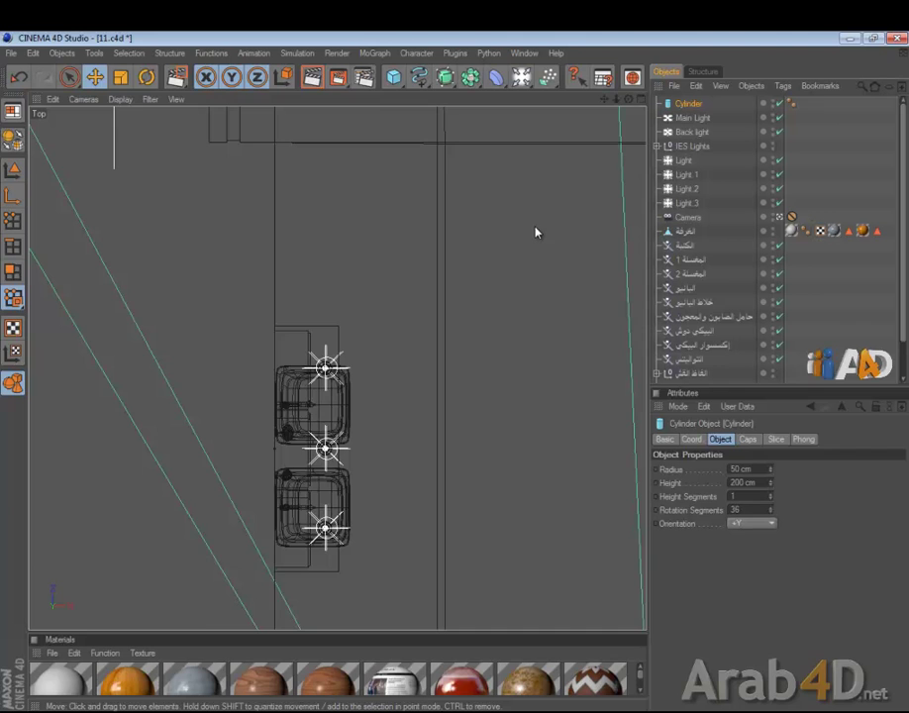
scroll(562, 238, down, 3)
alt+middle_drag(567, 259, 419, 384)
drag(400, 596, 432, 415)
drag(522, 283, 543, 283)
Slice the cylinder from 0° to 180° and rotate the half-cylinder in the top view so its curved side faces into the room.
click(776, 439)
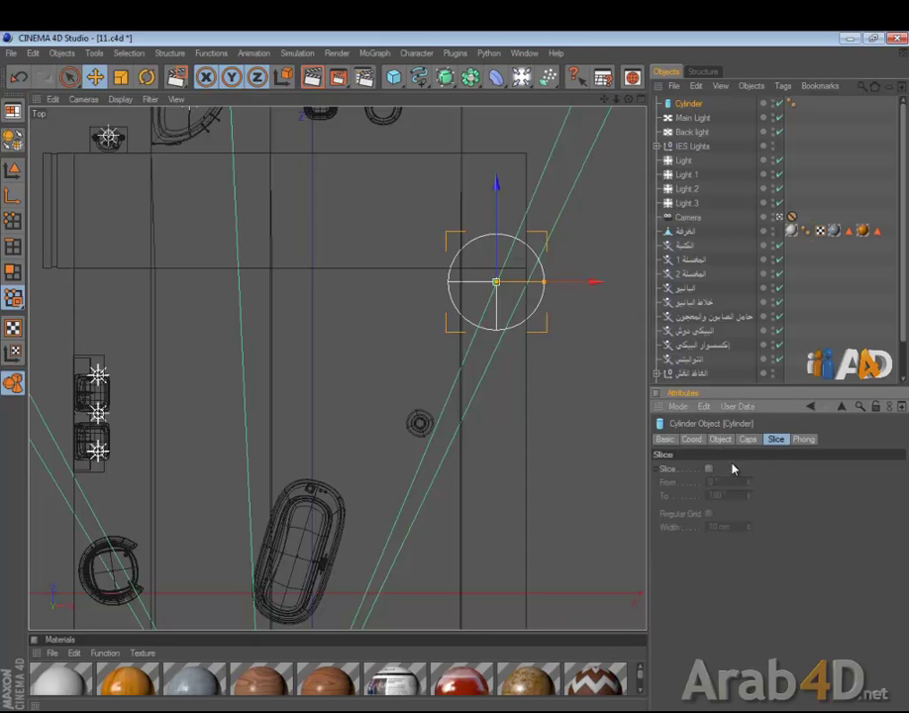
click(711, 468)
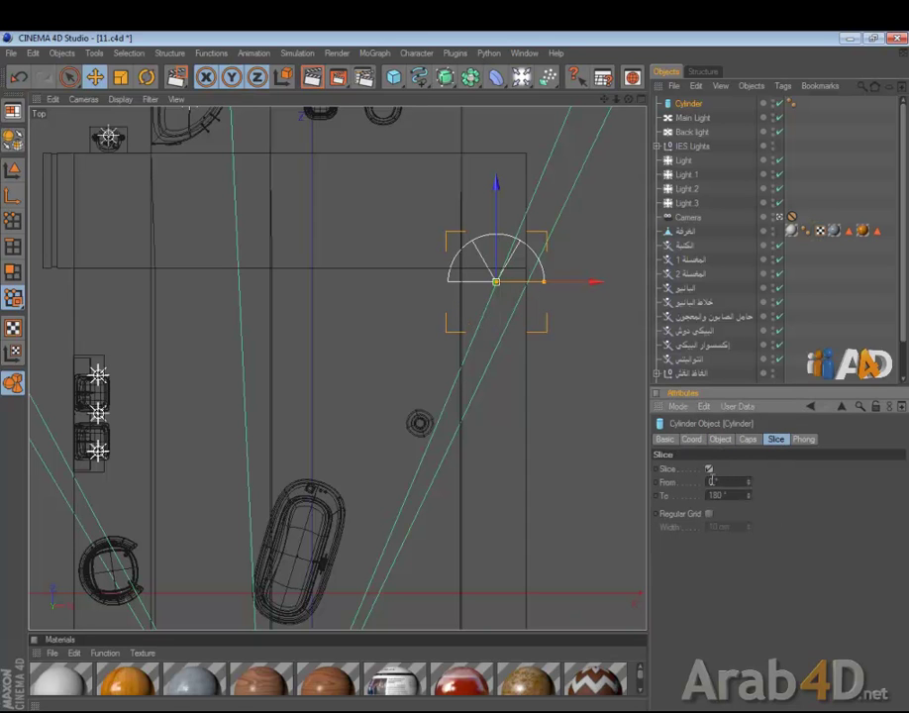
click(147, 78)
drag(310, 545, 626, 495)
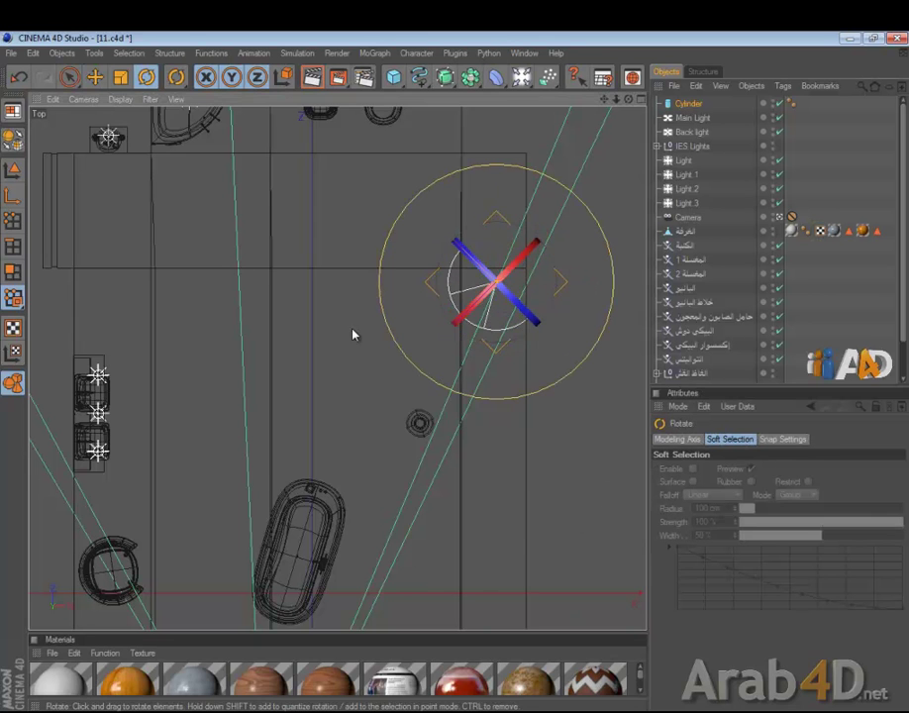
Move the half-cylinder against the wall opposite the washbasins and along that wall toward the far end of the room.
click(94, 78)
drag(444, 374, 456, 372)
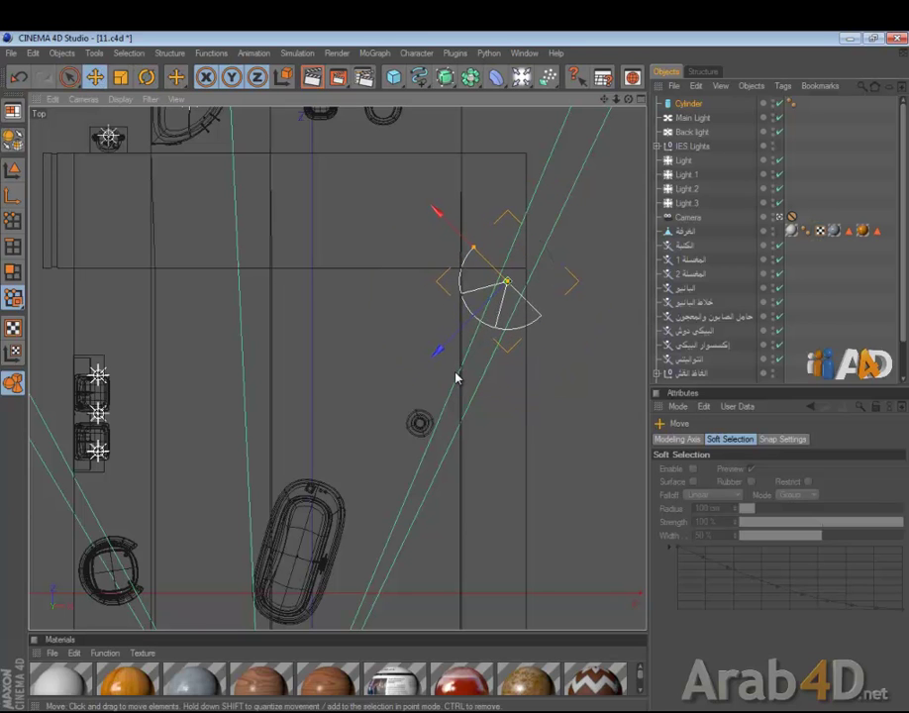
middle_click(455, 290)
middle_click(274, 218)
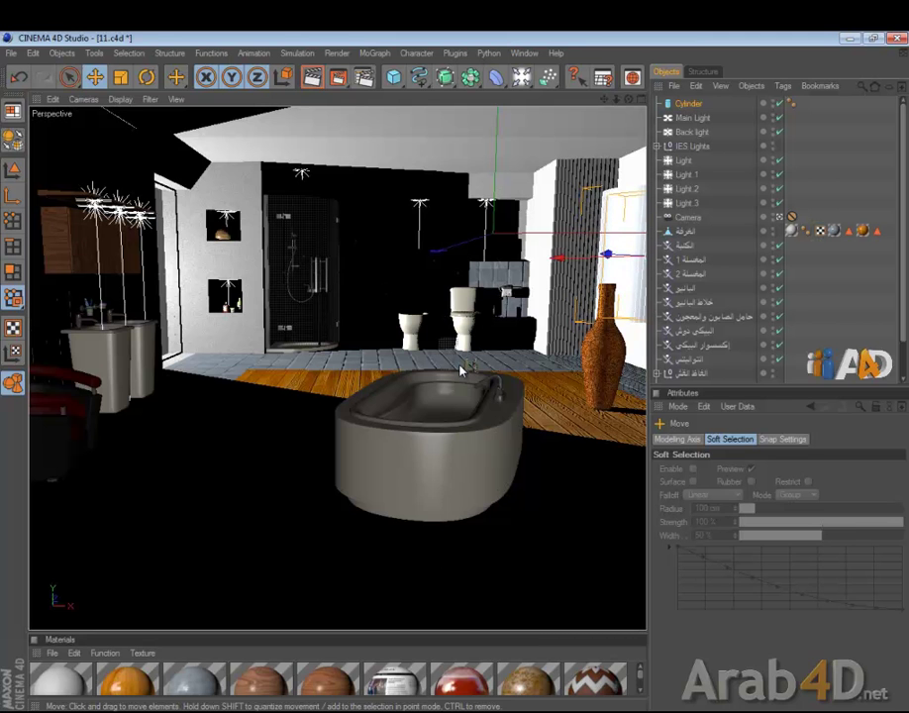
middle_click(487, 320)
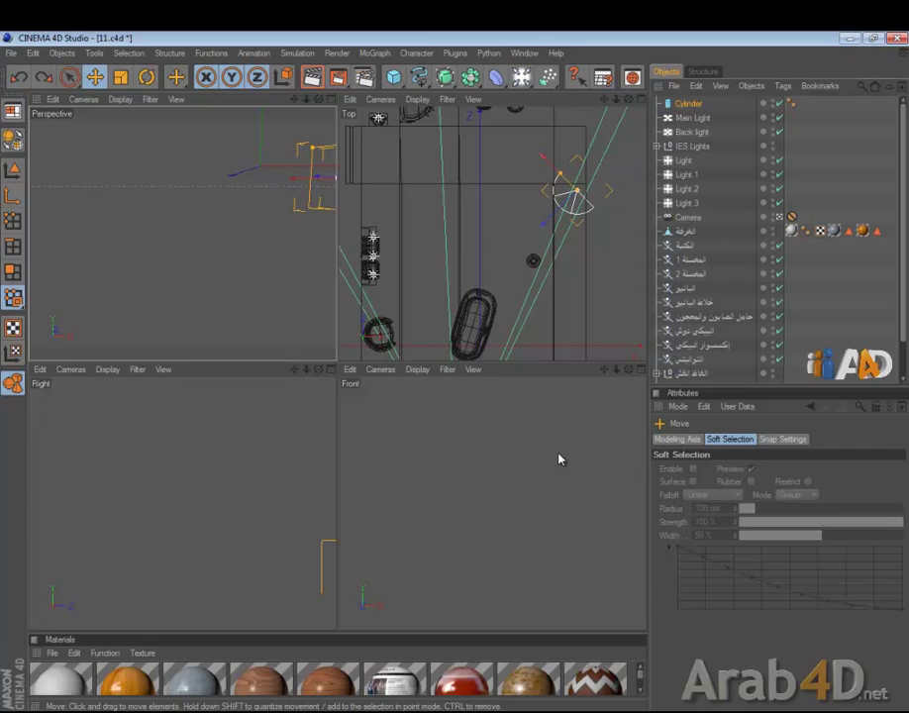
drag(590, 176, 588, 120)
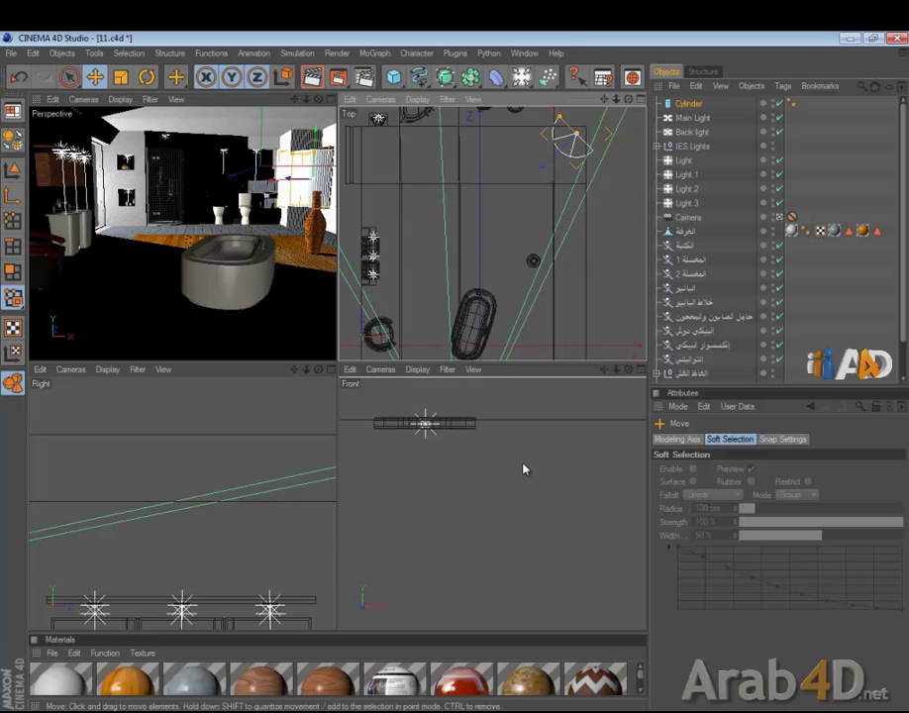
Stretch the half-cylinder in the front view to about 388 cm high so it spans from floor to ceiling.
scroll(525, 472, down, 5)
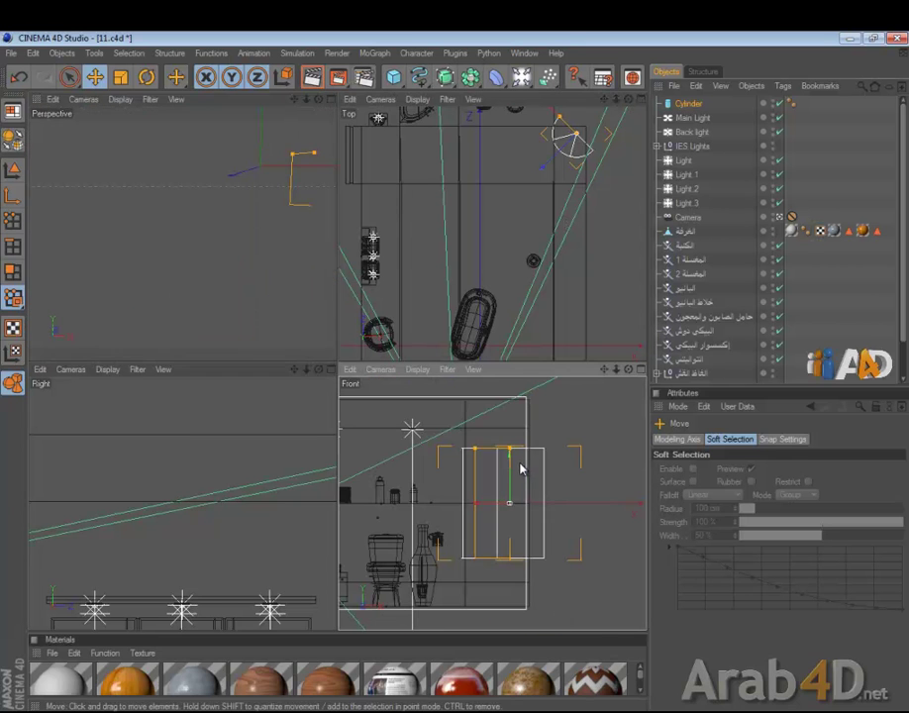
drag(512, 453, 473, 346)
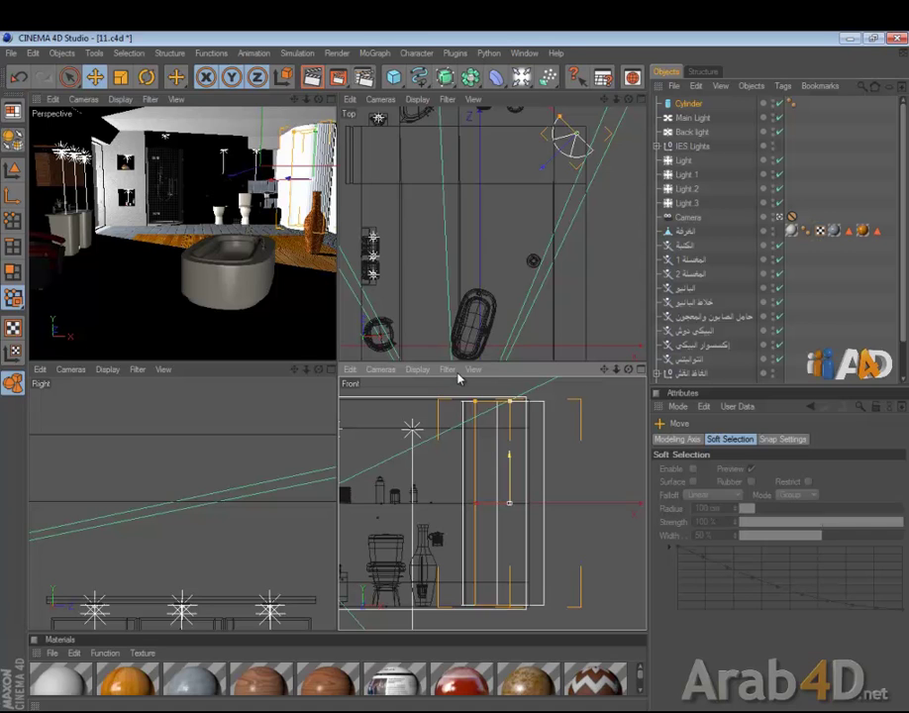
middle_click(302, 259)
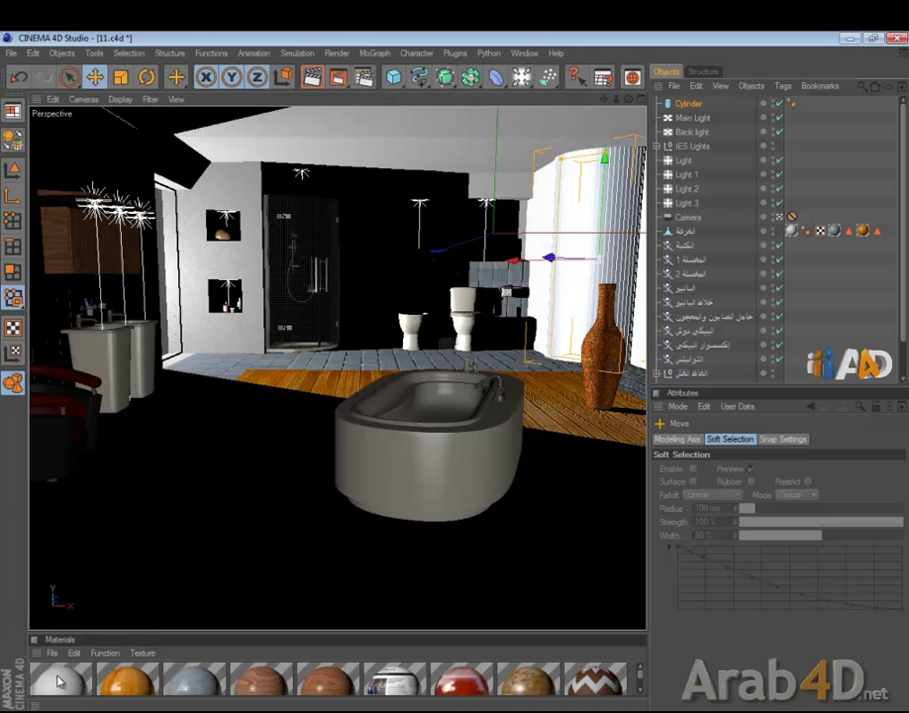
Duplicate the white wall material and set the copy's color to orange-brown, RGB 194, 106, 51.
mouse_move(59, 687)
ctrl+mouse_down()
mouse_move(45, 691)
mouse_move(48, 683)
ctrl+mouse_up()
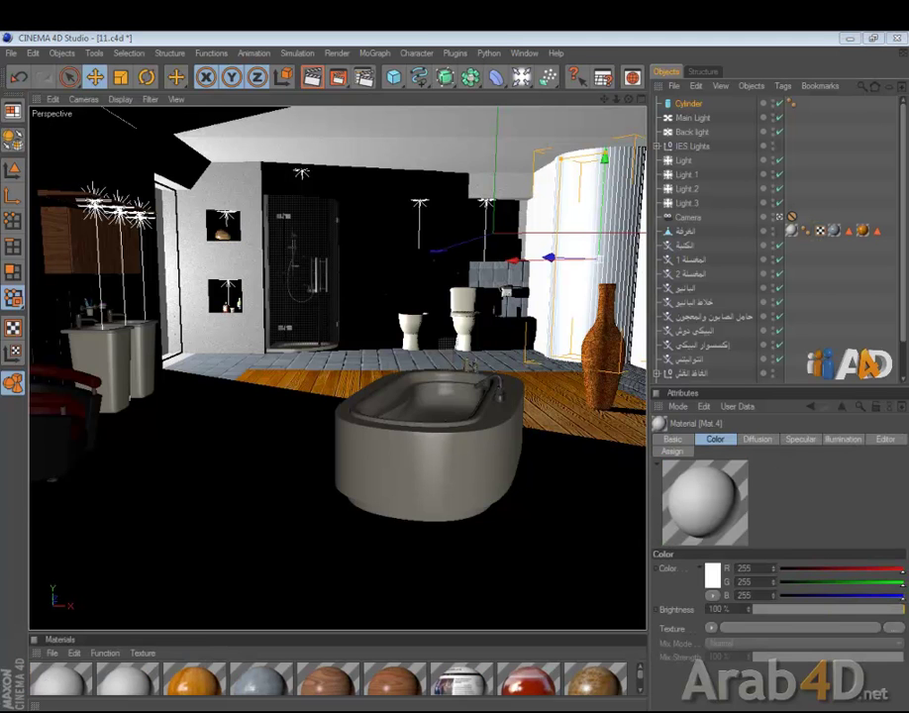
double_click(58, 681)
drag(658, 183, 393, 188)
click(416, 241)
click(395, 217)
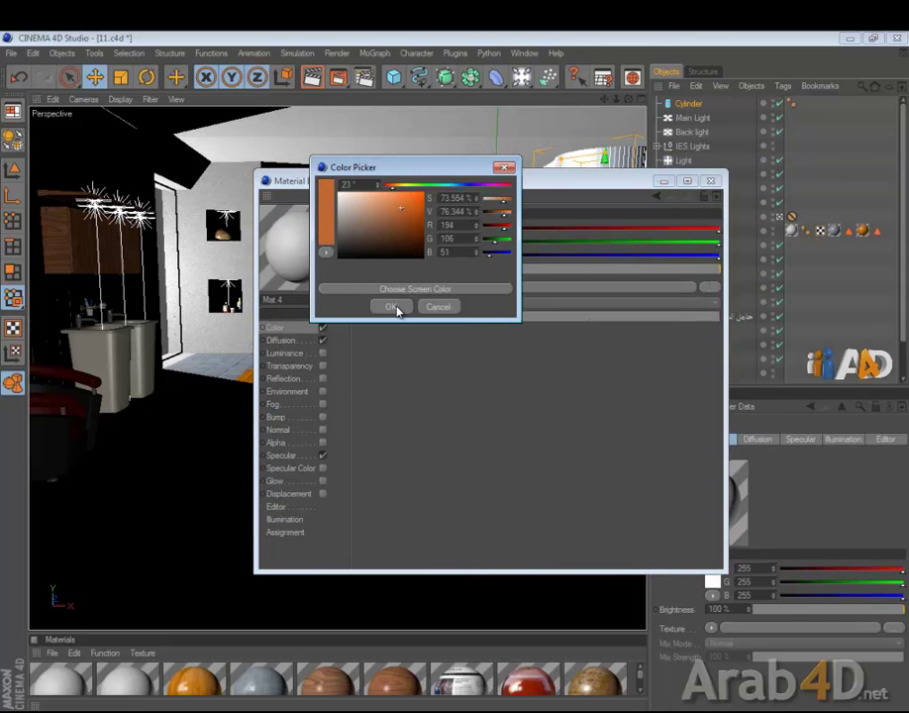
click(391, 307)
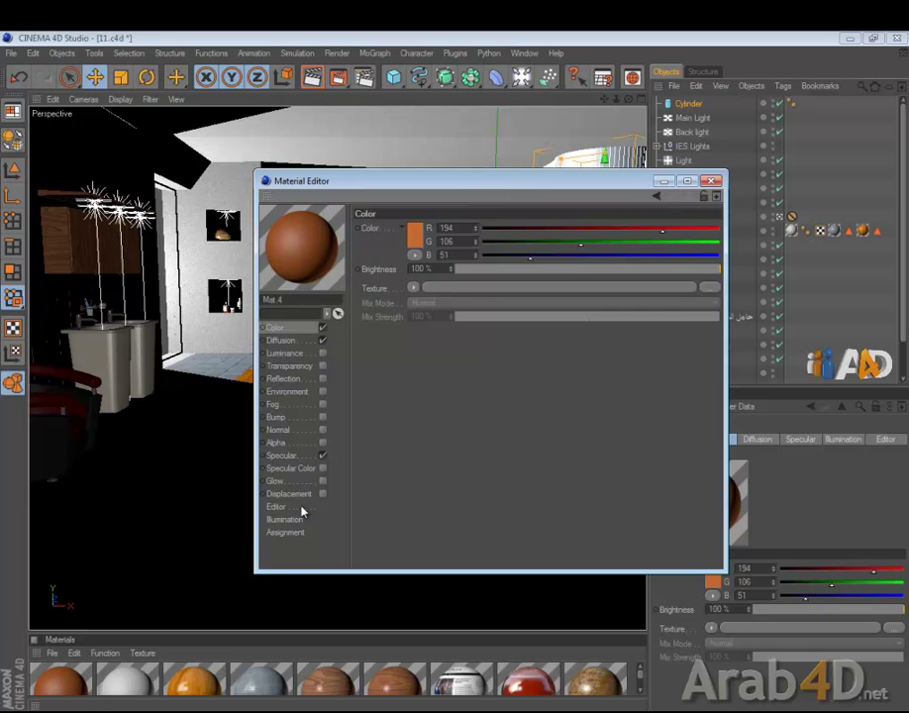
Set Color 1 of the Noise shader in the copied material's Diffusion channel to a darker grey and close the material editor.
click(280, 340)
click(441, 309)
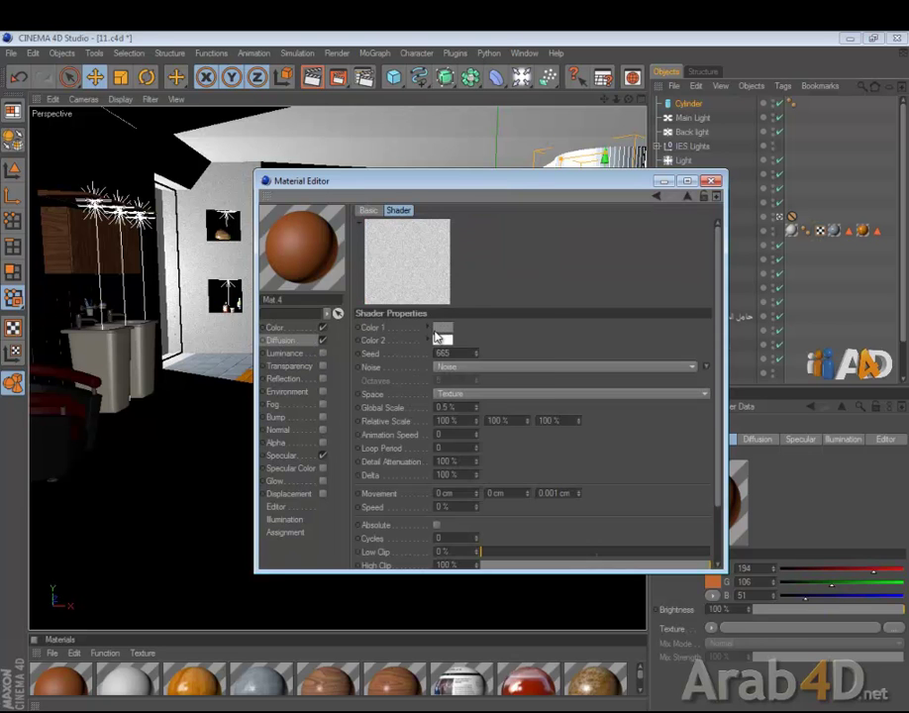
click(421, 335)
click(358, 337)
click(412, 396)
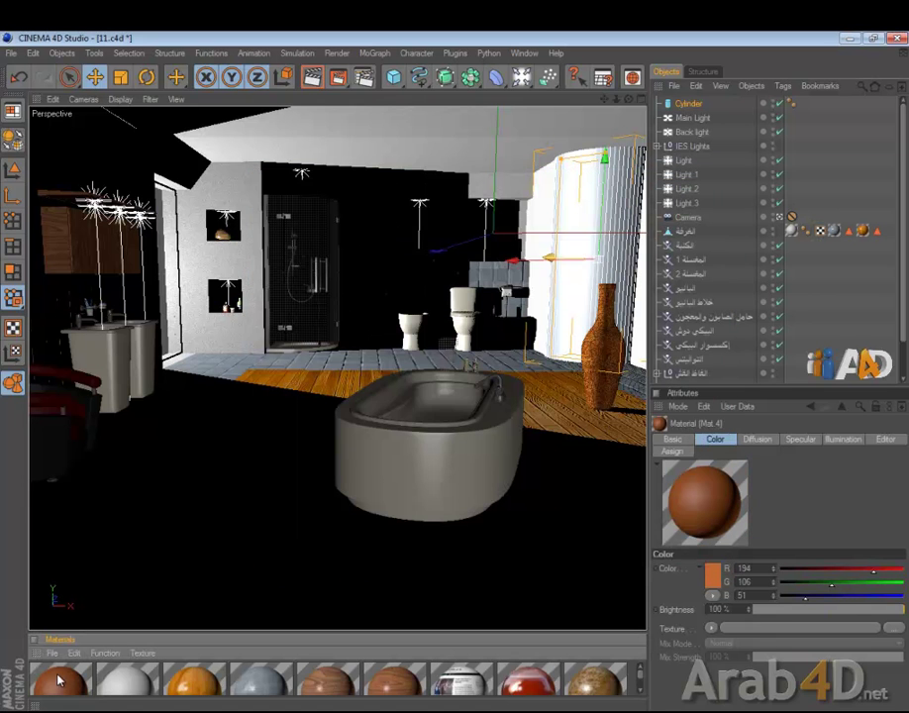
Apply the orange-brown material to the cylinder and set the cylinder's rotation segments to 15.
drag(60, 680, 682, 105)
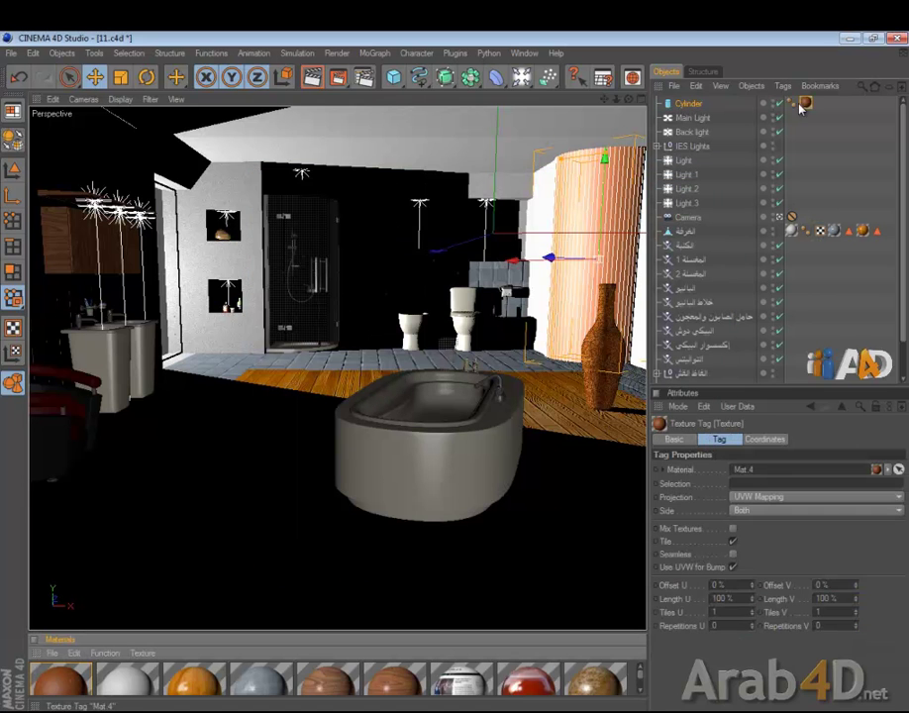
click(687, 104)
click(721, 439)
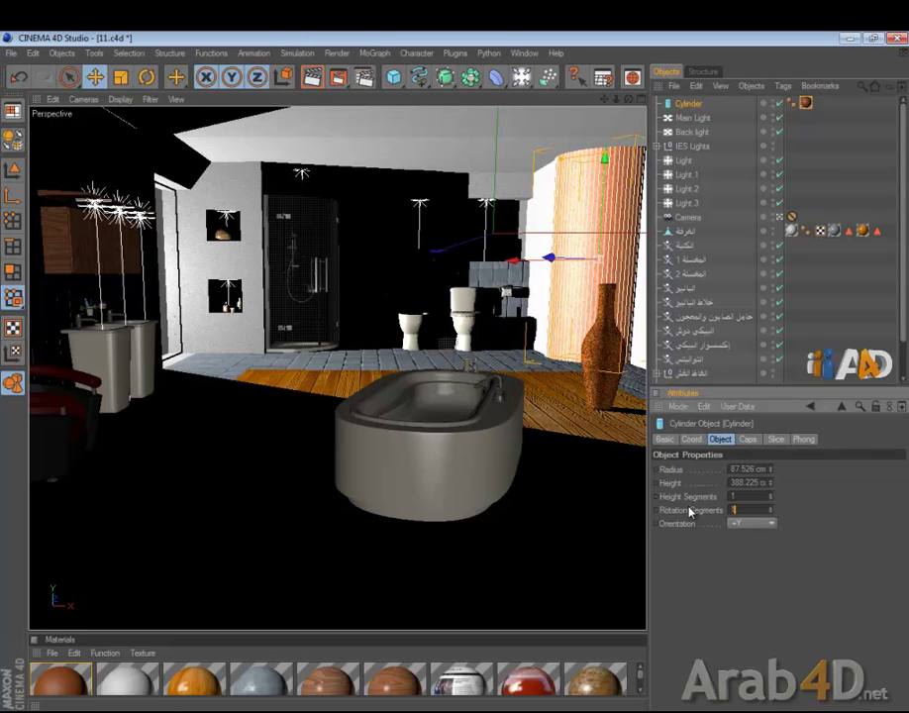
click(805, 558)
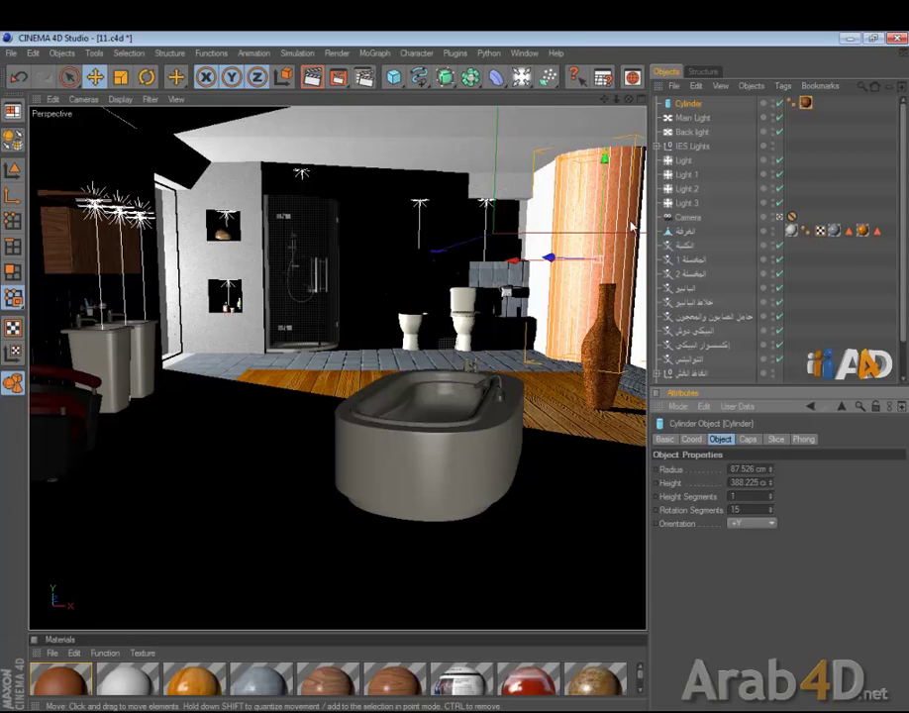
Add a HyperNURBS object as the parent of the cylinder.
alt+click(445, 77)
scroll(693, 107, down, 1)
scroll(694, 107, up, 1)
drag(694, 105, 709, 372)
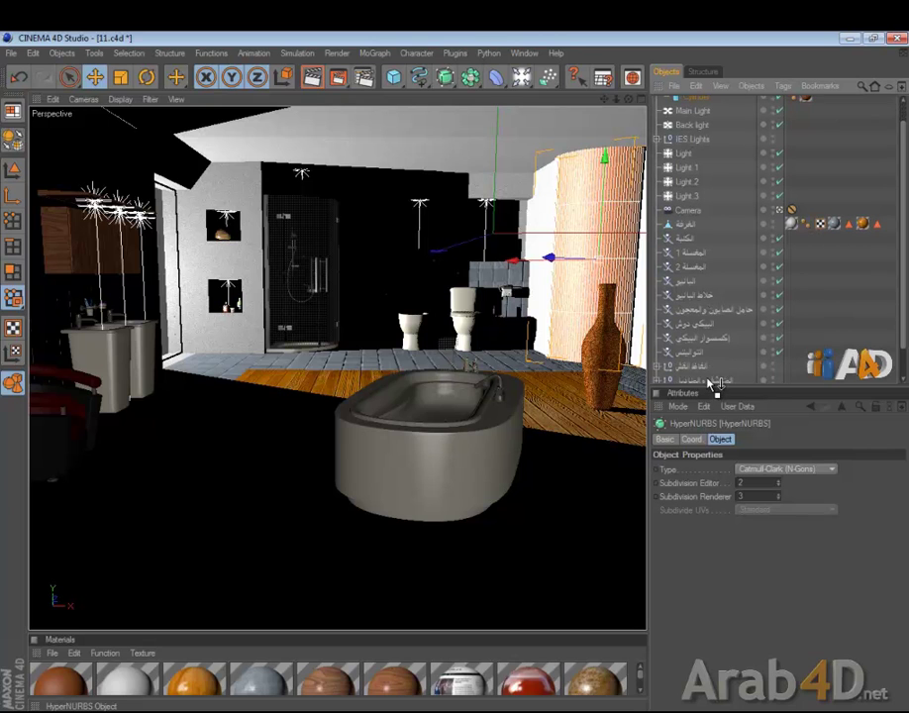
scroll(709, 381, down, 2)
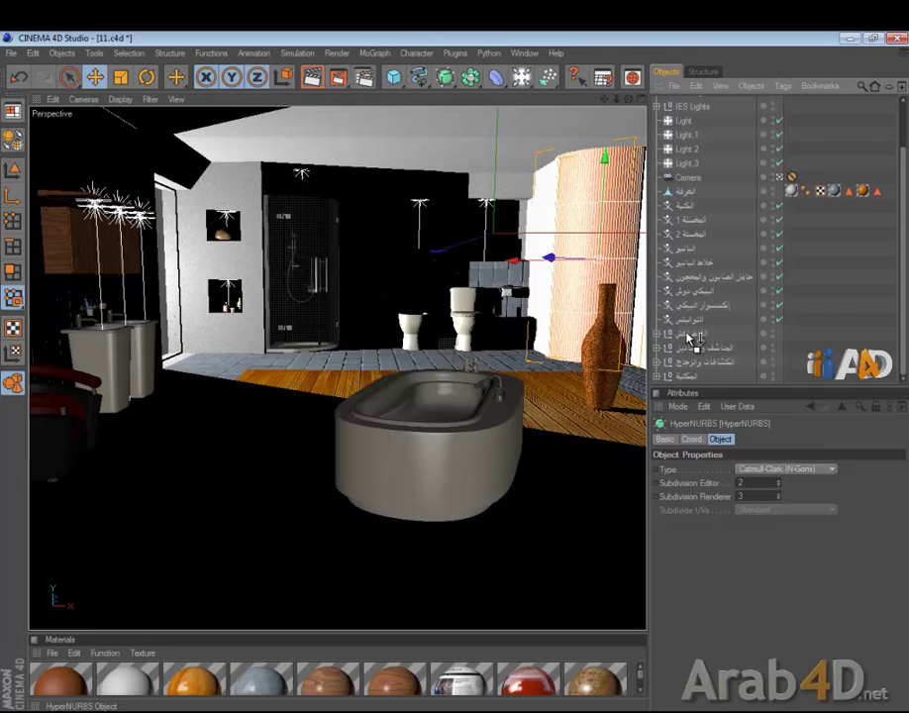
drag(687, 333, 690, 334)
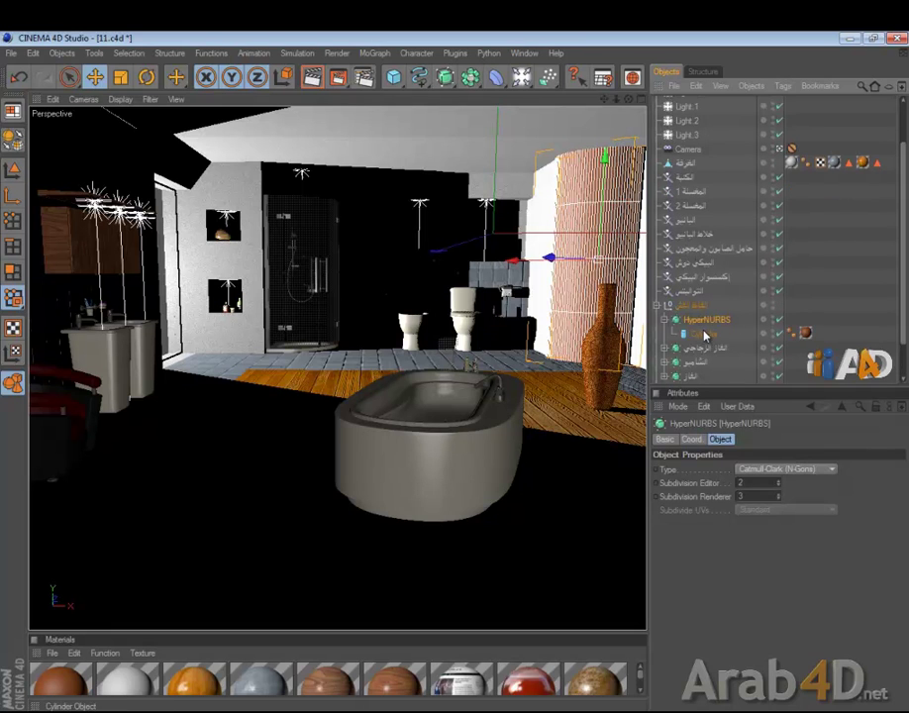
key(ctrl+z)
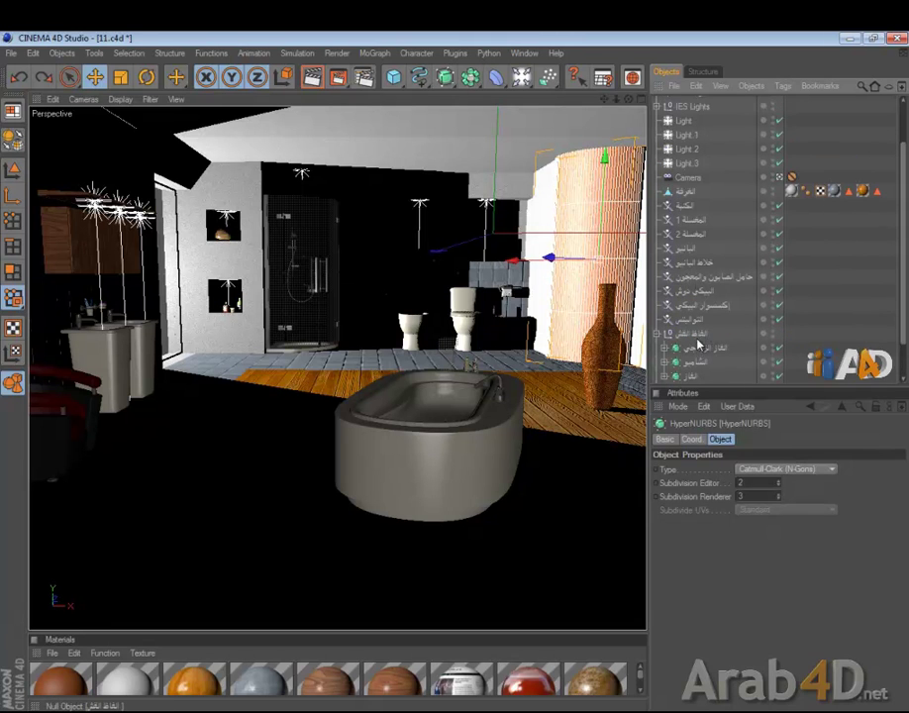
Nest the HyperNURBS with its cylinder under the room object in the hierarchy.
scroll(700, 114, up, 2)
scroll(691, 230, down, 3)
scroll(690, 228, up, 3)
drag(694, 103, 680, 257)
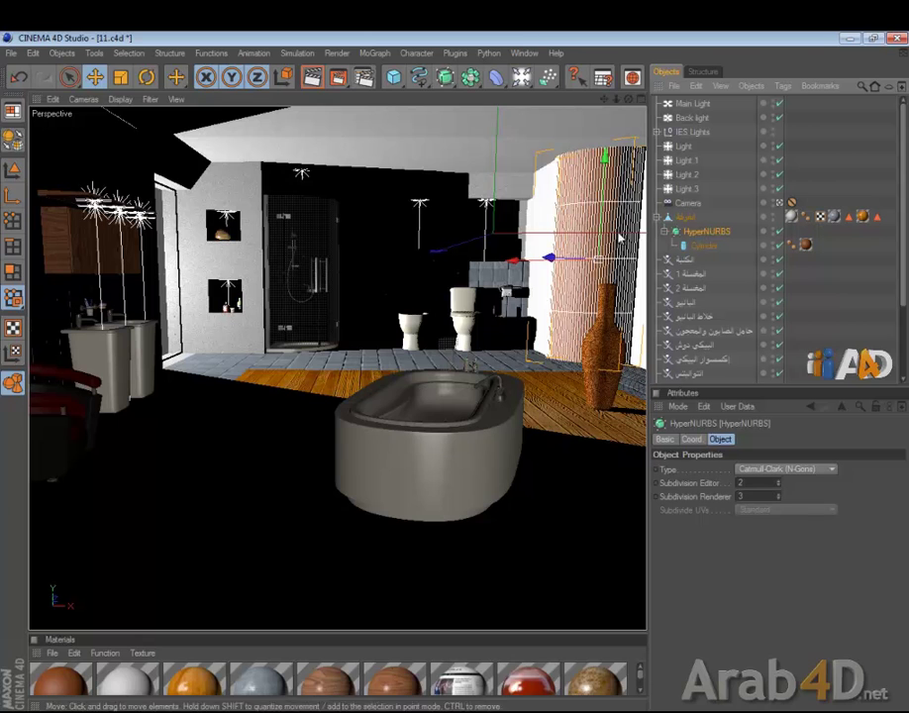
Set the projection of the cylinder's material tag to Cubic.
click(808, 244)
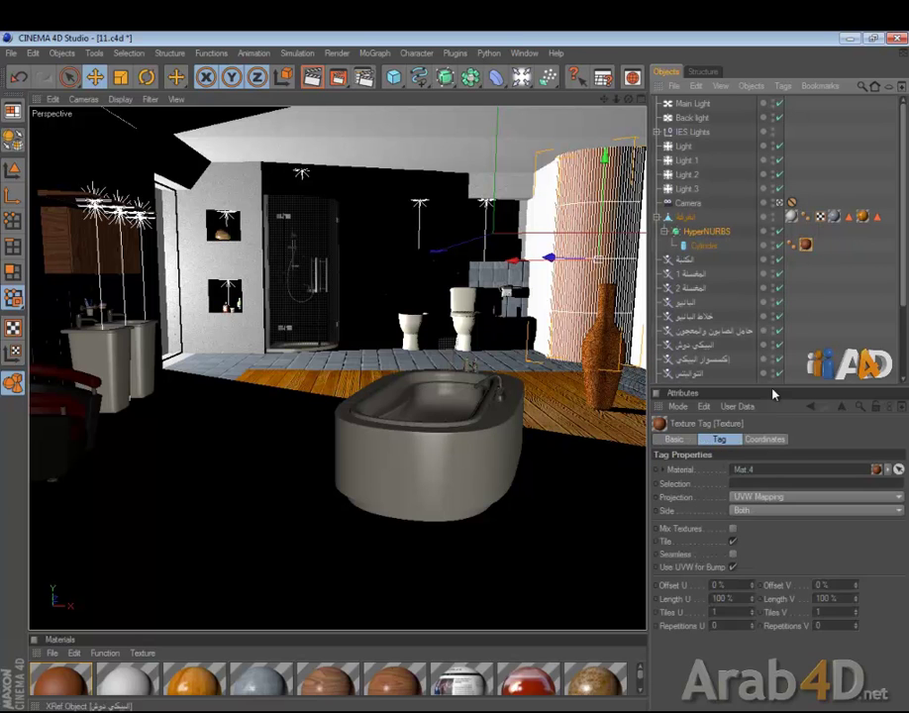
click(754, 495)
click(755, 550)
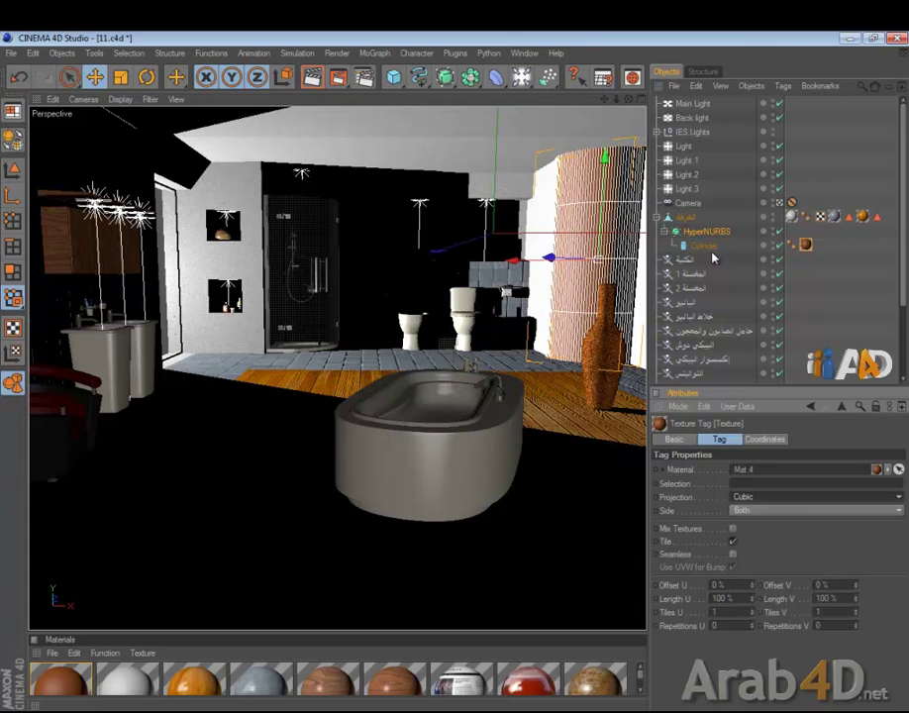
Clear the object selection and render a region around the vase and the lower part of the column.
click(857, 273)
drag(345, 76, 366, 92)
drag(534, 258, 643, 406)
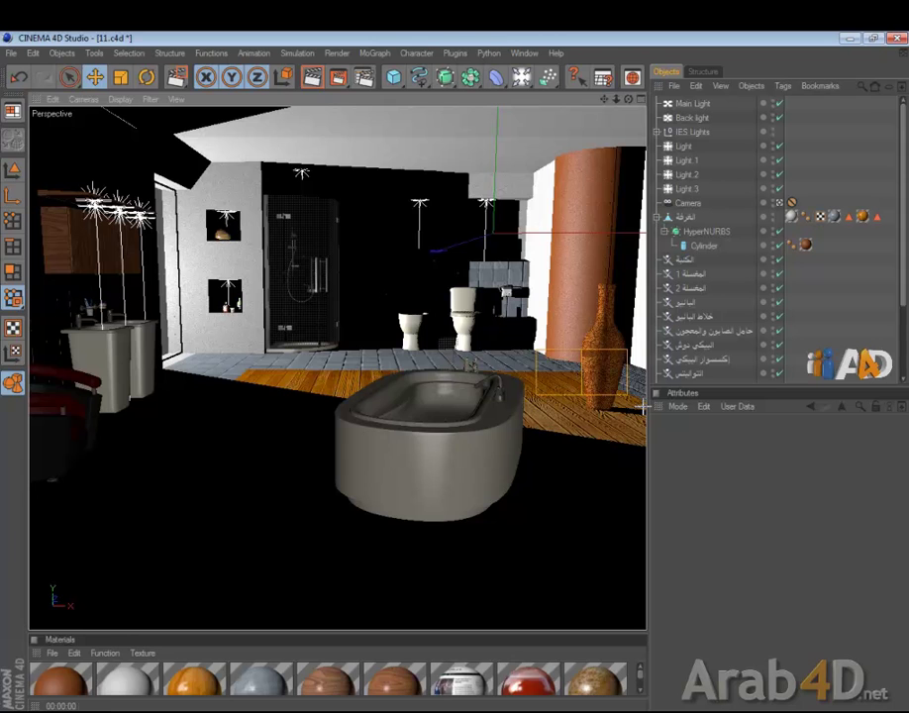
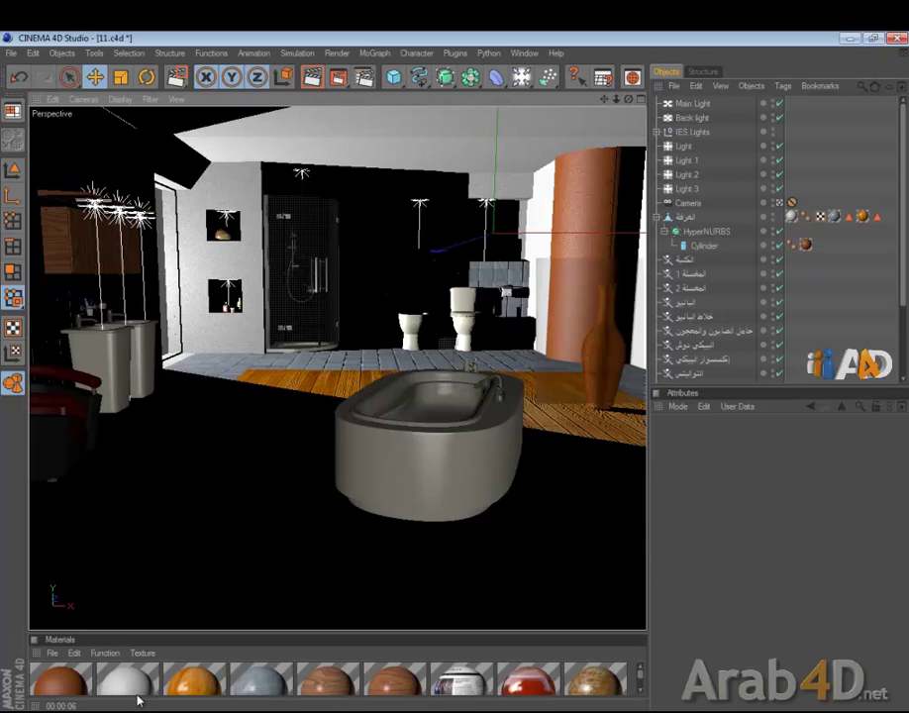
Change the column material's color to a brighter orange, RGB 213, 112, 49, close the material editor and save the scene.
click(62, 687)
double_click(63, 687)
drag(751, 141, 470, 158)
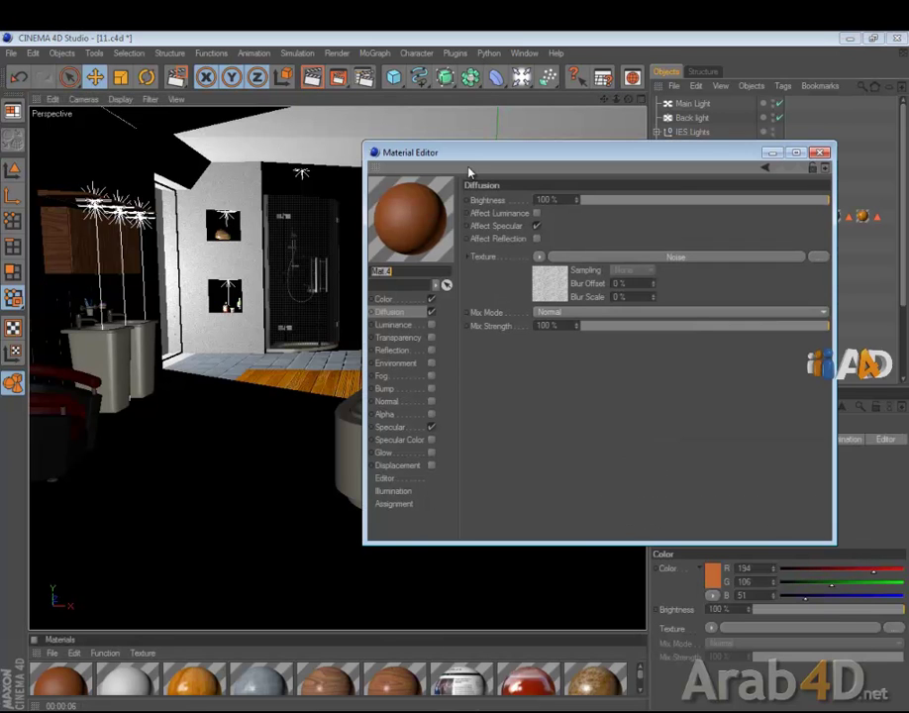
click(404, 298)
click(517, 216)
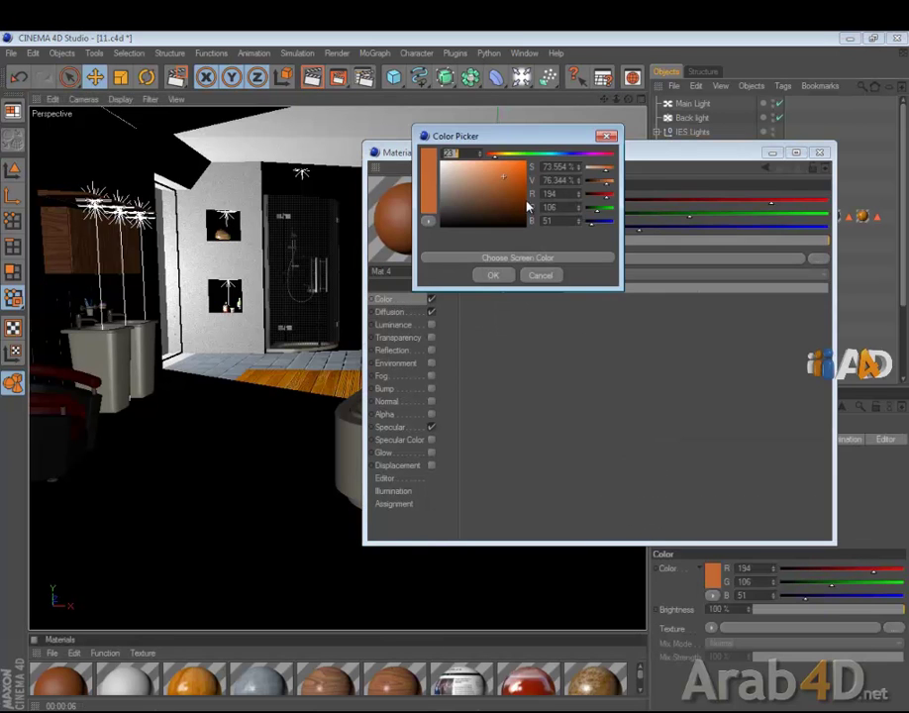
click(493, 275)
click(819, 152)
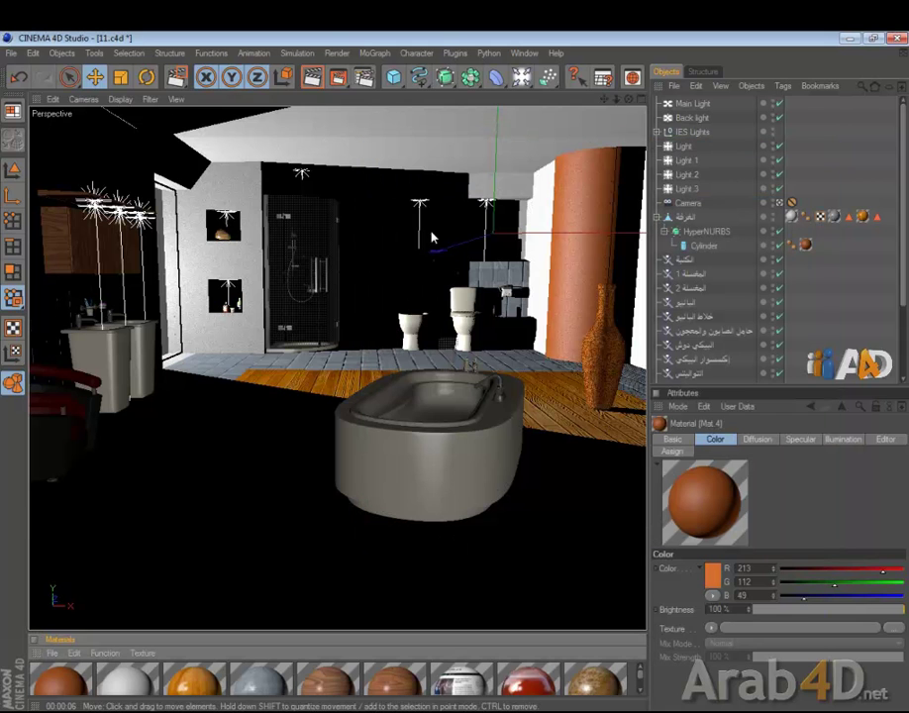
key(ctrl+s)
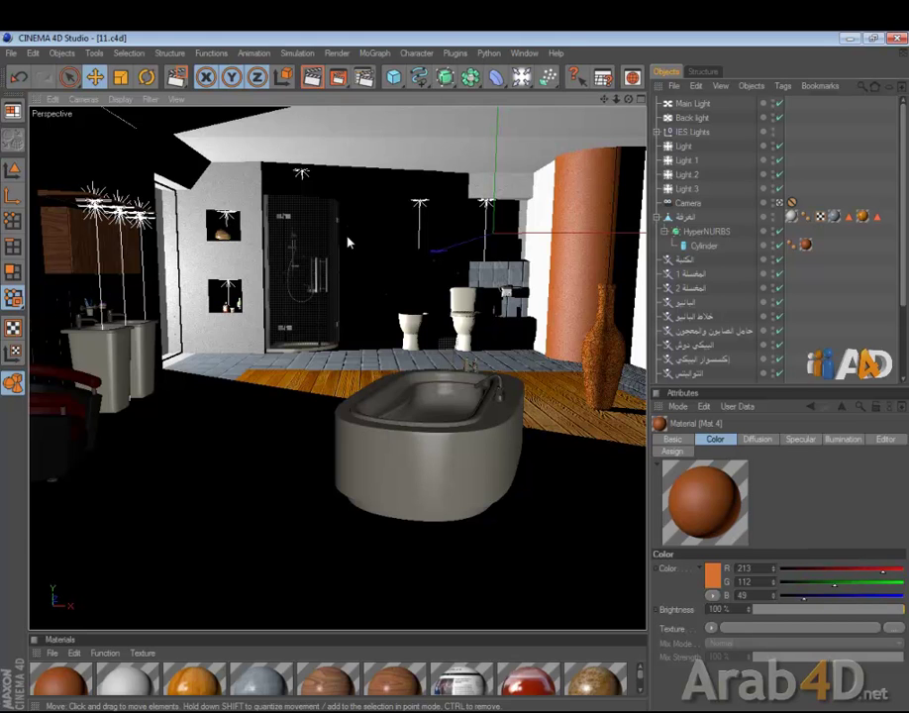
click(657, 216)
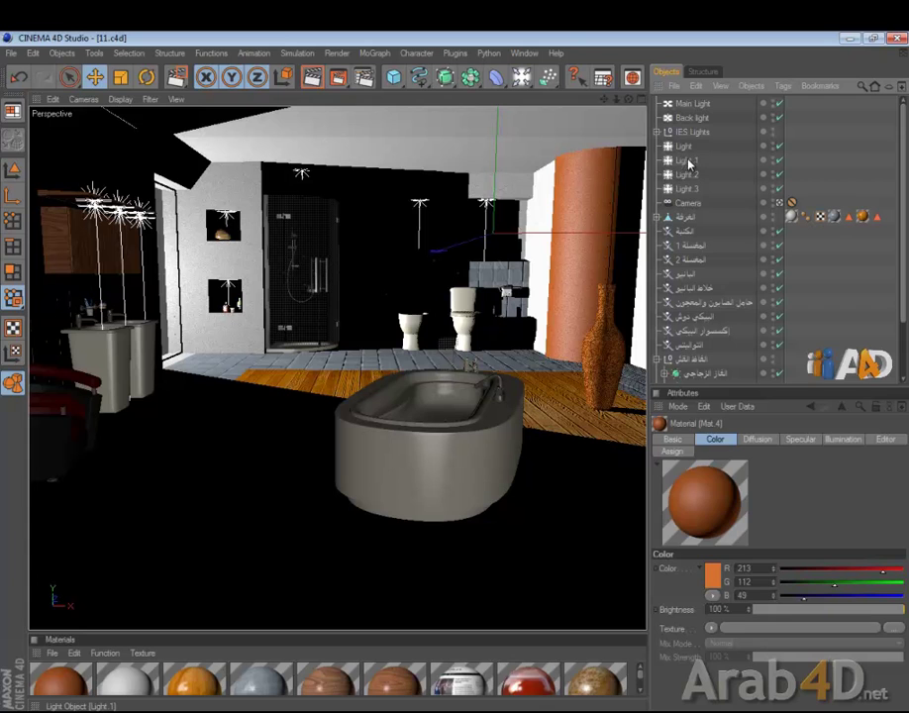
click(686, 188)
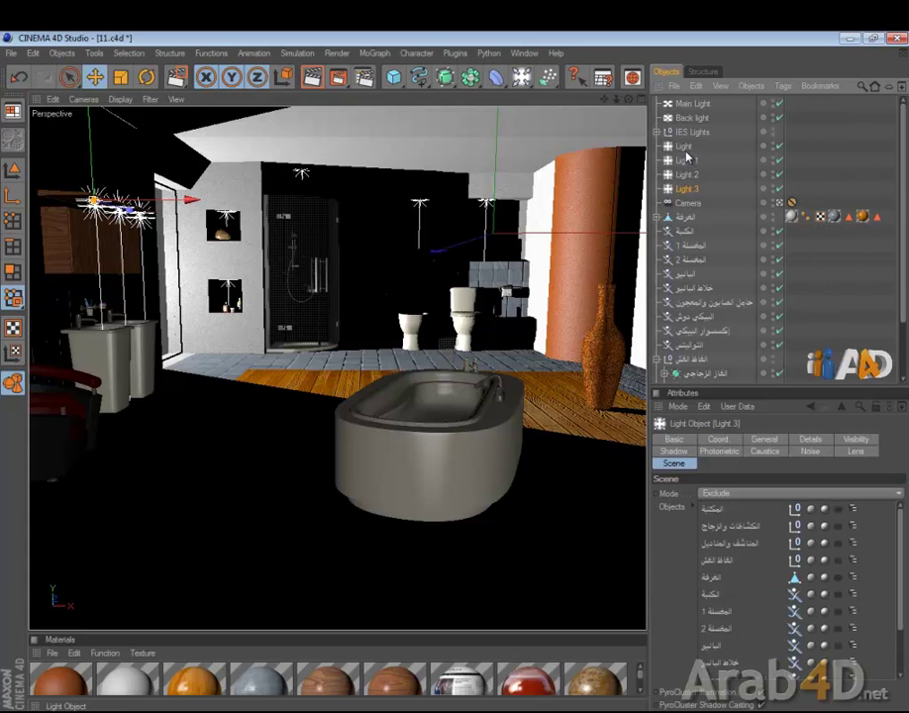
click(825, 131)
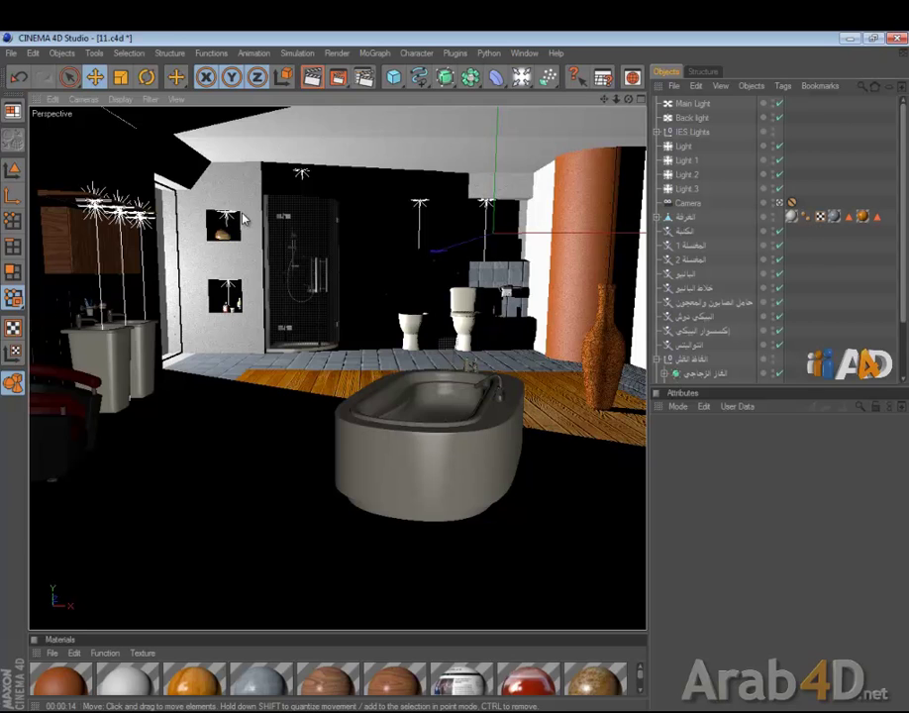
click(363, 79)
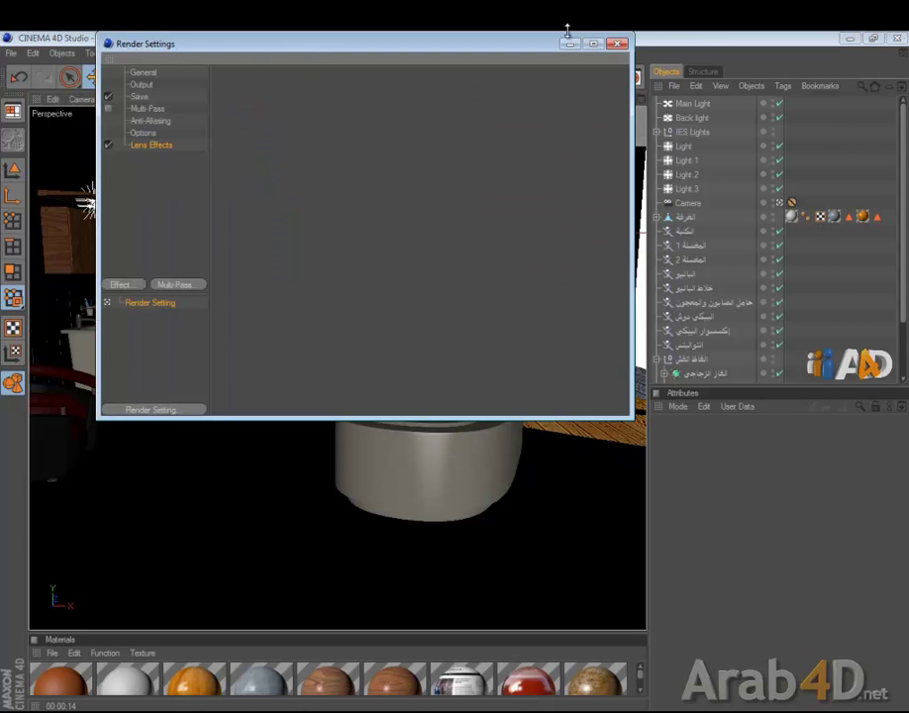
click(617, 43)
Add a Sky object and create a new material for it.
drag(522, 81, 593, 215)
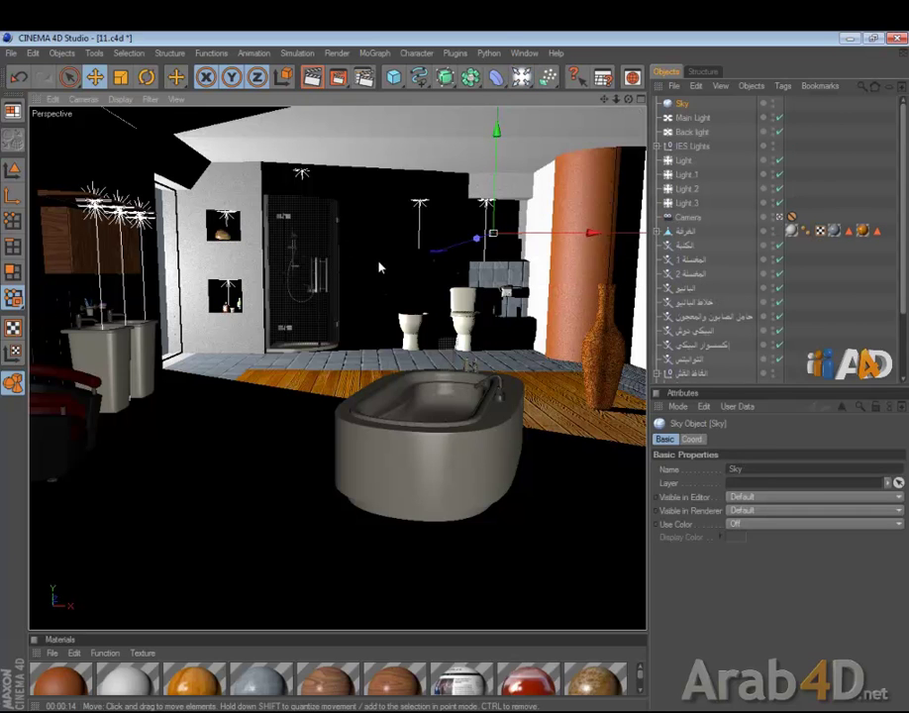
click(52, 653)
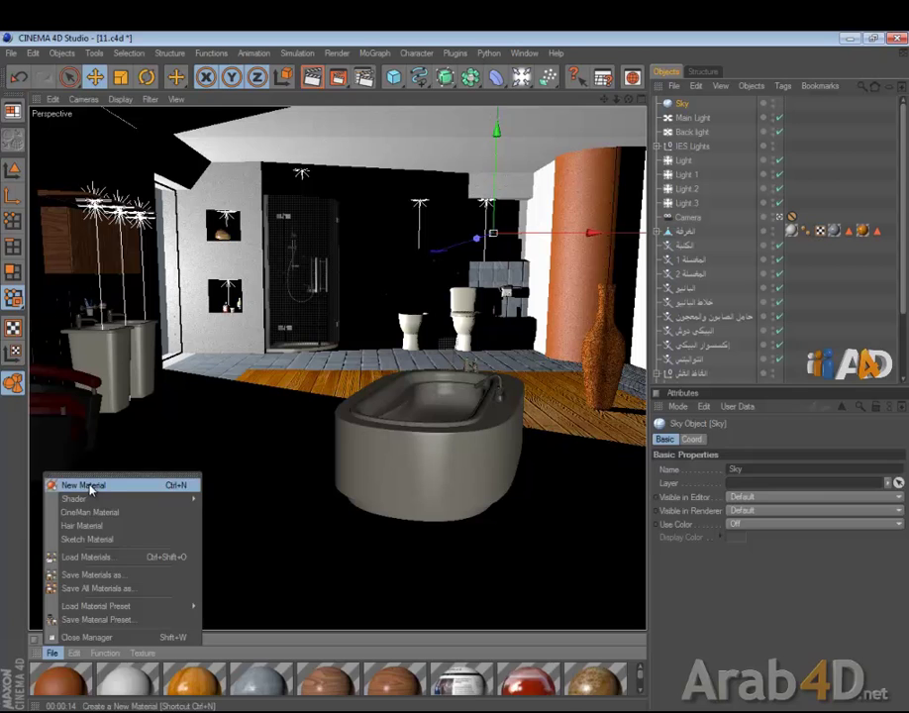
click(89, 486)
drag(108, 640, 108, 560)
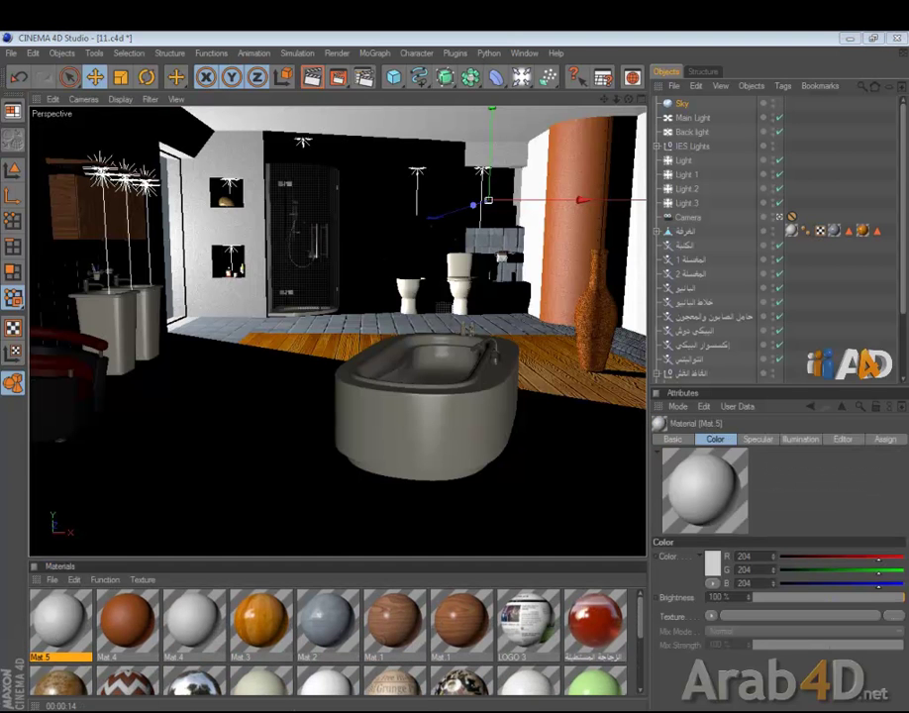
Disable the new material's Color and Specular channels, enable Luminance and adjust the luminance brightness.
double_click(60, 619)
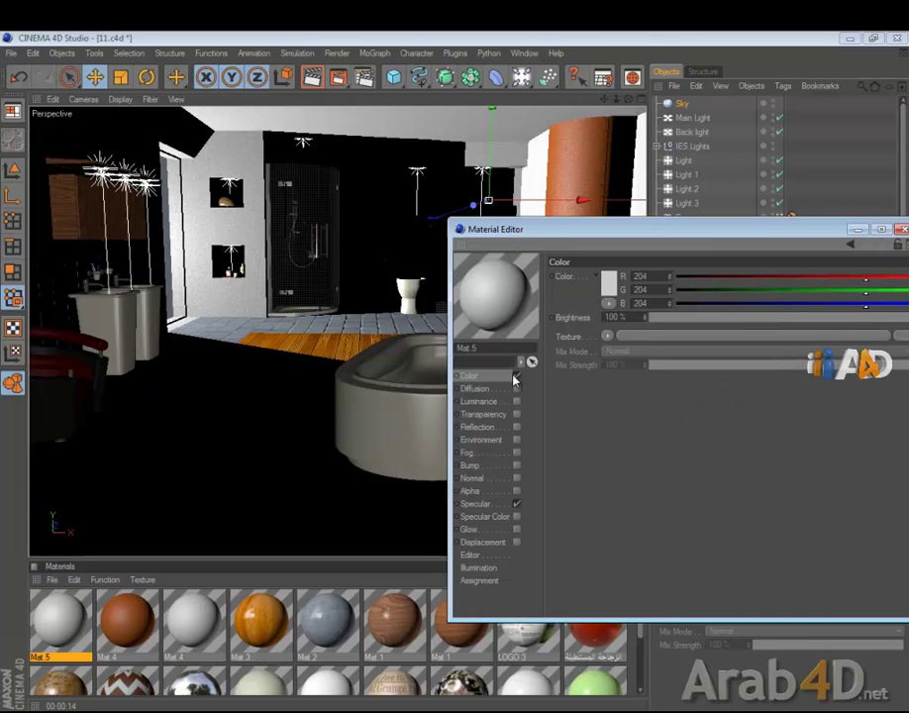
click(515, 377)
click(516, 503)
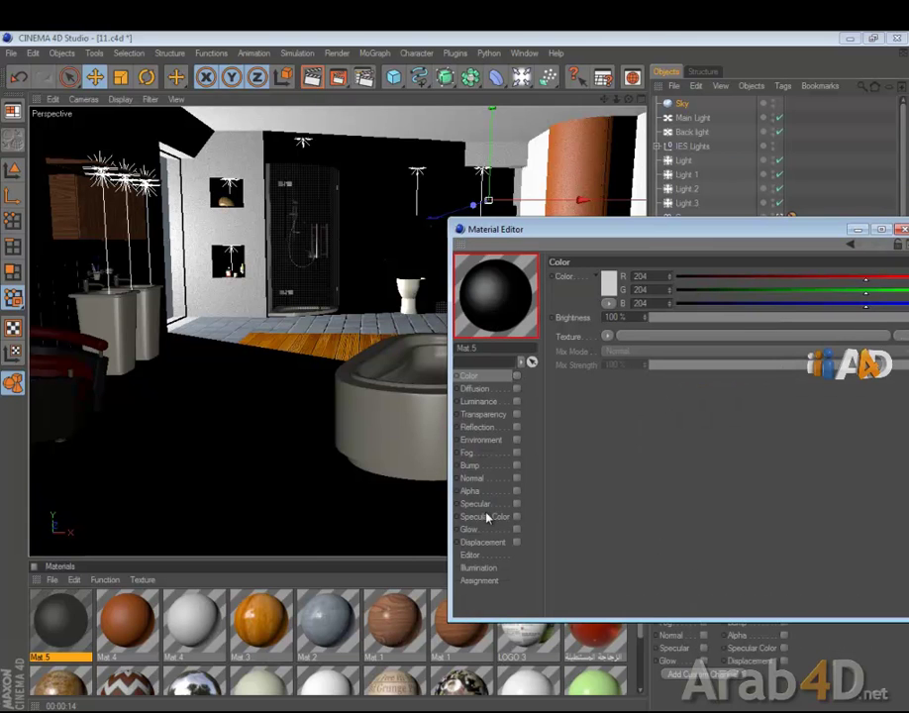
click(479, 401)
click(516, 401)
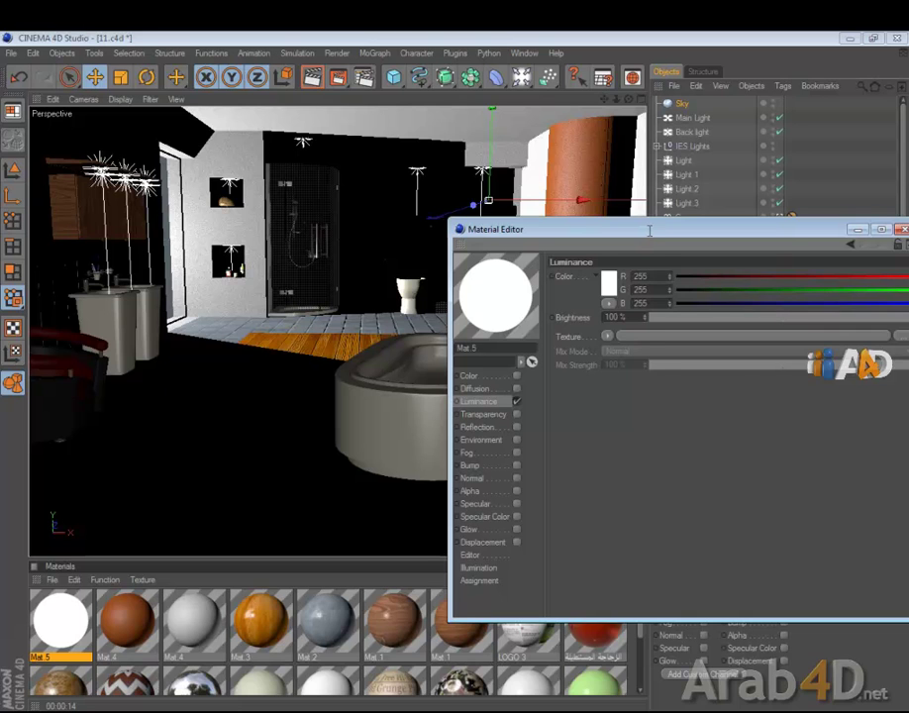
drag(635, 317, 552, 325)
text(15)
key(Return)
Set the luminous material's illumination sampling mode to QMC Sampling, close the material editor and apply the material to the Sky.
click(480, 567)
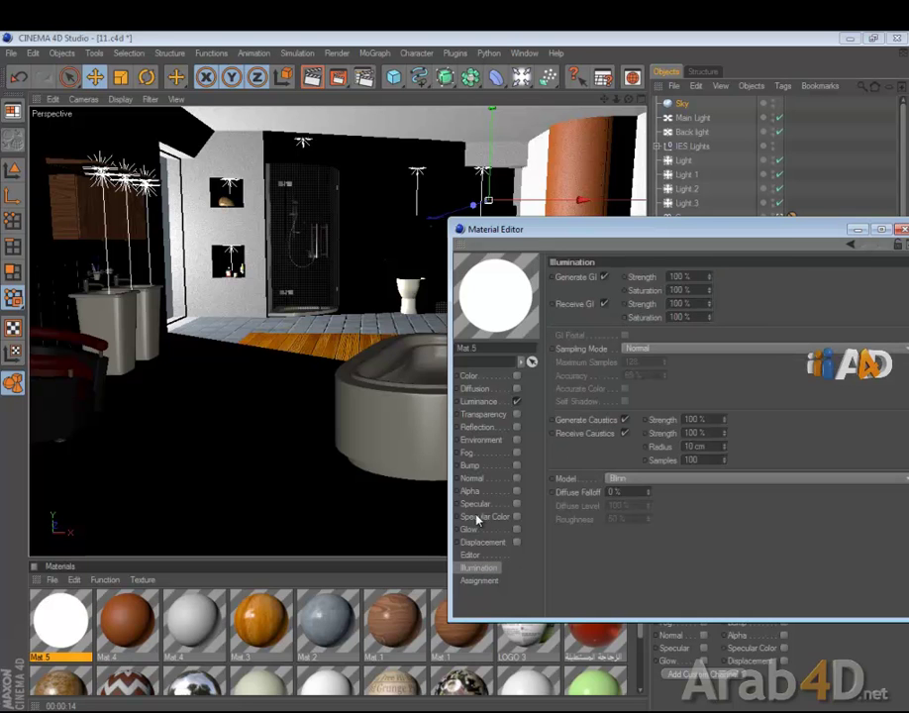
click(659, 349)
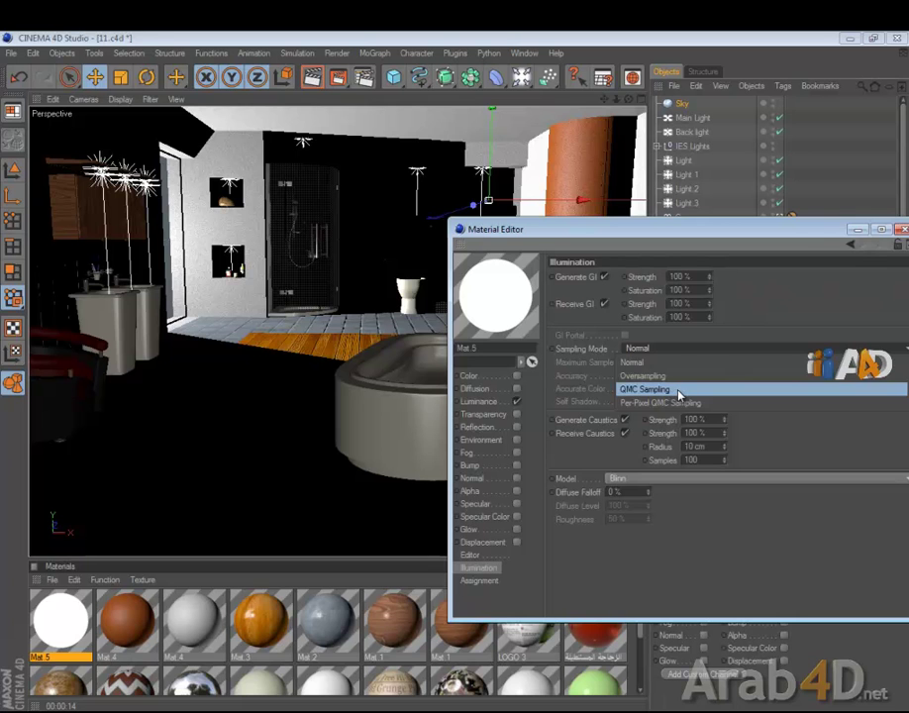
click(679, 392)
drag(681, 229, 490, 162)
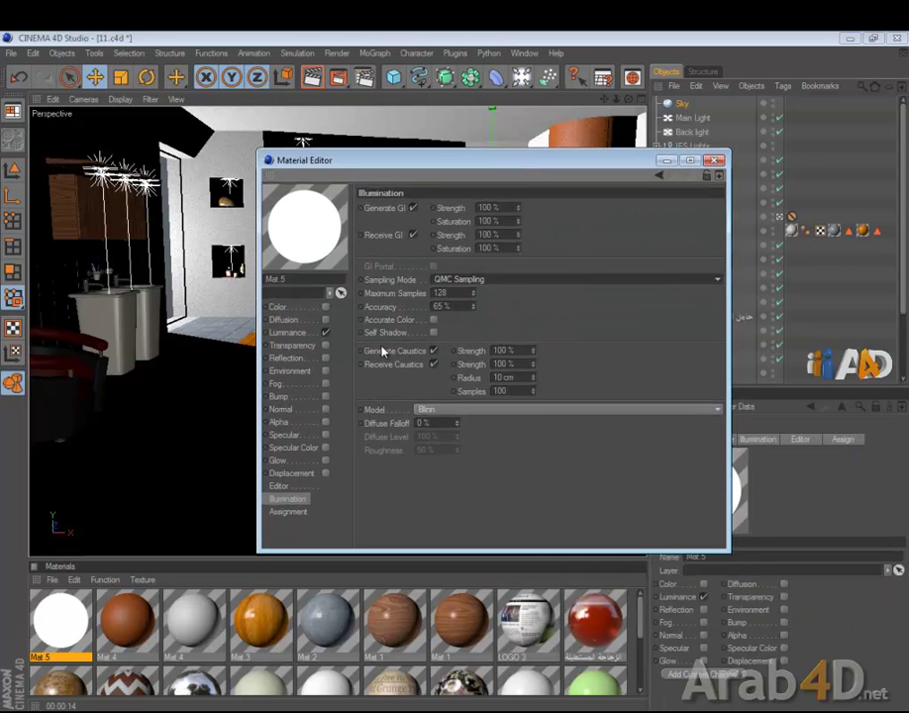
click(714, 163)
drag(55, 634, 791, 104)
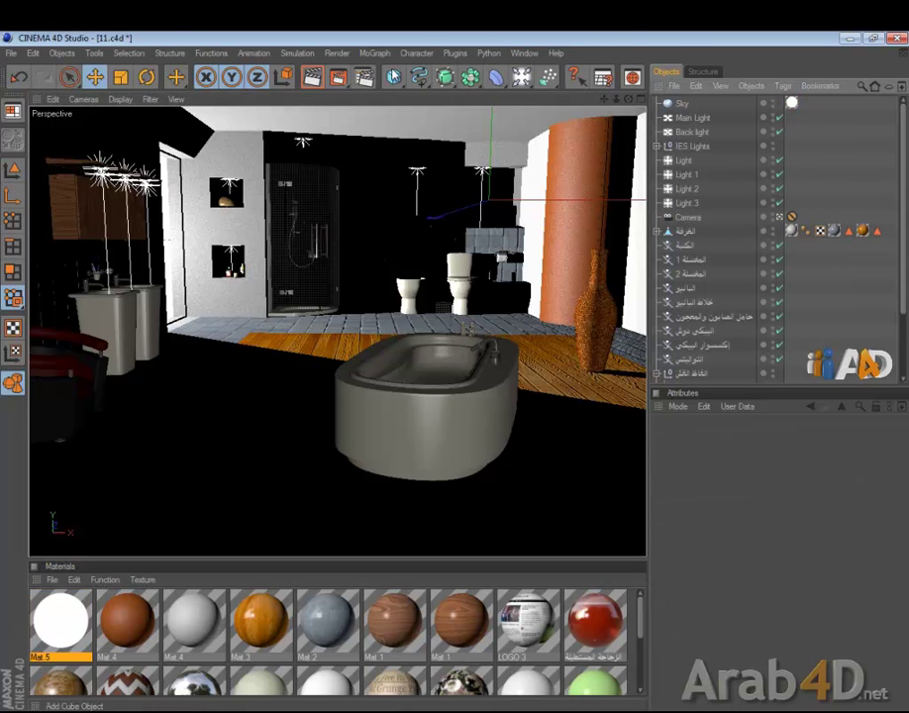
Add Global Illumination to the render settings, set Stochastic Samples and Record Density to Low, and enable Reflective Caustics.
click(363, 77)
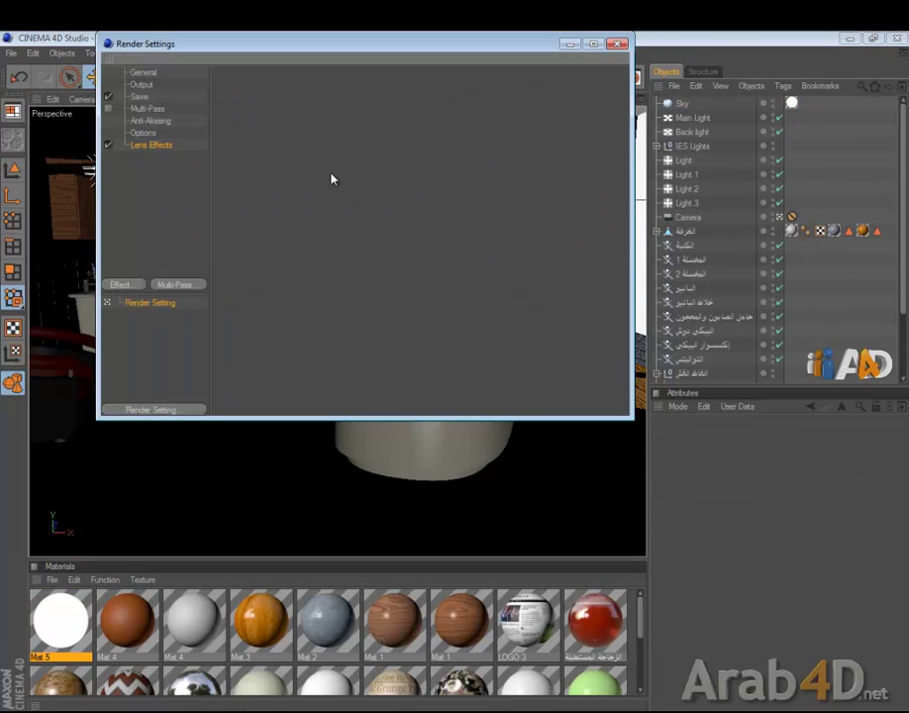
right_click(147, 178)
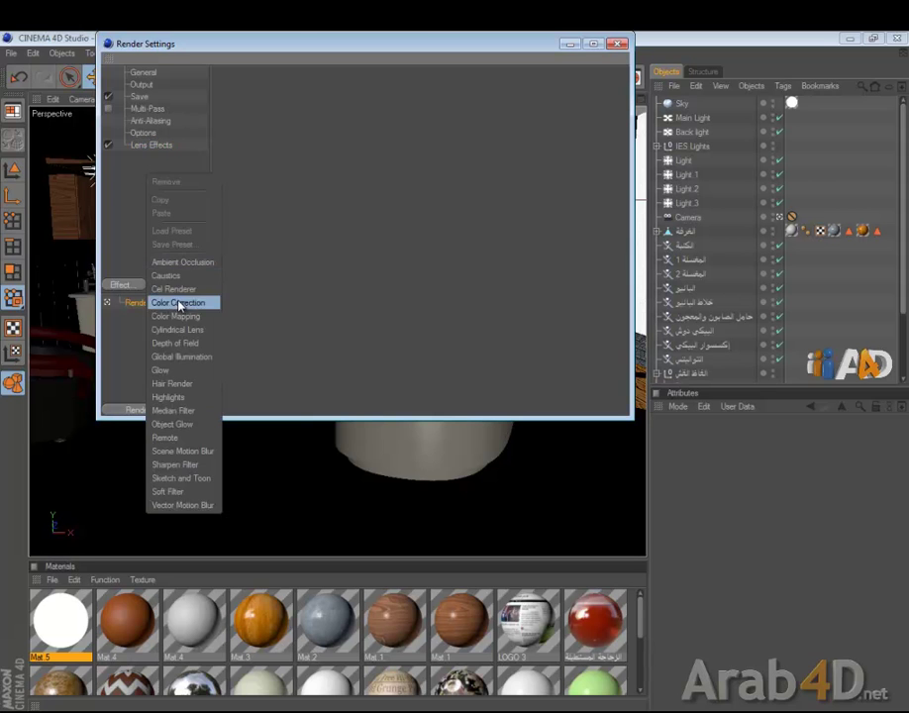
click(183, 357)
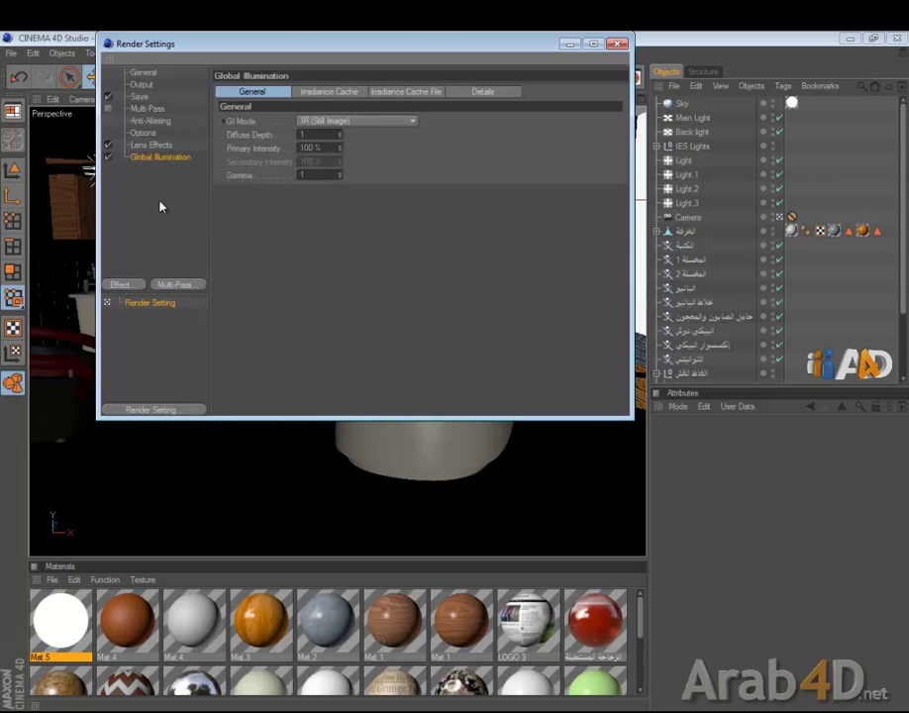
click(328, 91)
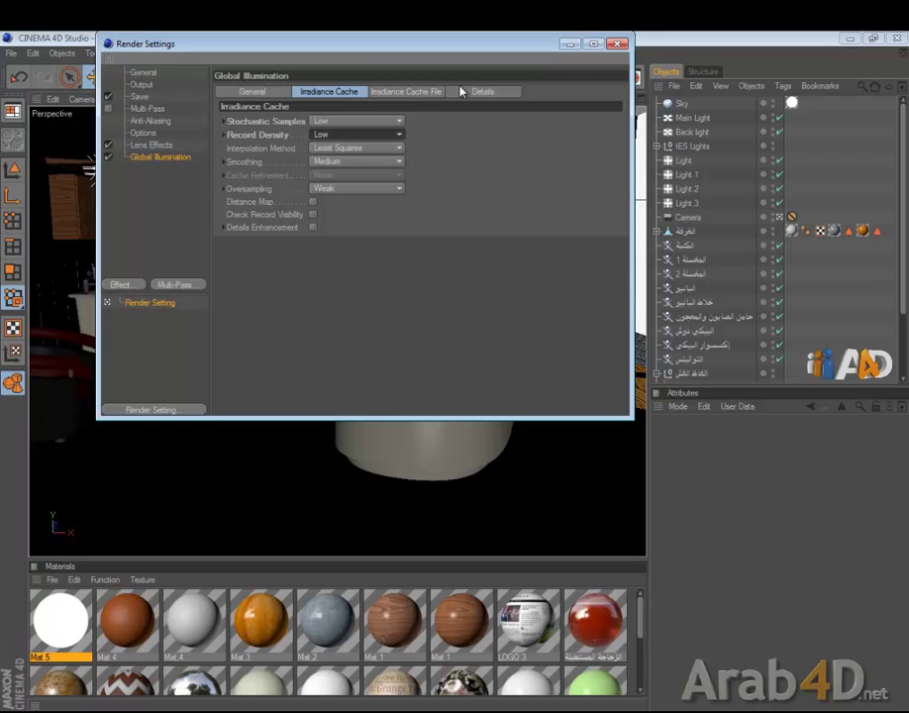
click(465, 91)
click(317, 162)
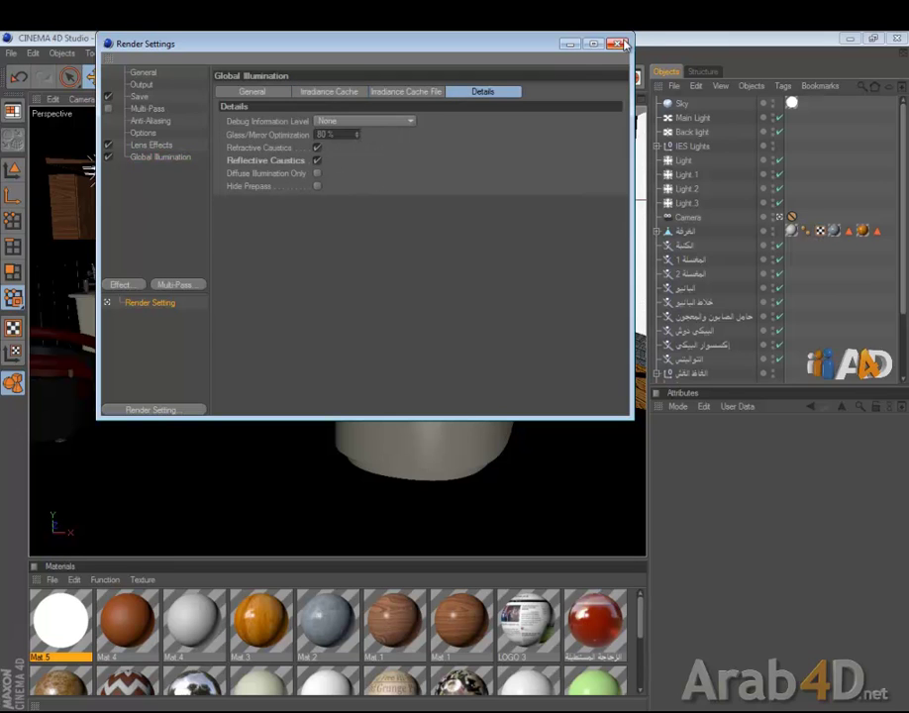
Add a Sharpen Filter effect with 10% strength and close the render settings.
right_click(161, 197)
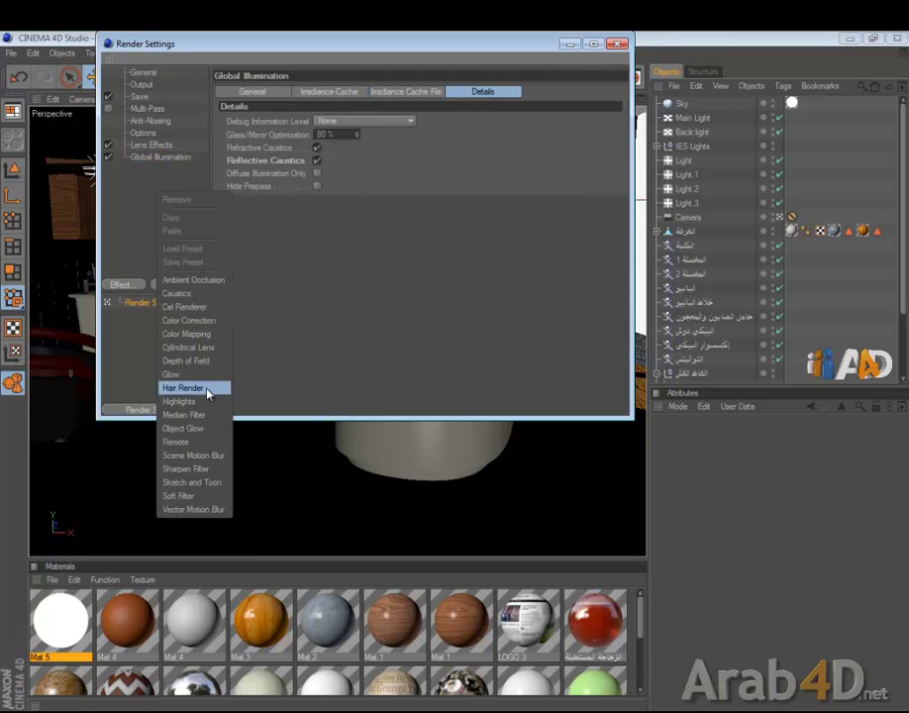
click(198, 470)
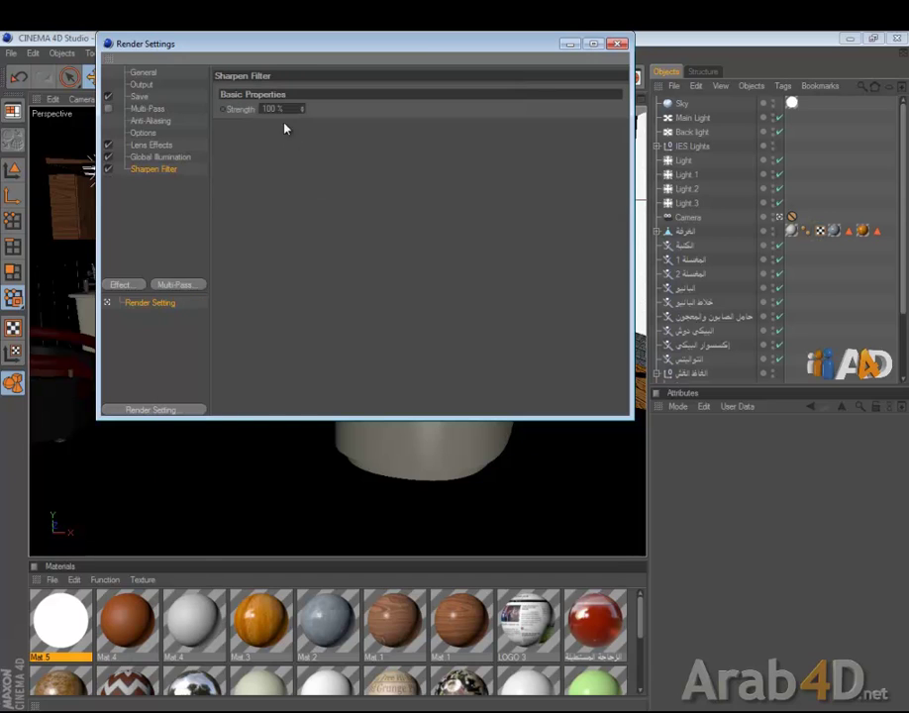
text(9)
key(Return)
drag(286, 109, 166, 115)
text(10)
key(Return)
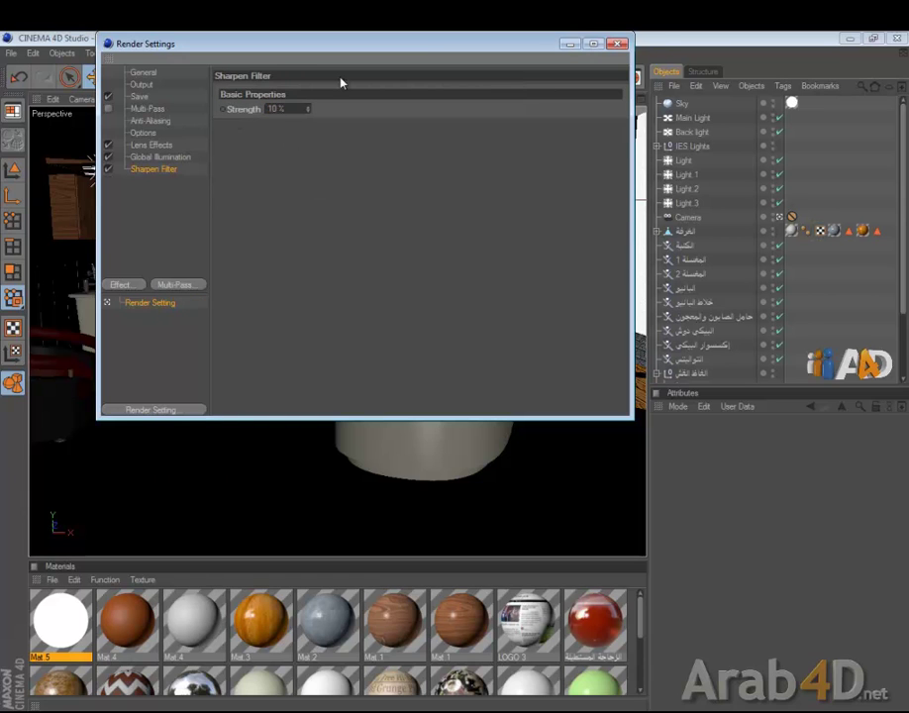
click(620, 44)
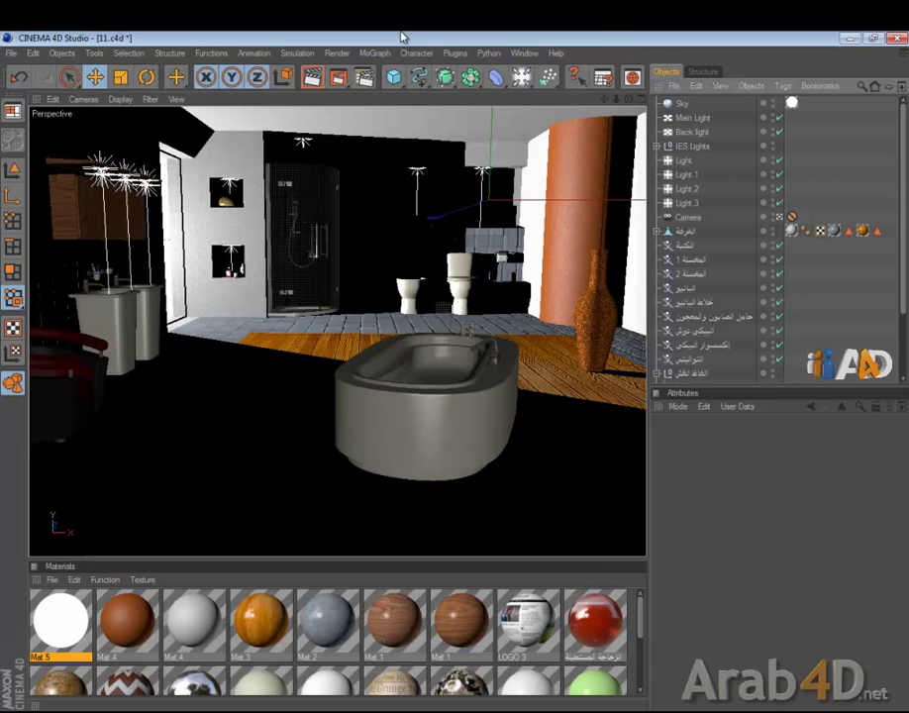
Render test regions around the light above the shower and the lights over the wall cabinet.
click(340, 80)
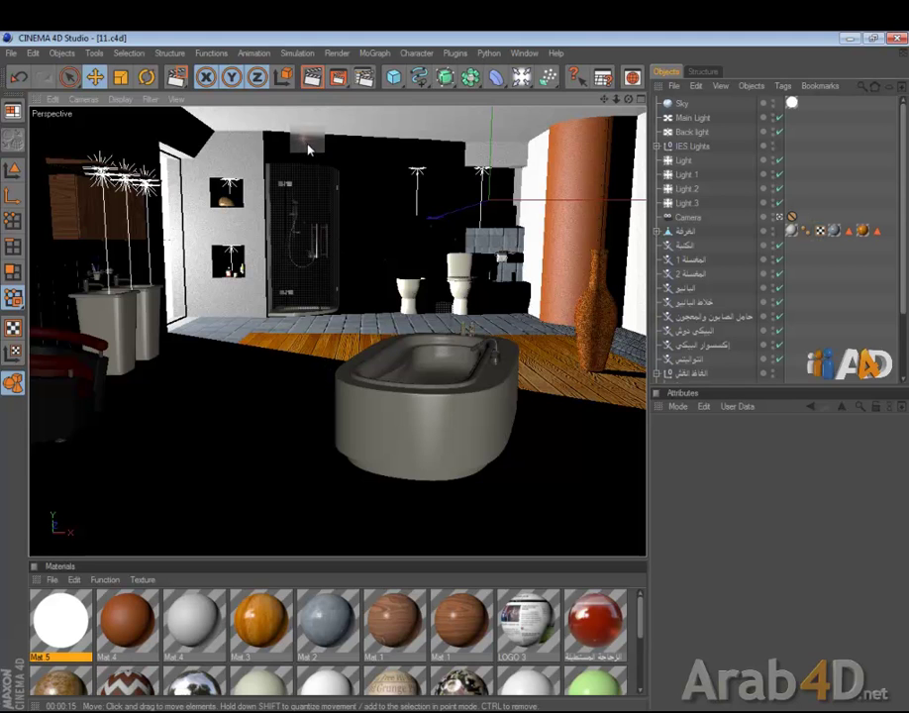
drag(337, 76, 392, 91)
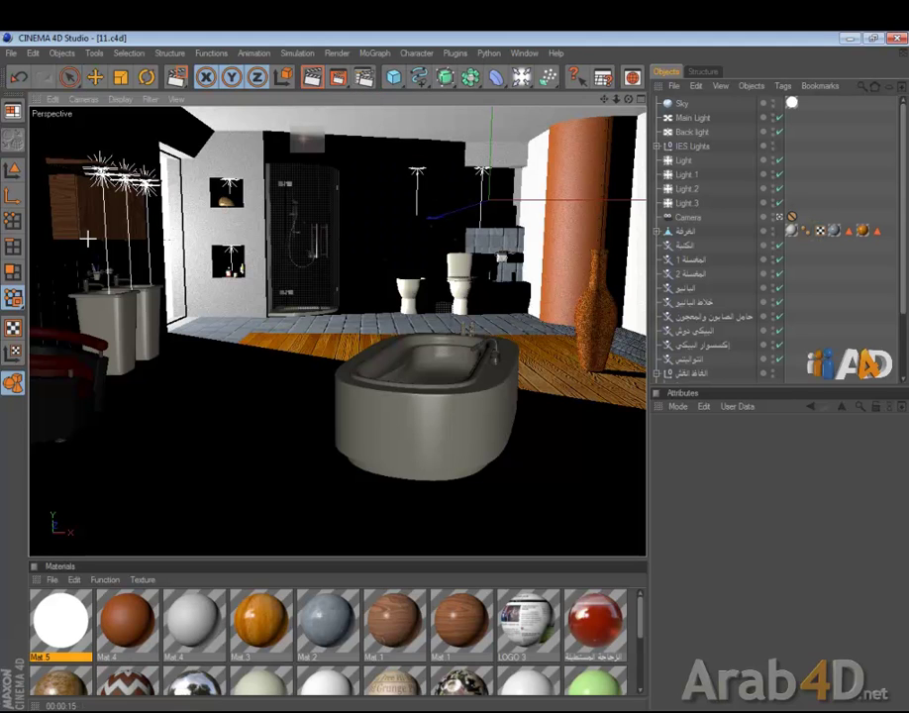
drag(79, 152, 161, 226)
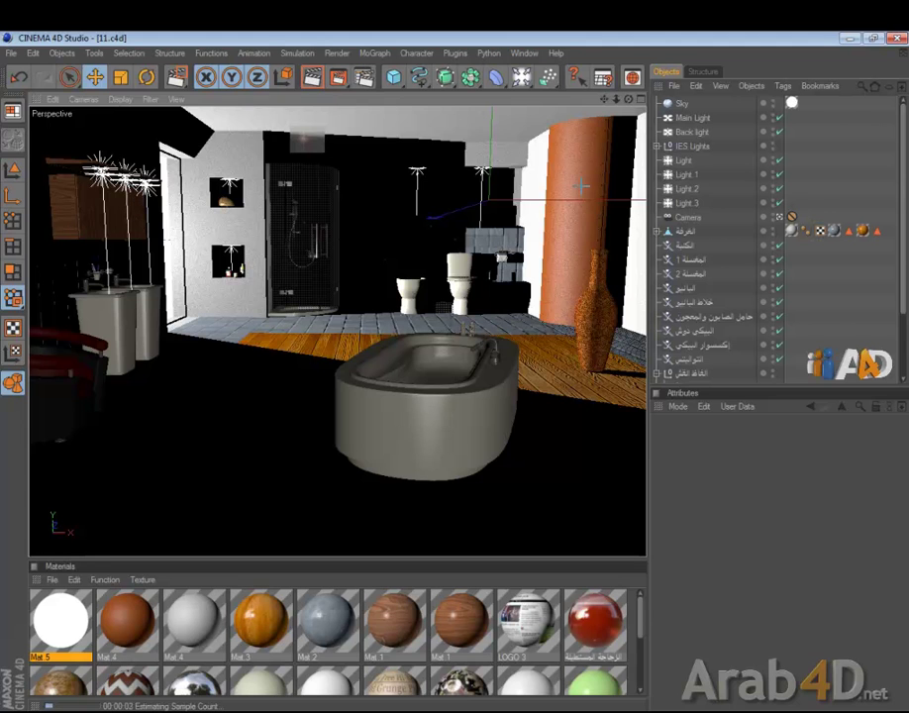
Enable all the lights in the IES Lights group, save the scene and render a region around the wall cabinet.
click(656, 145)
drag(782, 164, 788, 248)
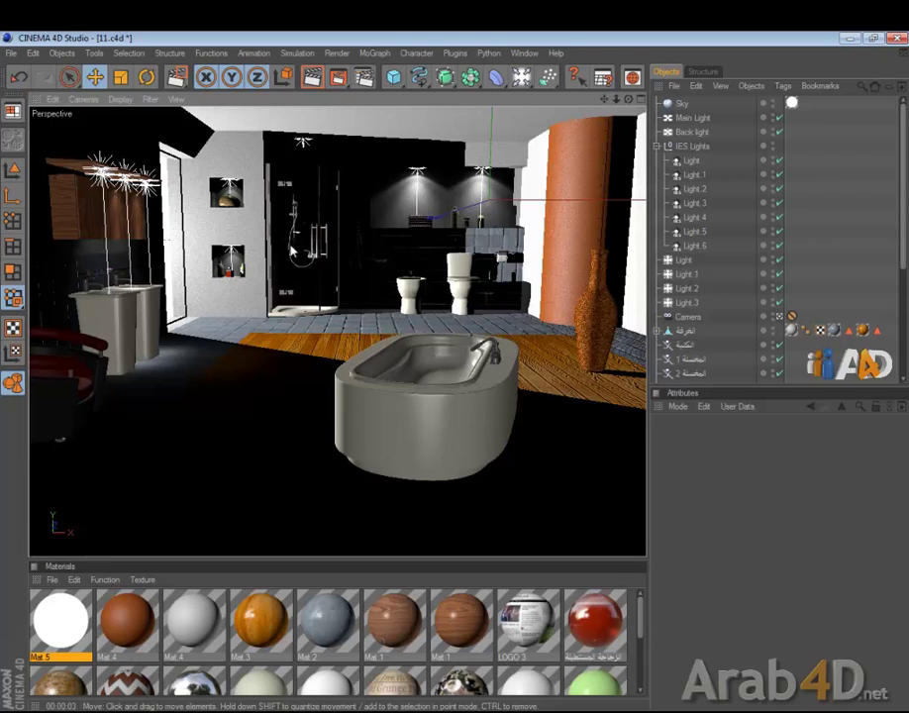
drag(337, 76, 394, 90)
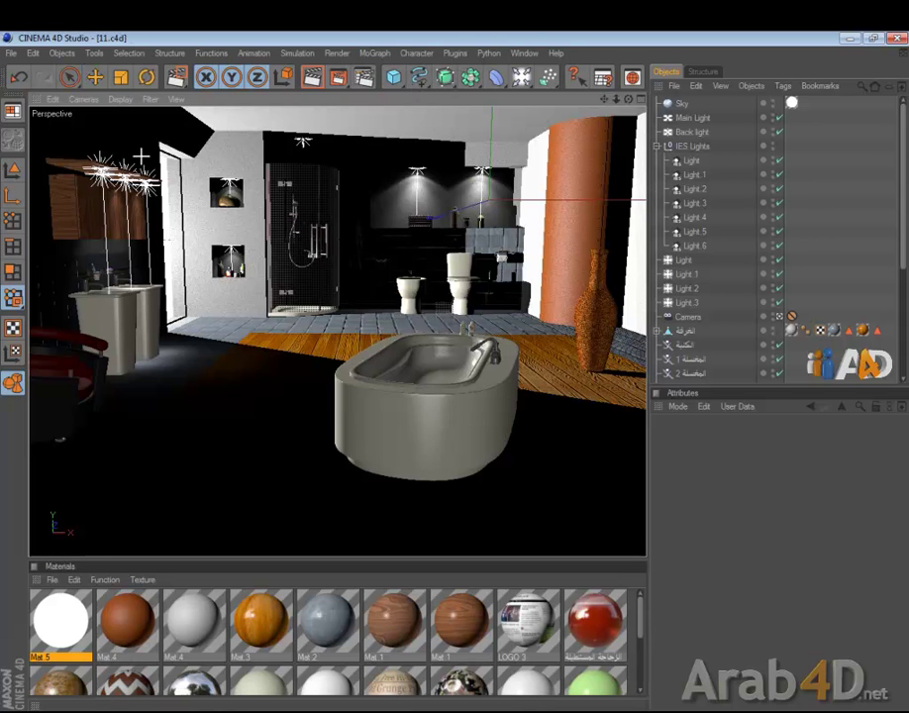
drag(61, 148, 170, 256)
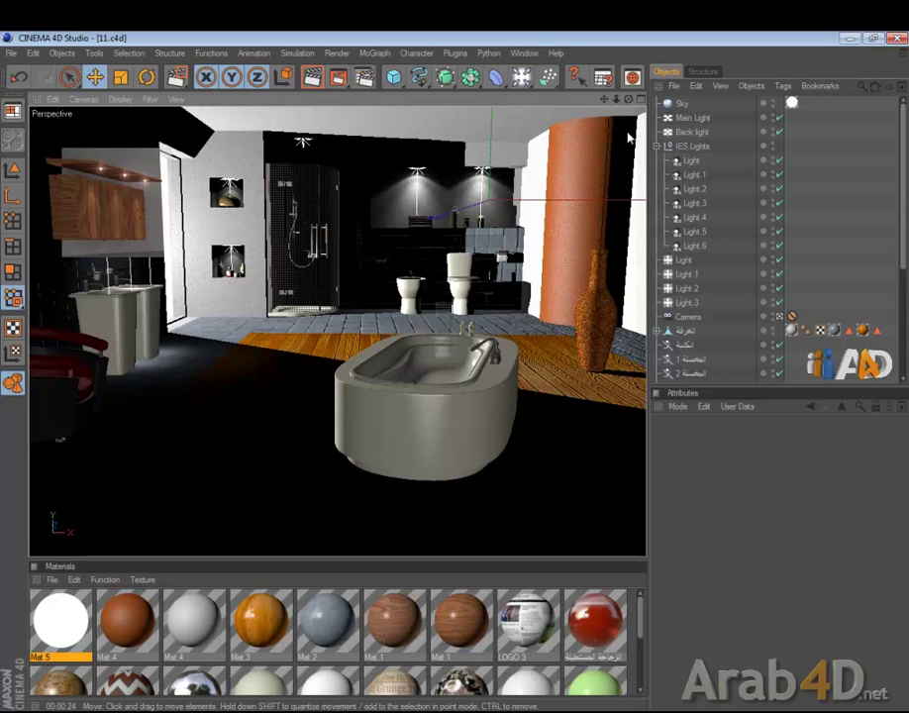
Remove the ring from the lens glow of Light.1, Light.2 and Light.3 and edit their glow brightness.
drag(700, 309, 700, 311)
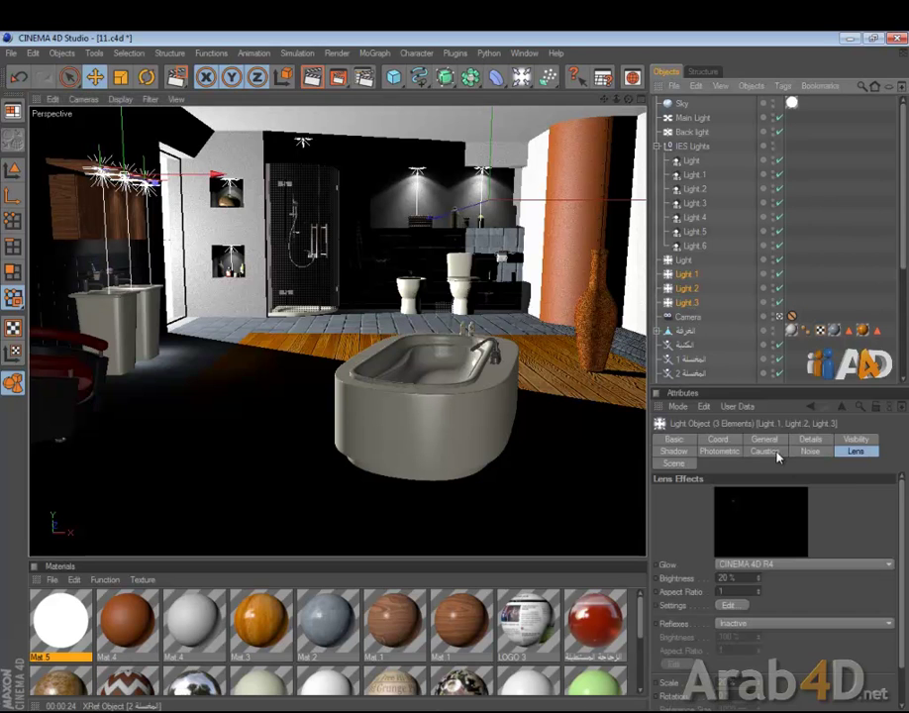
click(743, 605)
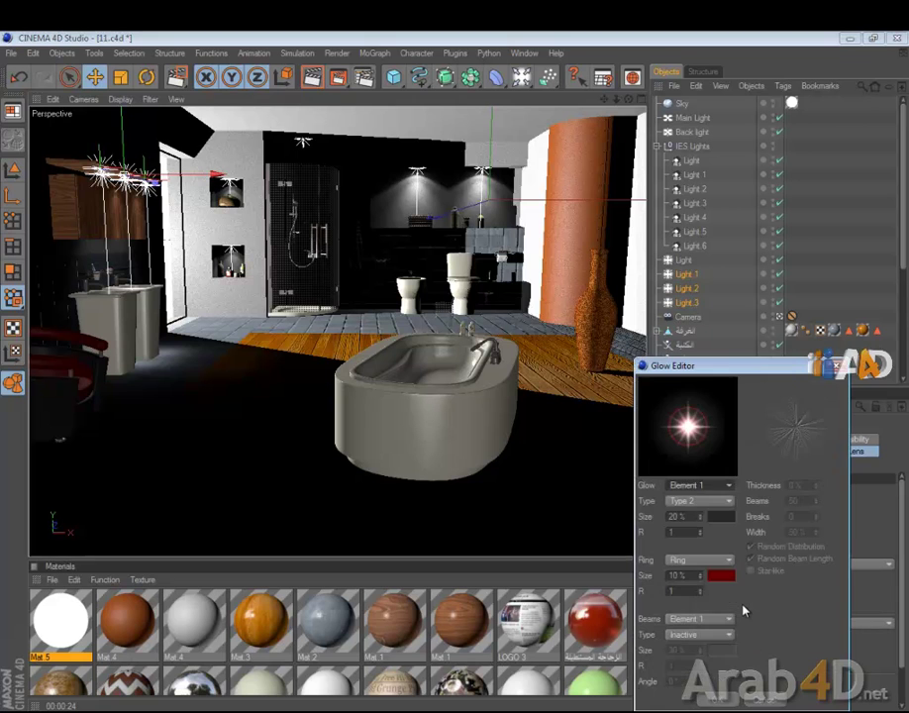
click(698, 561)
click(692, 575)
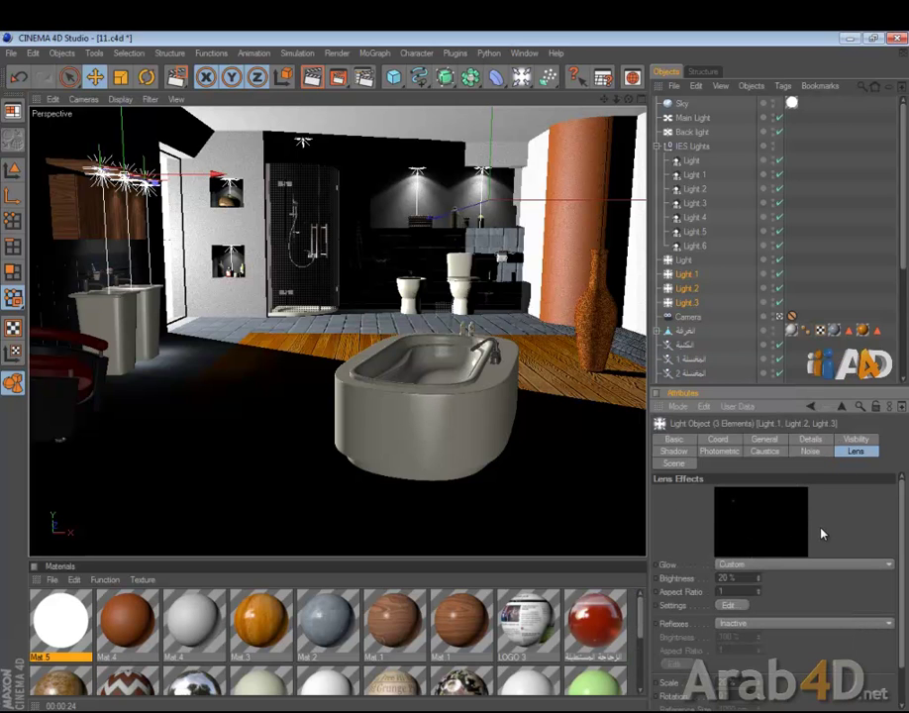
drag(748, 579, 690, 583)
Remove the ring from the lens glow of the light above the shower and save the scene.
click(683, 259)
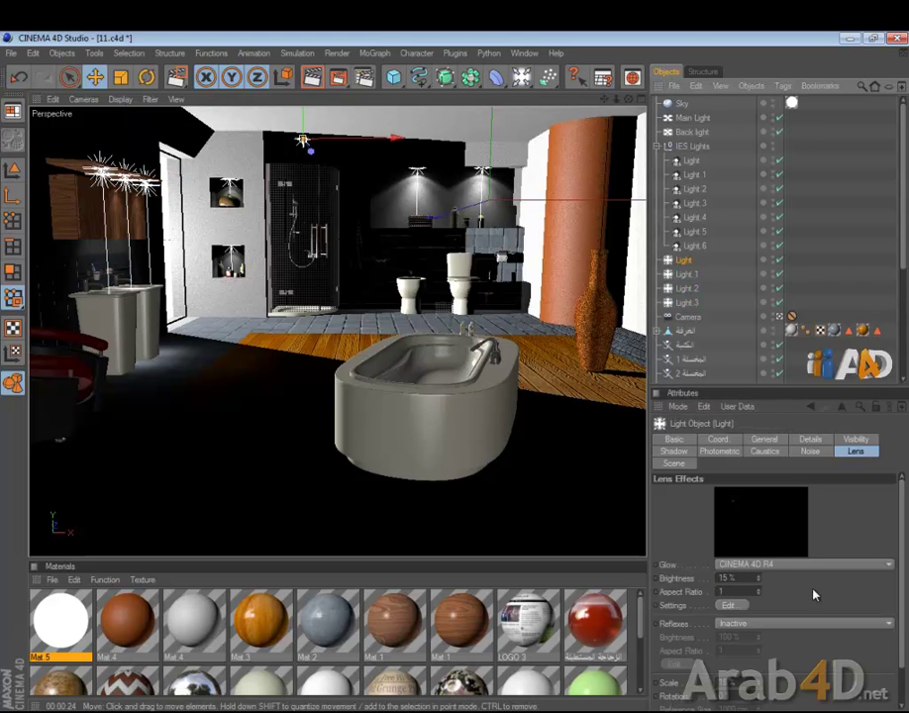
click(733, 605)
click(693, 561)
click(691, 575)
click(716, 697)
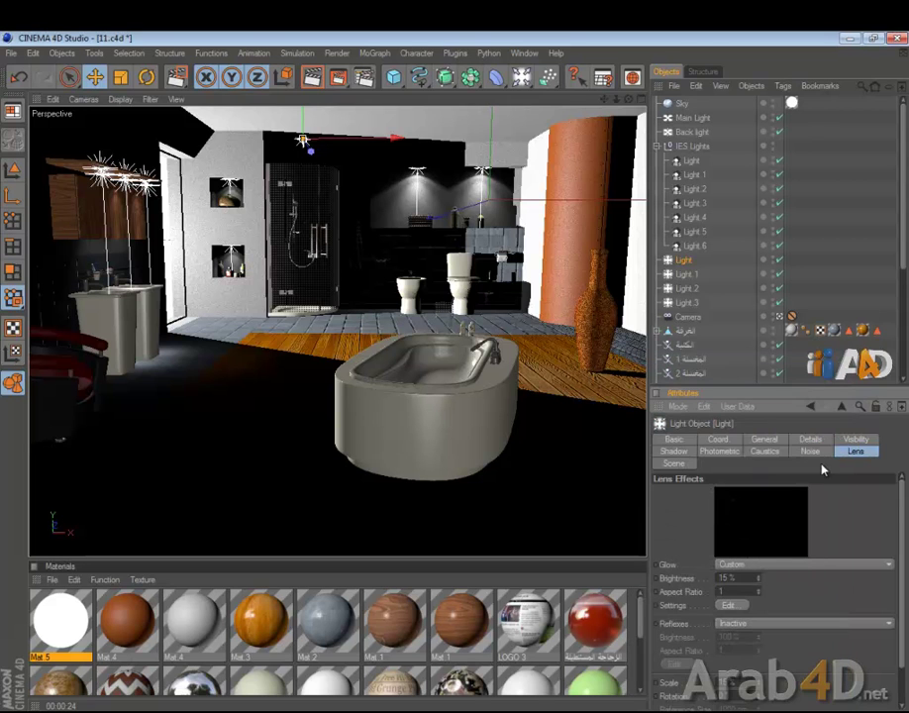
key(ctrl+s)
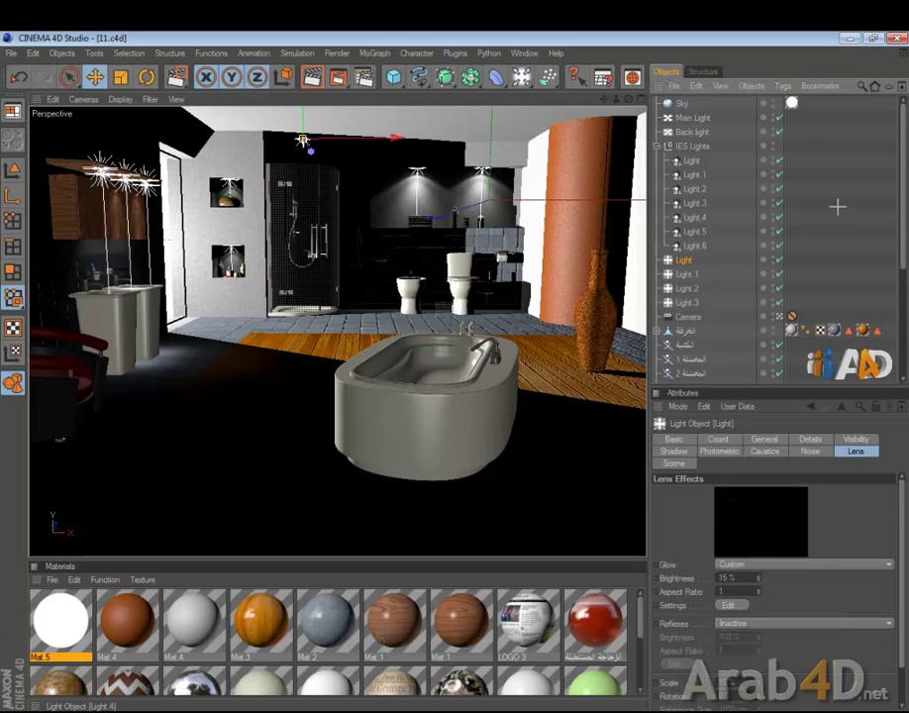
Render test regions around the lights over the wall cabinet and the floor beside the washbasins.
click(837, 216)
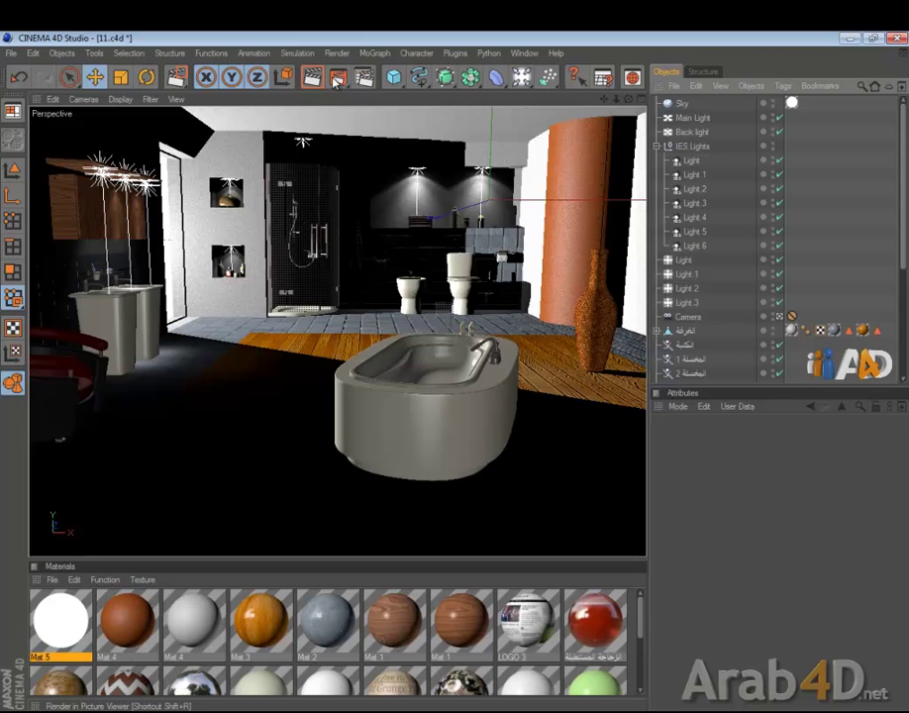
drag(338, 81, 377, 87)
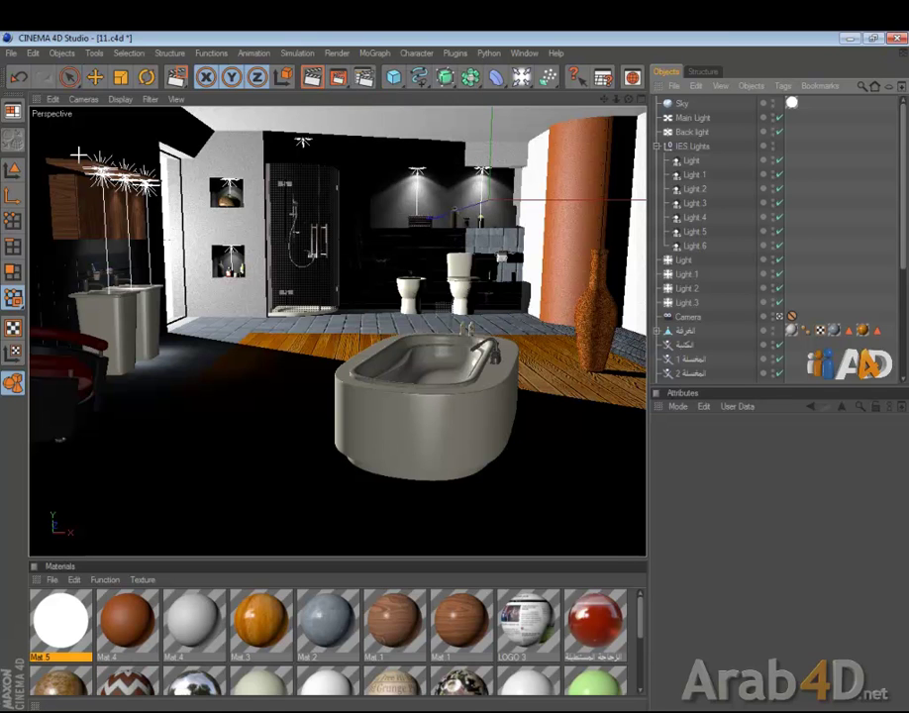
drag(91, 166, 159, 206)
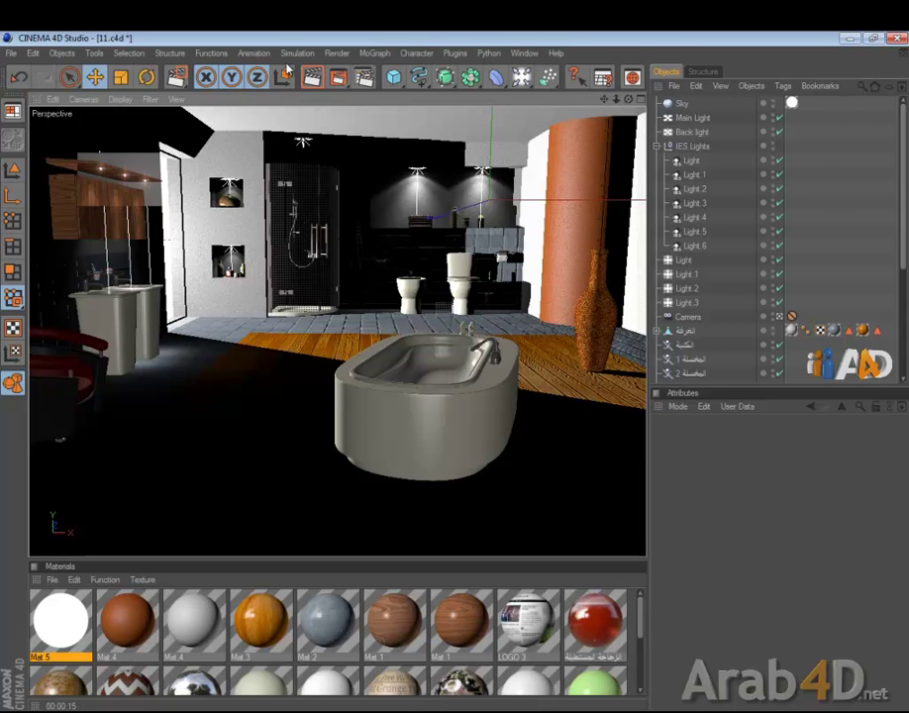
drag(338, 76, 385, 89)
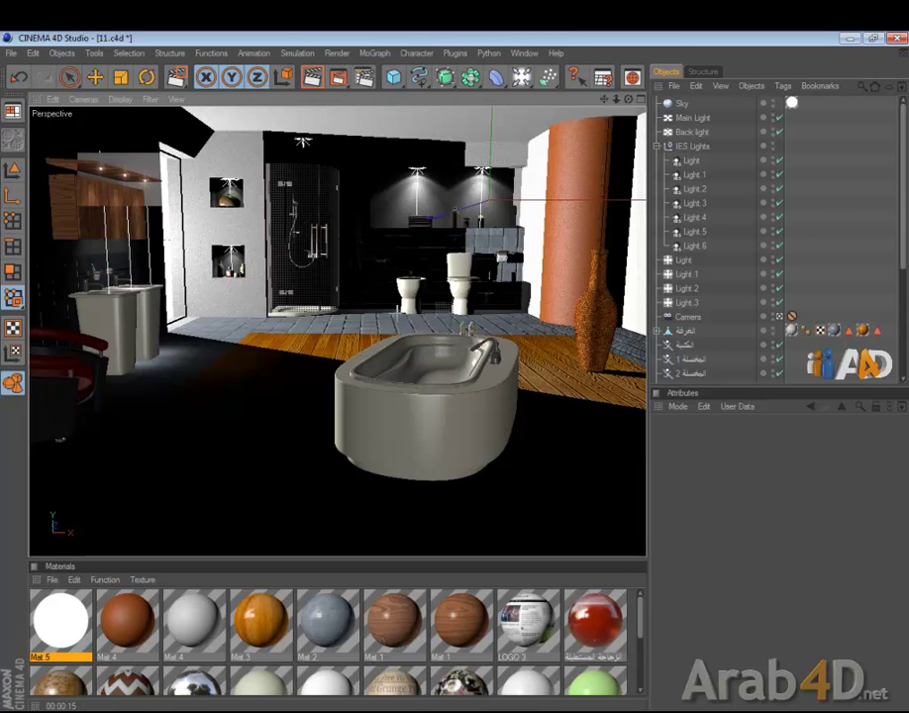
drag(145, 318, 204, 372)
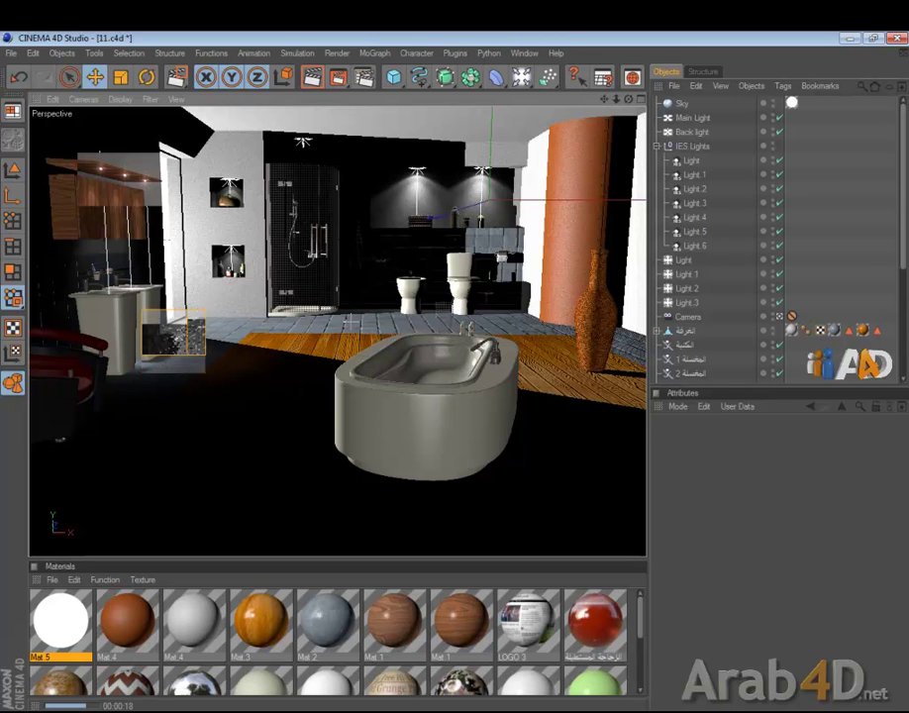
Render a test region around the toilet behind the bathtub.
click(364, 424)
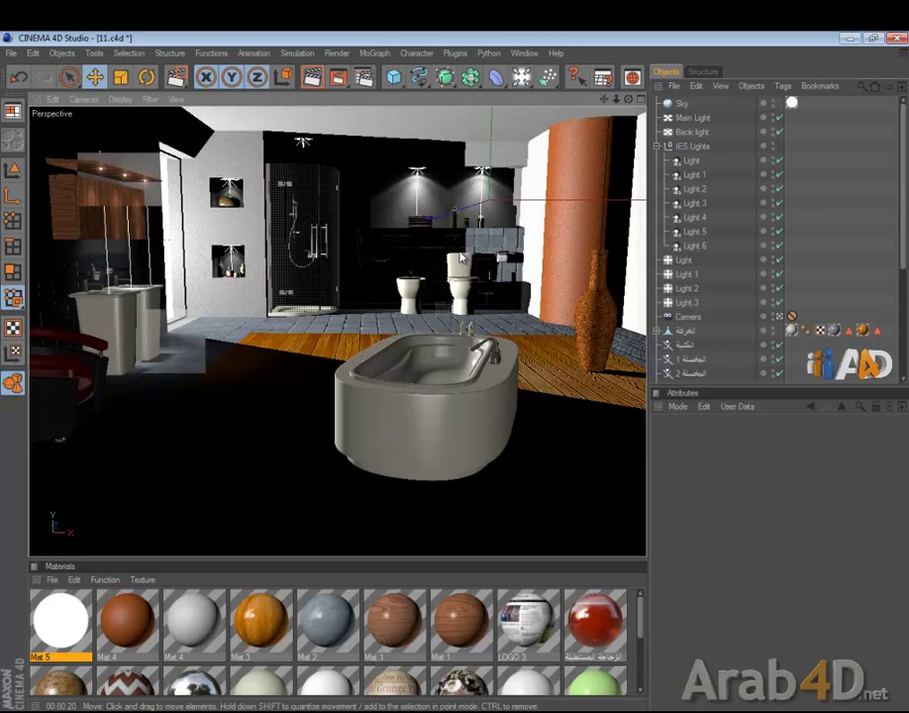
click(370, 361)
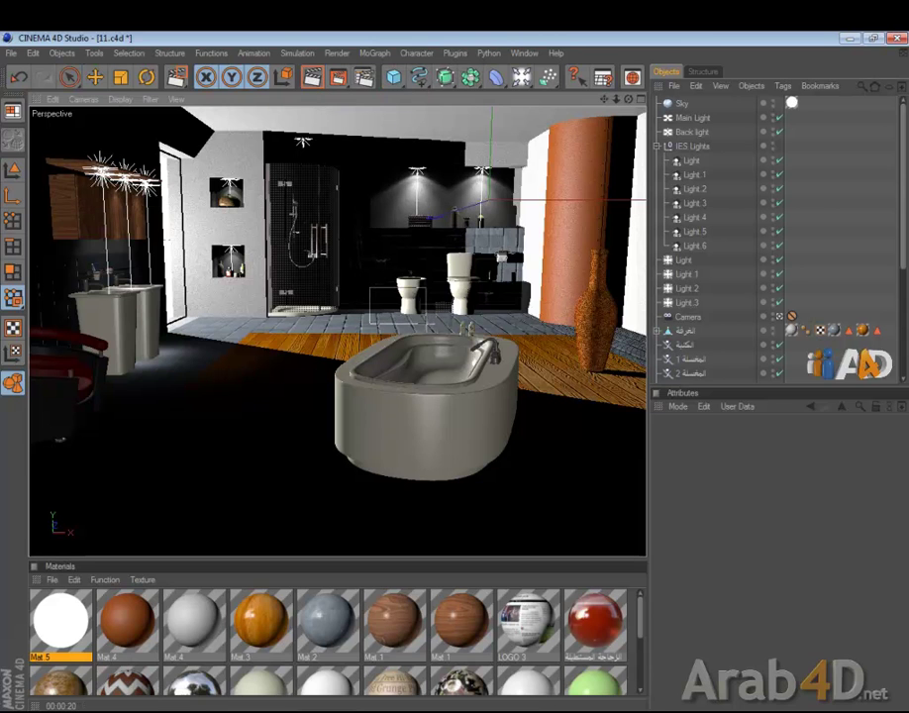
key(ctrl+r)
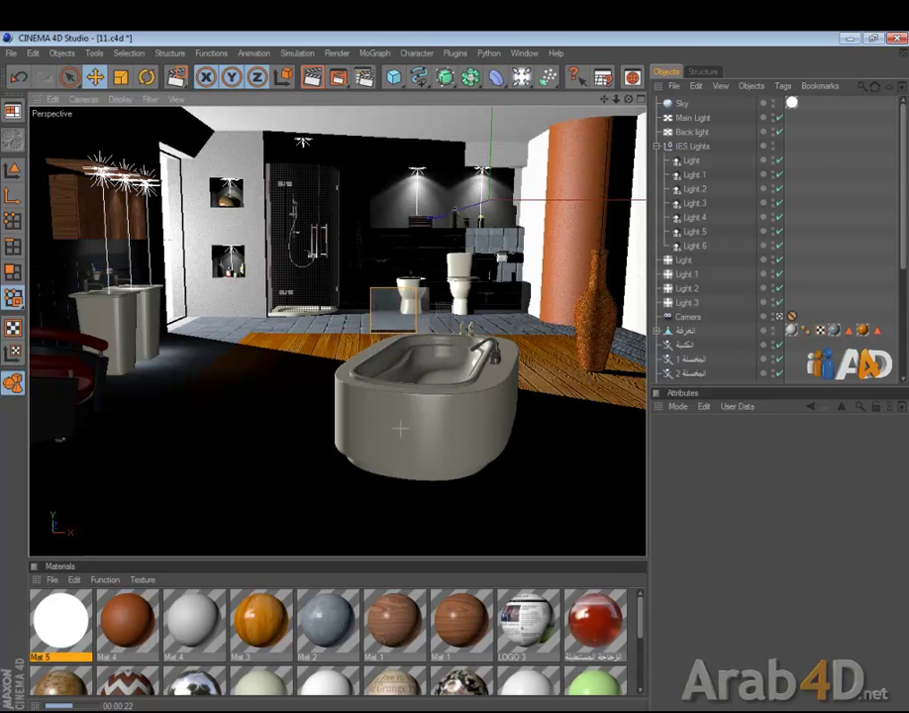
key(Escape)
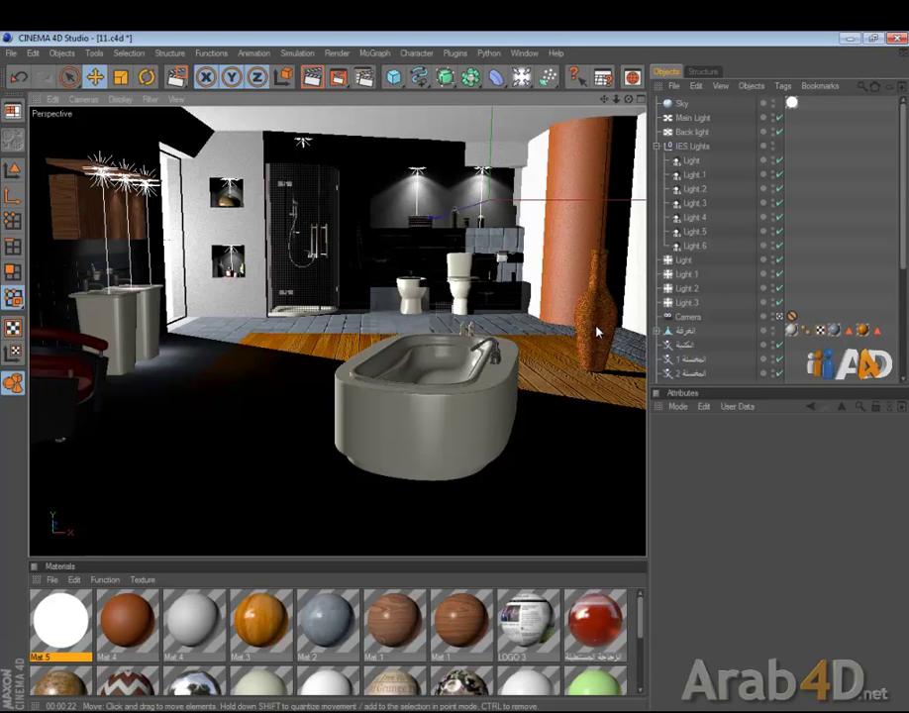
drag(343, 77, 364, 91)
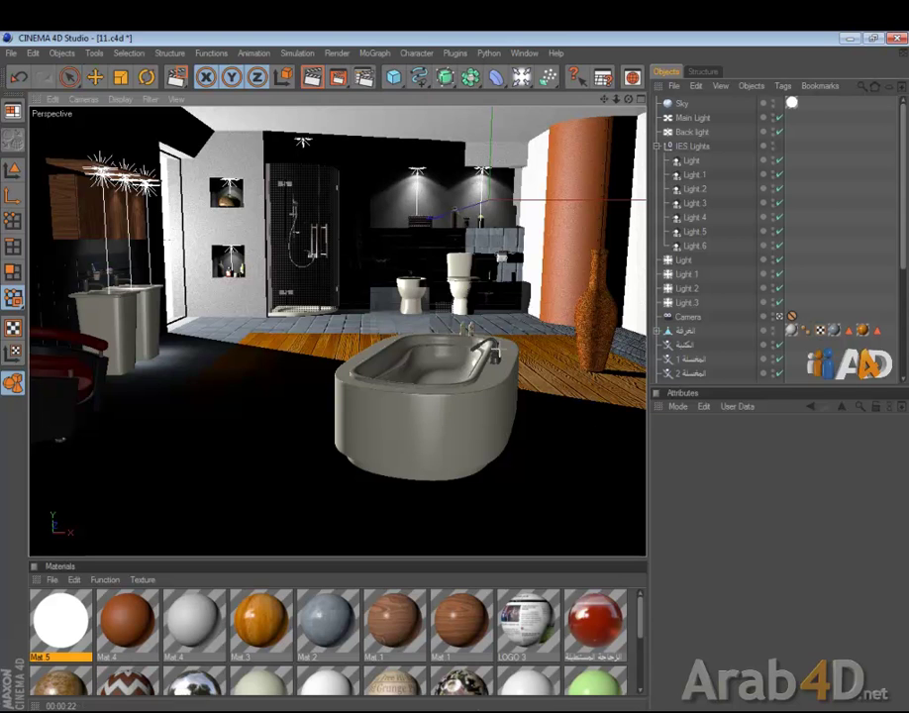
Check the Global Illumination entry in the render settings and save the scene.
click(365, 77)
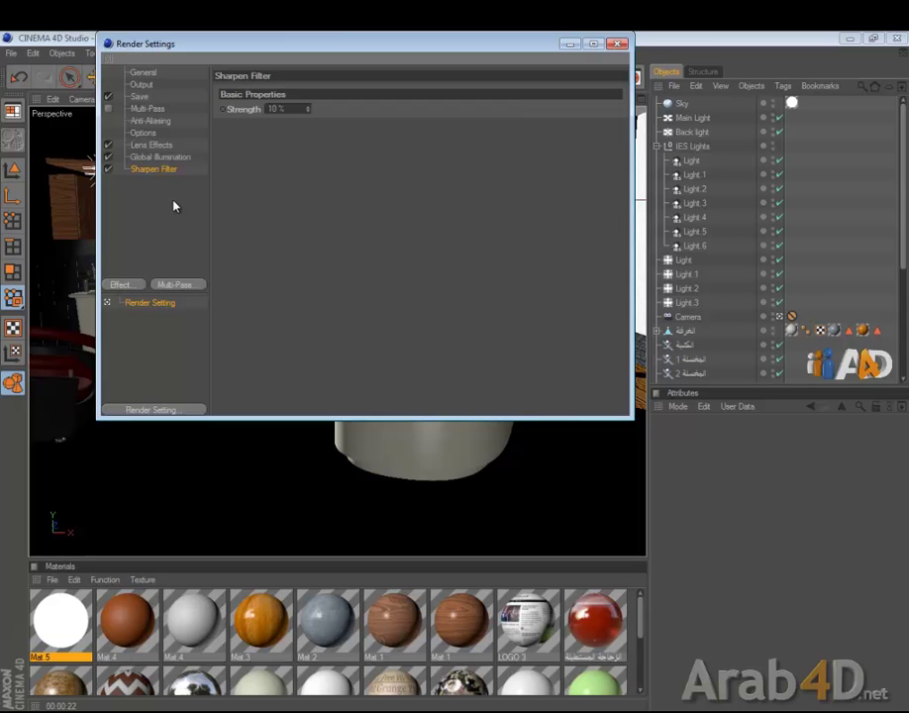
shift+click(159, 157)
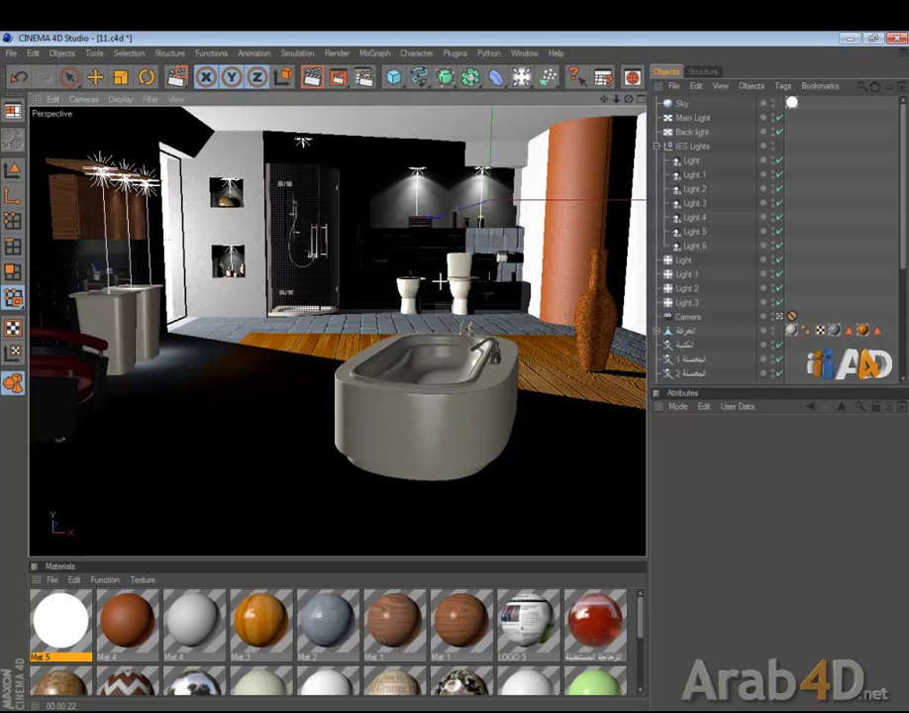
click(617, 43)
click(11, 53)
click(35, 163)
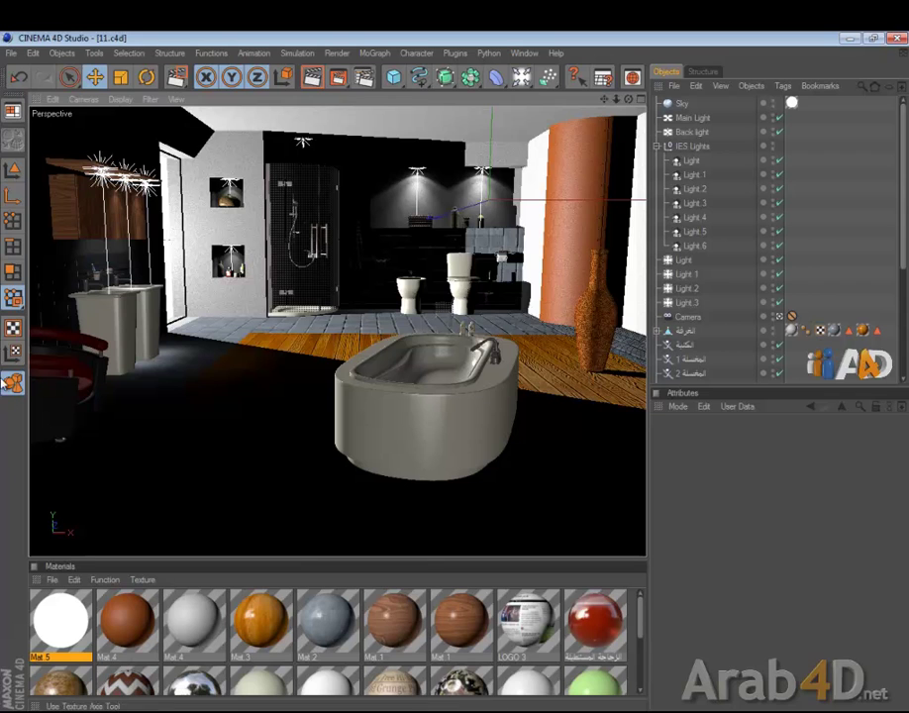
Collapse the IES Lights group and render a test region around the red armchair.
click(657, 145)
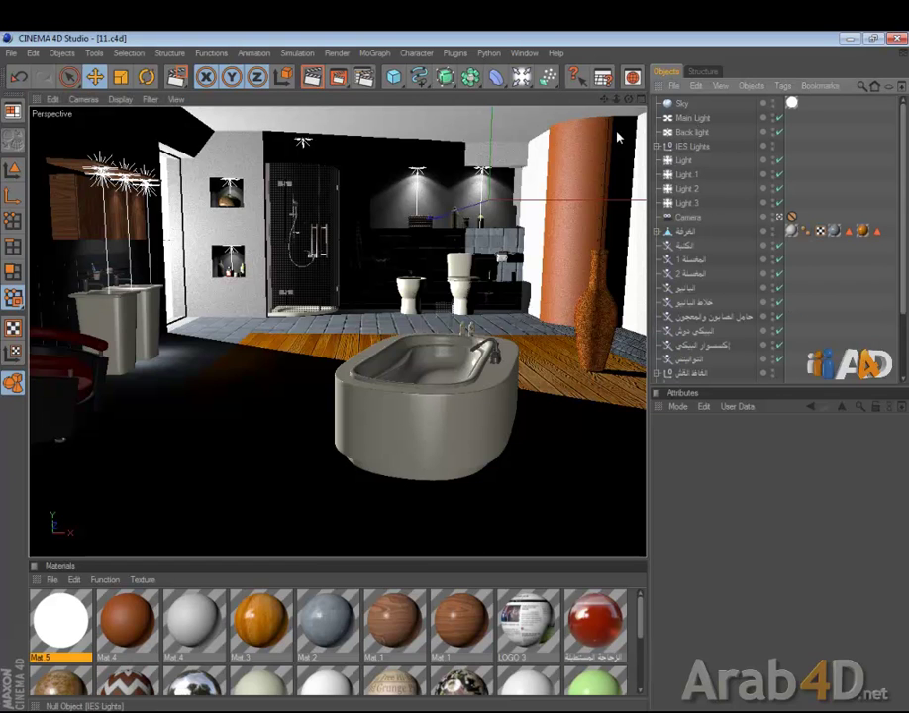
click(338, 77)
click(355, 99)
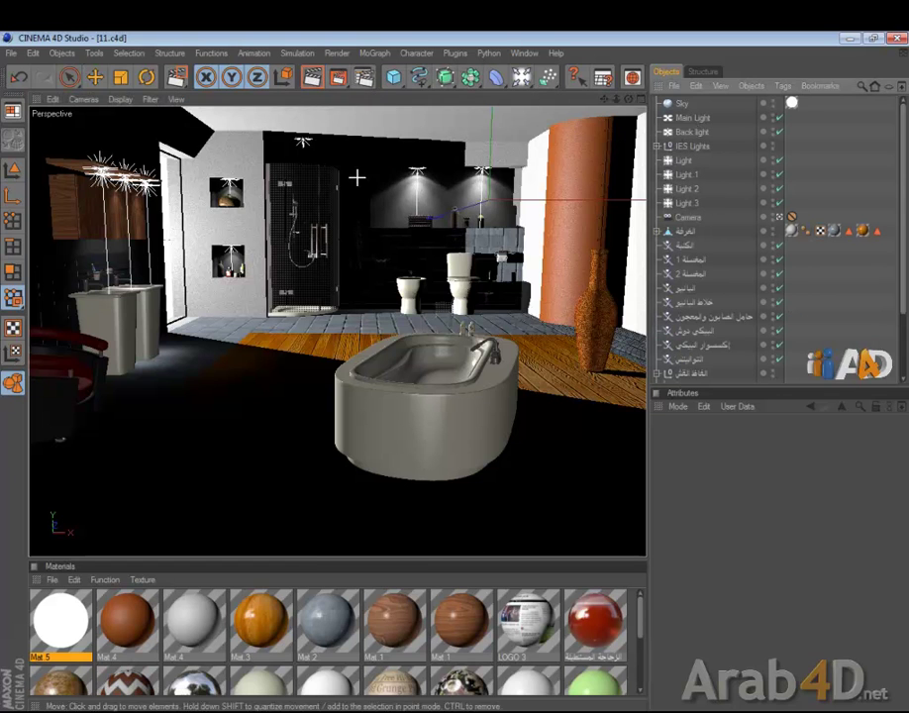
drag(57, 324, 132, 458)
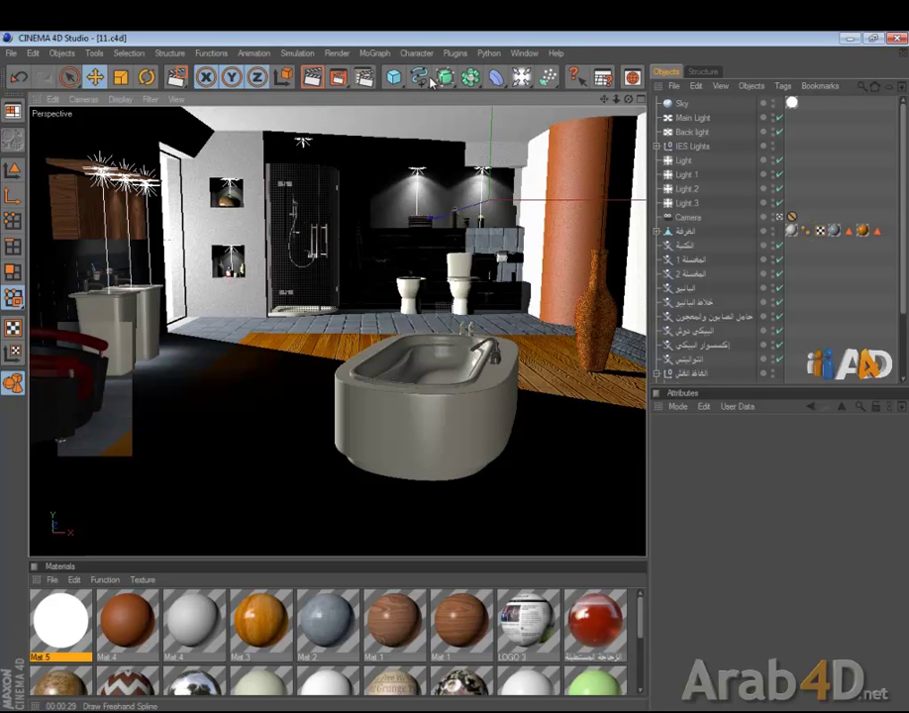
Add a new light and move it beside and above the red armchair, checking its position in the orthographic views.
click(521, 76)
click(581, 99)
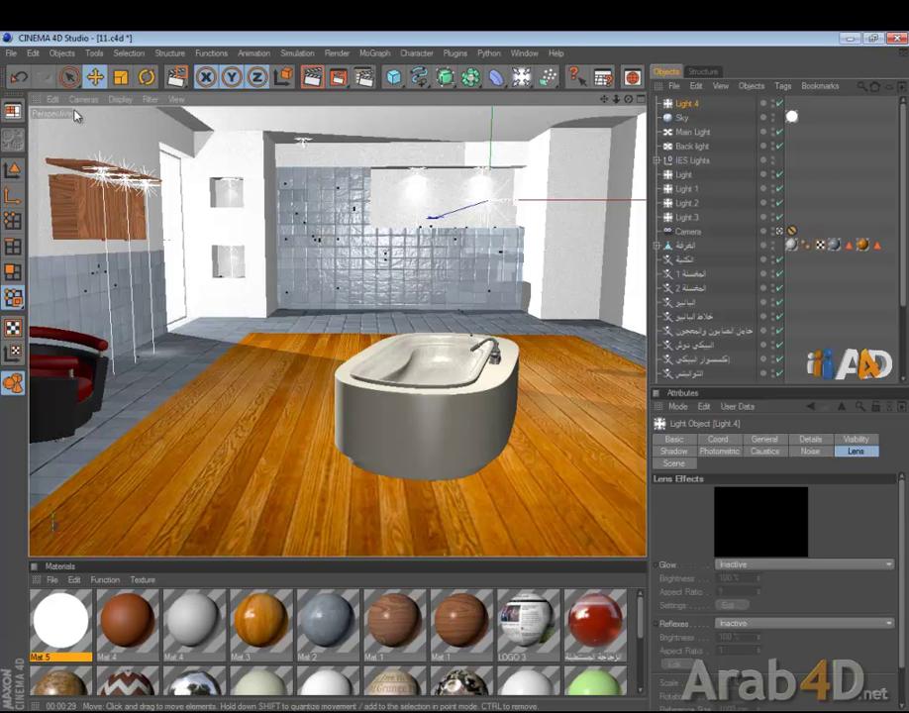
click(96, 77)
middle_click(491, 280)
middle_click(520, 256)
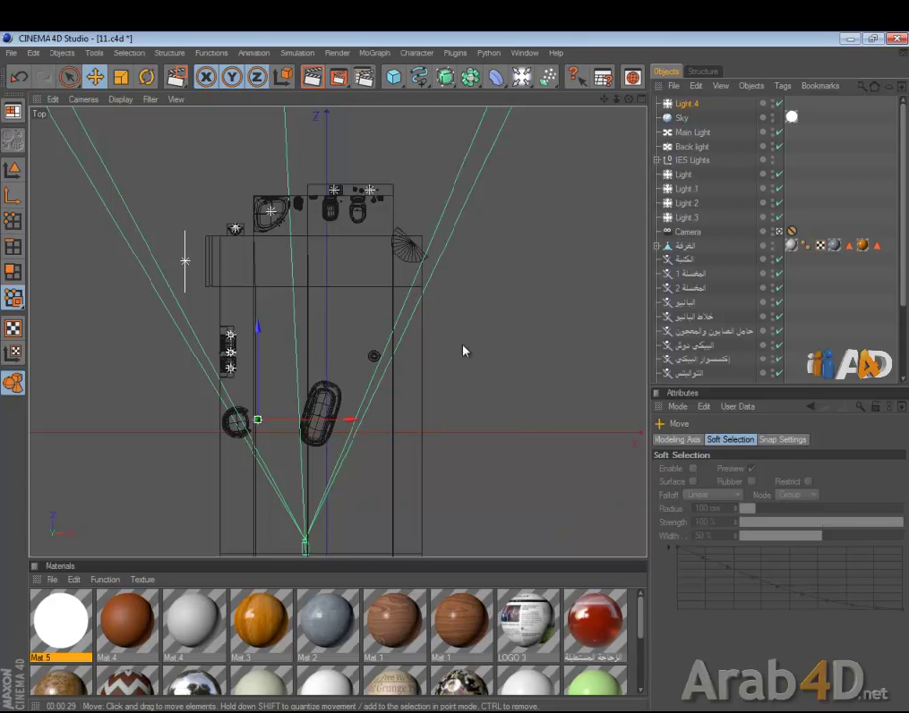
middle_click(459, 377)
middle_click(499, 437)
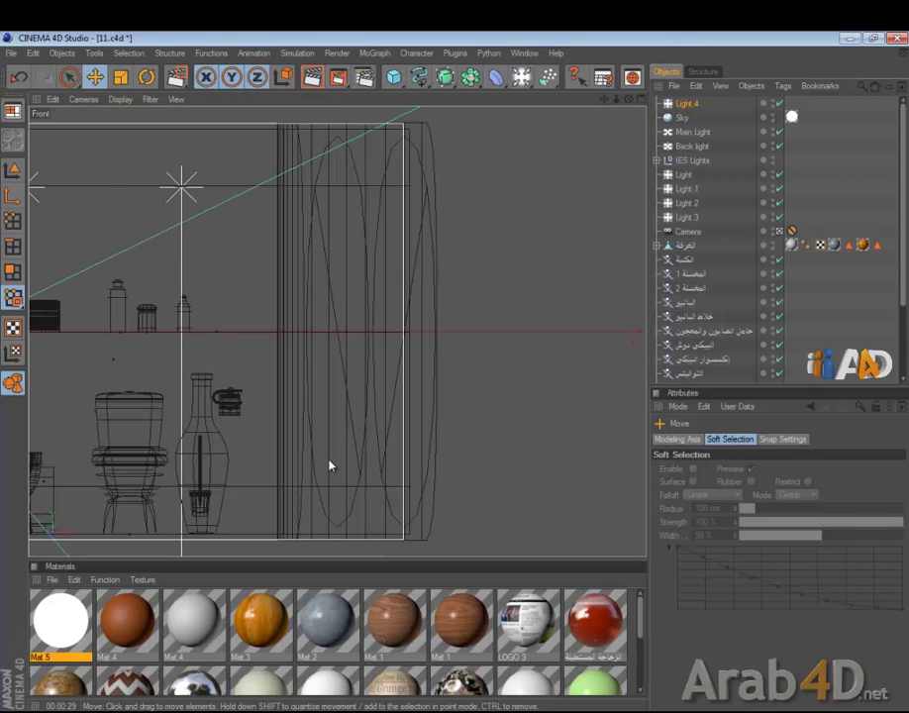
key(s)
drag(453, 378, 457, 378)
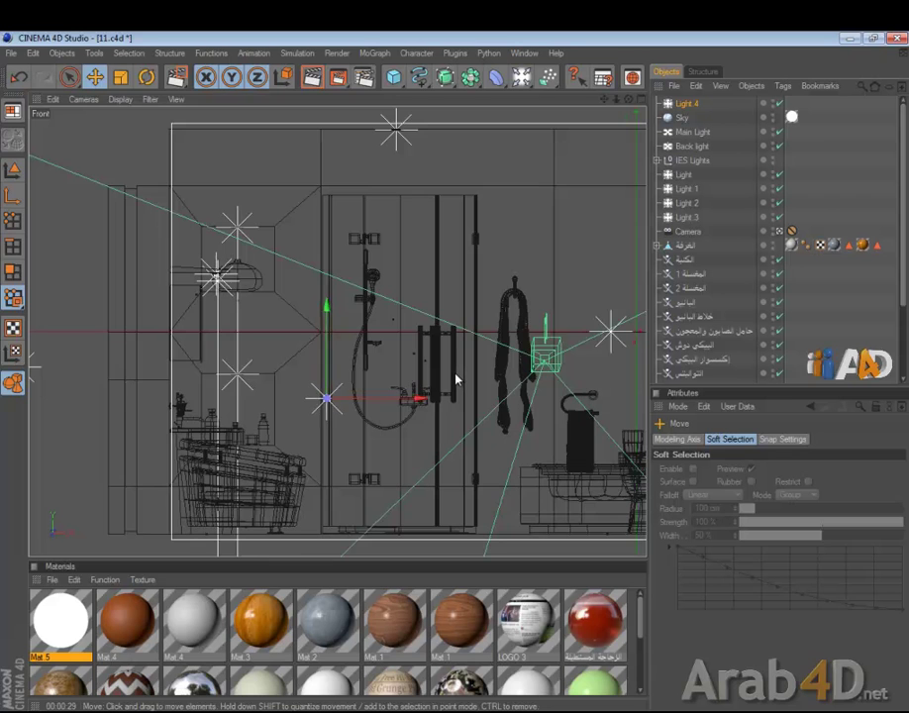
middle_click(454, 336)
middle_click(163, 281)
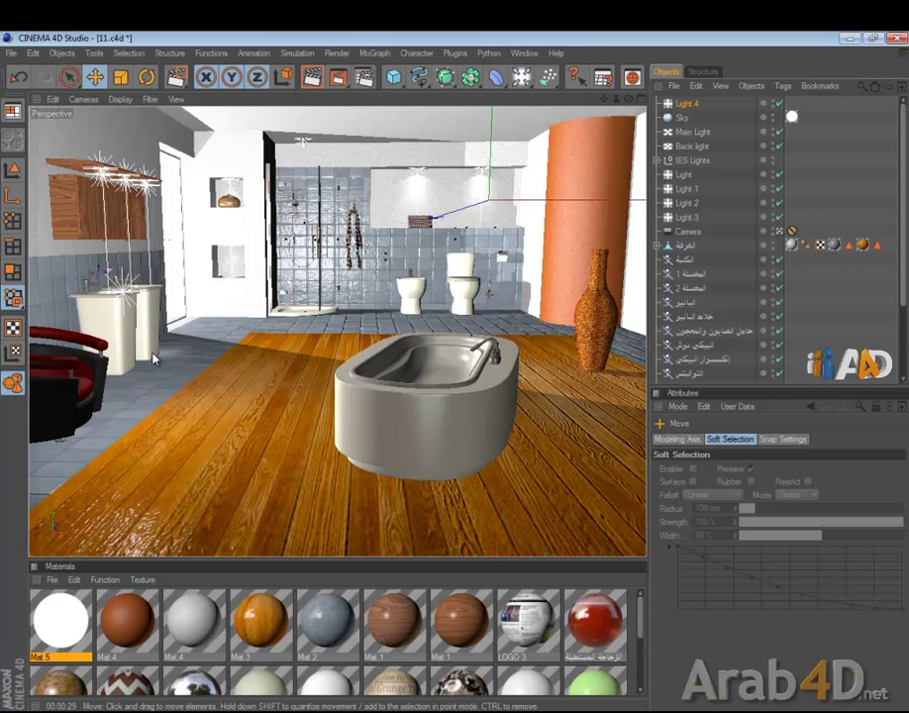
drag(454, 385, 475, 356)
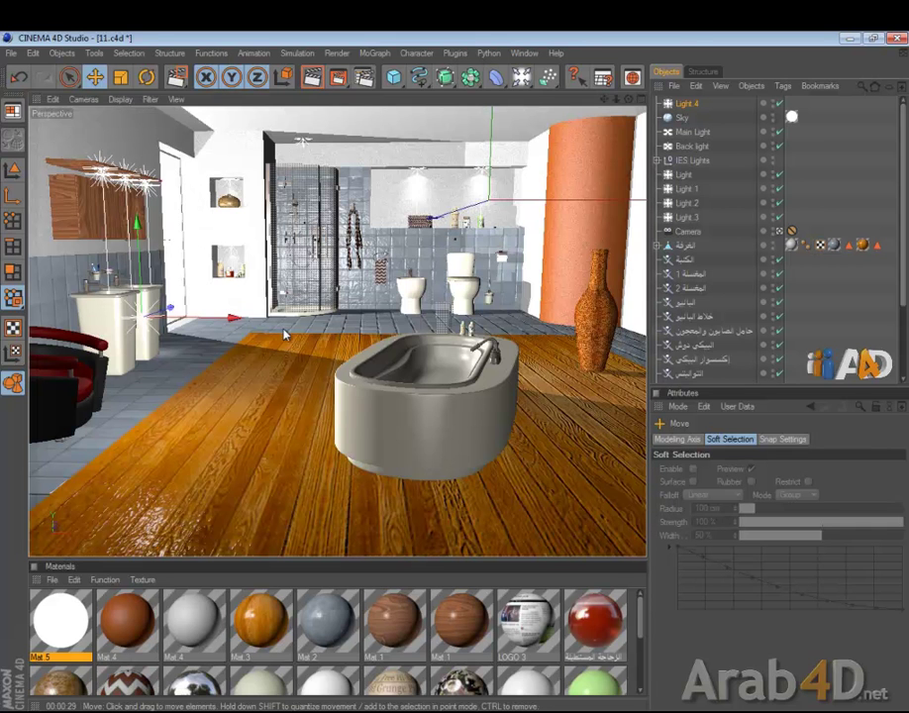
Exclude the room (الغرفة) and both washbasins (المغسلة 1 and المغسلة 2) from the illumination of Light.4.
click(689, 104)
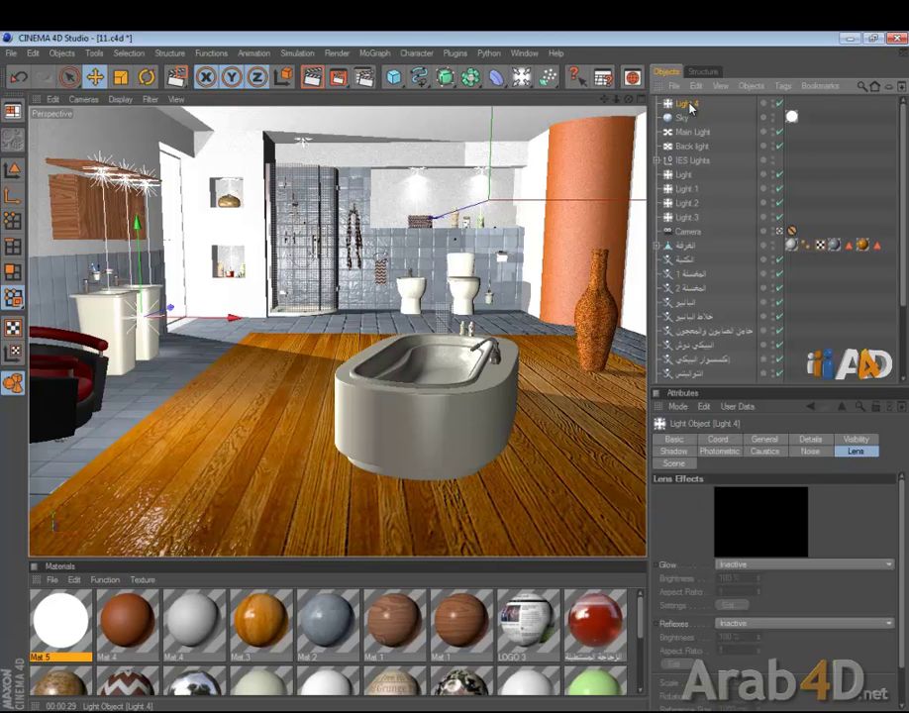
click(676, 464)
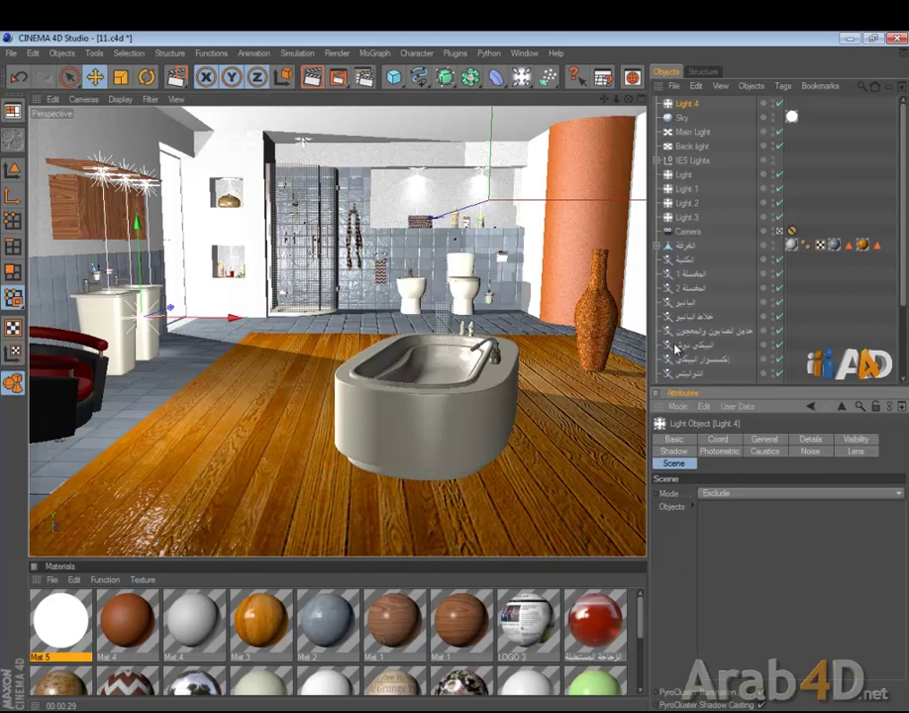
scroll(711, 147, down, 4)
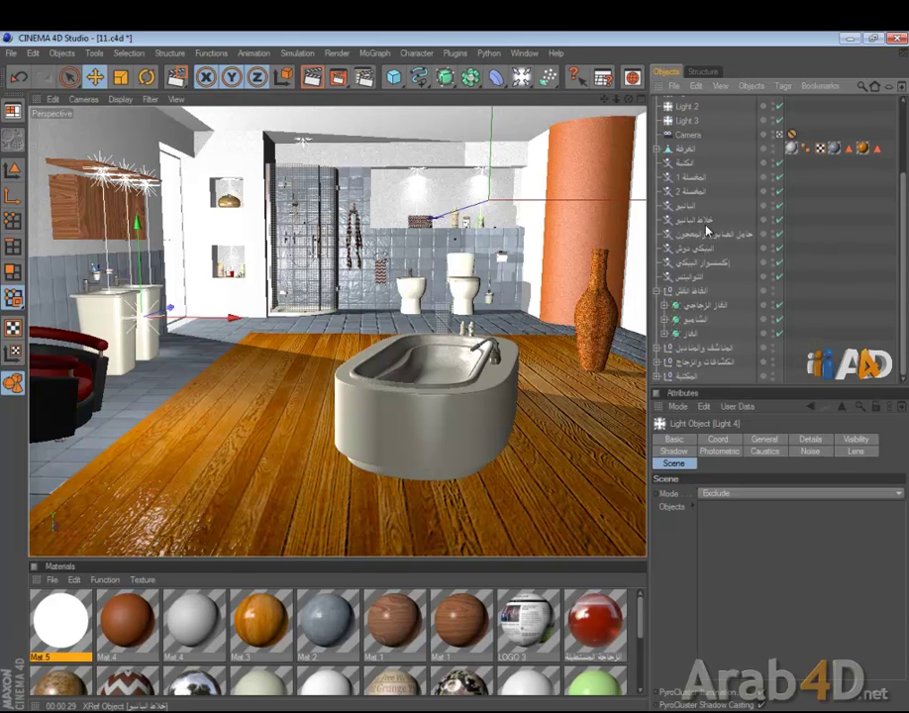
drag(684, 150, 813, 586)
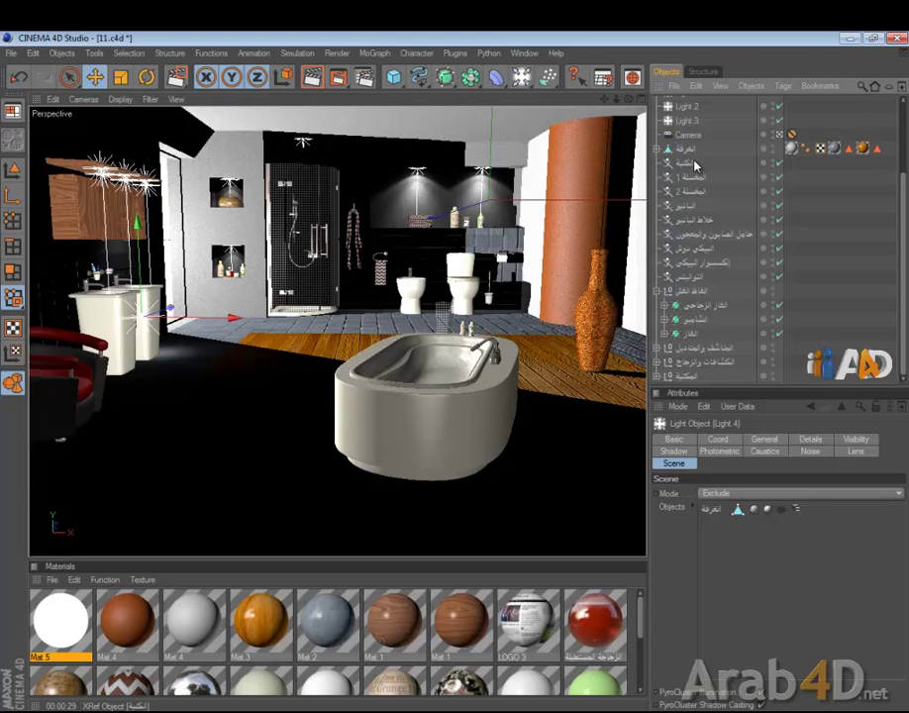
drag(696, 176, 774, 561)
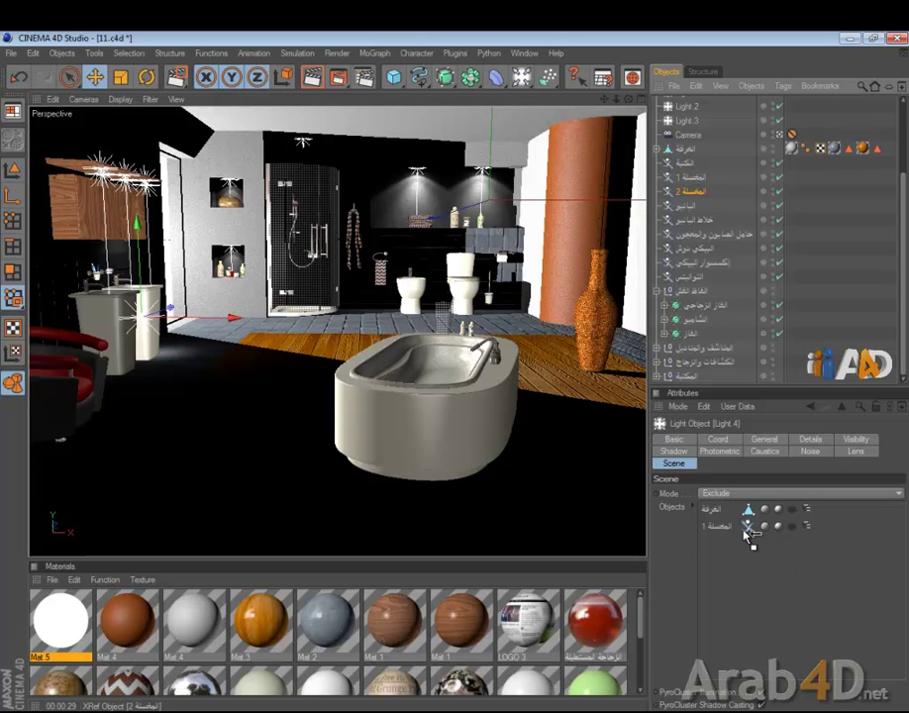
drag(693, 190, 752, 543)
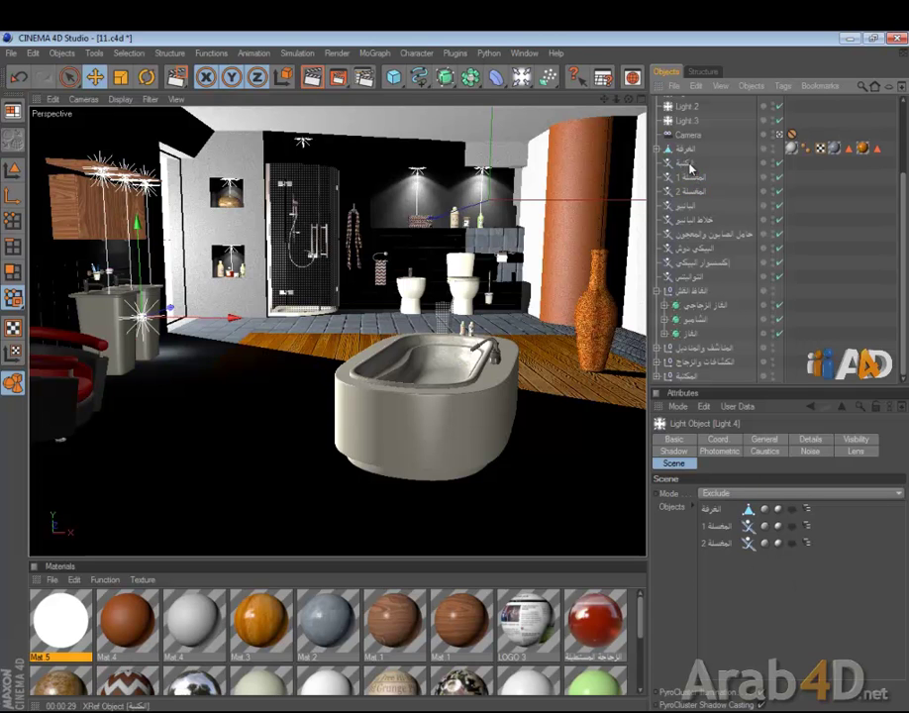
drag(691, 190, 755, 548)
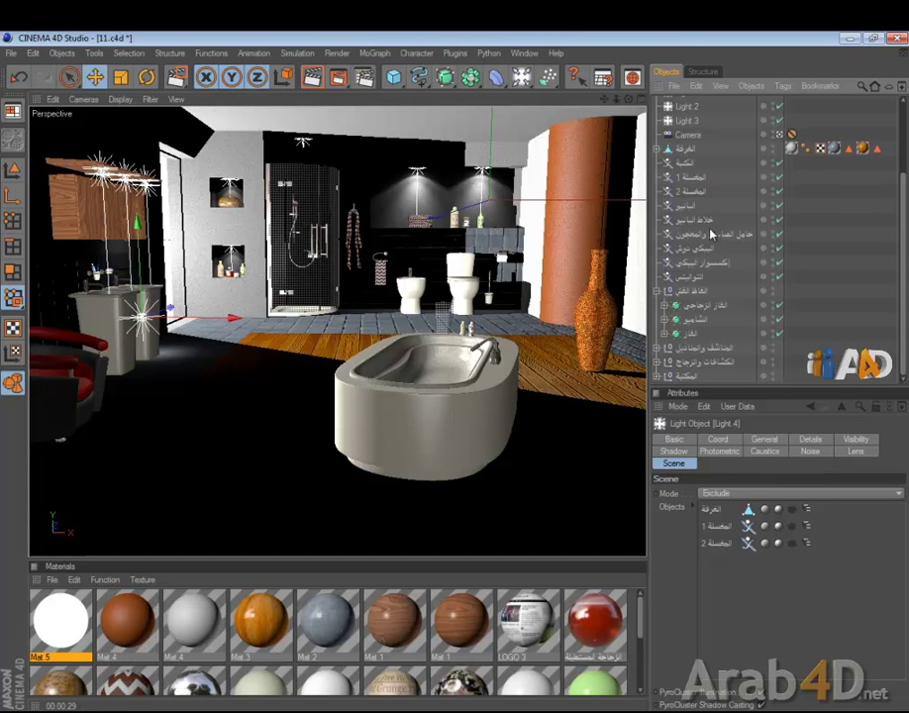
Add the bathtub, its mixer, the soap holder, the bidet shower and accessories, the towels, and the lamps-and-glass group to Light.4's exclusion list.
drag(694, 206, 737, 580)
drag(701, 227, 753, 593)
drag(707, 253, 760, 626)
drag(689, 277, 752, 646)
drag(712, 293, 755, 659)
drag(694, 348, 755, 558)
drag(716, 363, 752, 553)
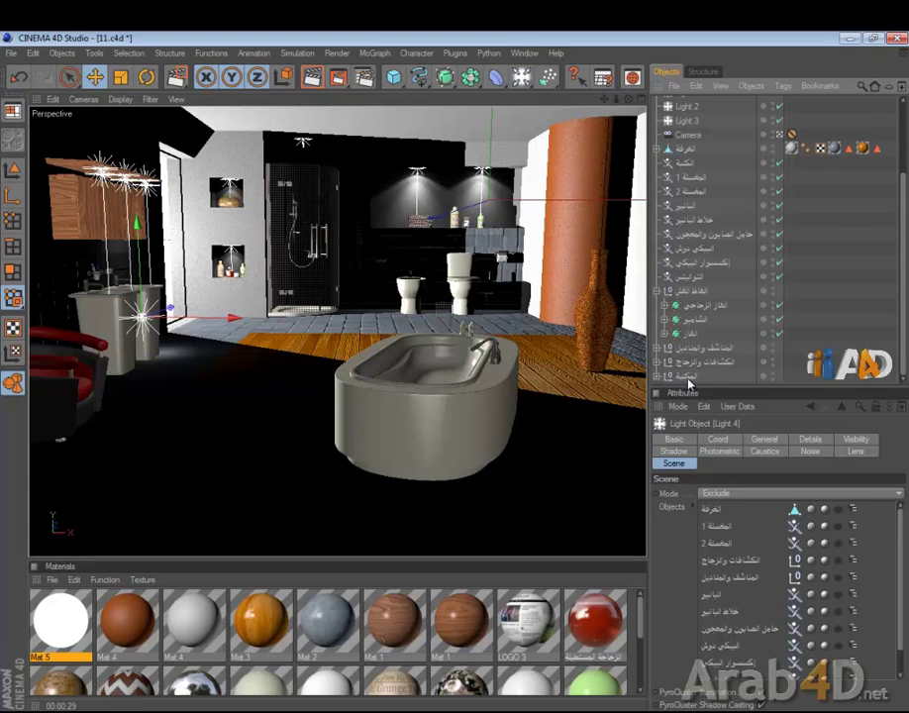
Exclude the wall cabinet group (المكتبة) from Light.4 as well and save the scene.
click(685, 376)
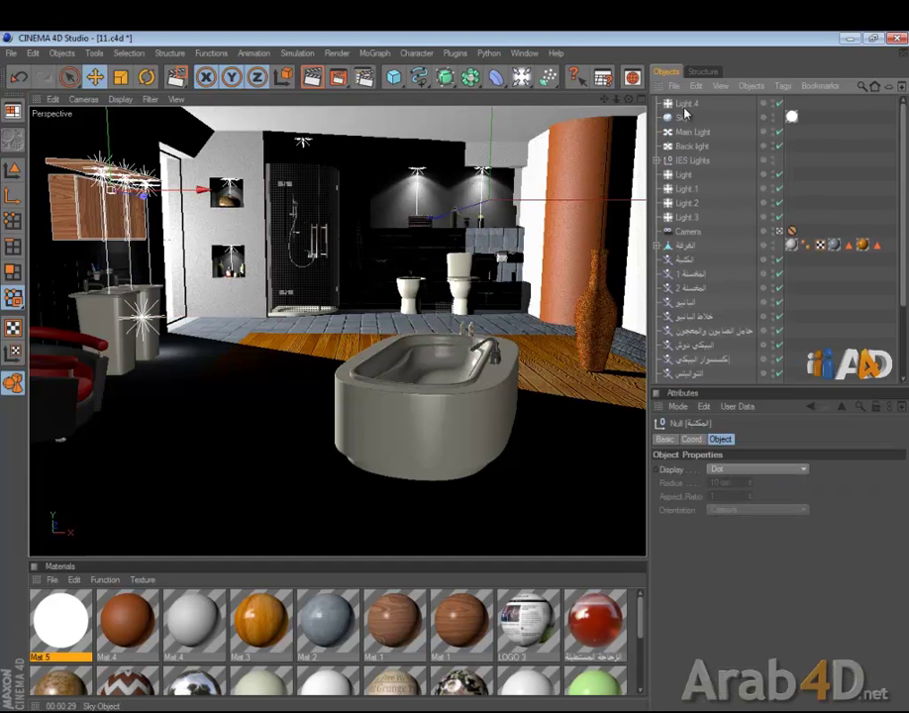
click(686, 104)
scroll(674, 217, down, 3)
drag(679, 380, 733, 525)
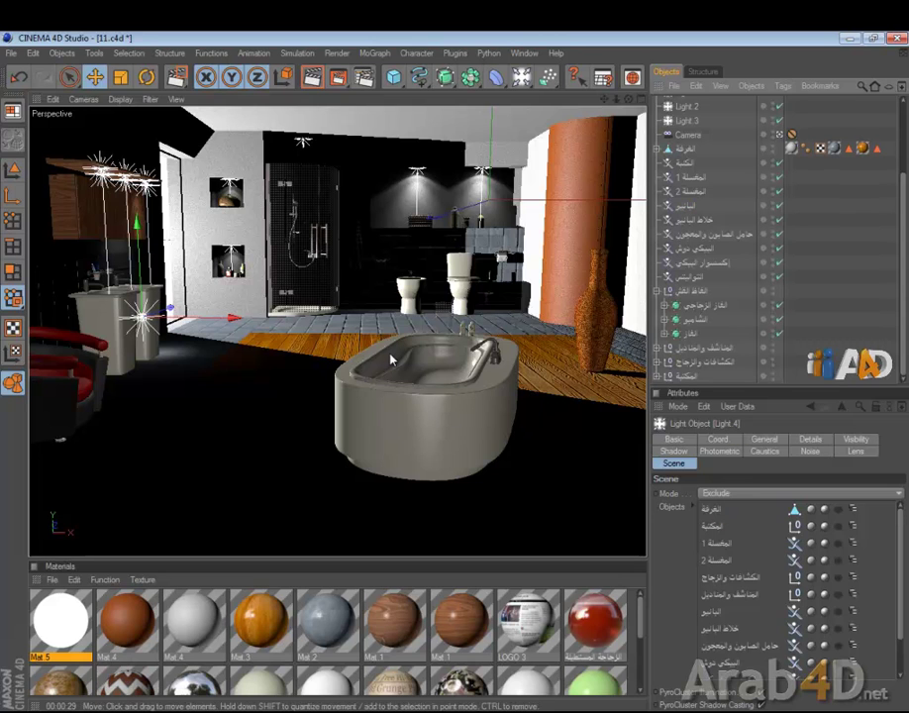
key(ctrl+s)
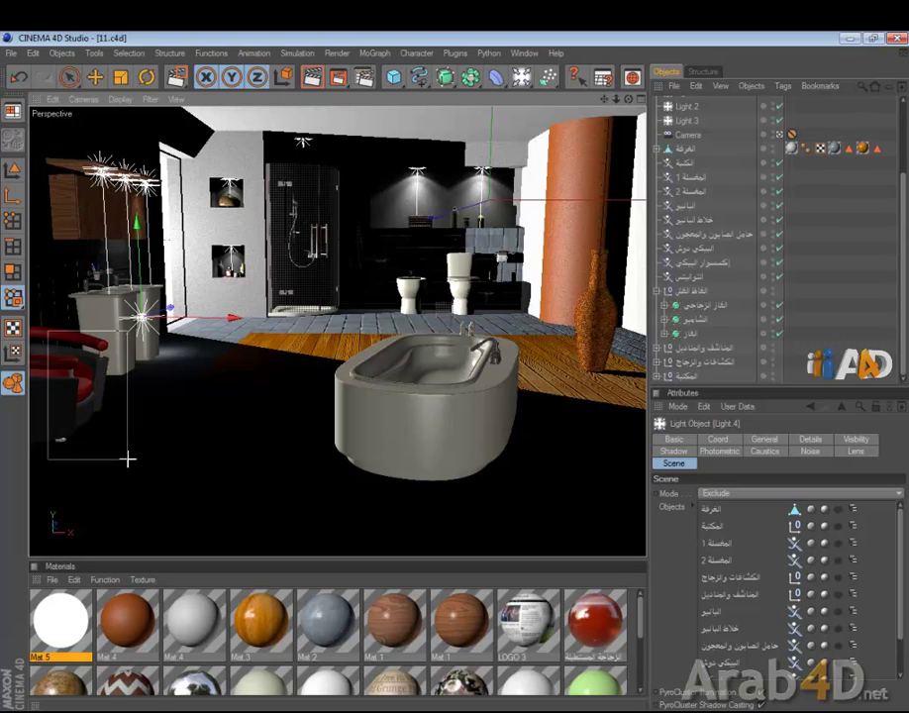
Try the Area shadow type on Light.4 and test-render the region around the red armchair.
key(ctrl+r)
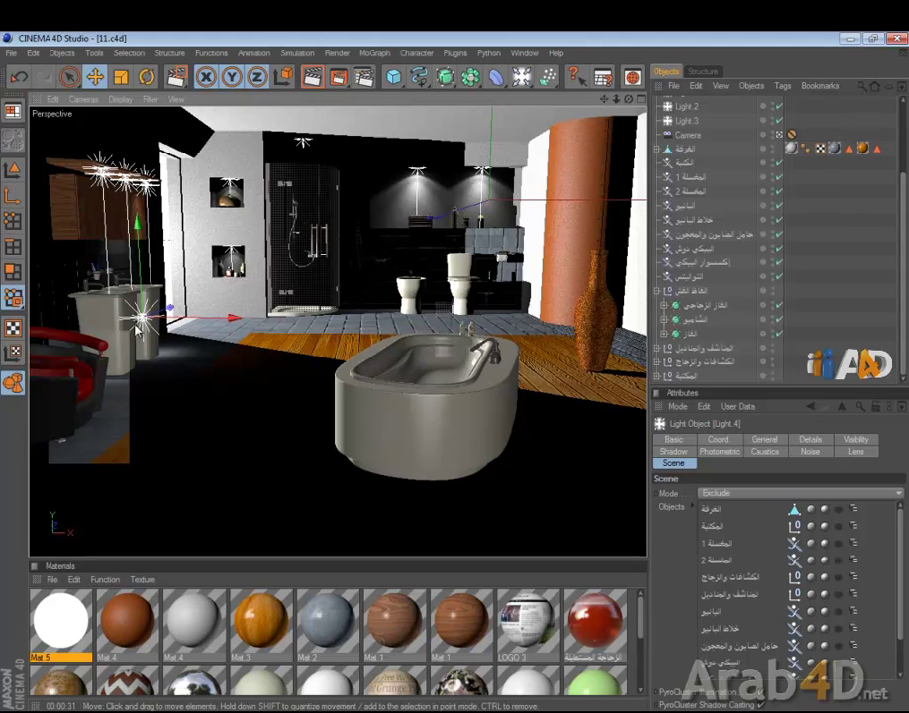
scroll(700, 121, up, 3)
click(685, 103)
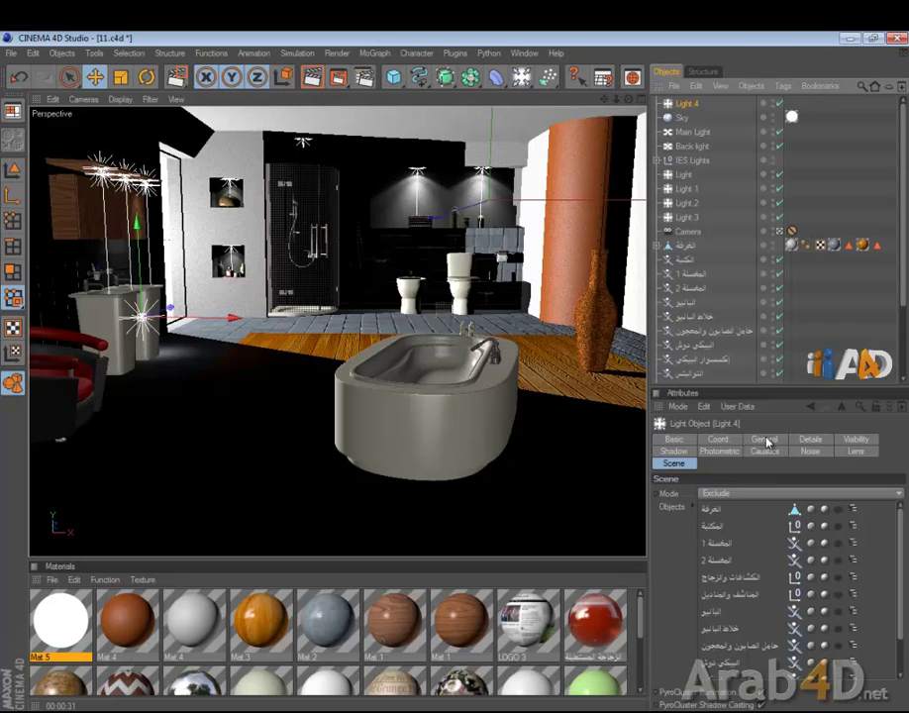
click(765, 440)
click(753, 560)
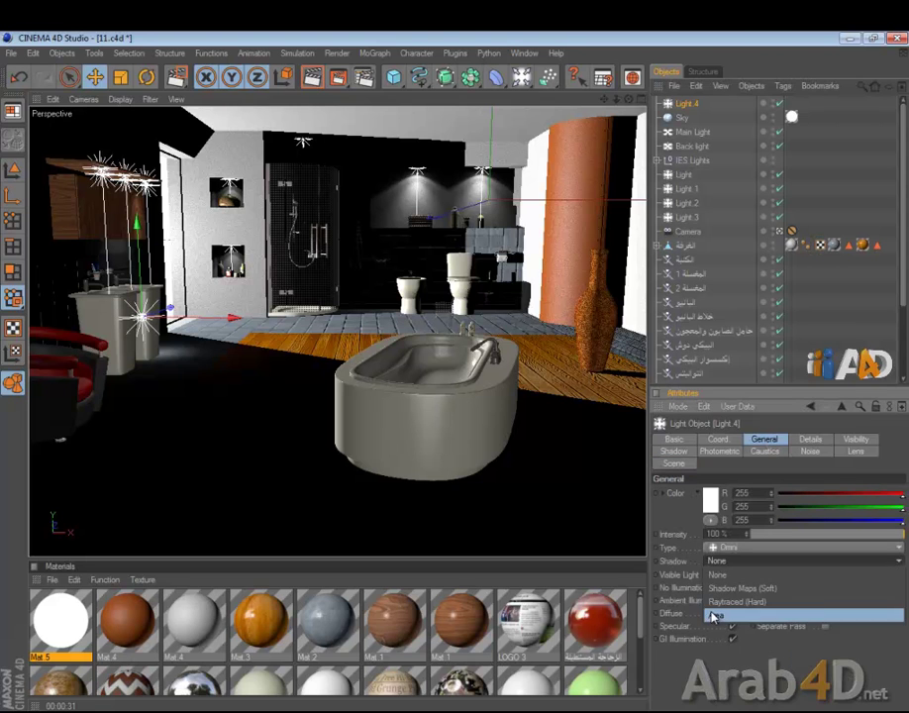
click(773, 619)
drag(338, 81, 364, 90)
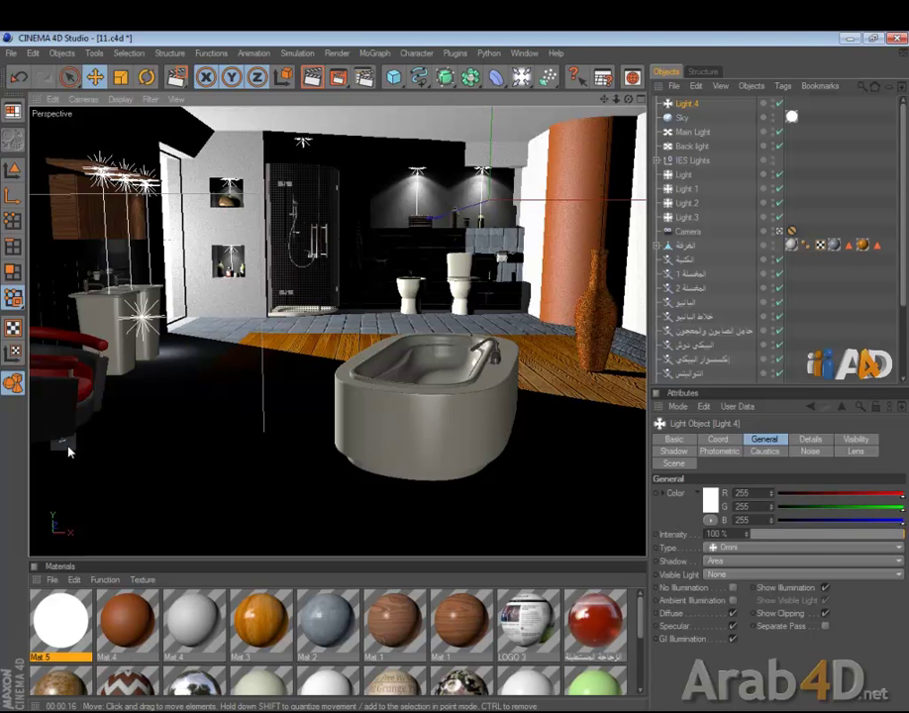
Set Light.4's shadow type back to None and save the scene.
click(742, 562)
click(738, 576)
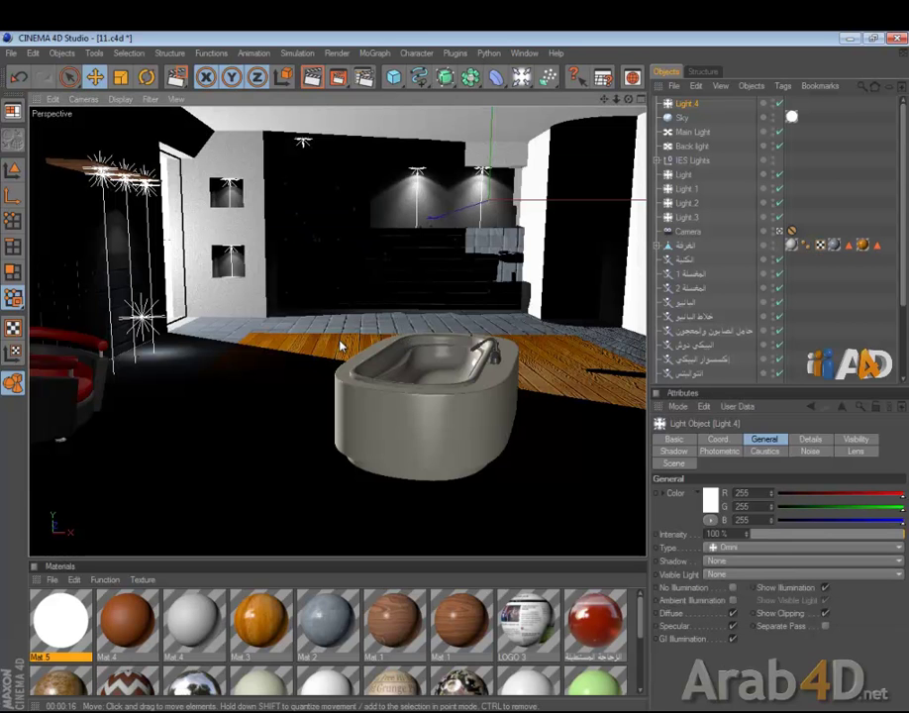
key(ctrl+s)
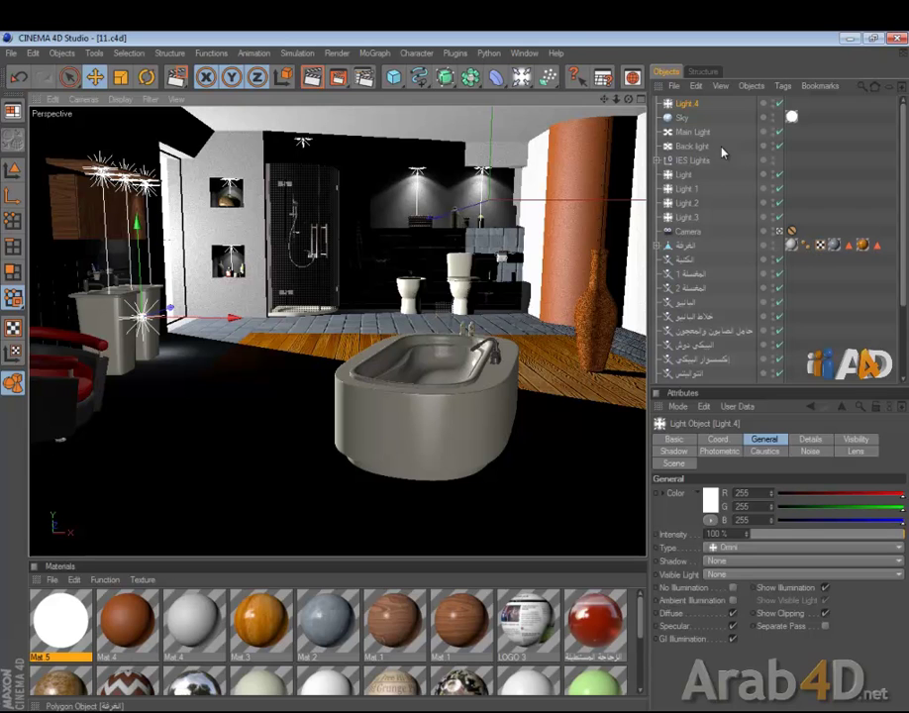
Review Light.4's excluded objects and its general light settings.
click(681, 105)
scroll(698, 327, down, 2)
scroll(703, 352, up, 3)
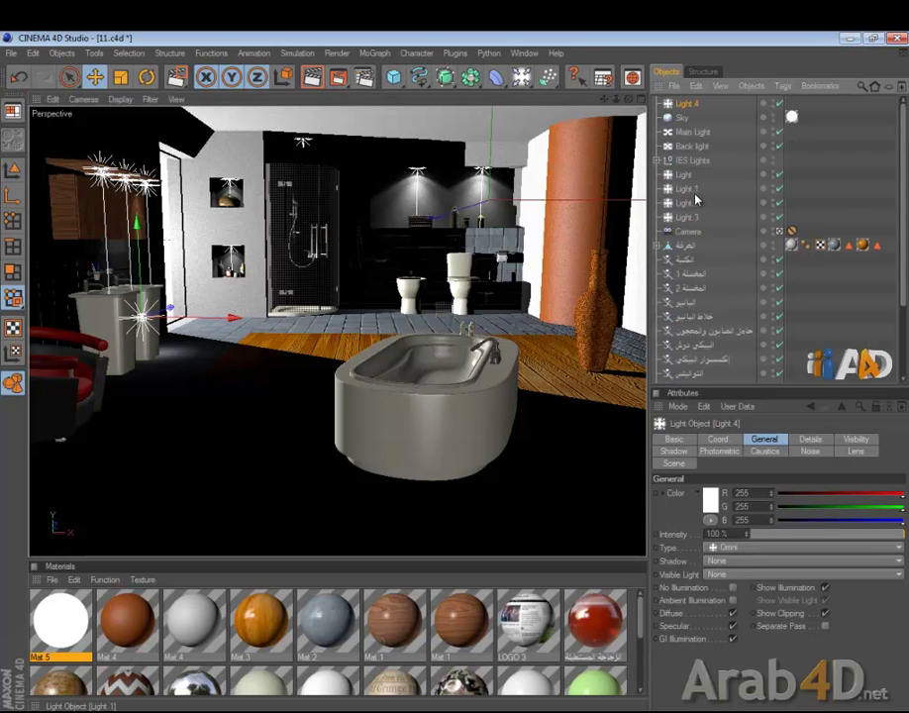
click(674, 463)
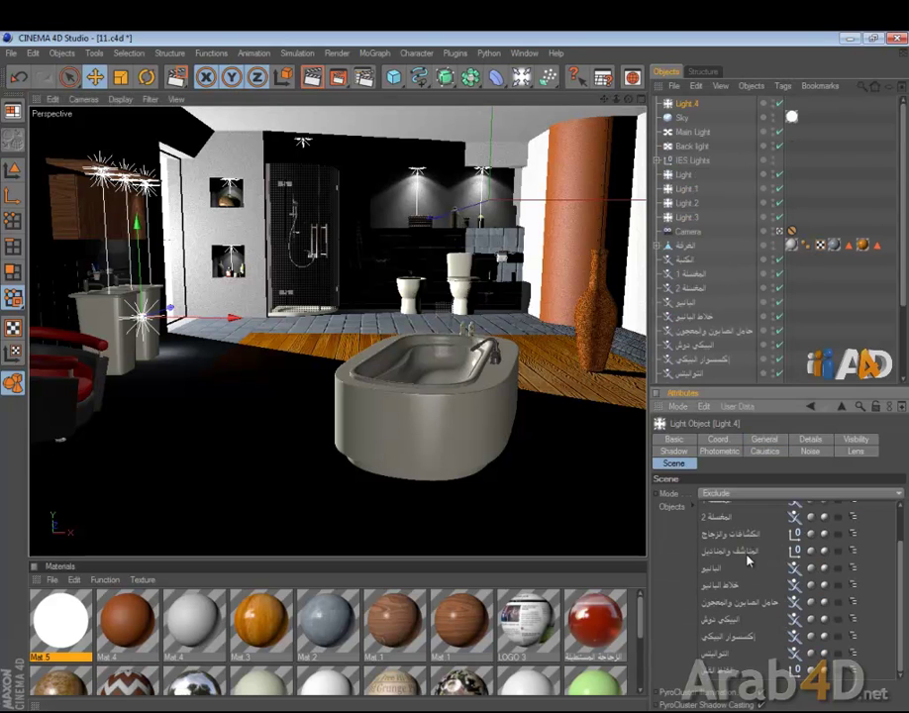
click(690, 133)
click(687, 103)
click(764, 439)
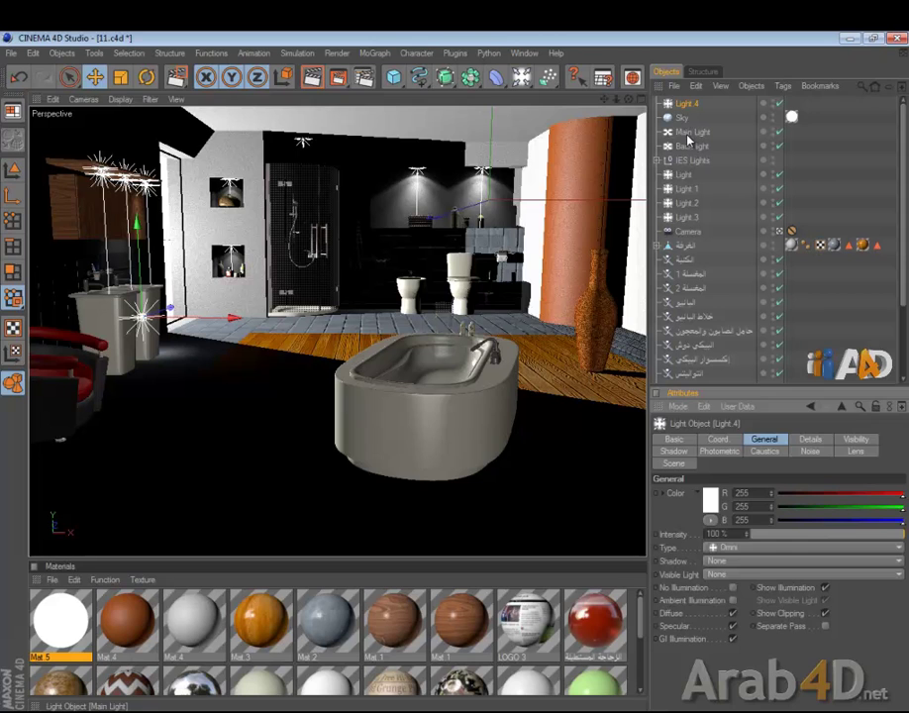
Place the Sky object above Light.4 in the object list and test-render the area around the upper wall niche.
drag(682, 117, 690, 103)
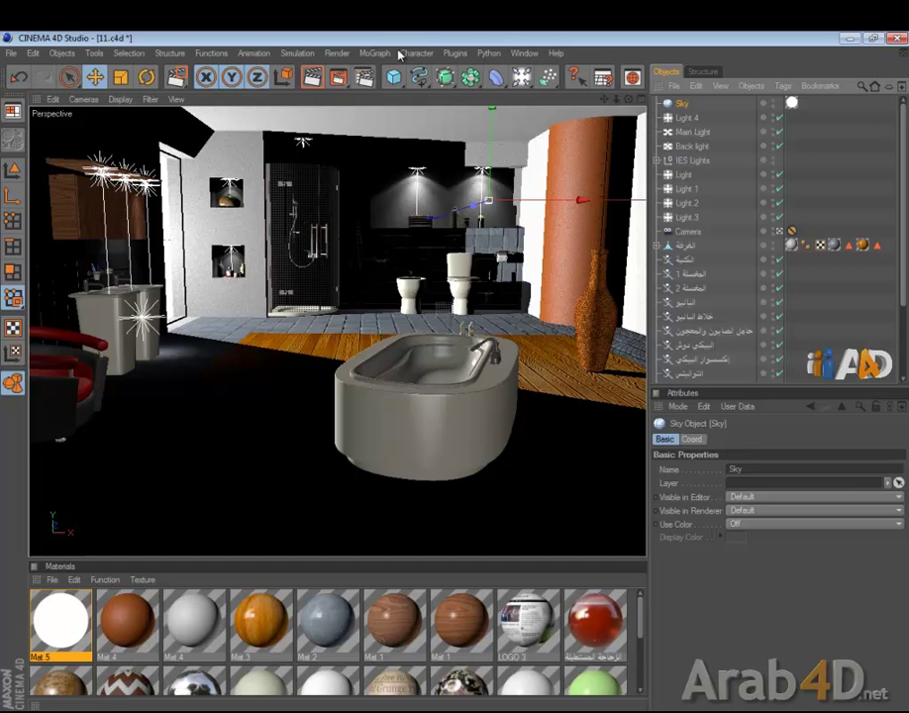
click(338, 77)
click(369, 90)
drag(148, 129, 250, 220)
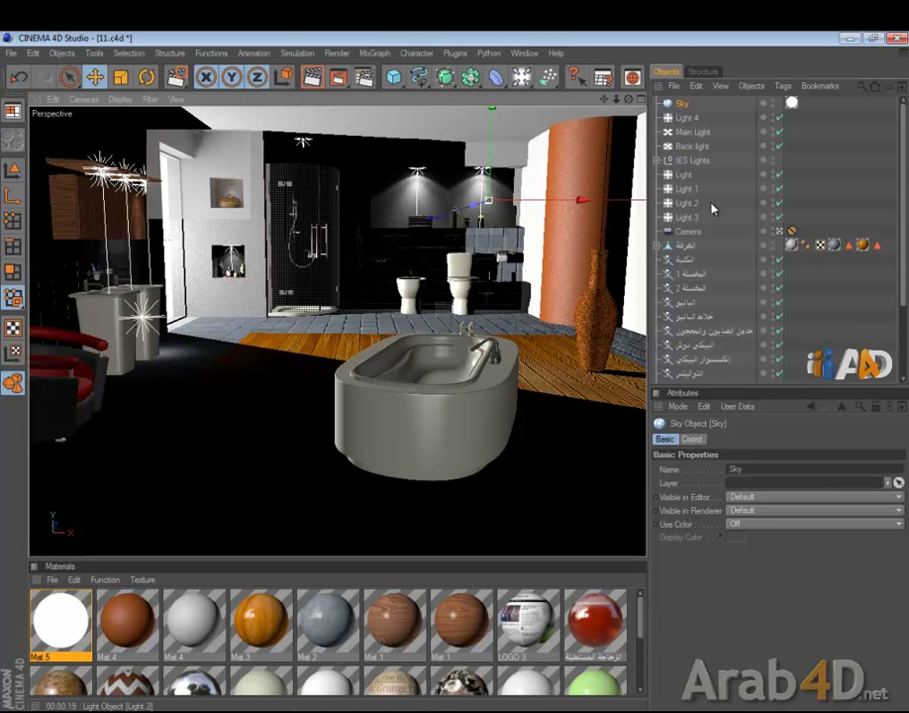
Select Light and Light.1 in the IES Lights group and move them slightly deeper into the wall niches in the Top view.
click(657, 160)
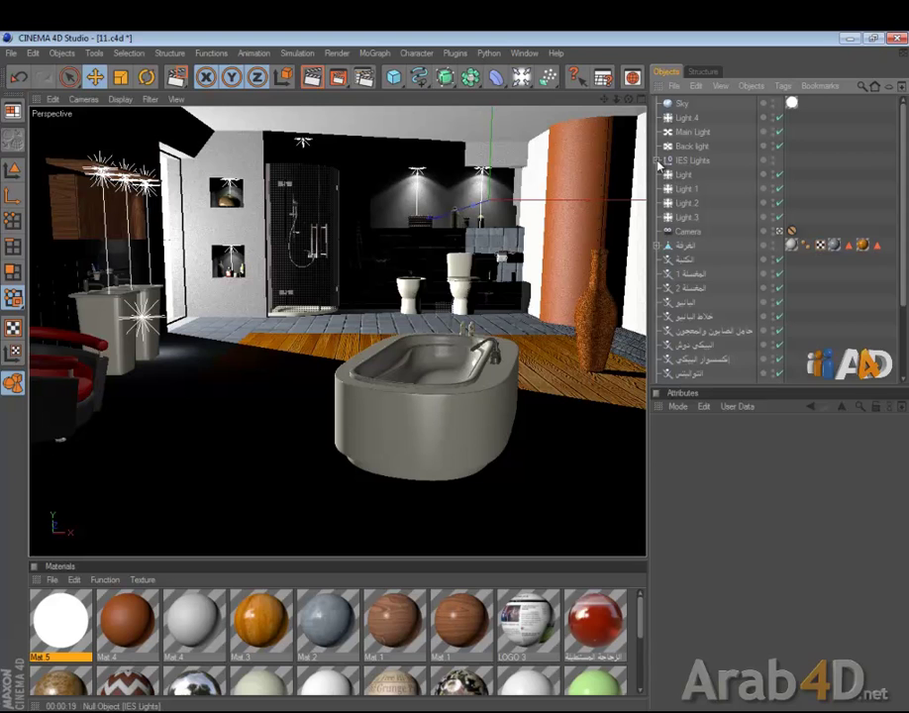
click(696, 175)
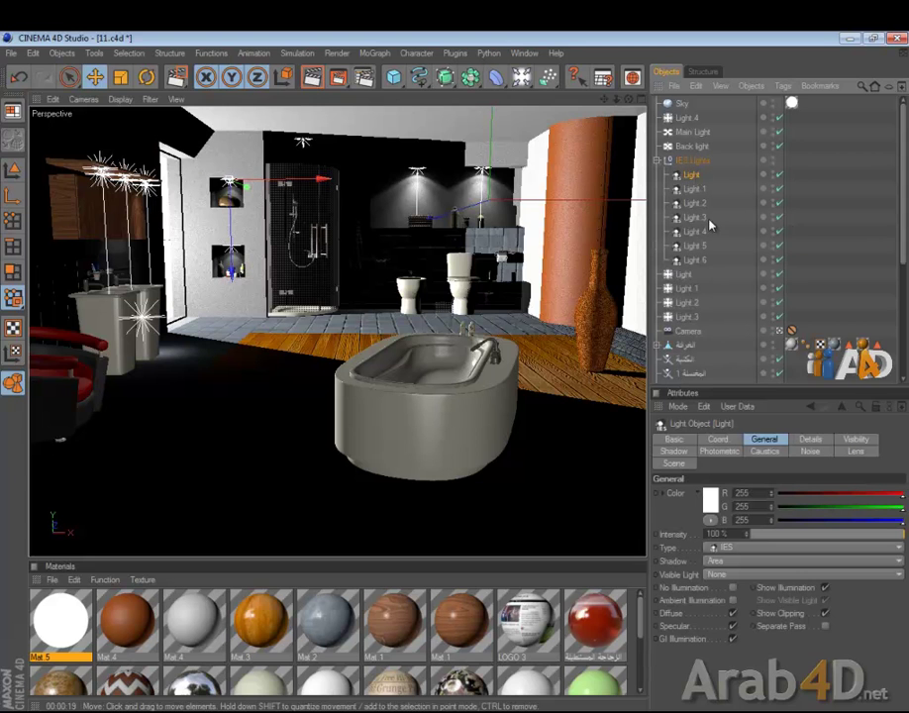
ctrl+click(698, 189)
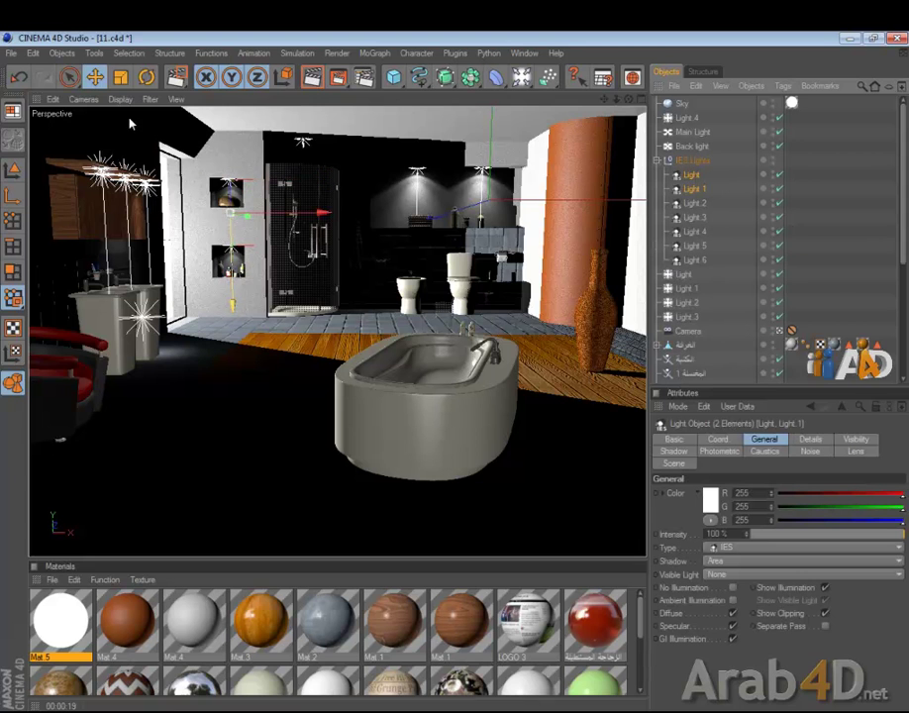
click(95, 77)
middle_click(479, 220)
key(F2)
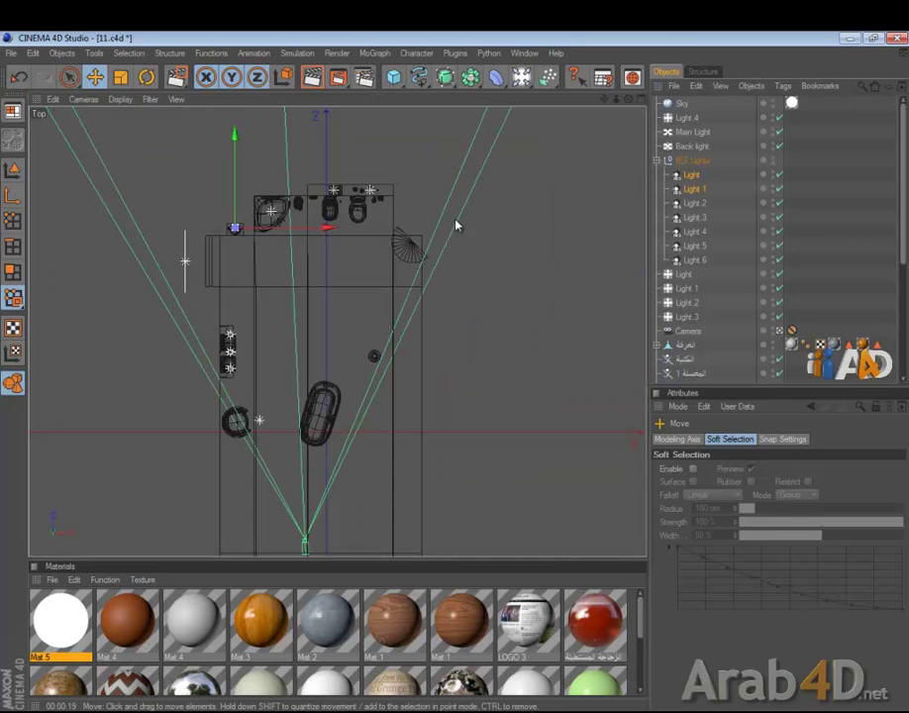
scroll(380, 252, up, 6)
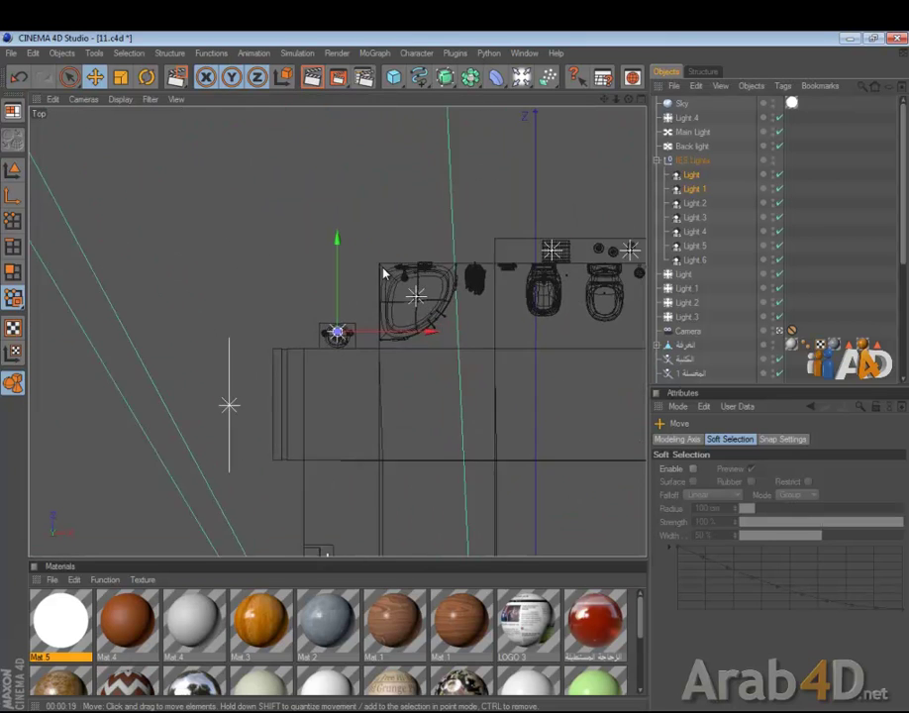
drag(337, 274, 338, 270)
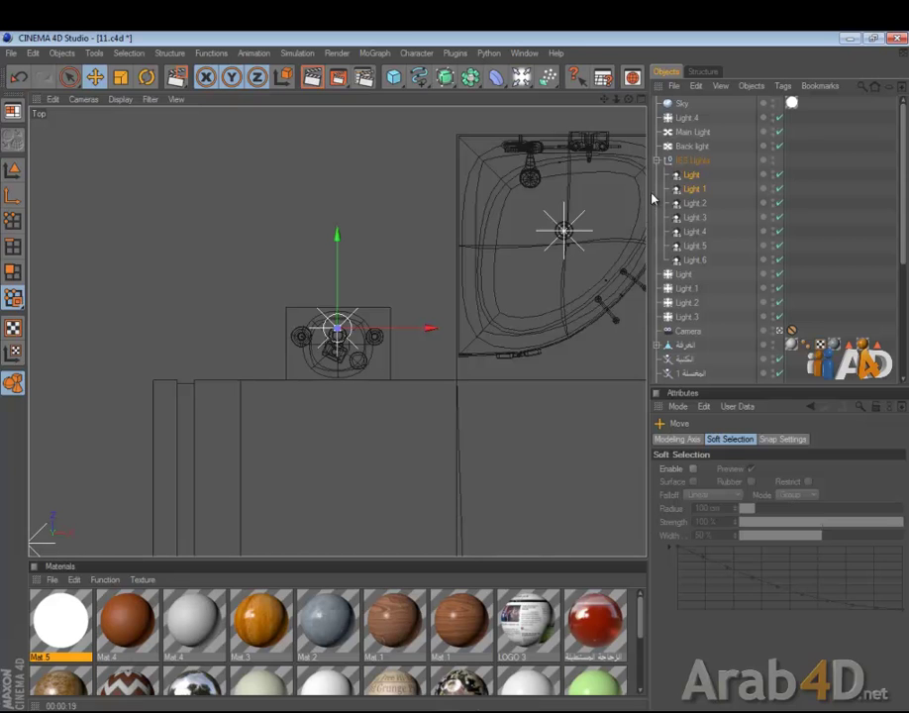
Set the photometric intensity of the niche IES lights Light and Light.1 to 2200 candela, and raise it to 2400.
click(696, 188)
ctrl+click(690, 175)
click(809, 439)
click(769, 441)
click(719, 451)
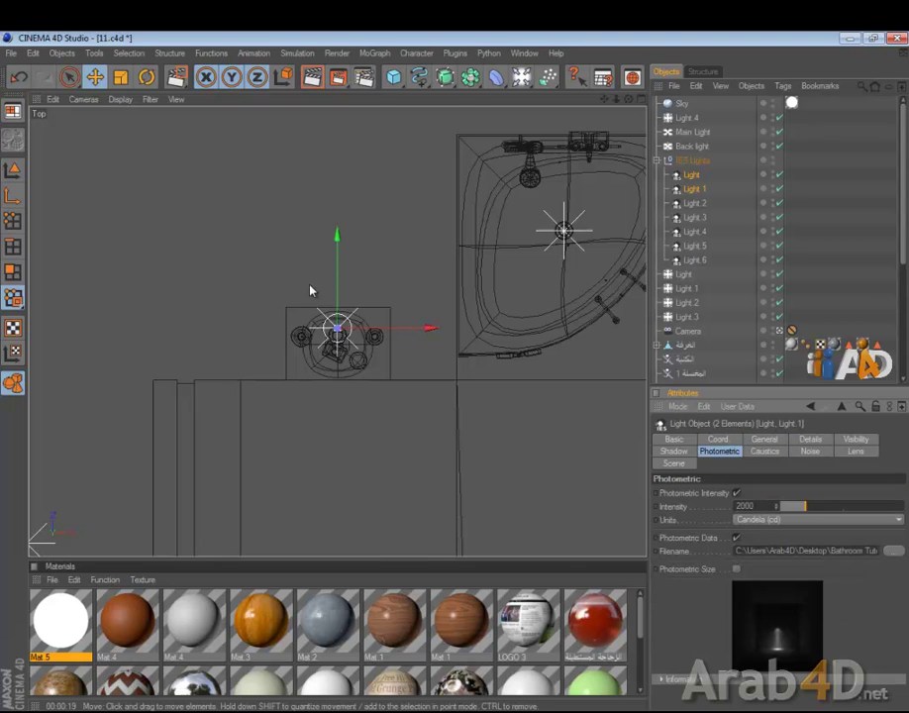
middle_click(156, 271)
middle_click(156, 272)
click(745, 507)
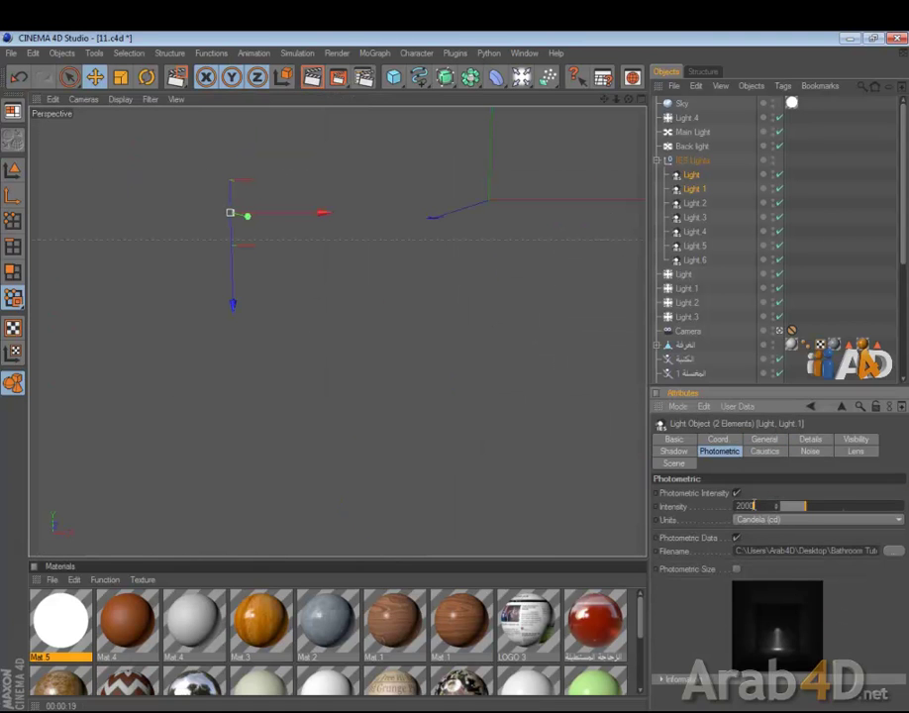
key(ctrl+r)
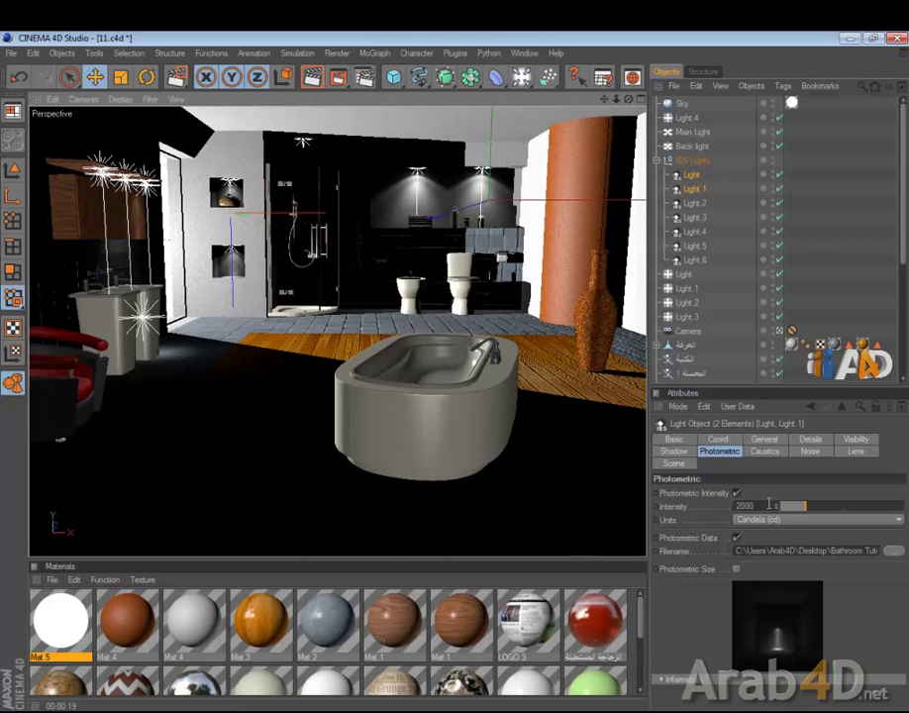
text(2)
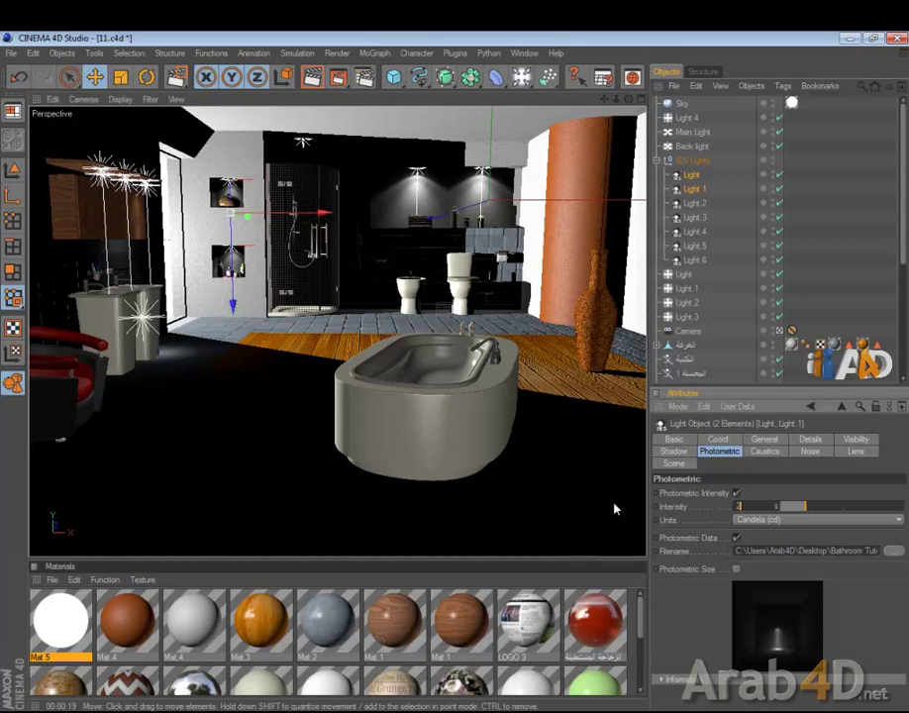
text(200)
key(Return)
drag(765, 505, 681, 509)
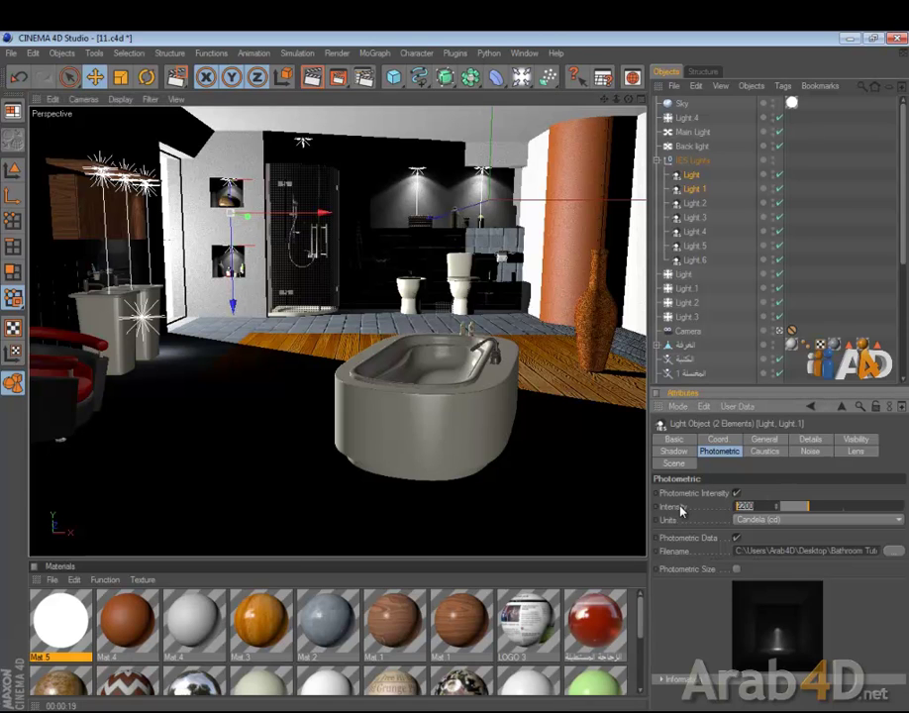
text(2400)
key(Return)
Test-render the regions around the upper and lower wall niches to check the brighter IES lights.
drag(338, 77, 395, 94)
drag(206, 171, 252, 214)
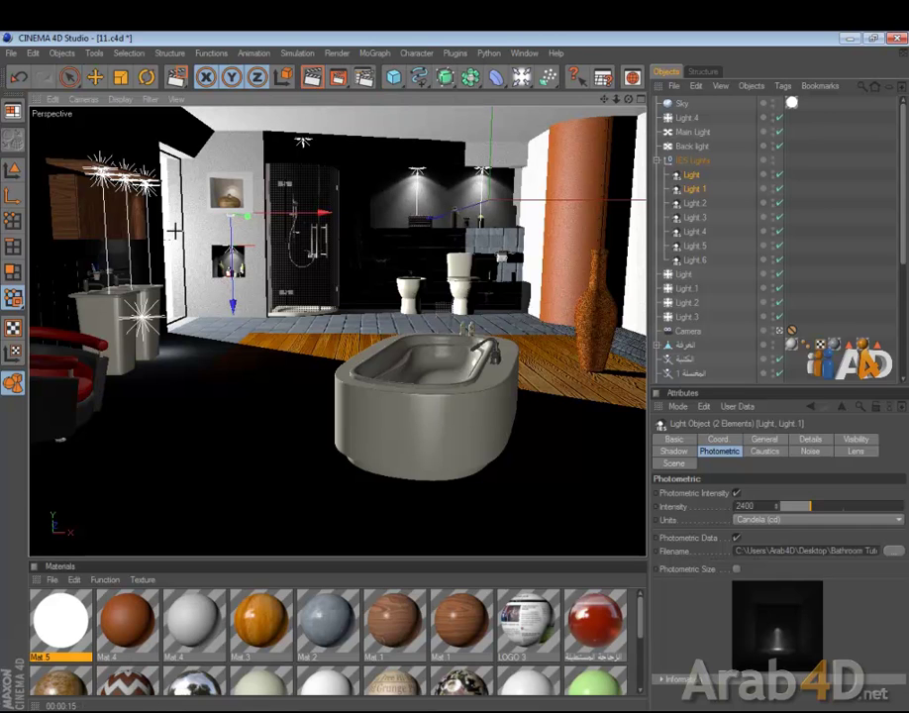
drag(160, 238, 256, 355)
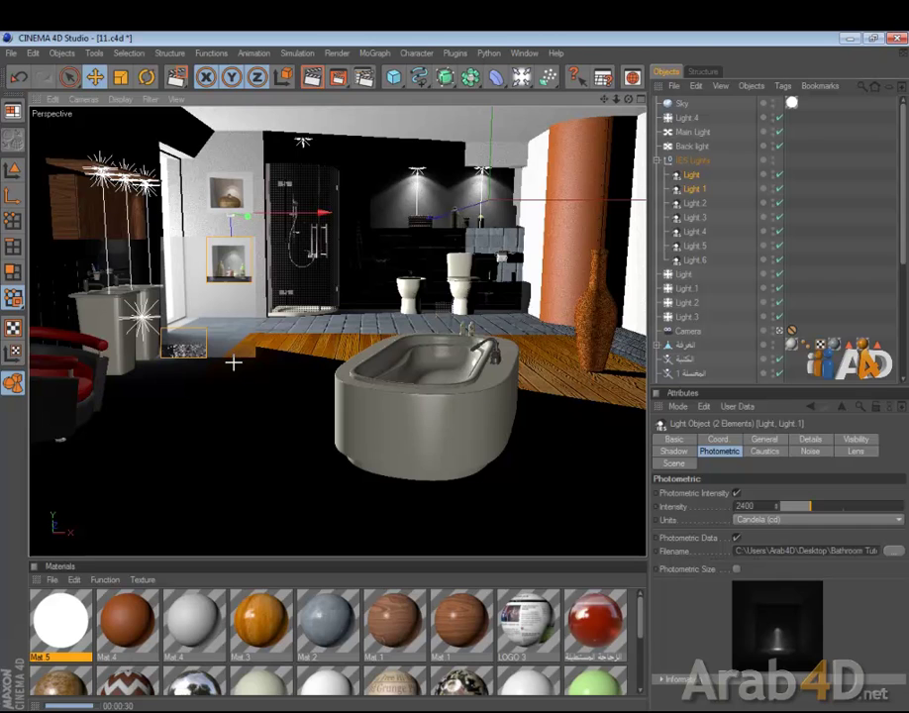
key(alt+r)
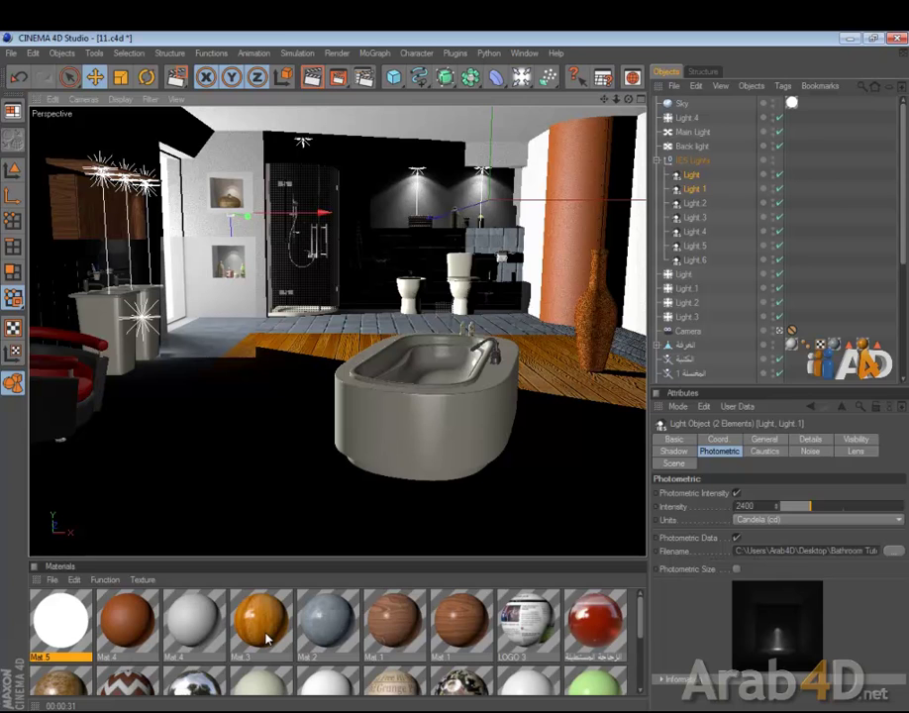
Rename the blue-grey tile material Mat.2 as Floor and the orange wood material Mat.3 as Wood.
click(327, 622)
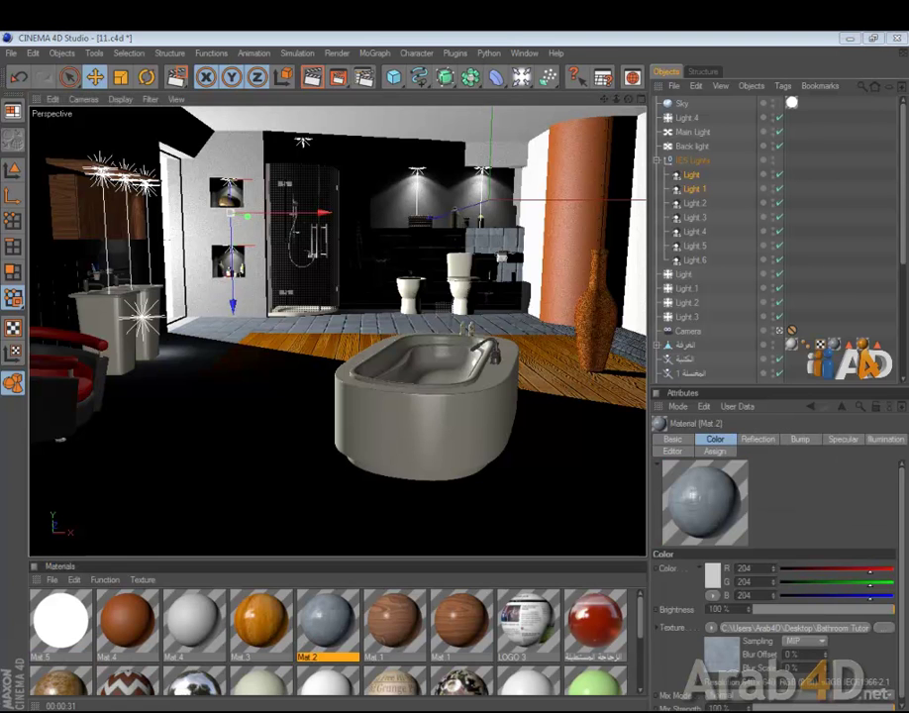
double_click(328, 622)
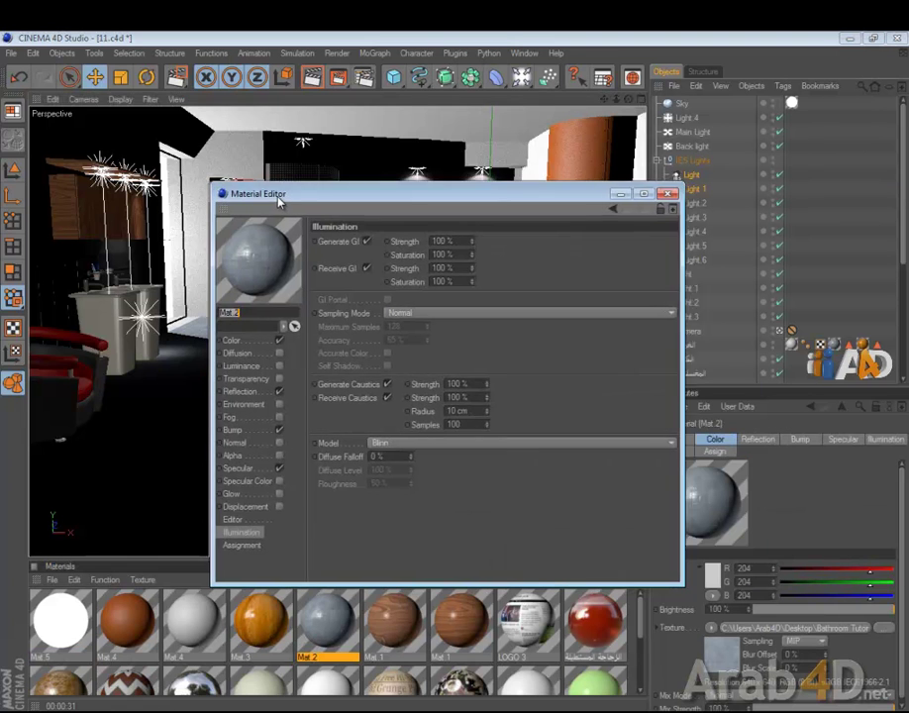
text(Floor)
key(Return)
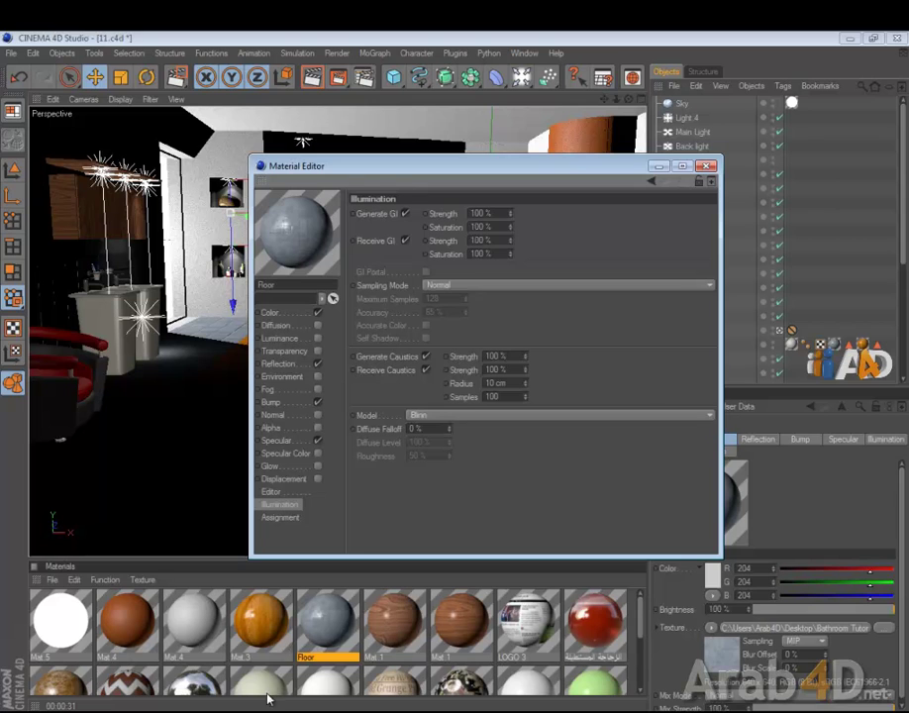
double_click(261, 657)
text(Wood)
key(Return)
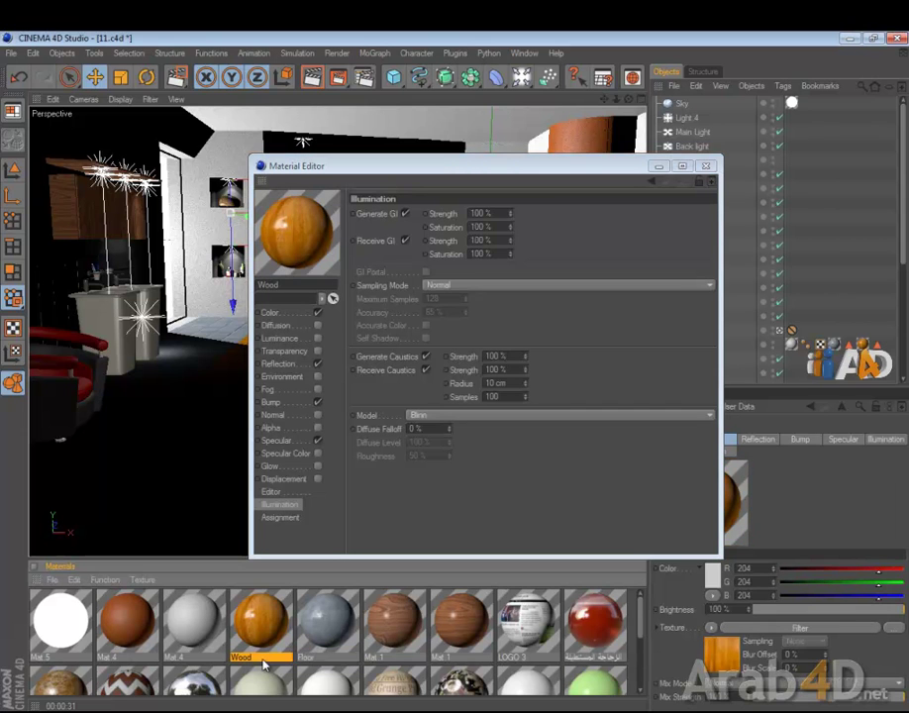
Rename the grey Mat.4 material as Room and the orange-brown Mat 4 material as Clynd.
click(201, 665)
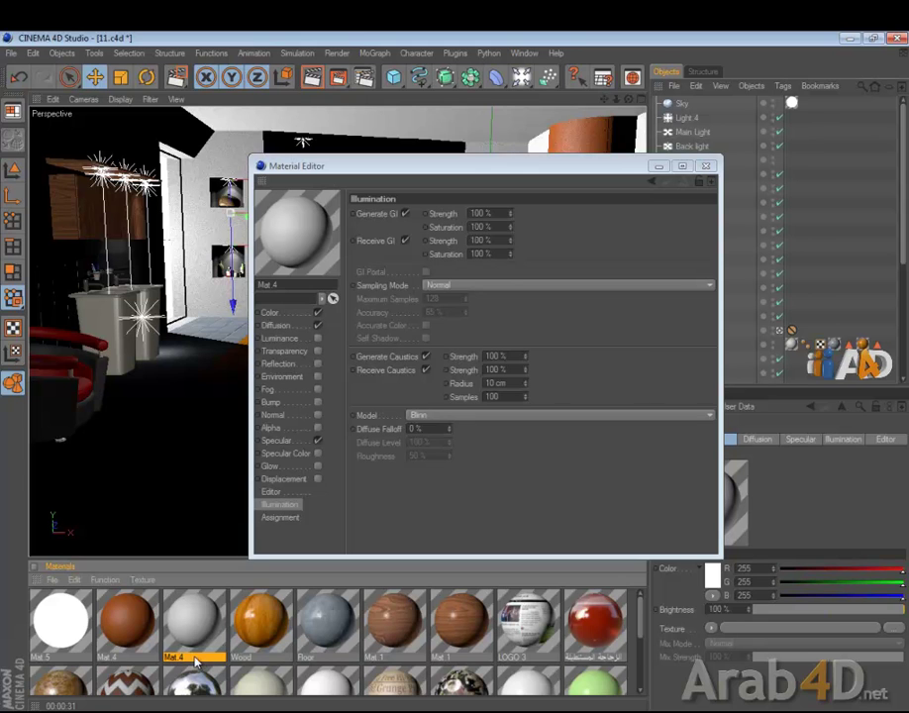
double_click(195, 656)
text(Room)
key(Return)
double_click(127, 658)
text(Clynd)
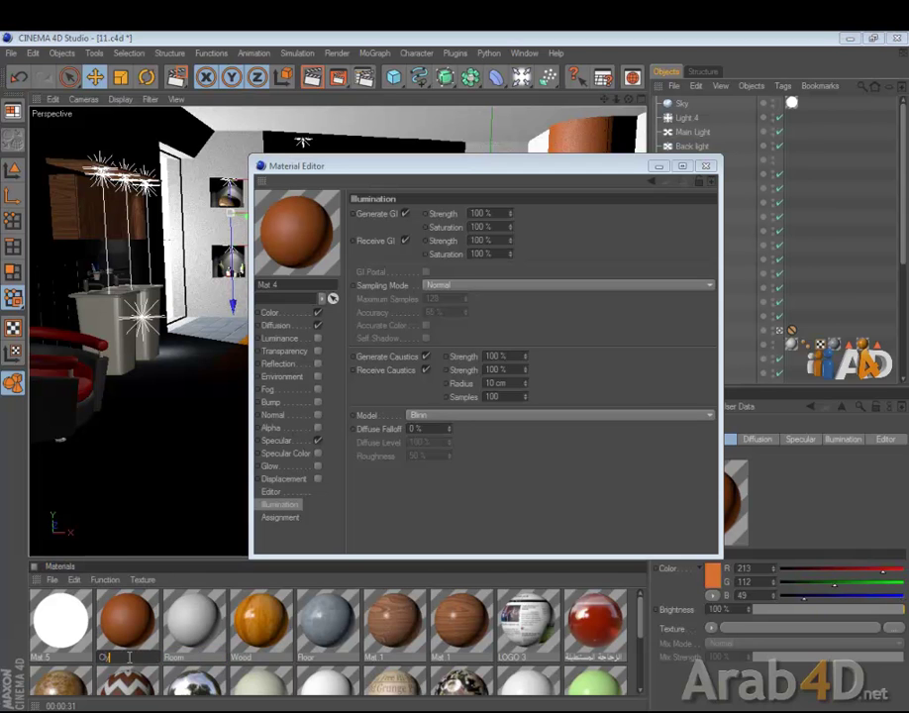
Rename the white luminous material Mat.5 as sky.
click(42, 657)
text(sky)
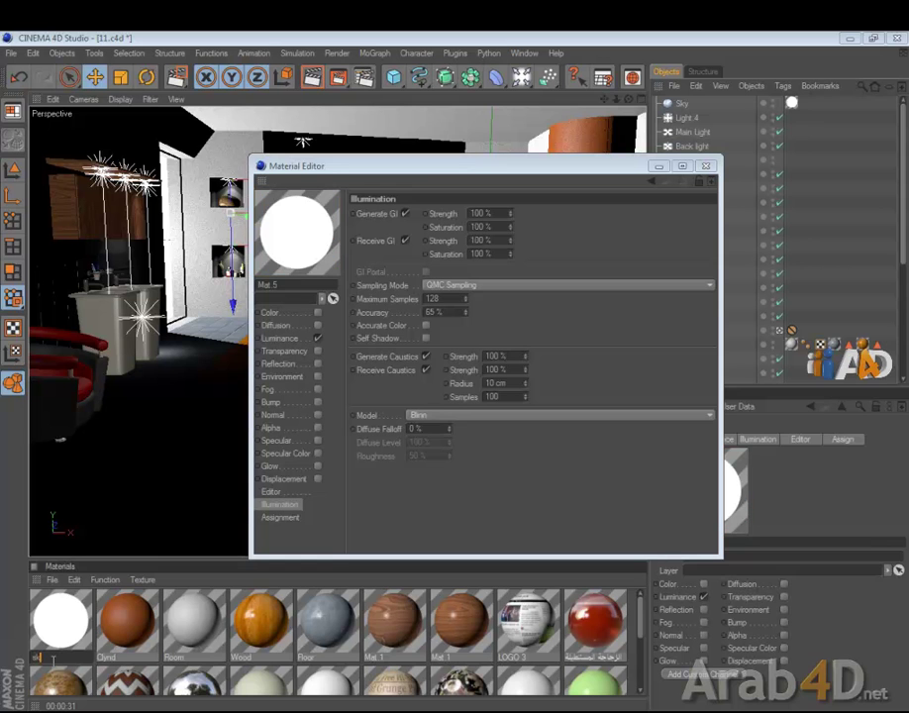
key(Return)
Rename the two brown wood materials called Mat.1 as المكتبة and المكتبة 2.
double_click(386, 656)
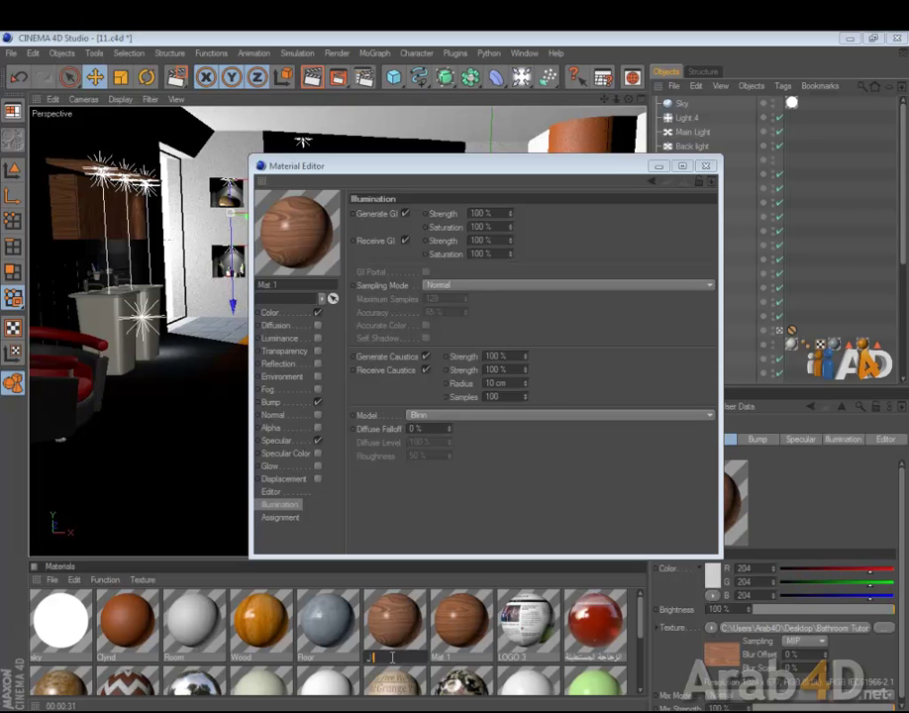
text(المكتبة)
key(Return)
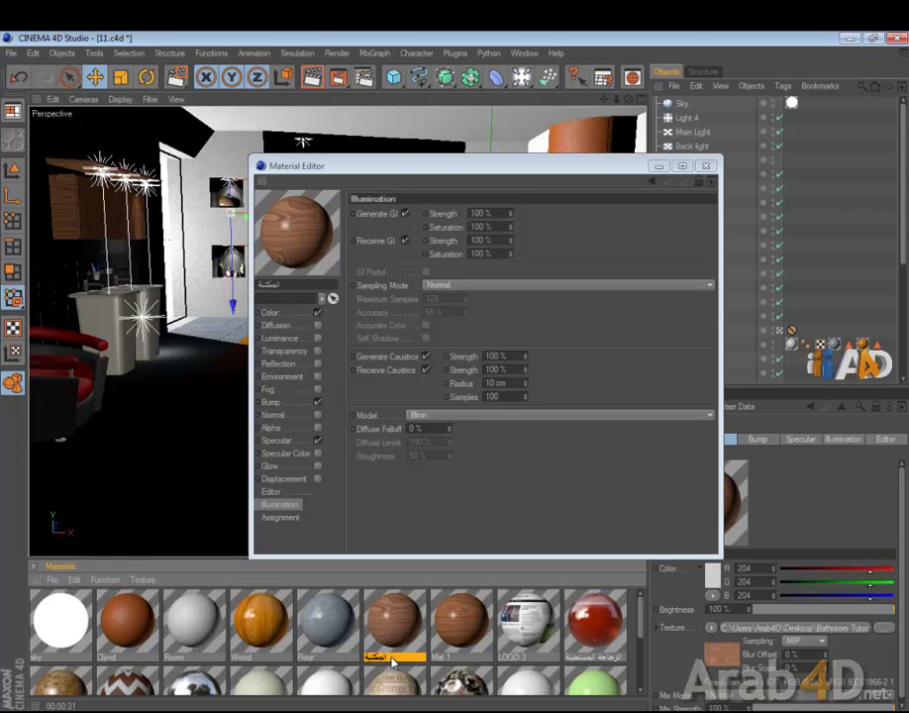
click(439, 661)
double_click(439, 659)
text(المكتبي)
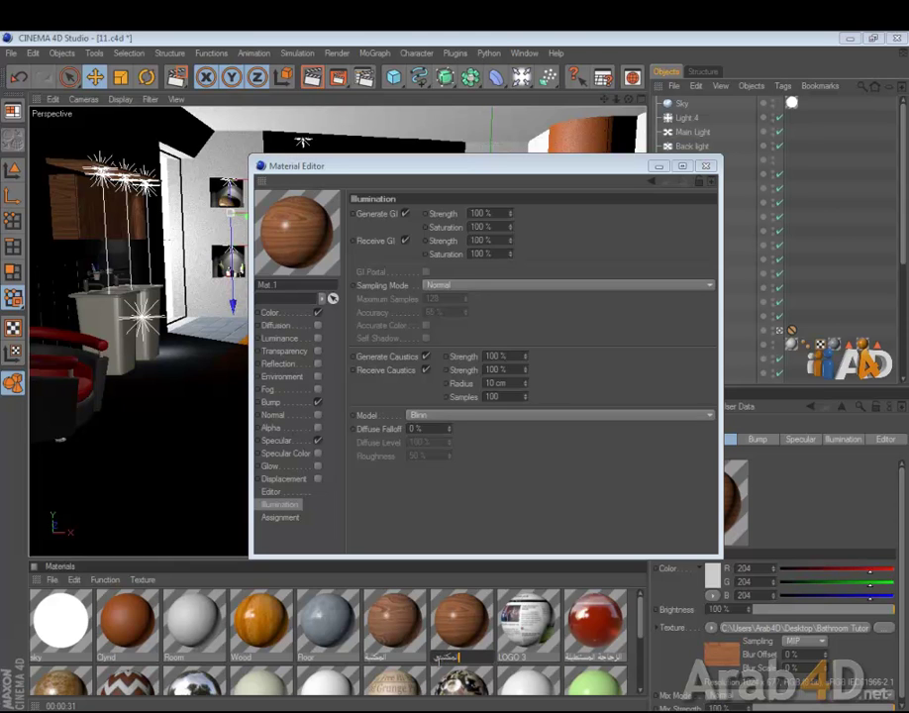
text( 2)
key(Return)
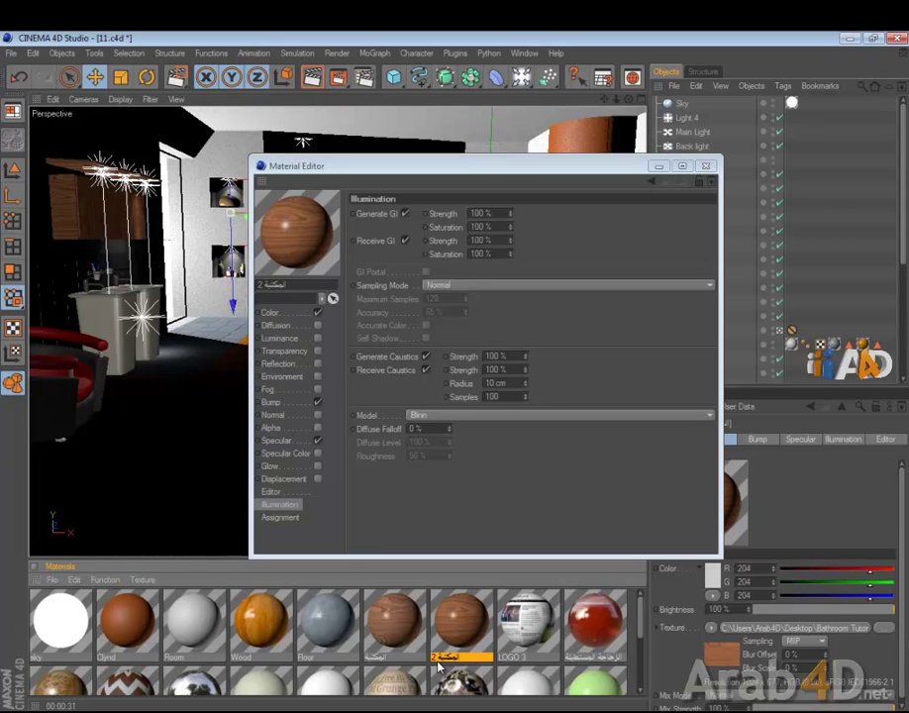
Set the Floor material's reflection brightness to about 17% and its blurriness to 7%.
click(327, 620)
click(299, 313)
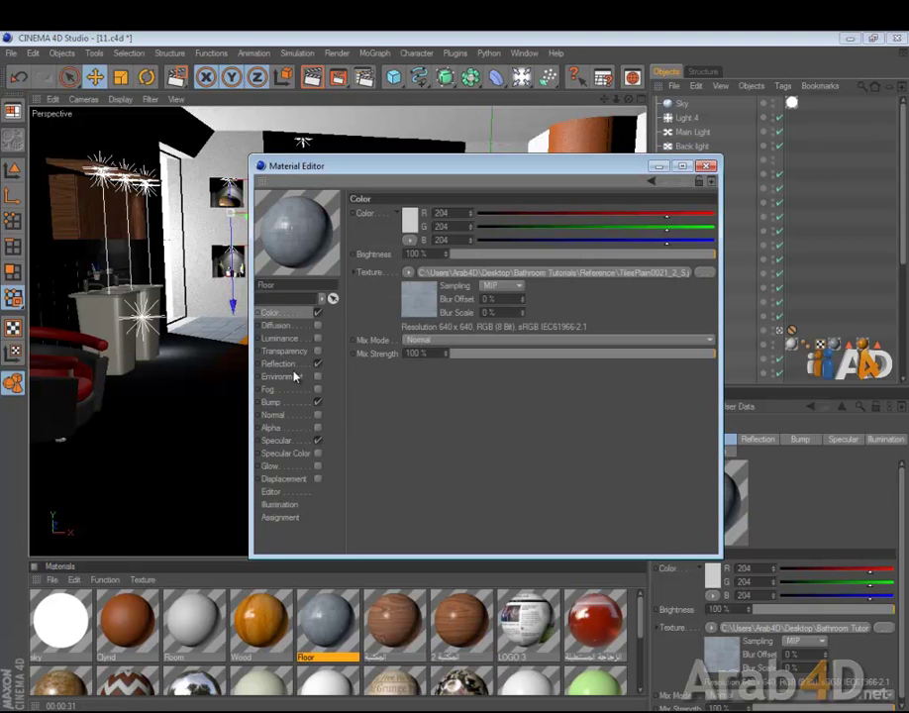
scroll(301, 334, down, 2)
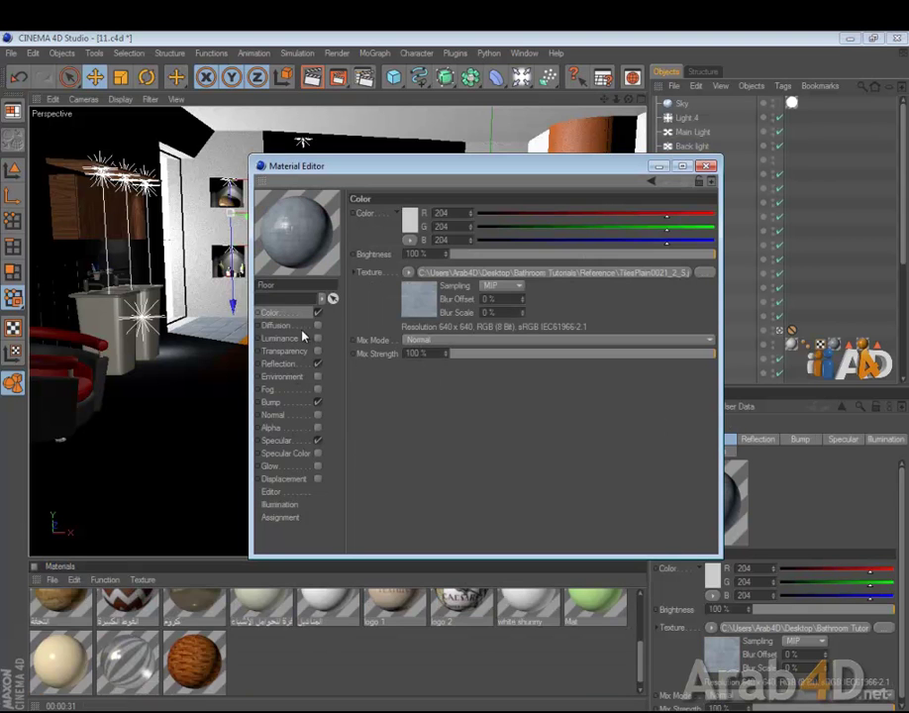
click(280, 364)
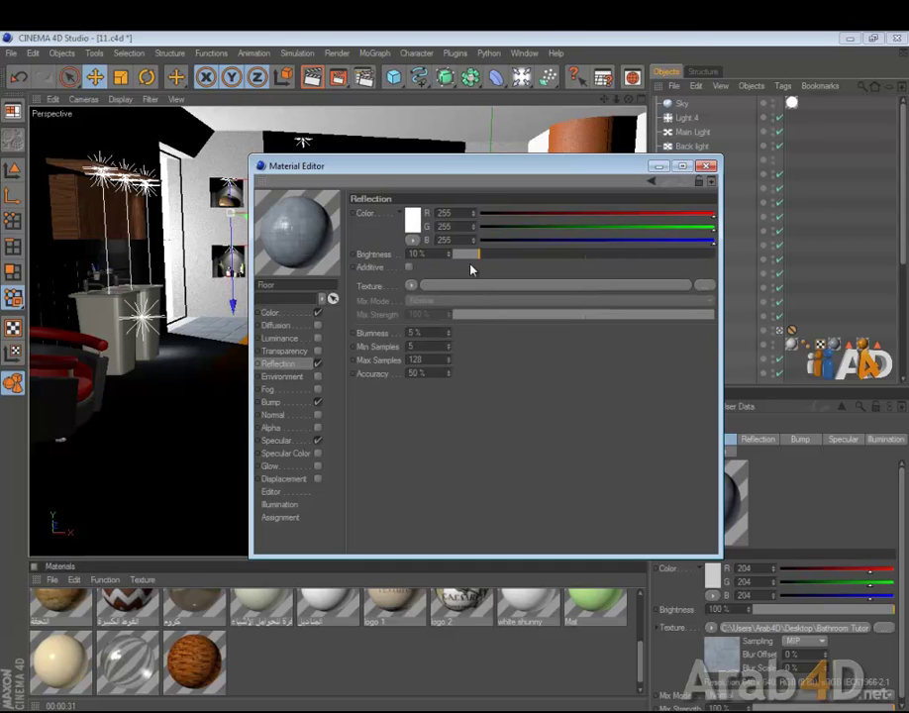
mouse_move(474, 259)
mouse_down()
mouse_move(461, 308)
mouse_move(468, 265)
mouse_up()
drag(429, 333, 390, 333)
mouse_move(480, 256)
mouse_down()
mouse_move(513, 257)
mouse_move(495, 255)
mouse_up()
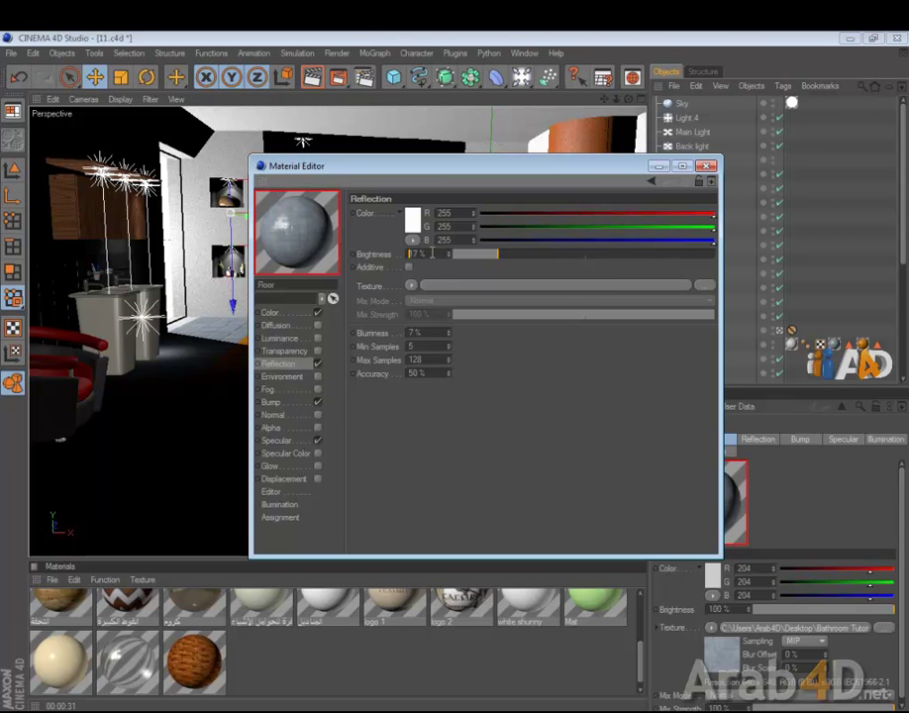
Reduce the Floor material's bump strength to slightly above 50%.
click(297, 405)
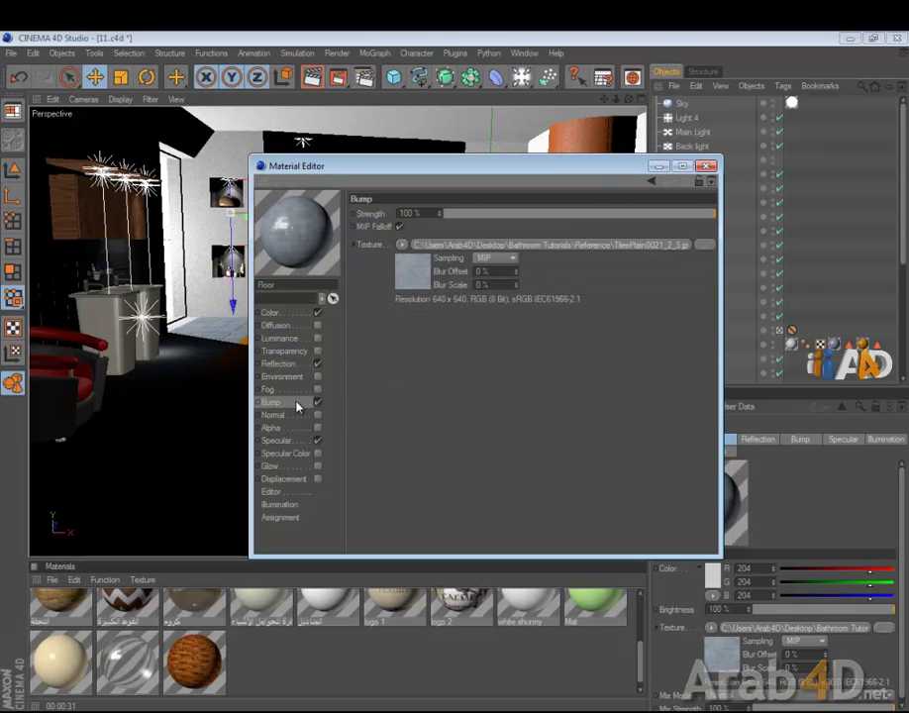
click(652, 213)
drag(652, 213, 650, 213)
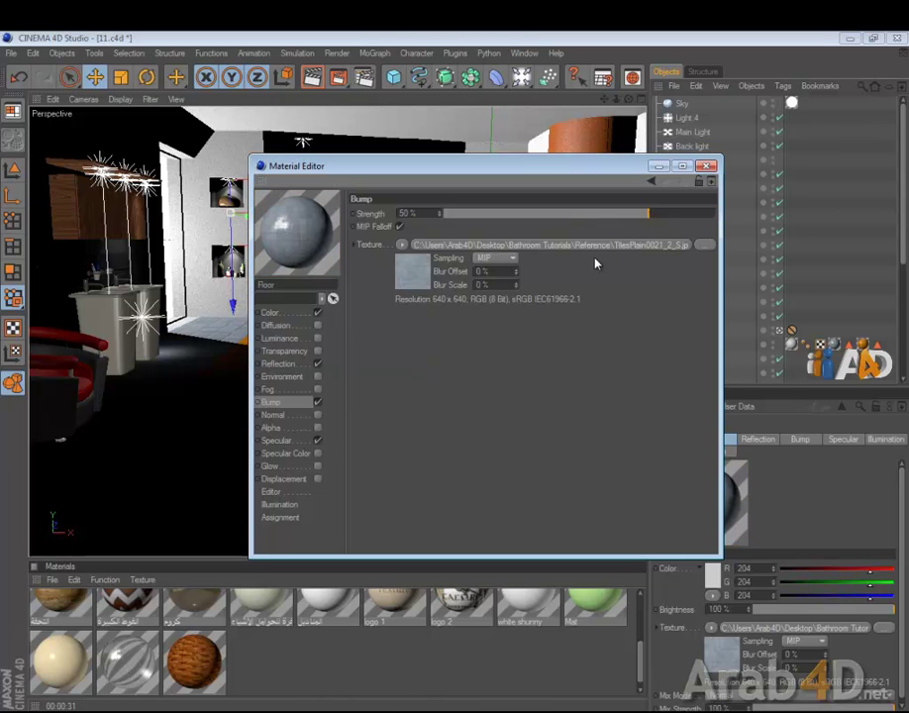
drag(649, 214, 664, 218)
Set the Floor material's specular width to 30% and its specular height to 50%.
click(287, 440)
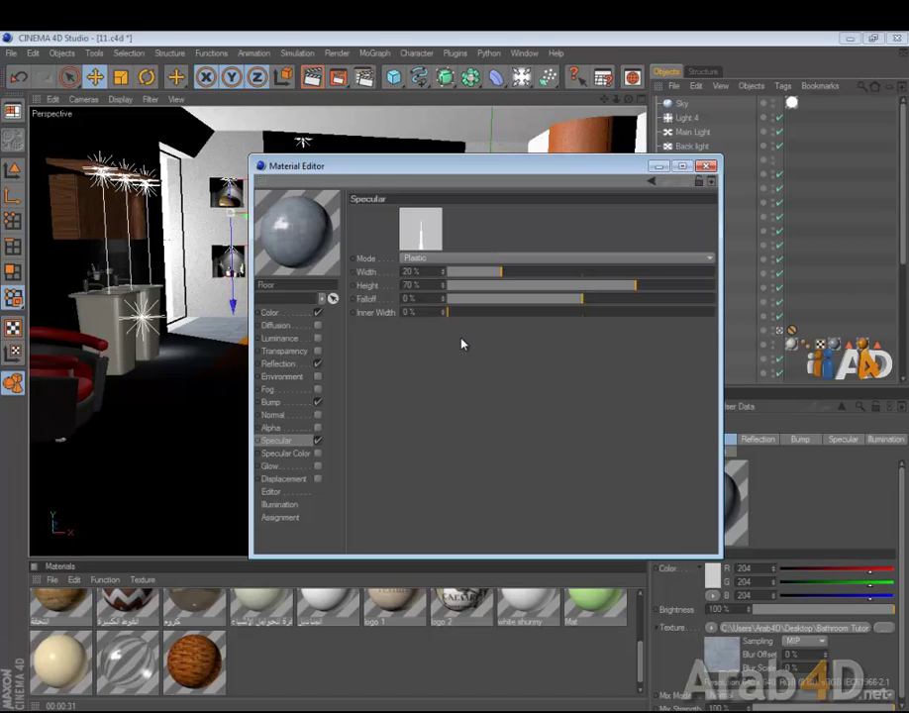
double_click(438, 271)
text(40)
key(Return)
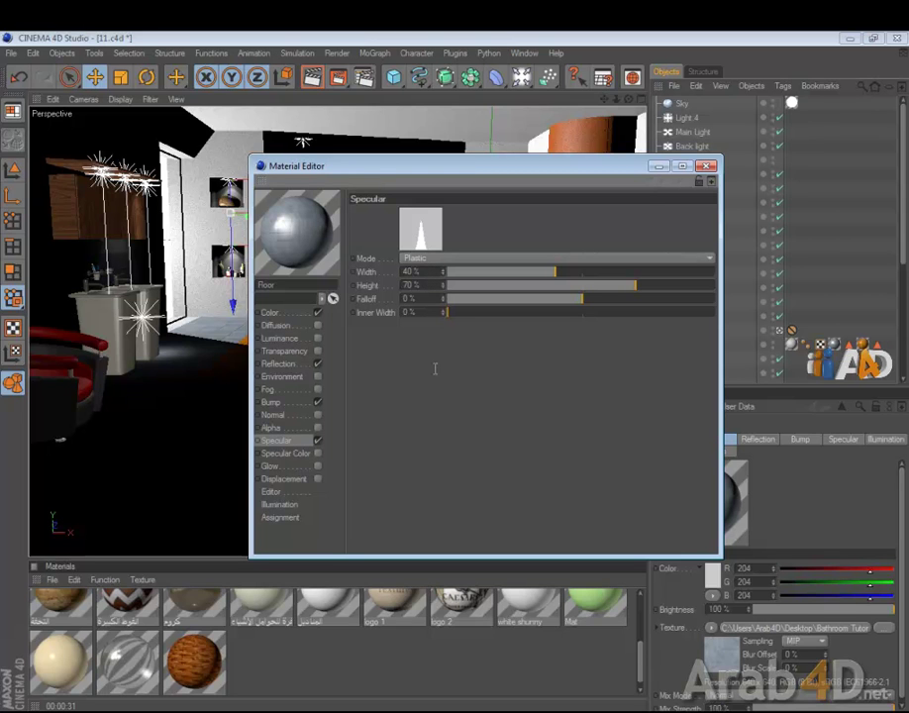
click(406, 270)
text(10)
click(429, 285)
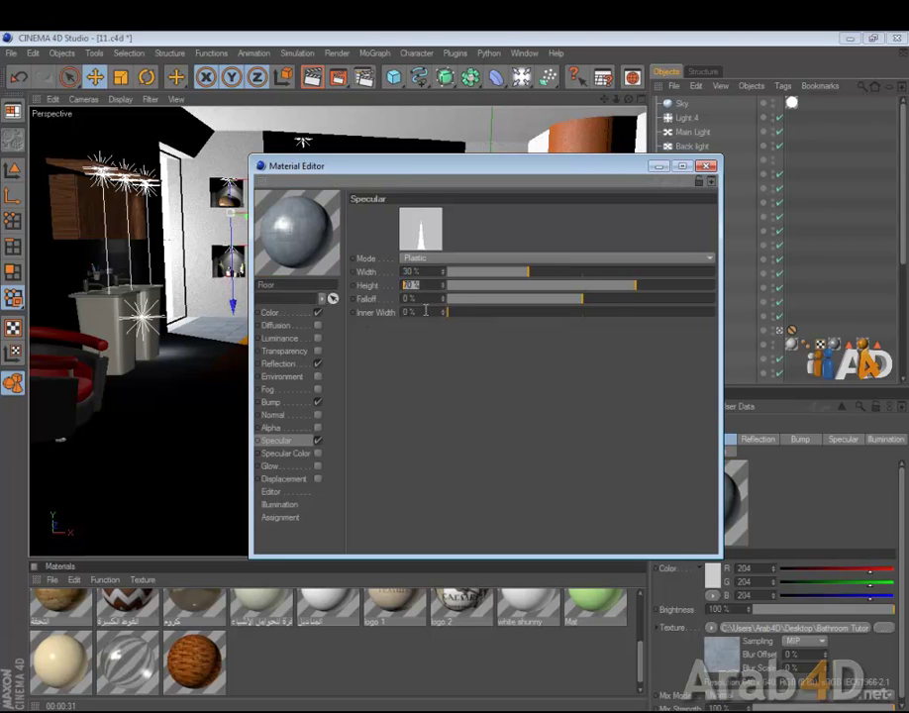
click(611, 286)
drag(611, 290, 583, 290)
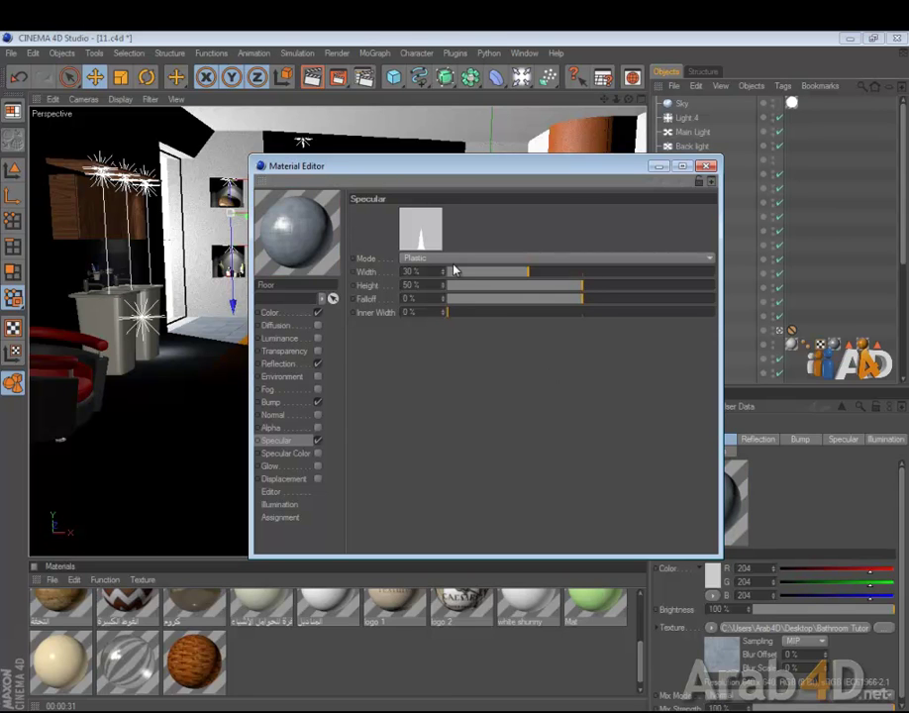
Close the material editor and test-render the floor region between the red armchair and the bathtub.
click(707, 167)
drag(337, 79, 375, 97)
drag(136, 328, 242, 422)
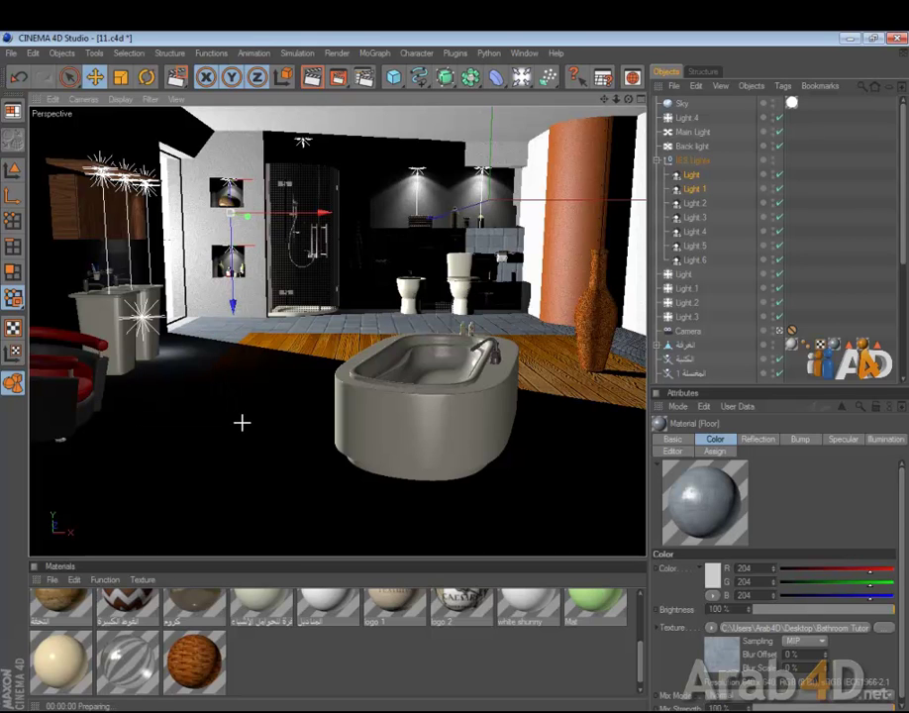